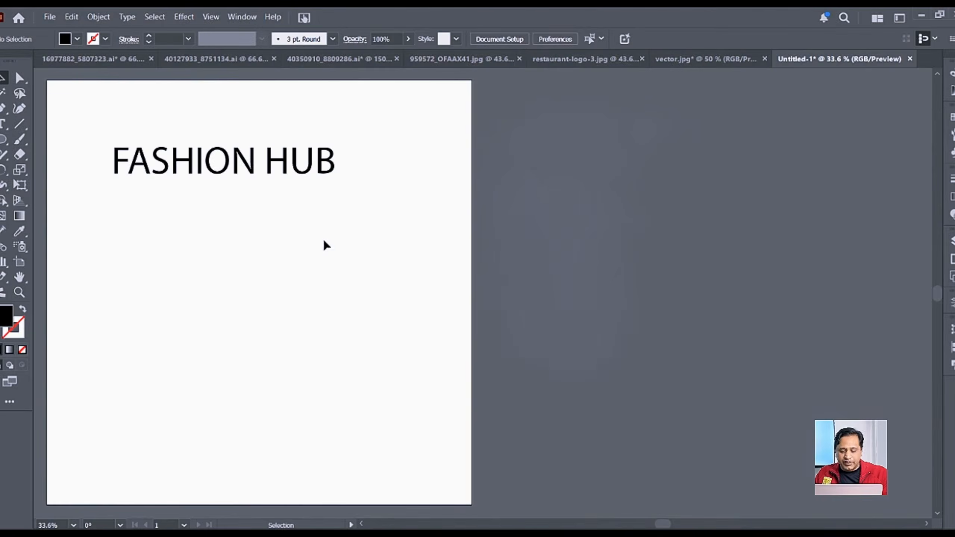
Step: Select the FASHION HUB heading and nudge it into position on the artboard
left_click_drag(247, 232, 279, 239)
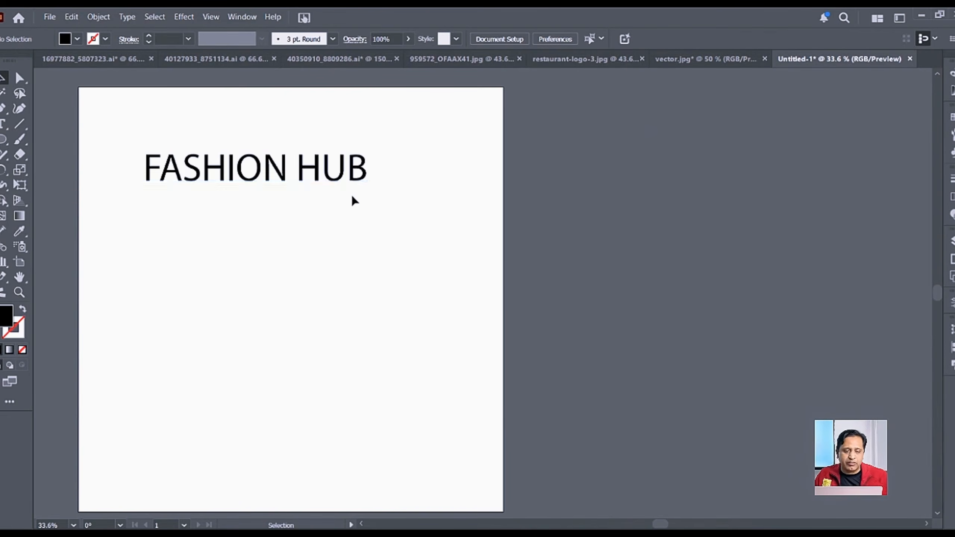
left_click(340, 173)
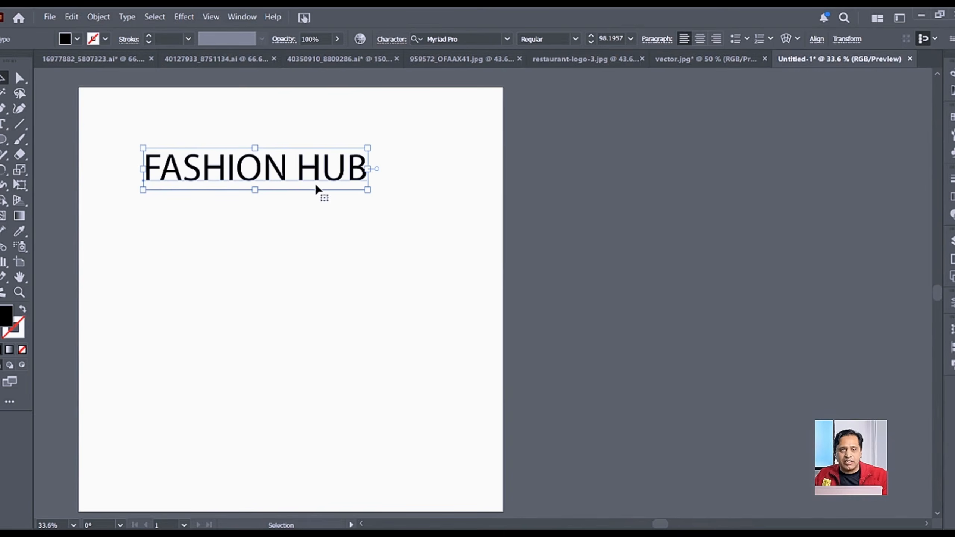
left_click_drag(316, 182, 304, 185)
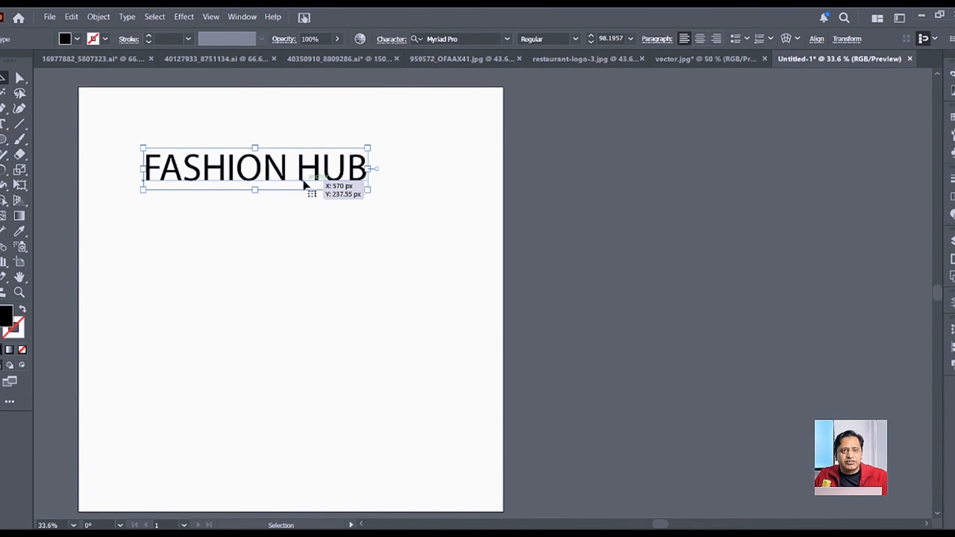
left_click_drag(303, 179, 298, 180)
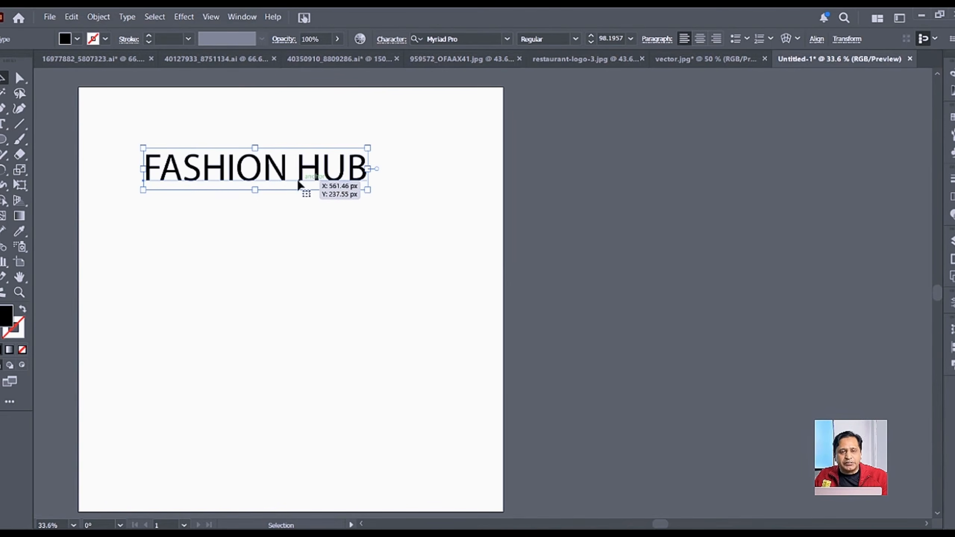
left_click_drag(297, 180, 295, 185)
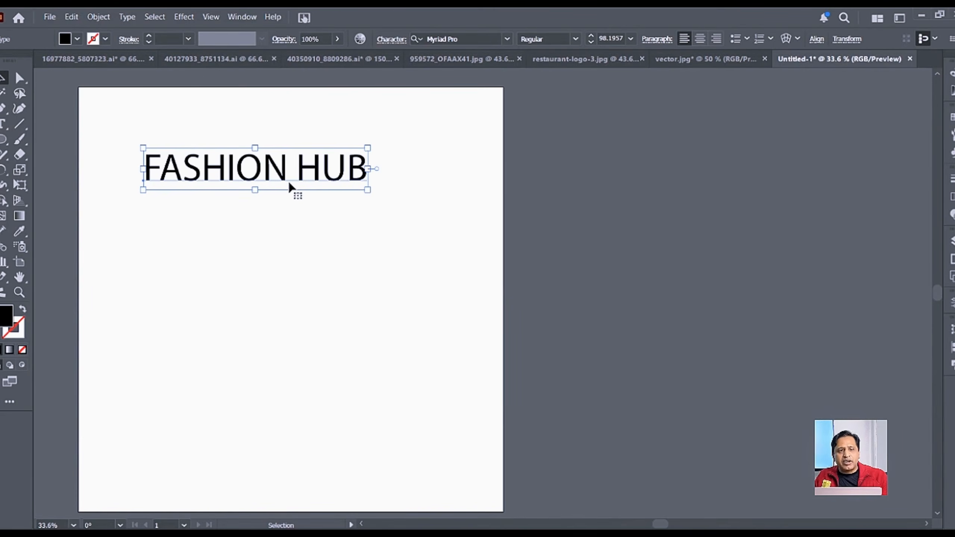
mouse_move(287, 187)
left_mouse_down()
mouse_move(283, 179)
mouse_move(292, 183)
left_mouse_up()
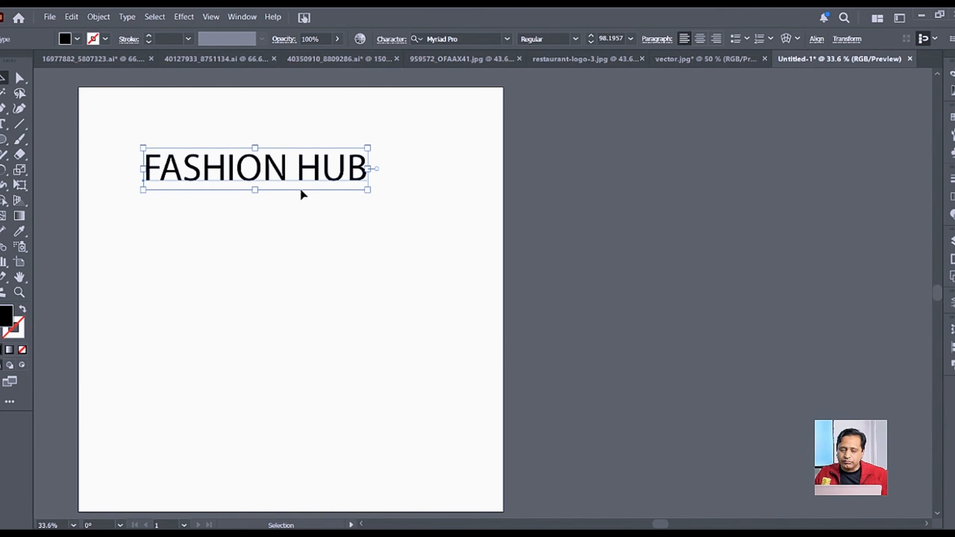
Step: Alt-drag a copy of FASHION HUB straight down, then repeat it with Ctrl+D for a third line
left_click_drag(321, 179, 318, 239)
key("a")
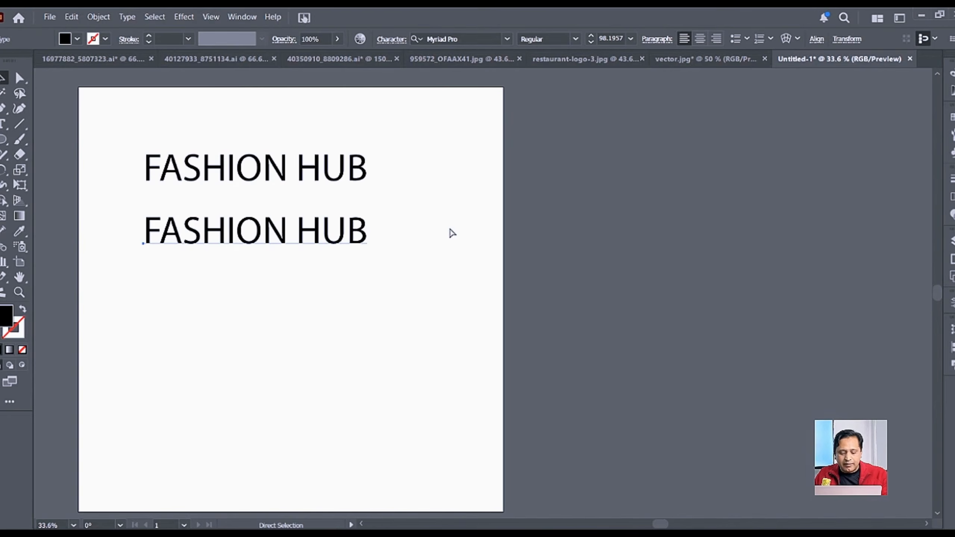
key("v")
key("ctrl+d")
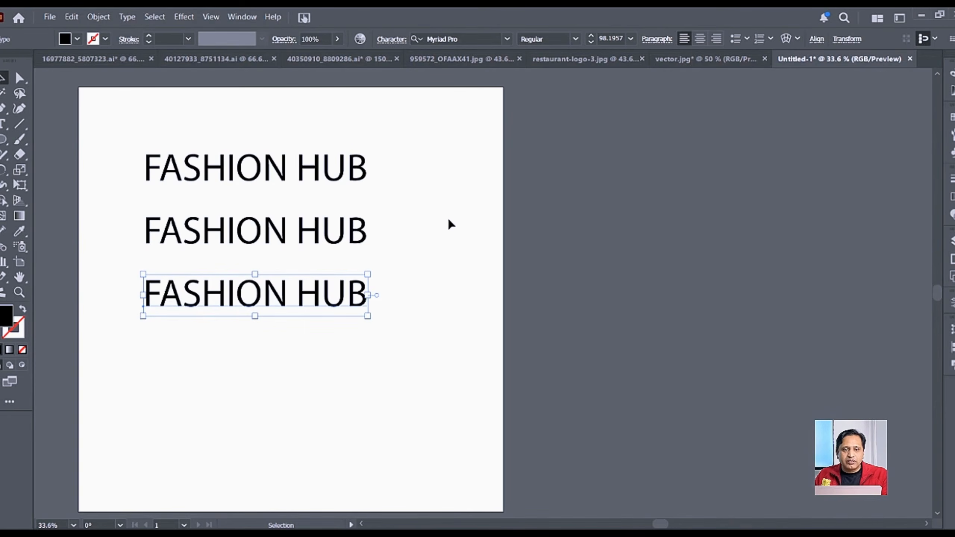
left_click(306, 180)
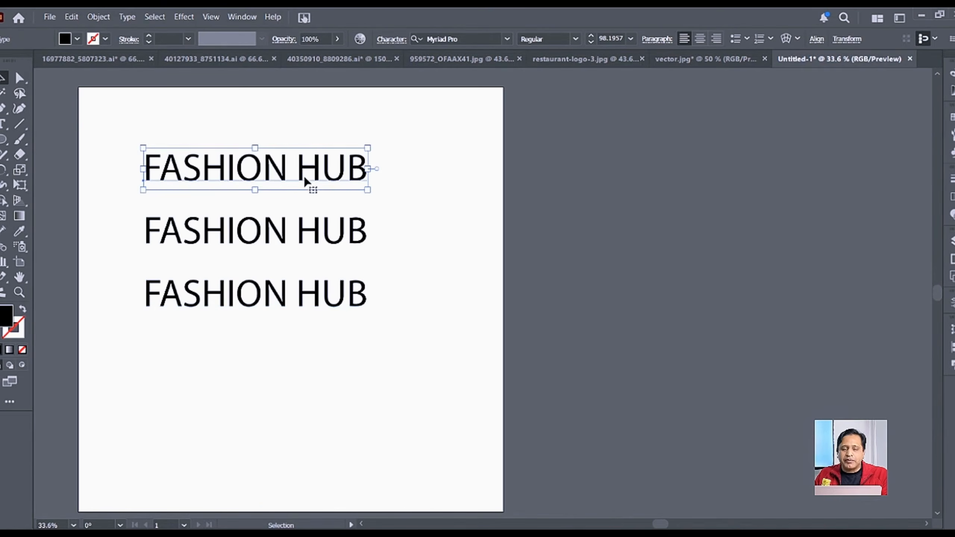
left_click(297, 244)
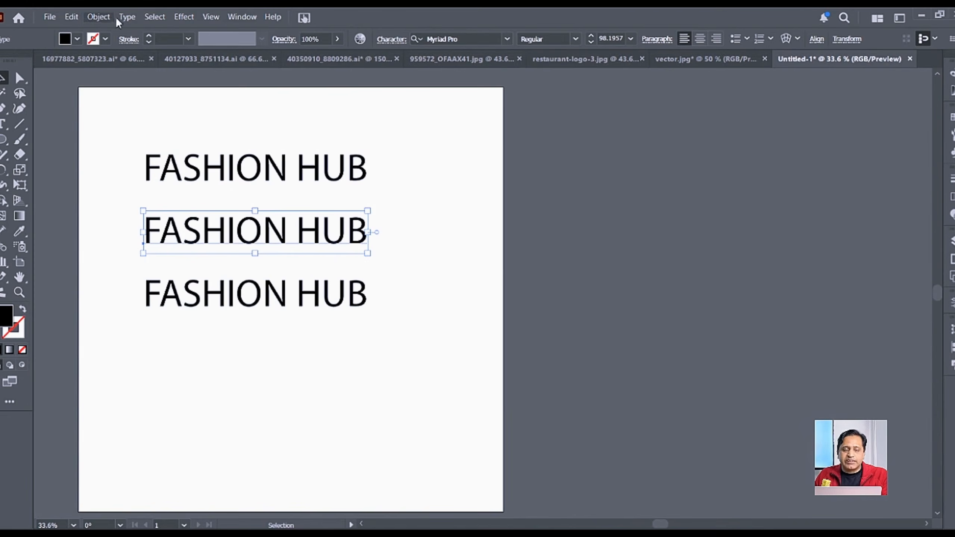
Step: Change the middle line to Title Case so it reads 'Fashion Hub'
left_click(126, 17)
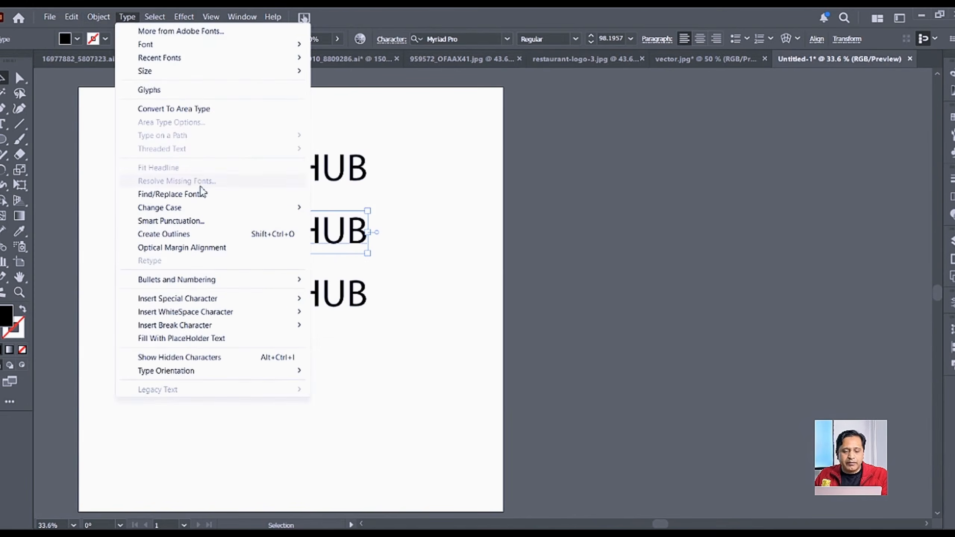
mouse_move(278, 210)
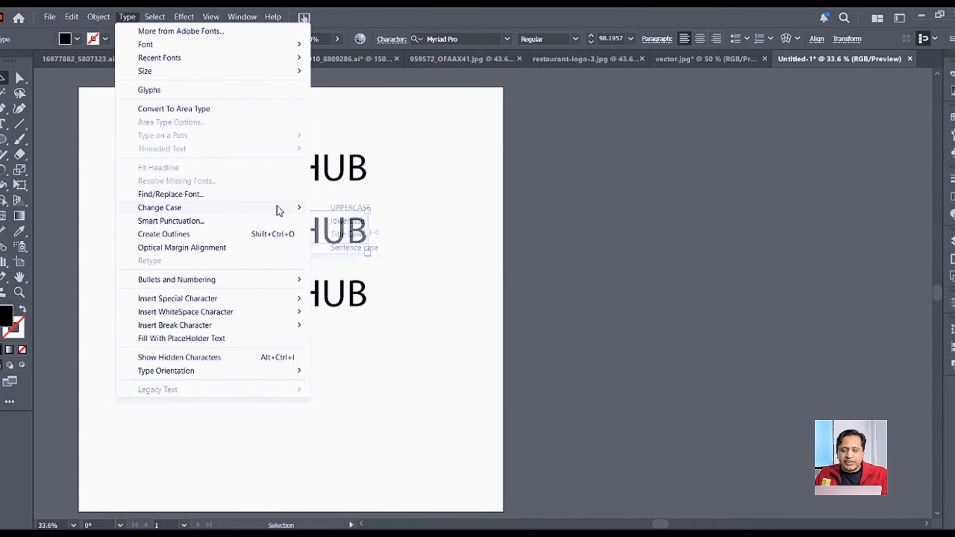
left_click(354, 234)
Step: Change the bottom line to lowercase so it reads 'fashion hub'
left_click(354, 299)
left_click(127, 17)
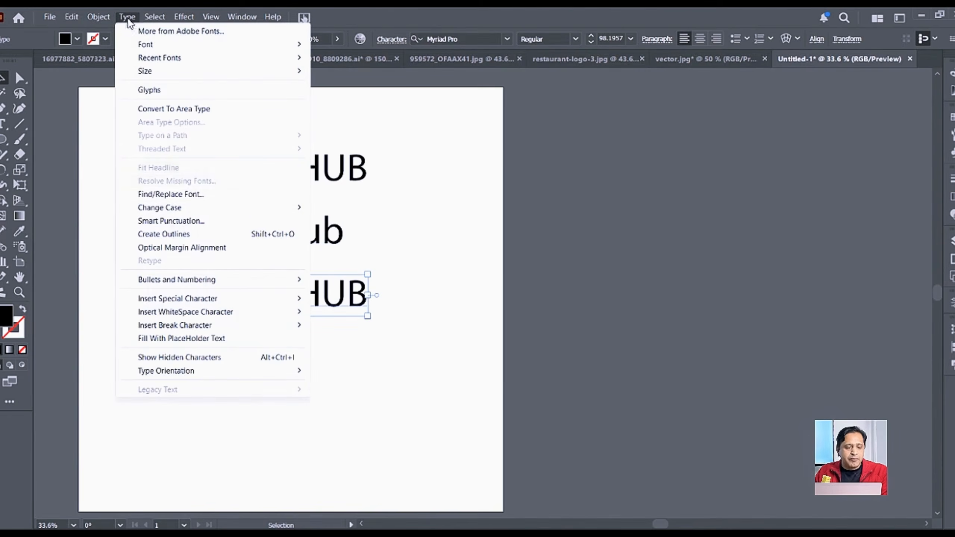
mouse_move(259, 209)
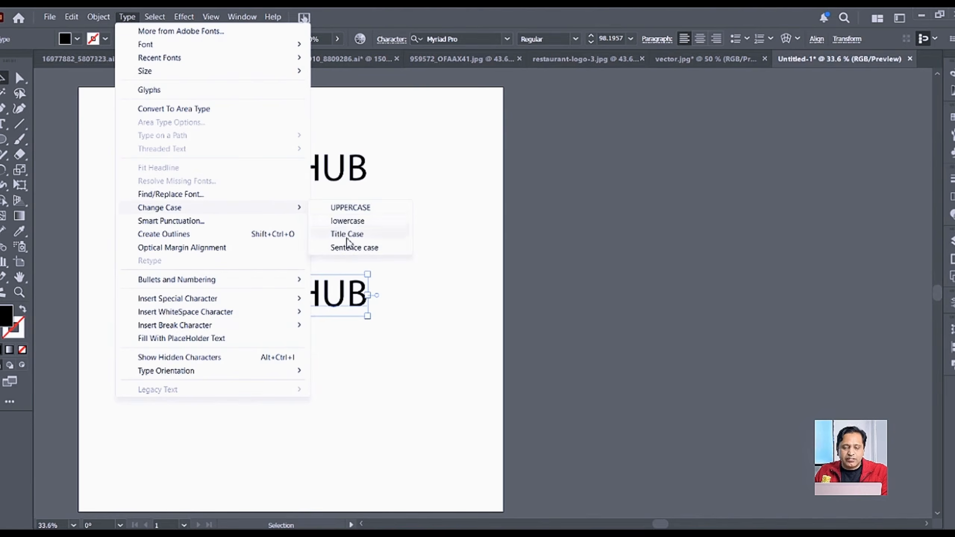
left_click(349, 221)
left_click(434, 275)
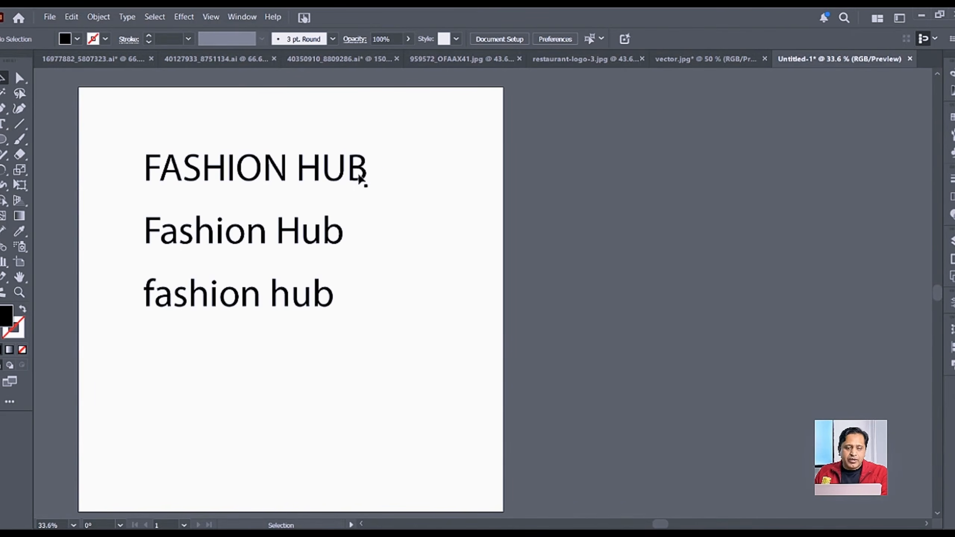
Step: Select all three lines and apply Edwardian Script ITC after previewing Montserrat, Veslay and Karina
left_click_drag(122, 121, 411, 386)
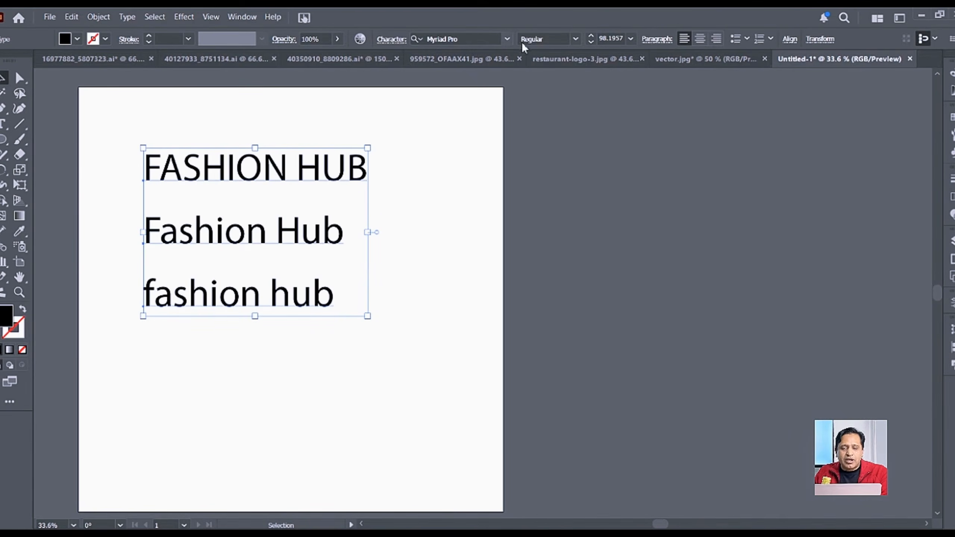
left_click(507, 39)
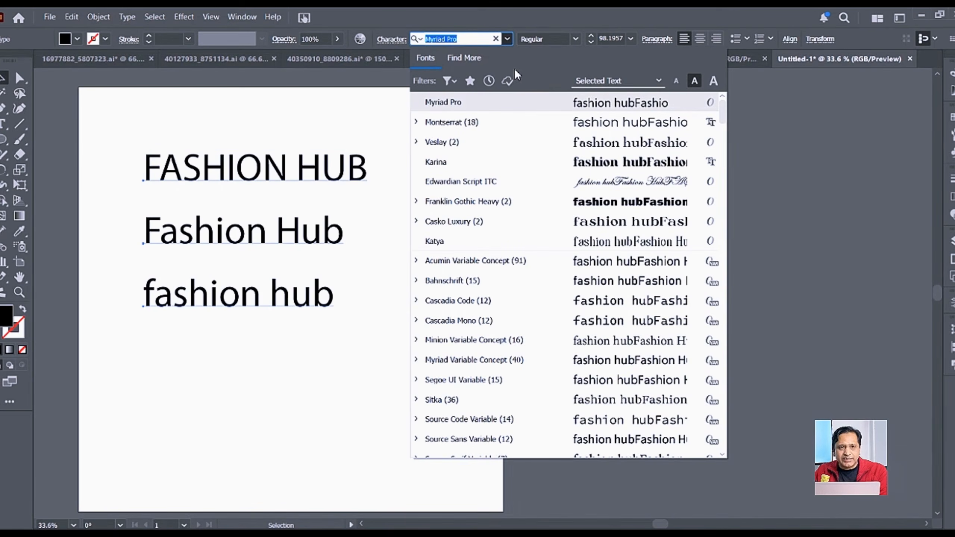
key("Down")
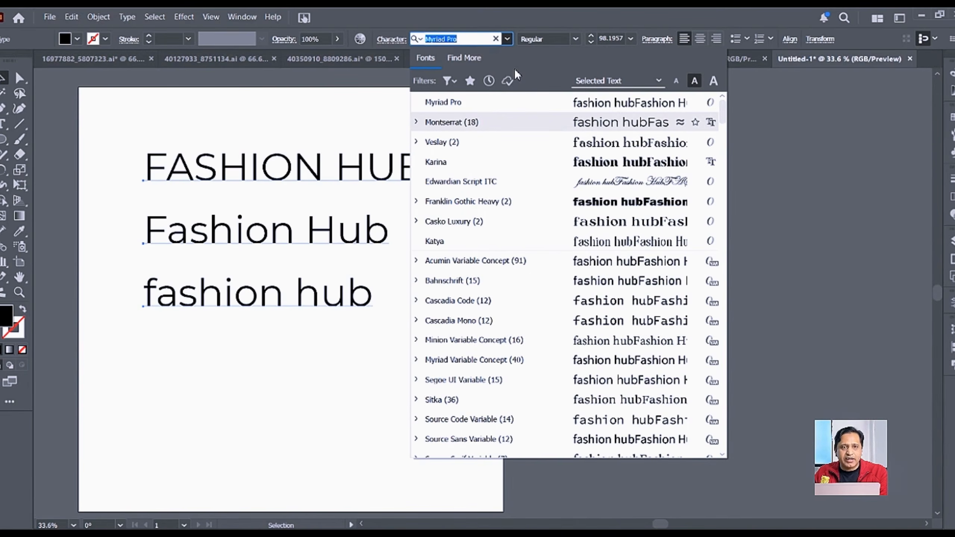
key("Down")
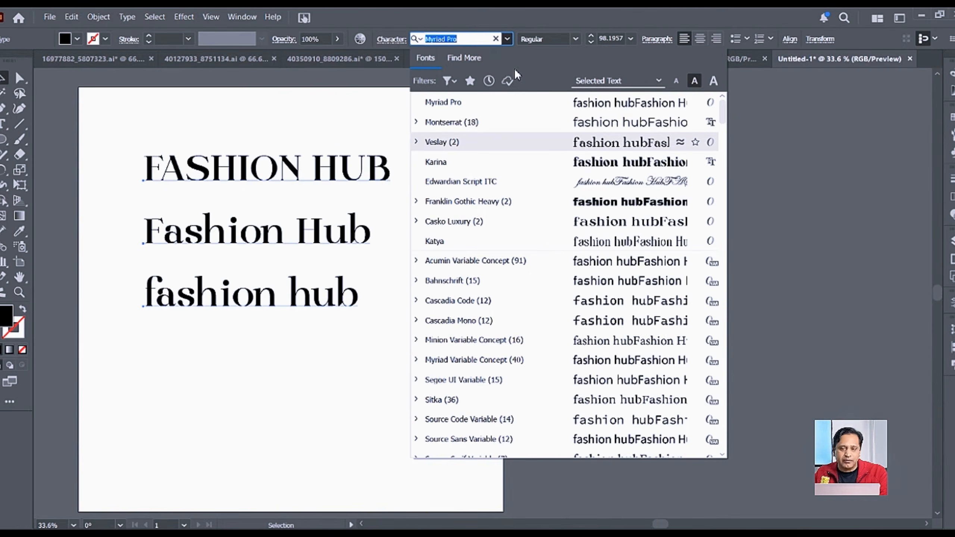
key("Down")
key("Down")
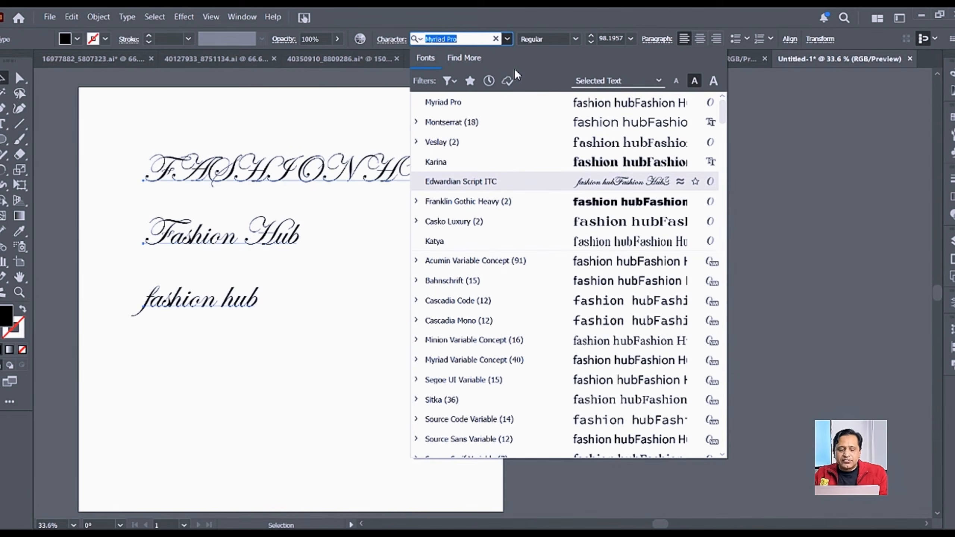
key("Return")
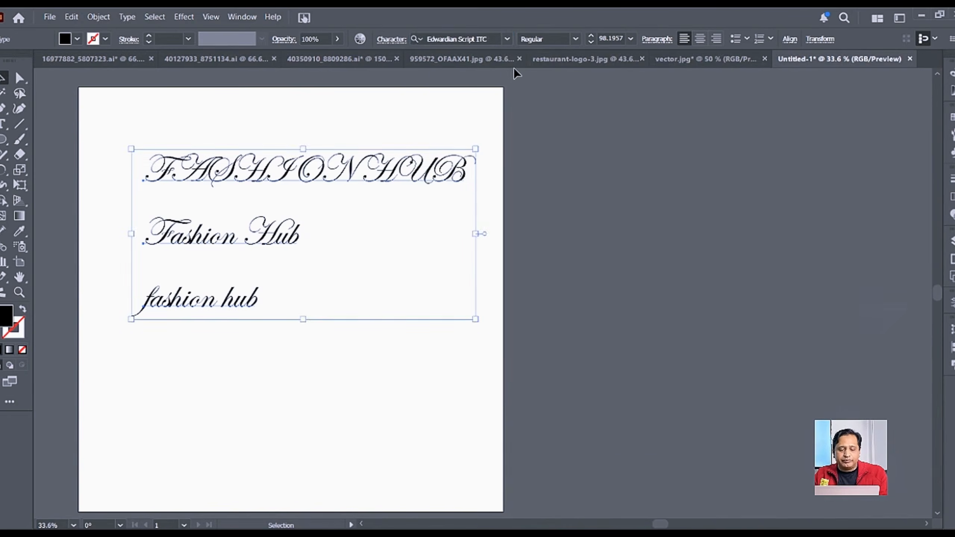
left_click(613, 174)
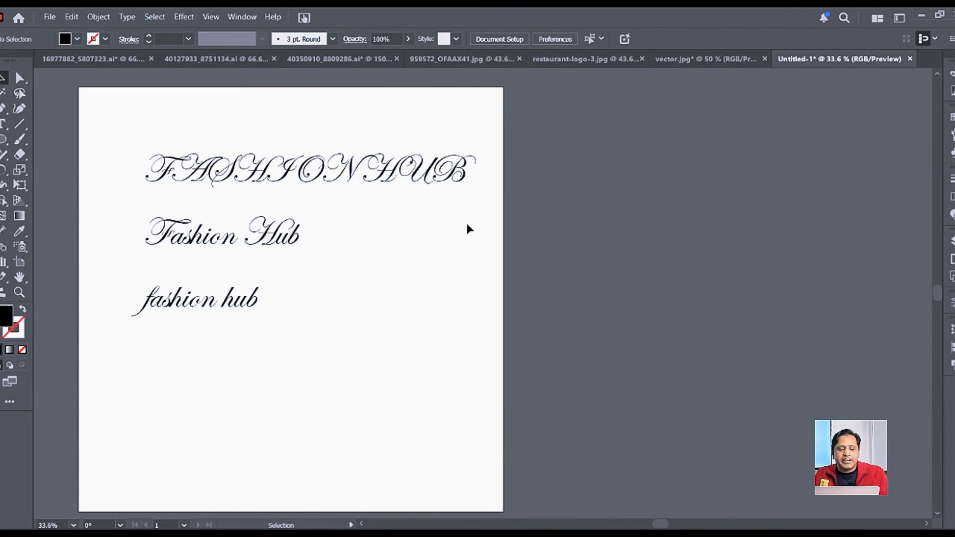
scroll(190, 171, "up", 1)
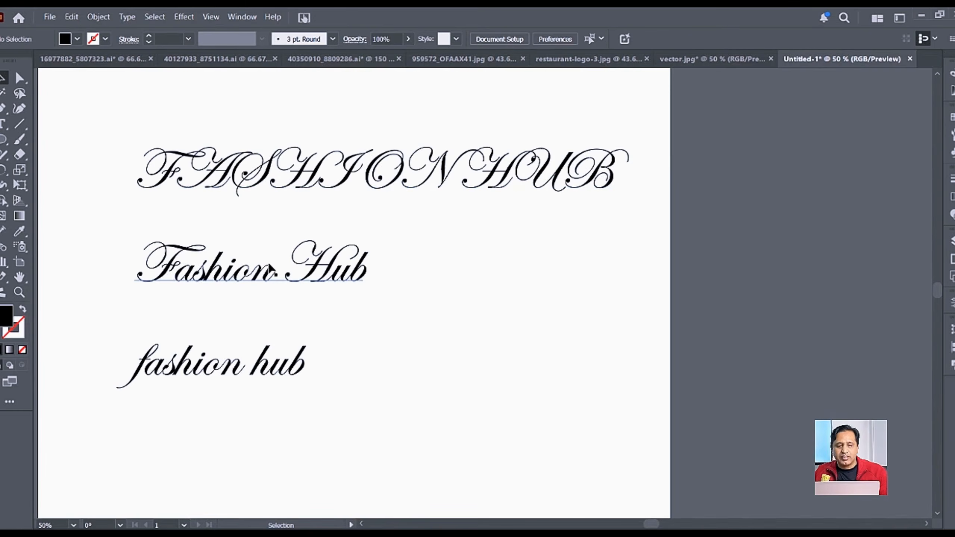
left_click(177, 281)
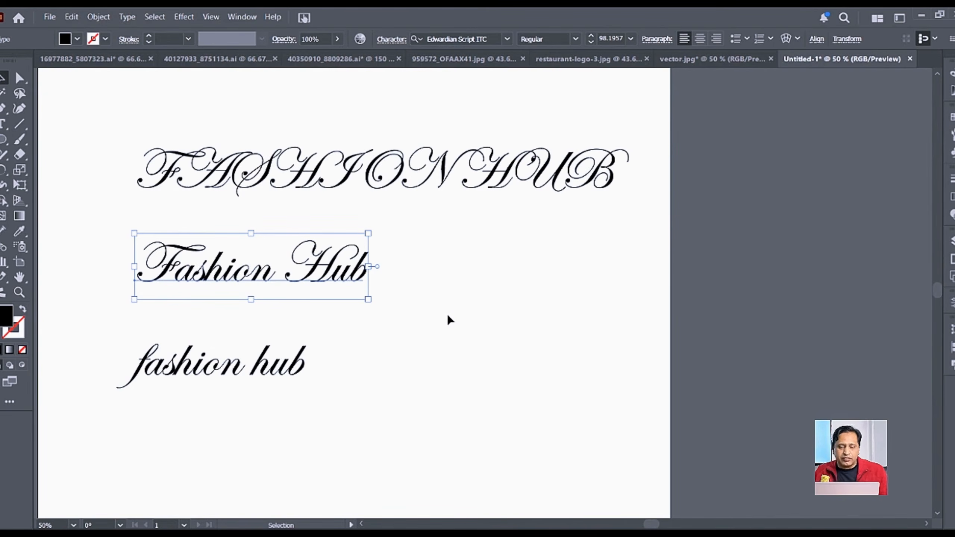
Step: Delete the uppercase FASHION HUB line and move the lowercase line up closer
left_click(406, 255)
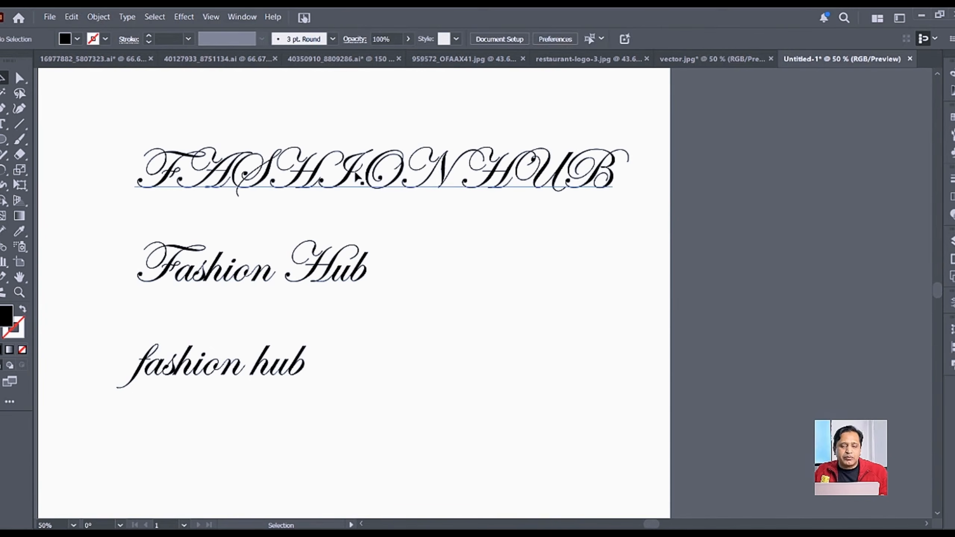
left_click(380, 179)
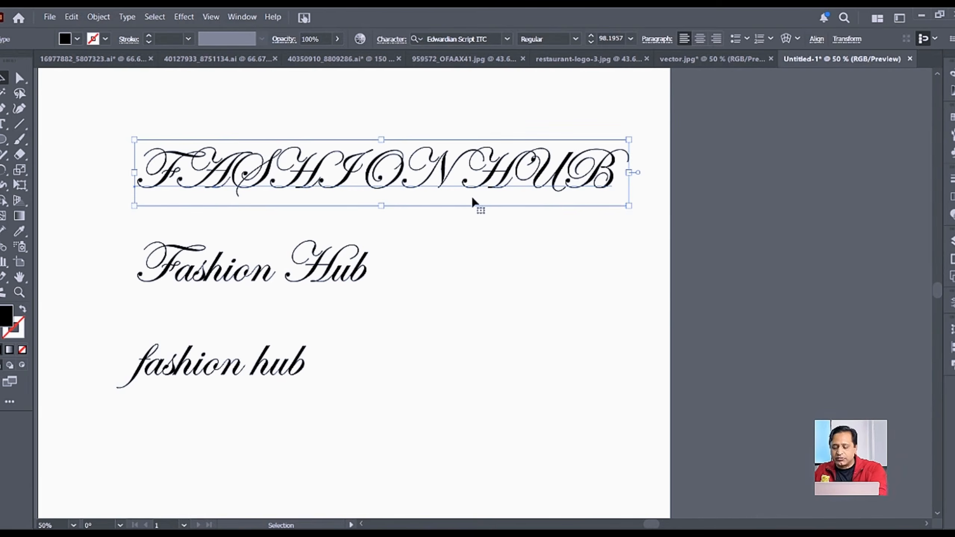
key("Delete")
left_click_drag(255, 374, 303, 348)
Step: Zoom in to 100% on the remaining lines and delete the lowercase 'fashion hub' line
key("ctrl+equal")
key("ctrl+equal")
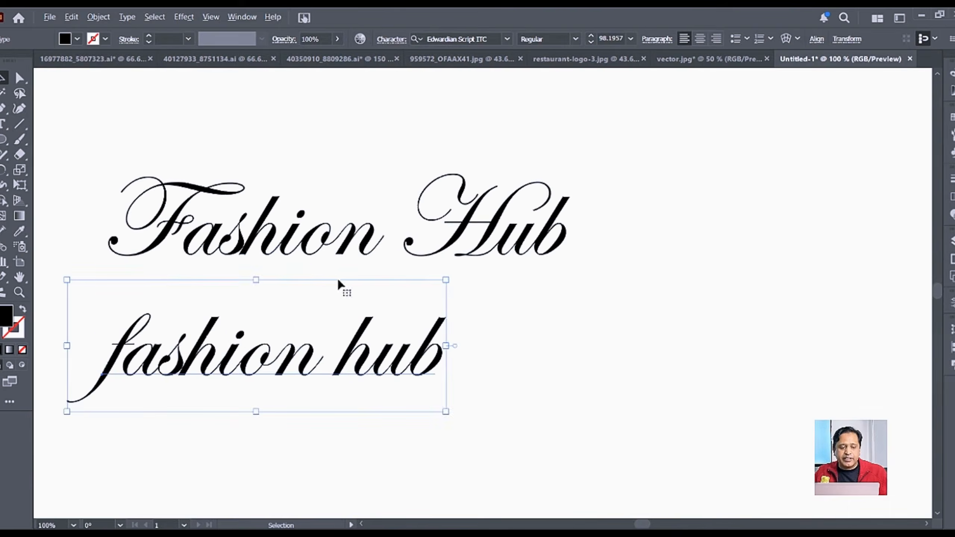
left_click(593, 348)
left_click_drag(573, 352, 618, 320)
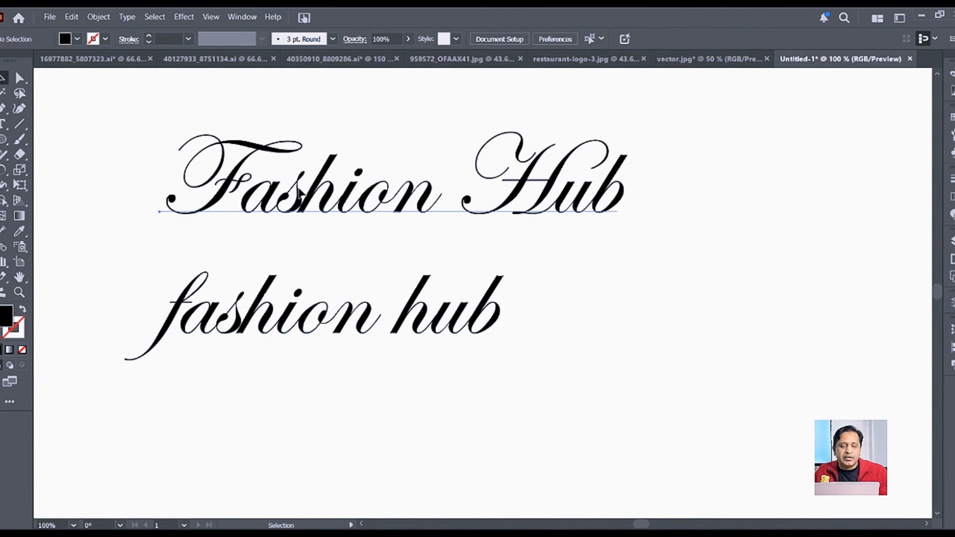
left_click(432, 192)
left_click(436, 316)
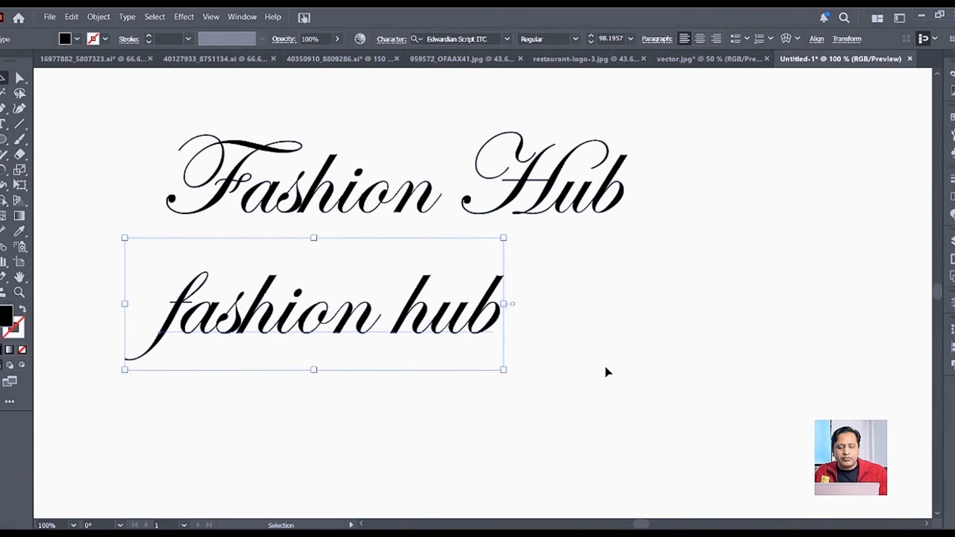
key("Delete")
scroll(492, 338, "down", 1)
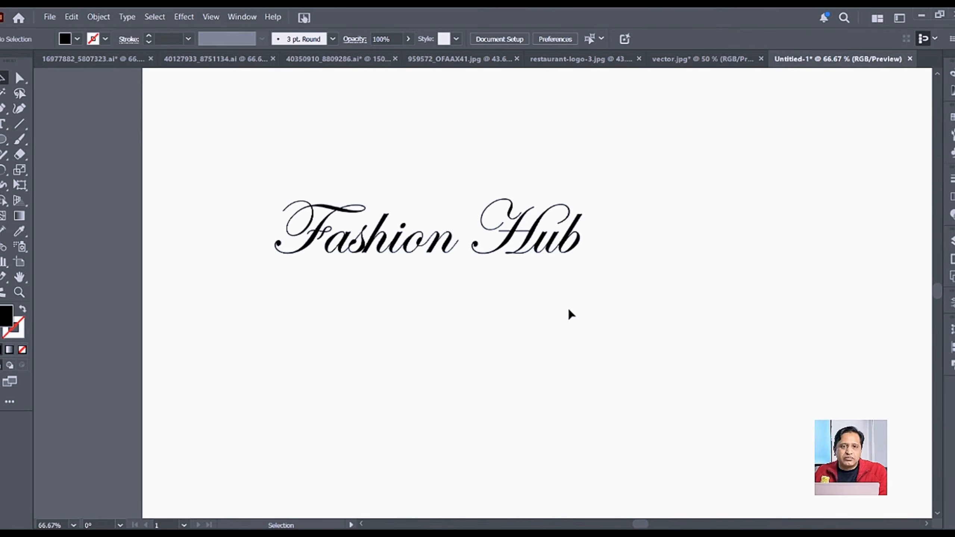
Step: Delete the word 'Hub' from the Fashion text line
double_click(493, 253)
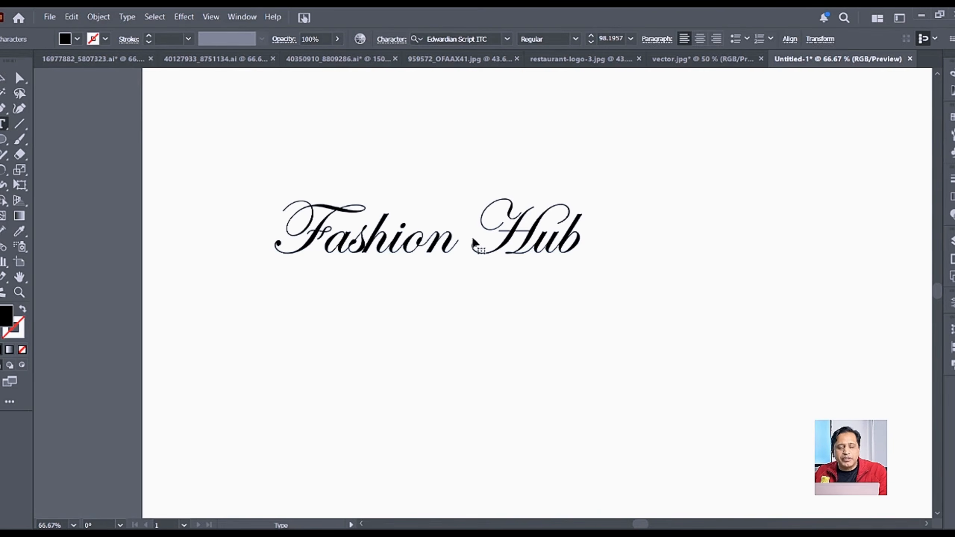
left_click_drag(473, 235, 585, 234)
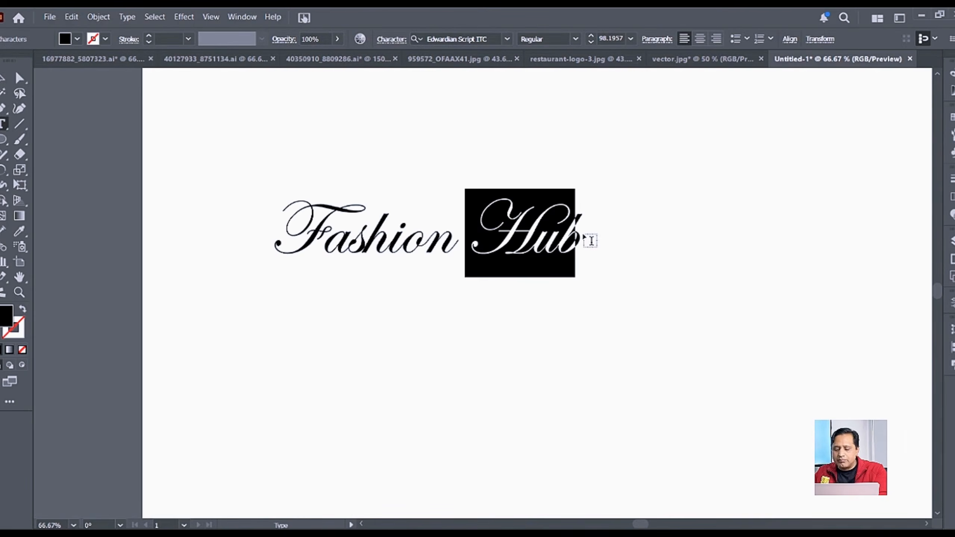
key("BackSpace")
key("BackSpace")
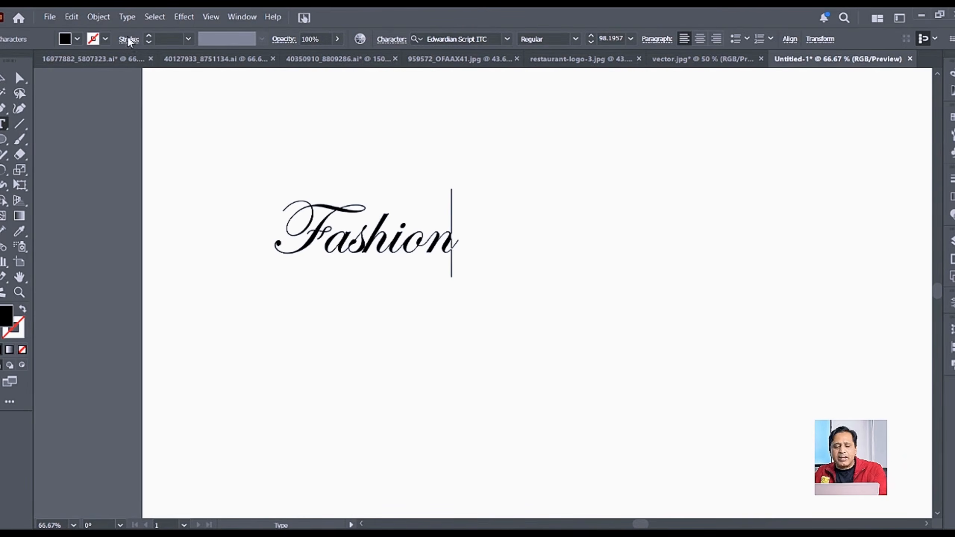
left_click(421, 370, "ctrl")
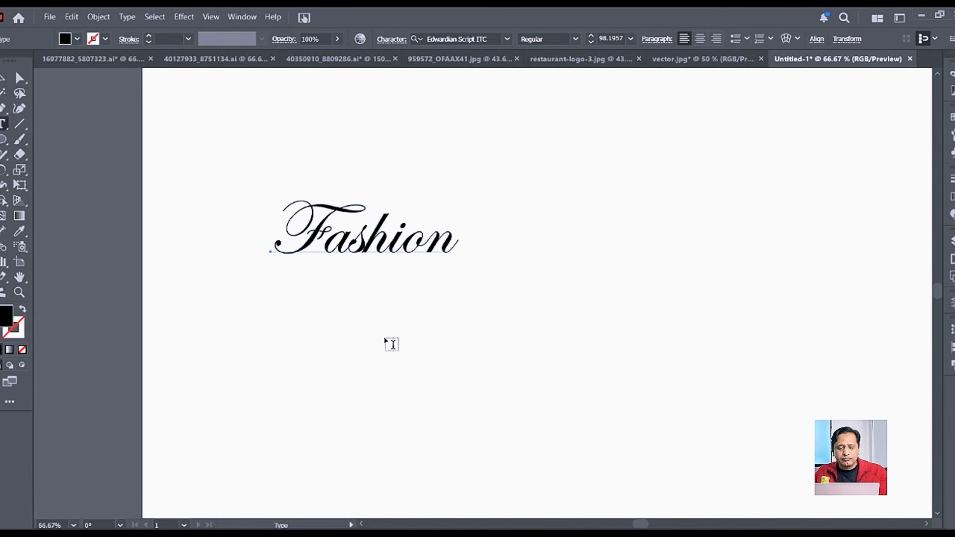
Step: Add a new 'Hub' text line below Fashion, enlarge it, and set it in Montserrat
left_click(385, 338)
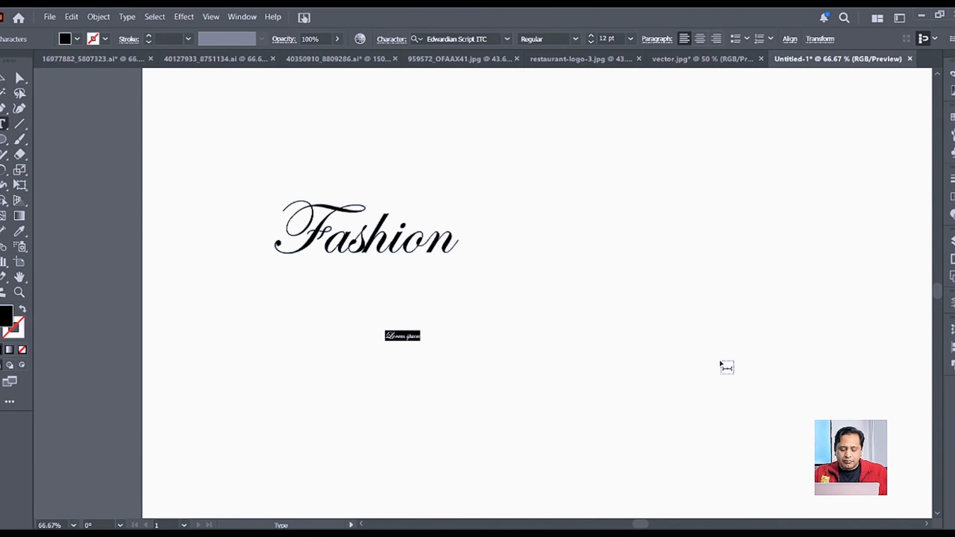
type("Bout")
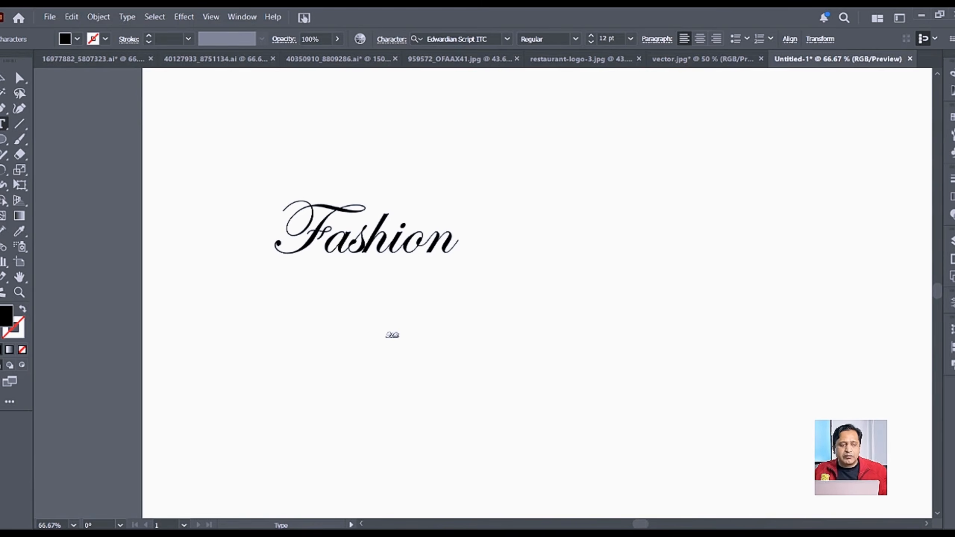
key("Escape")
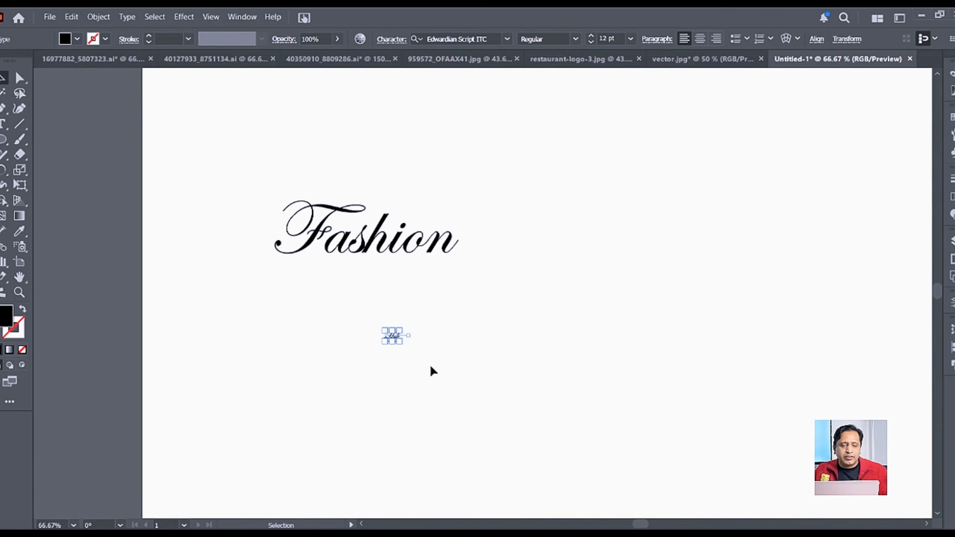
left_click_drag(400, 341, 516, 388)
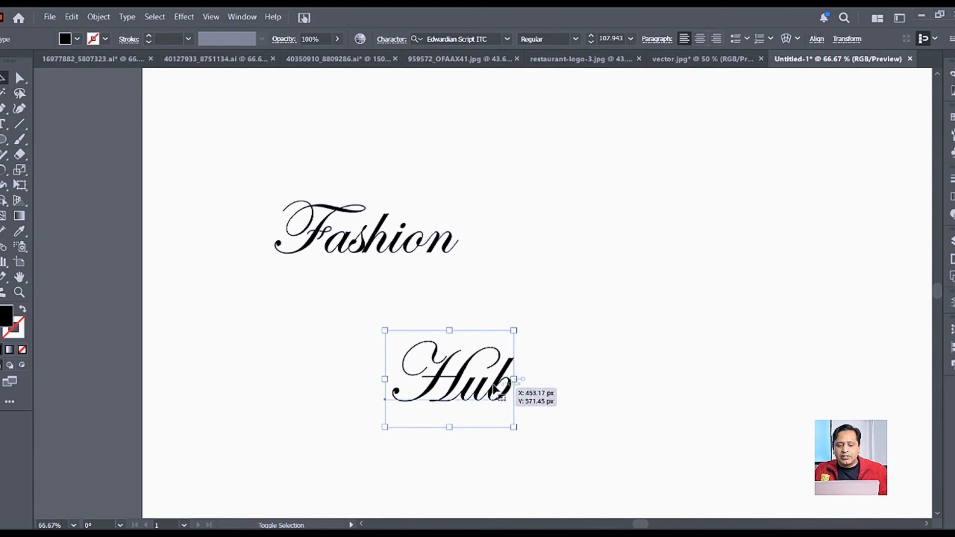
left_click(490, 38)
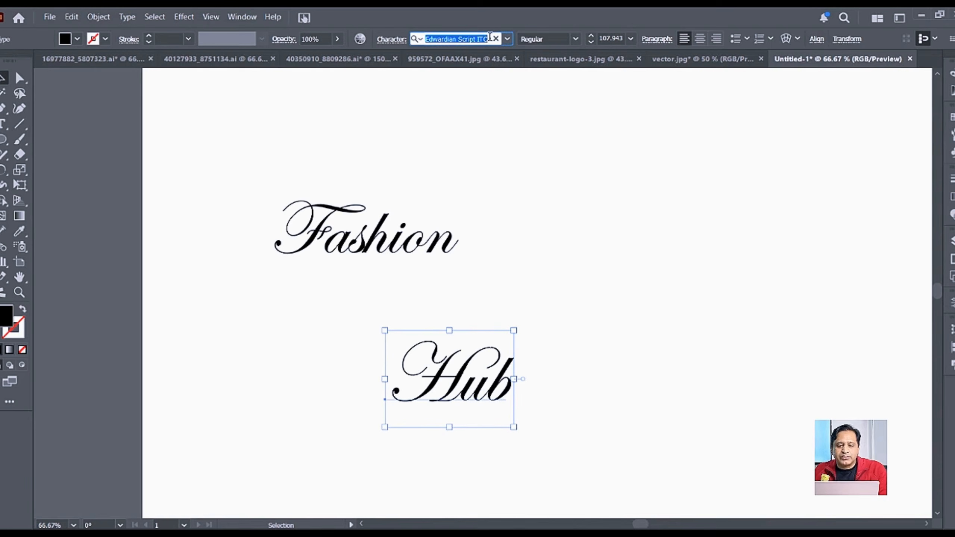
left_click(507, 38)
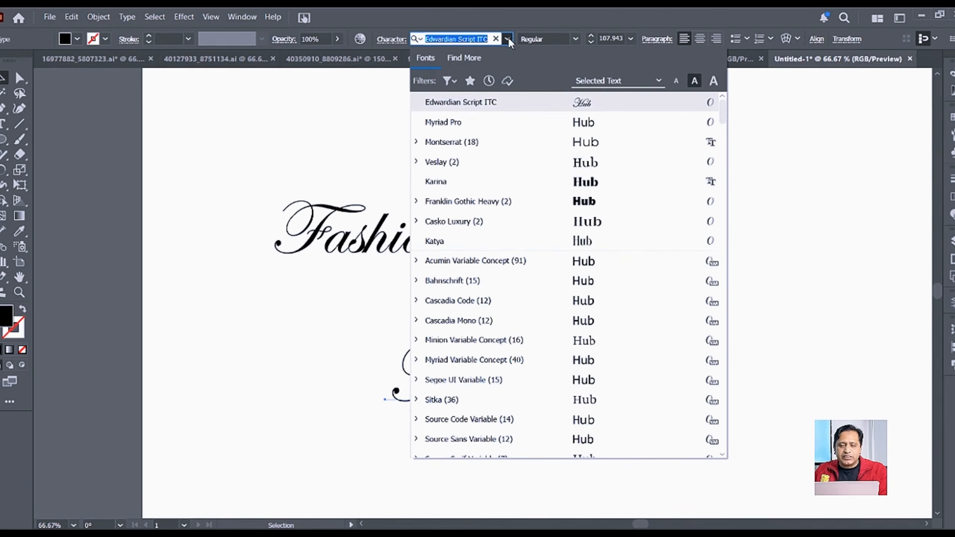
left_click(481, 143)
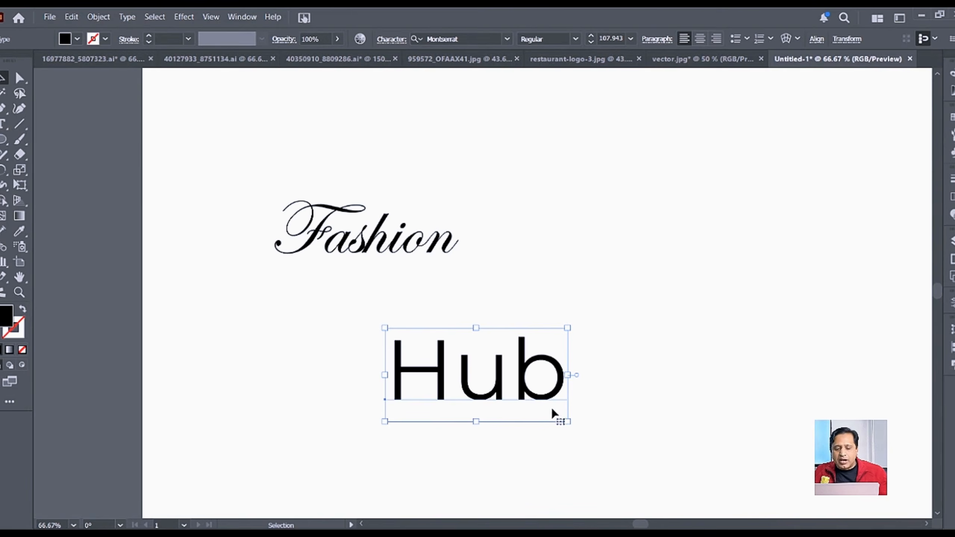
Step: Scale Hub down to about 40.6 pt and move it under the left side of Fashion
left_click_drag(568, 422, 394, 378)
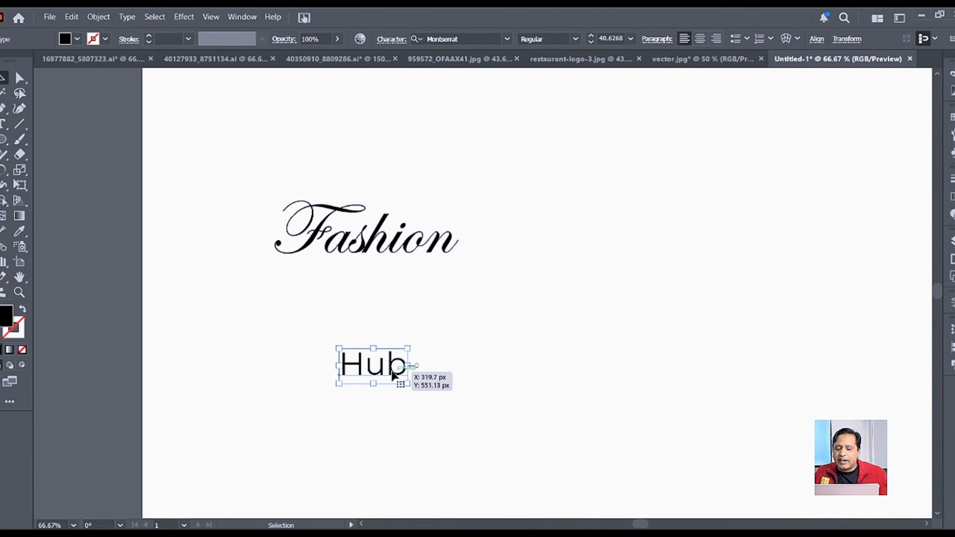
left_click_drag(388, 372, 221, 331)
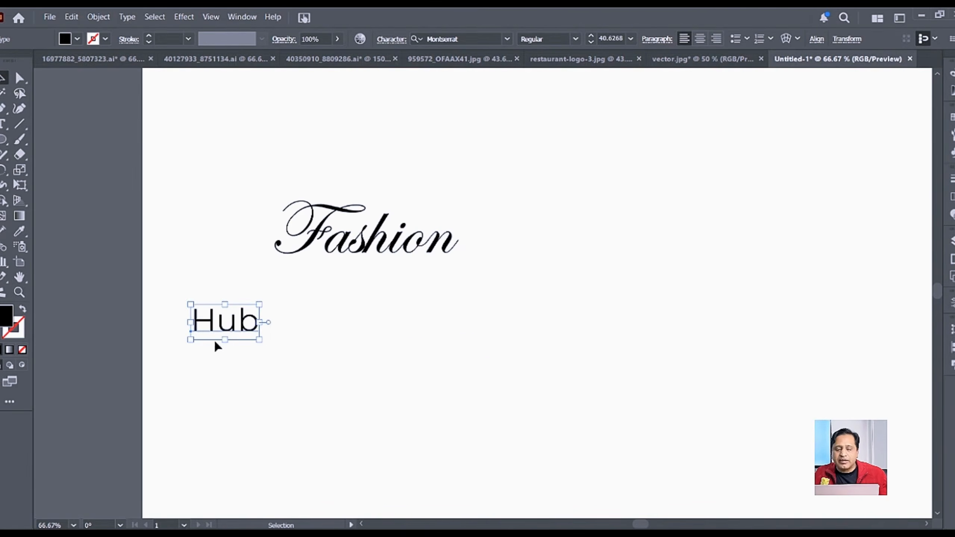
scroll(416, 207, "up", 1)
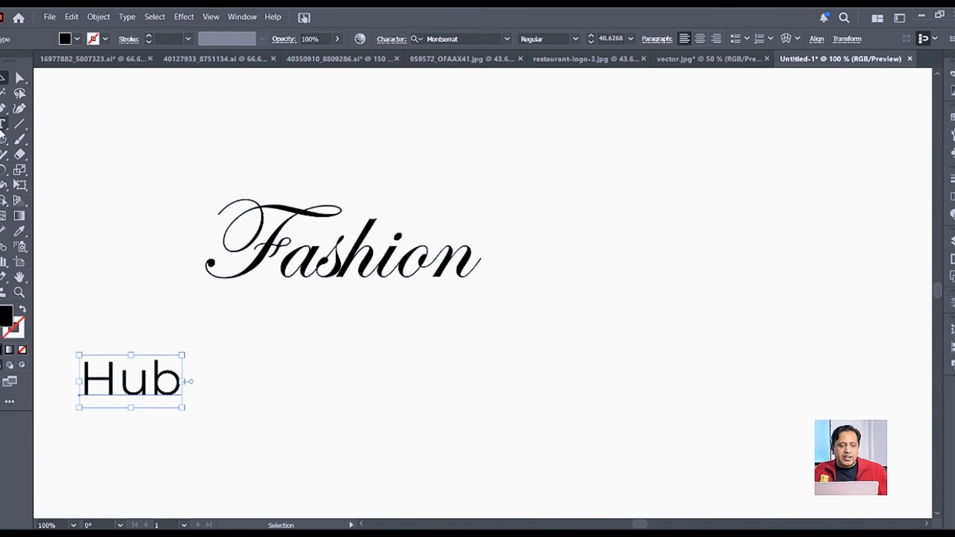
Step: Draw a closed four-point black shape with the Pen tool above Fashion
left_click(3, 108)
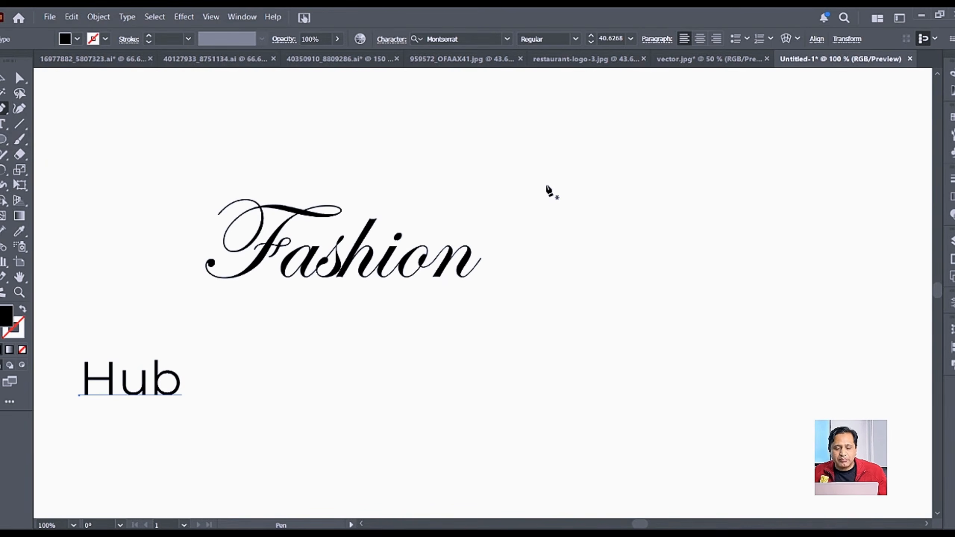
left_click(542, 207)
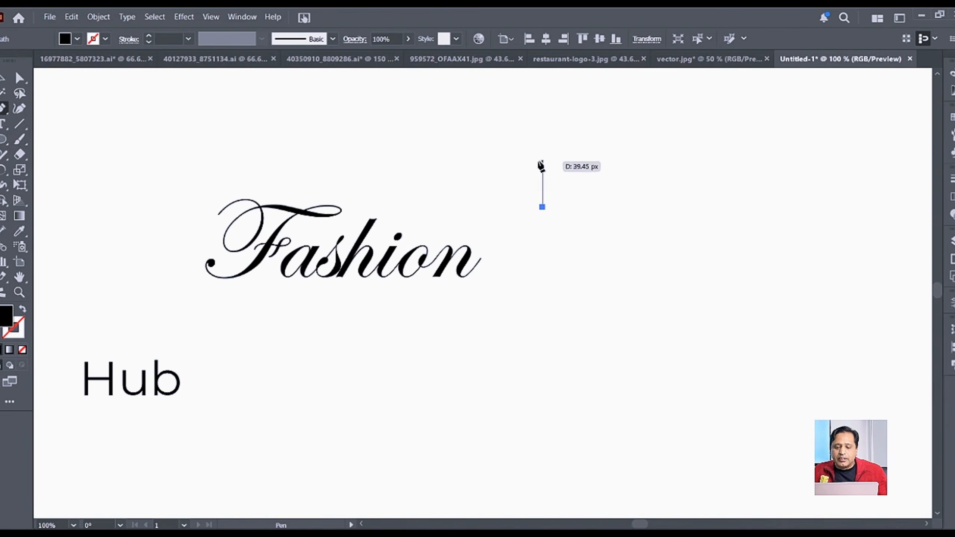
left_click(515, 157)
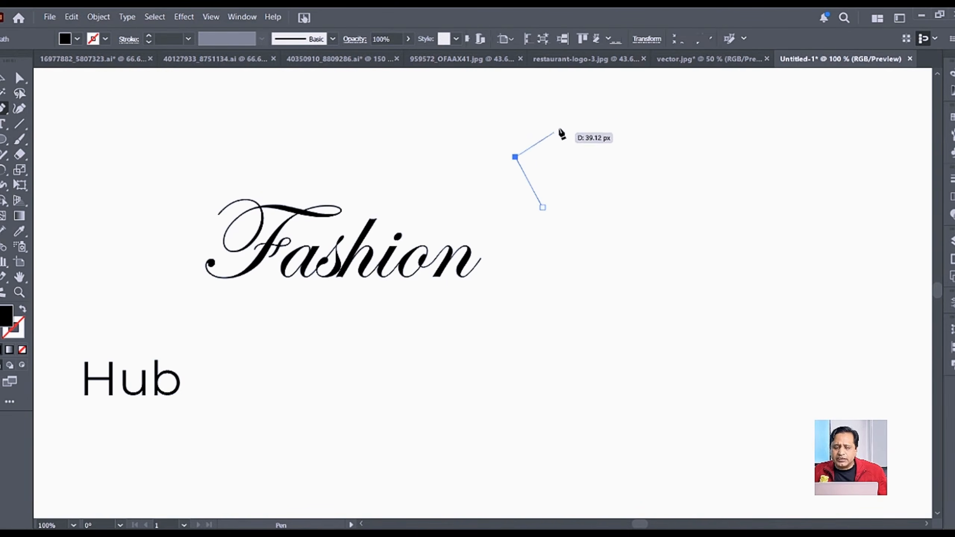
left_click(571, 105)
left_click(582, 163)
left_click(542, 206)
key("v")
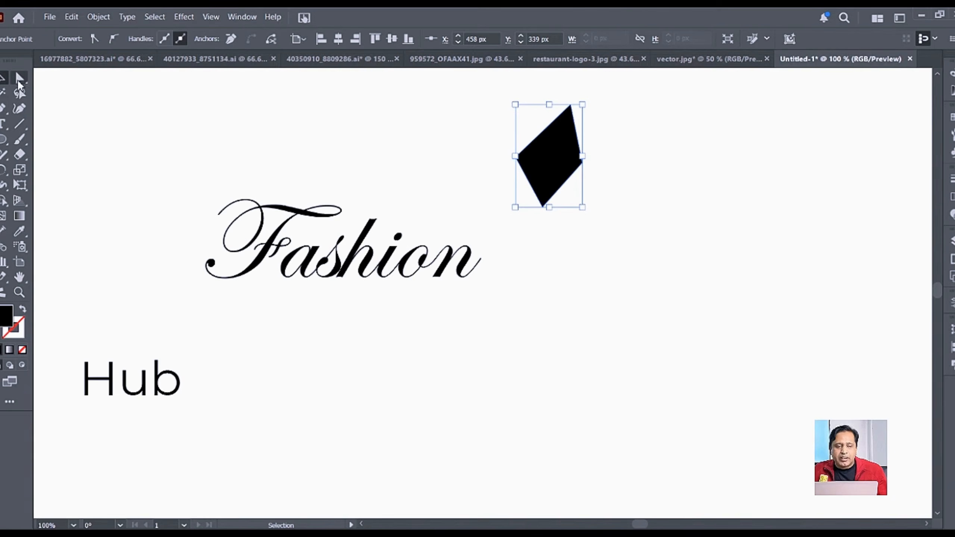
Step: Round the shape's side corners to about 27 px to form a leaf
left_click(19, 79)
left_click_drag(487, 150, 545, 192)
left_click(3, 80)
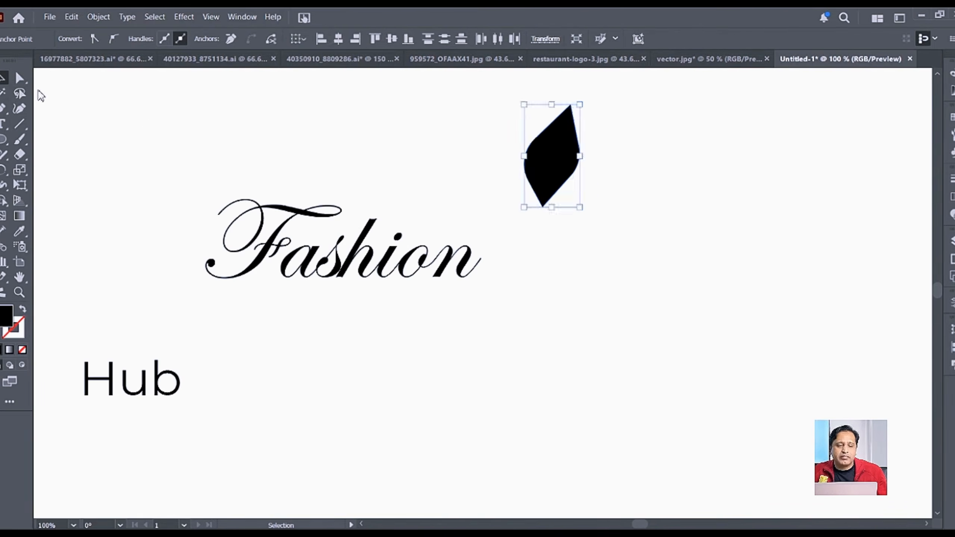
left_click(678, 224)
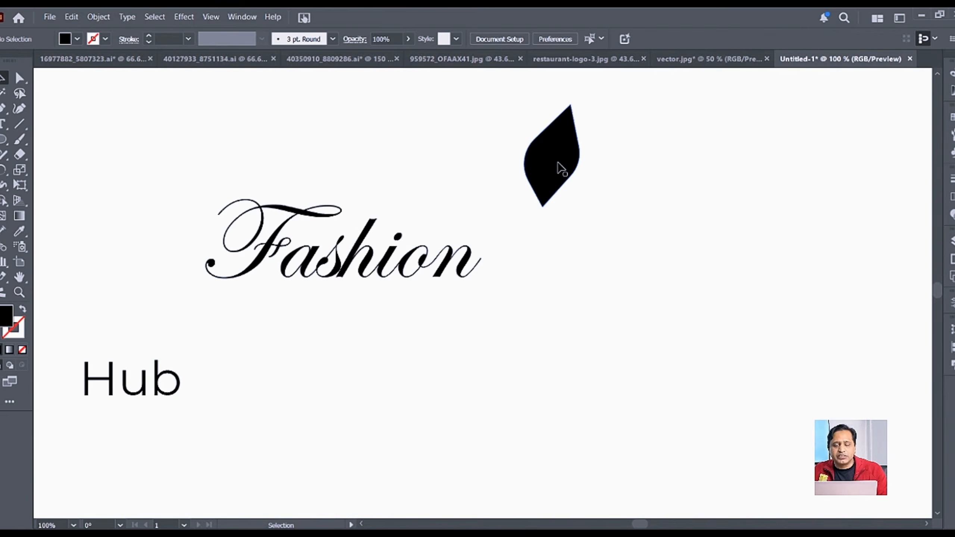
Step: Fill the leaf shape with red
left_click(560, 166)
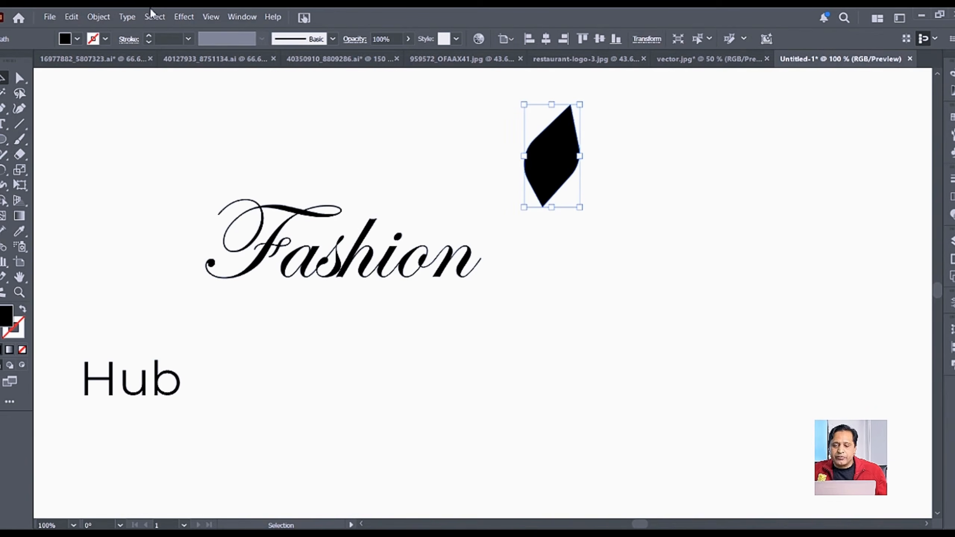
left_click(77, 39)
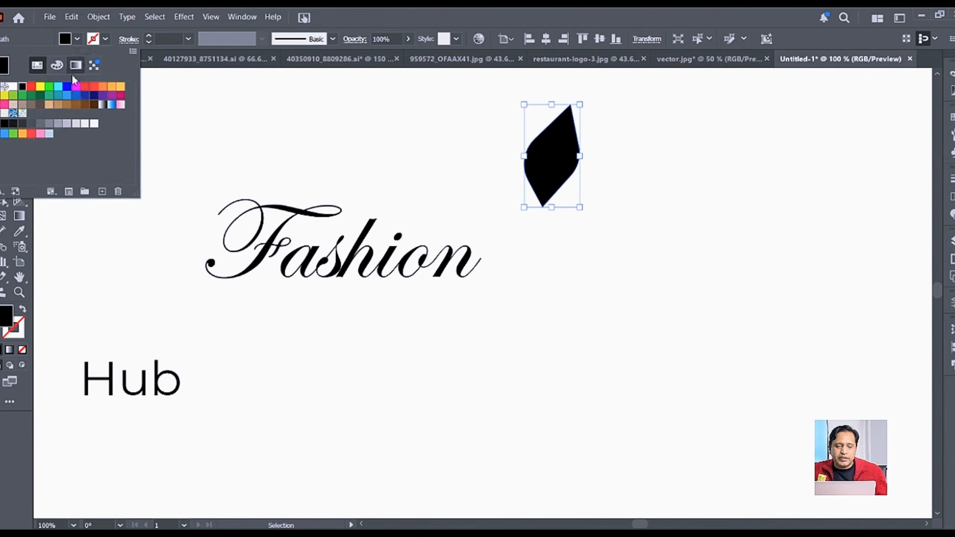
left_click(94, 91)
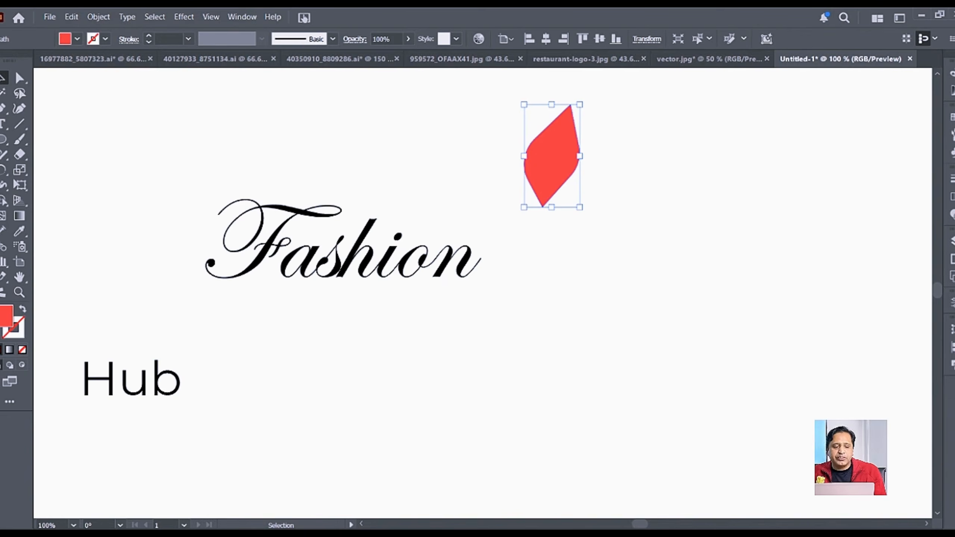
Step: Rotate copies of the leaf around its bottom point to fan out three petals
left_click(3, 170)
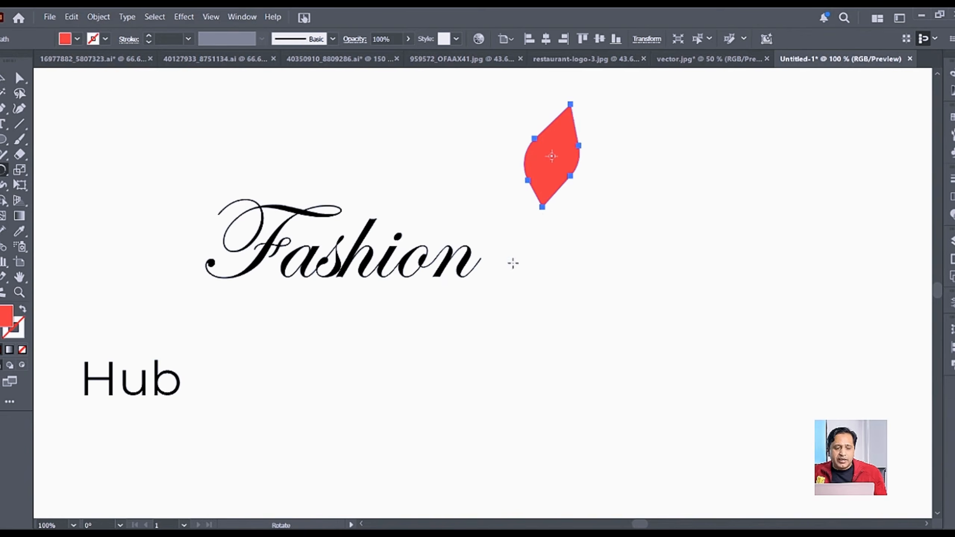
left_click(542, 206)
left_click_drag(569, 141, 587, 166)
key("v")
key("ctrl+d")
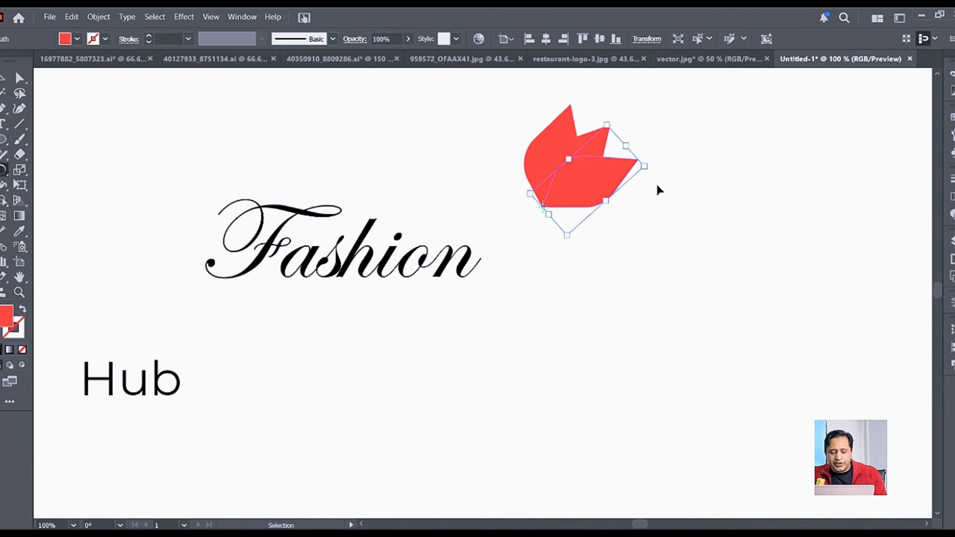
key("ctrl+d")
key("r")
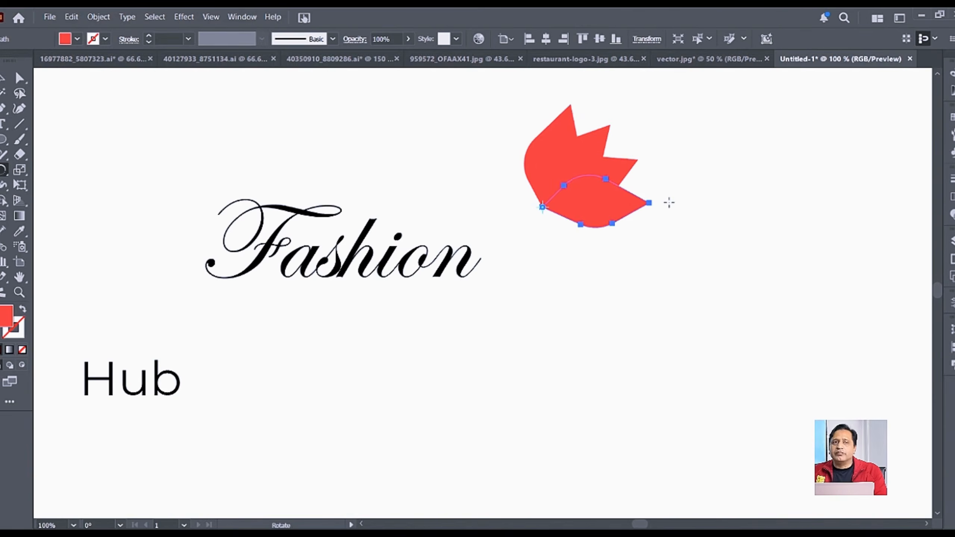
key("v")
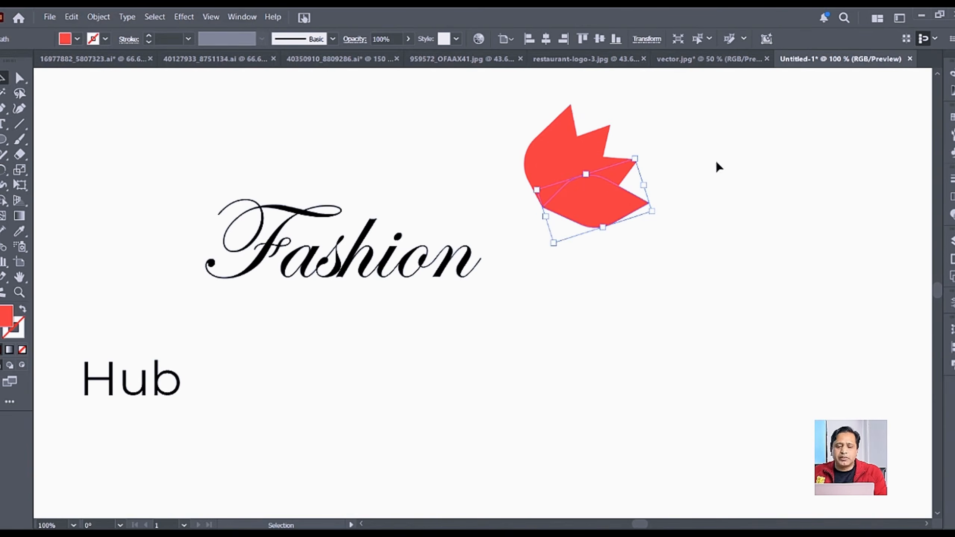
left_click(705, 149)
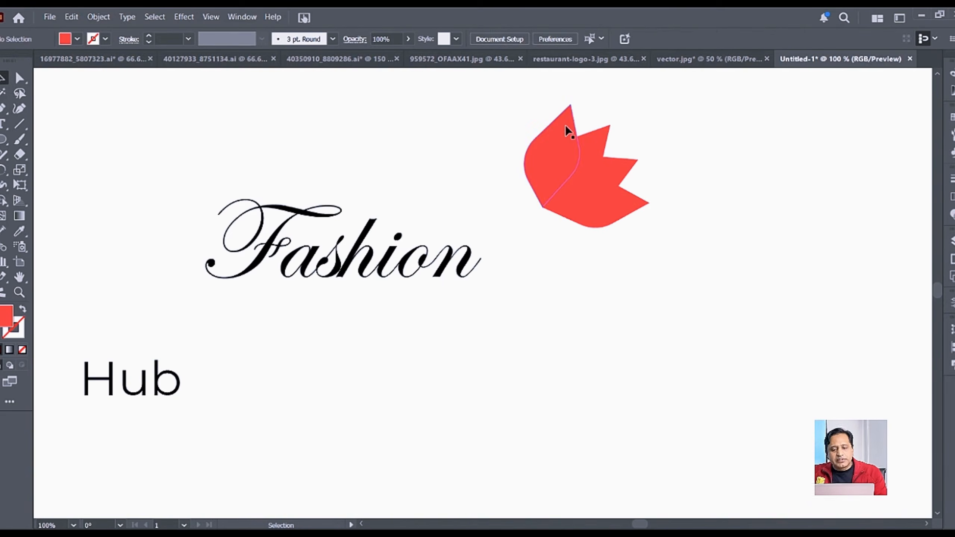
Step: Fill one of the petals with blue
left_click(598, 136)
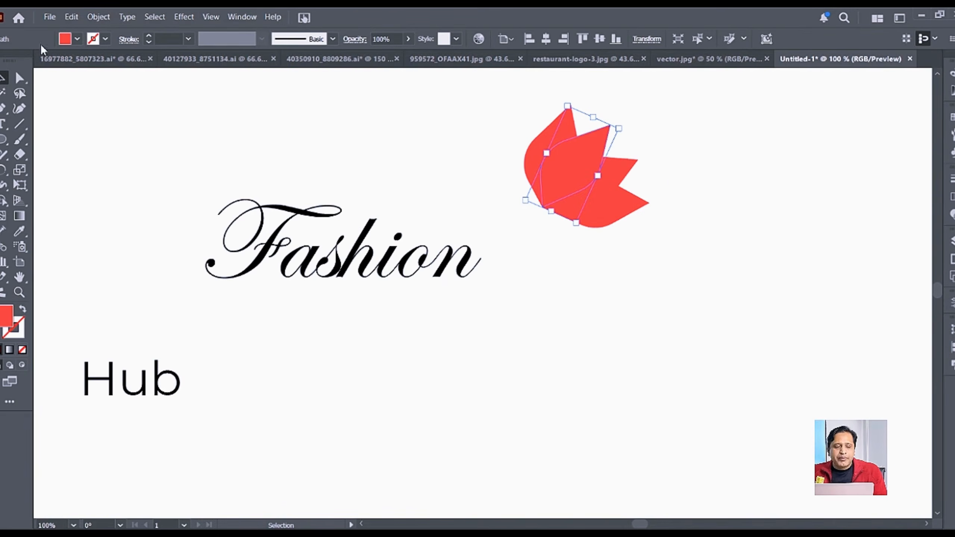
left_click(77, 39)
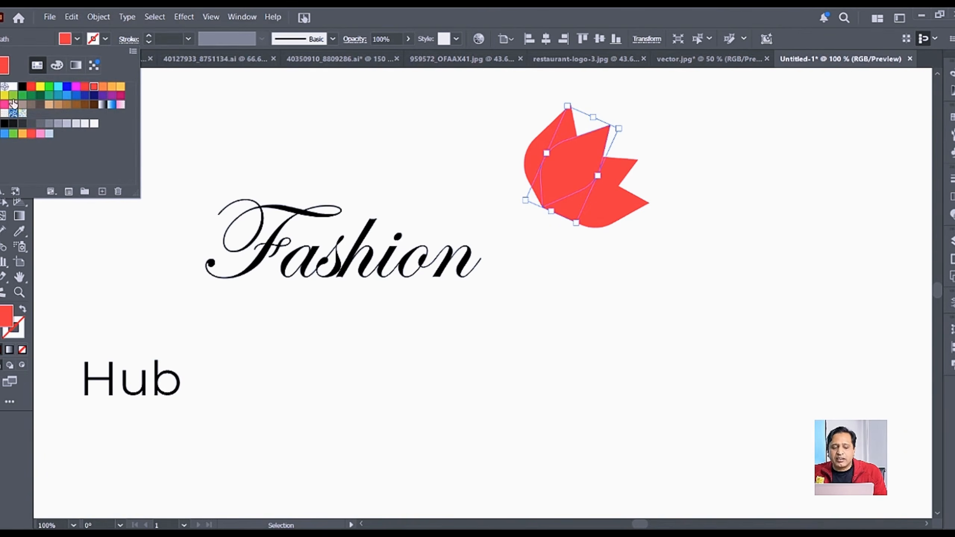
left_click(66, 86)
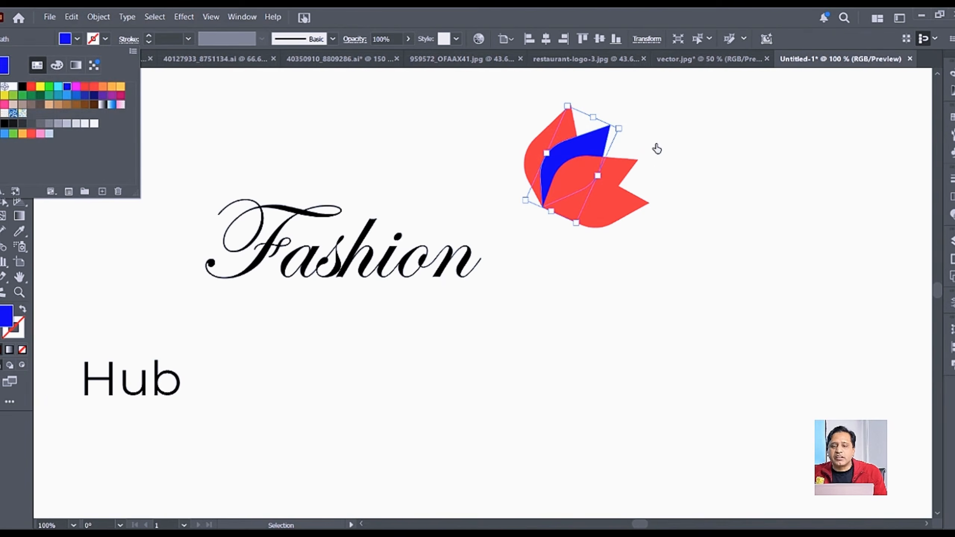
left_click(620, 180)
Step: Fill the right petal green and the lower petal pink
left_click(619, 180)
left_click(77, 39)
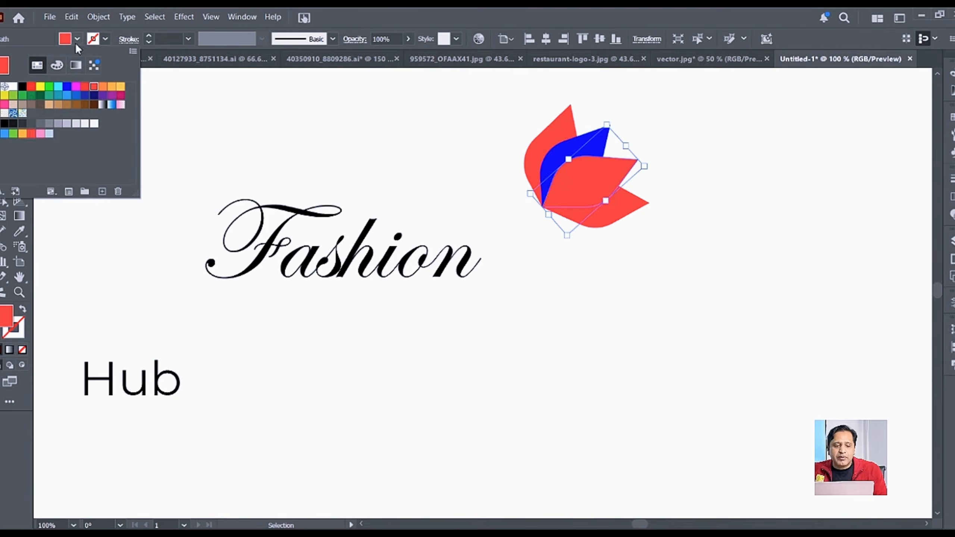
left_click(31, 96)
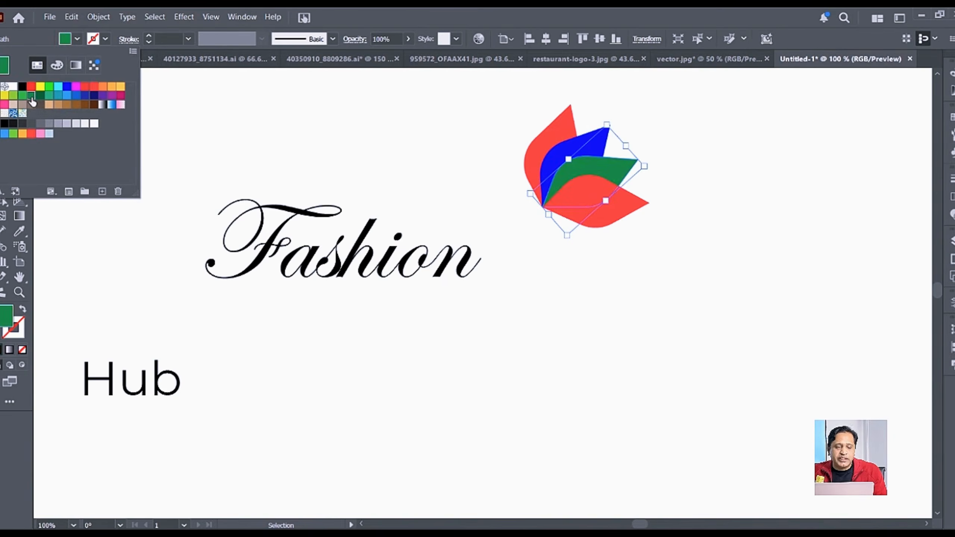
left_click(654, 220)
left_click(643, 210)
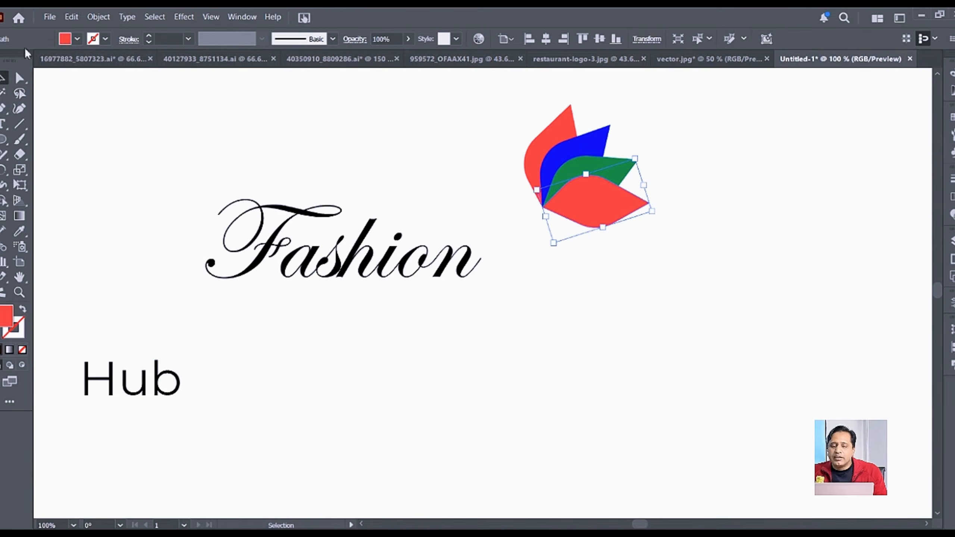
left_click(77, 38)
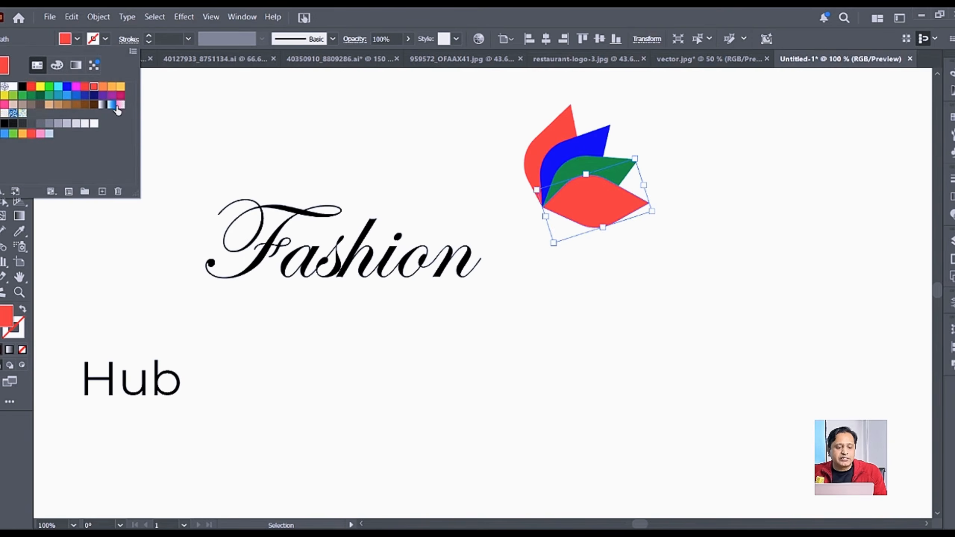
left_click(4, 105)
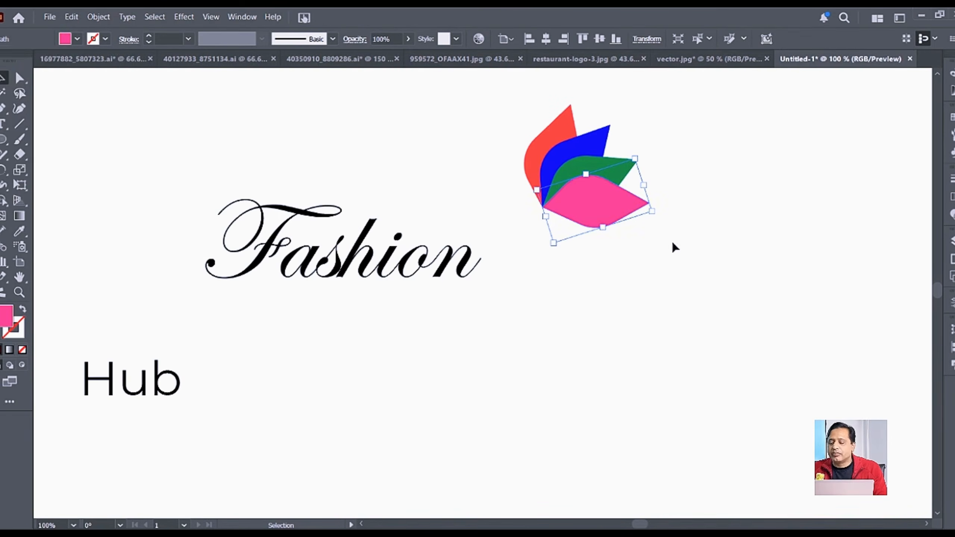
left_click(762, 231)
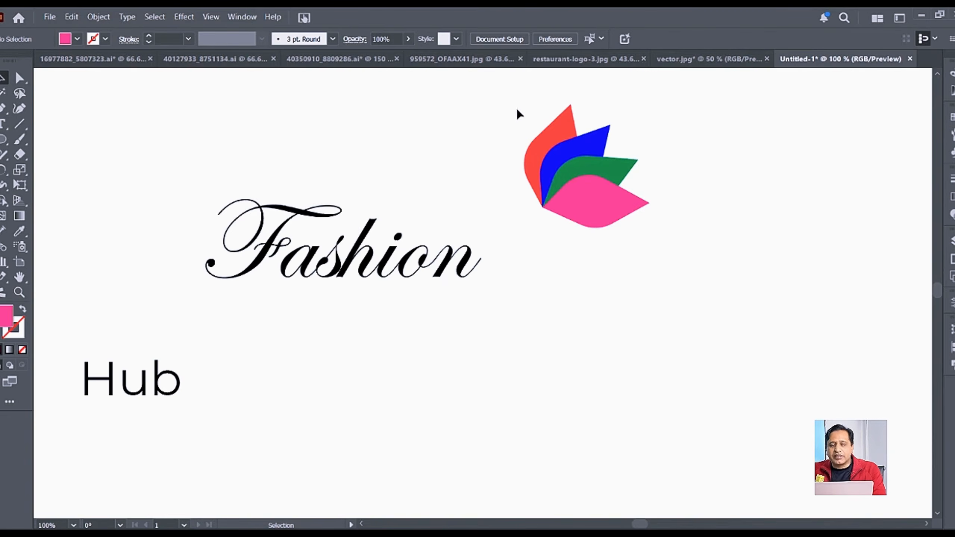
Step: Select all four petals and set their opacity to 70%
left_click_drag(542, 141, 668, 263)
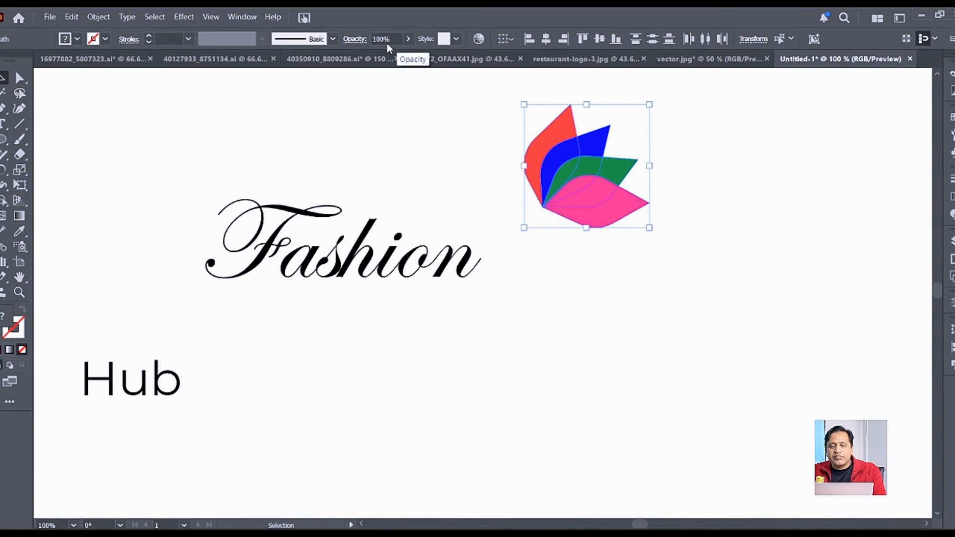
left_click(389, 38)
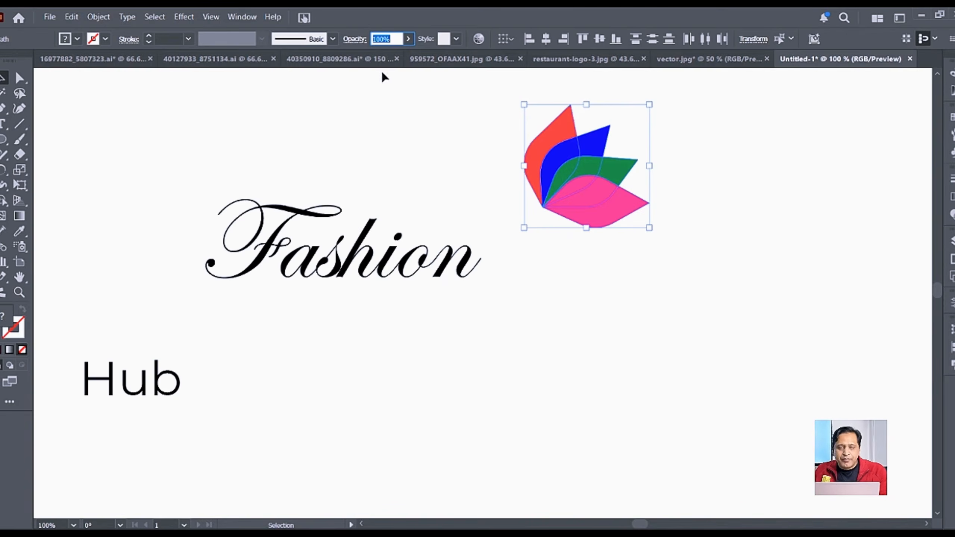
type("70")
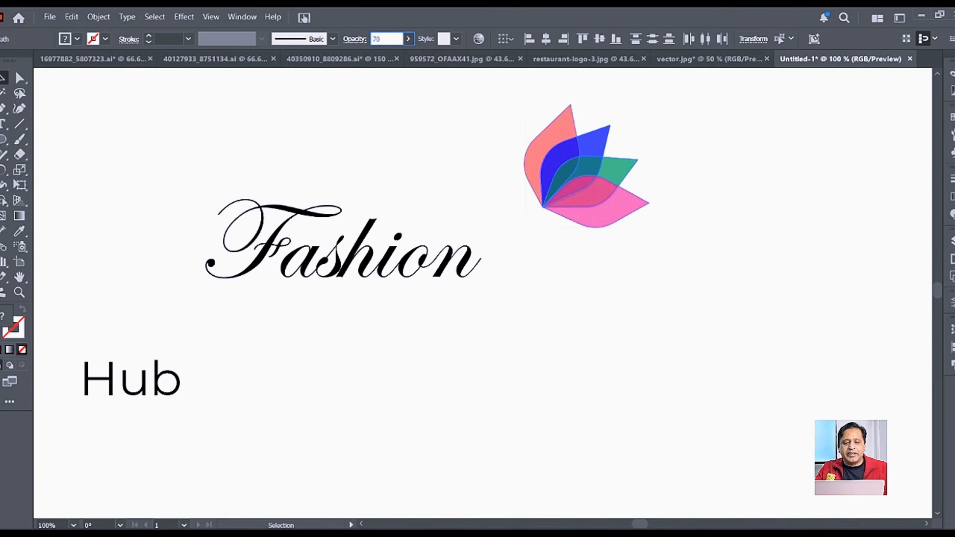
key("Return")
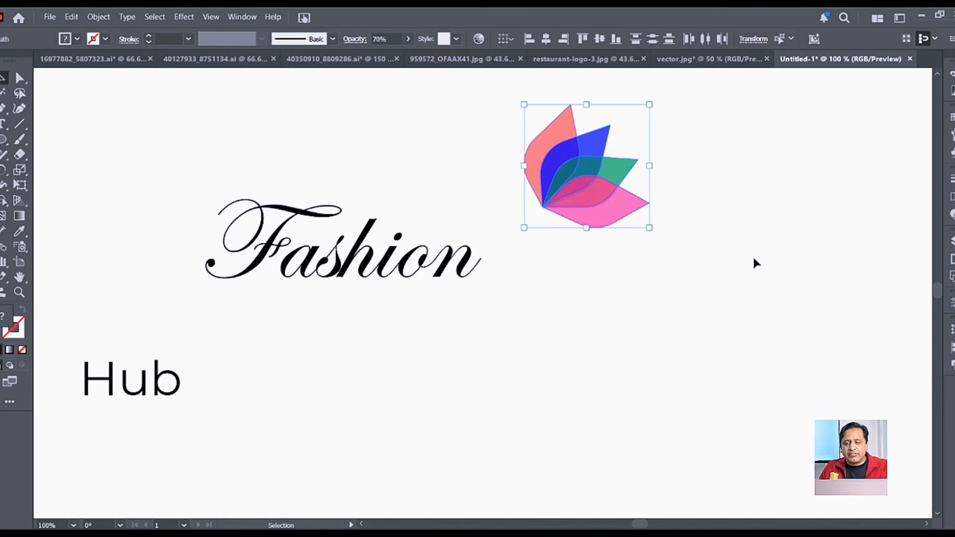
left_click(739, 259)
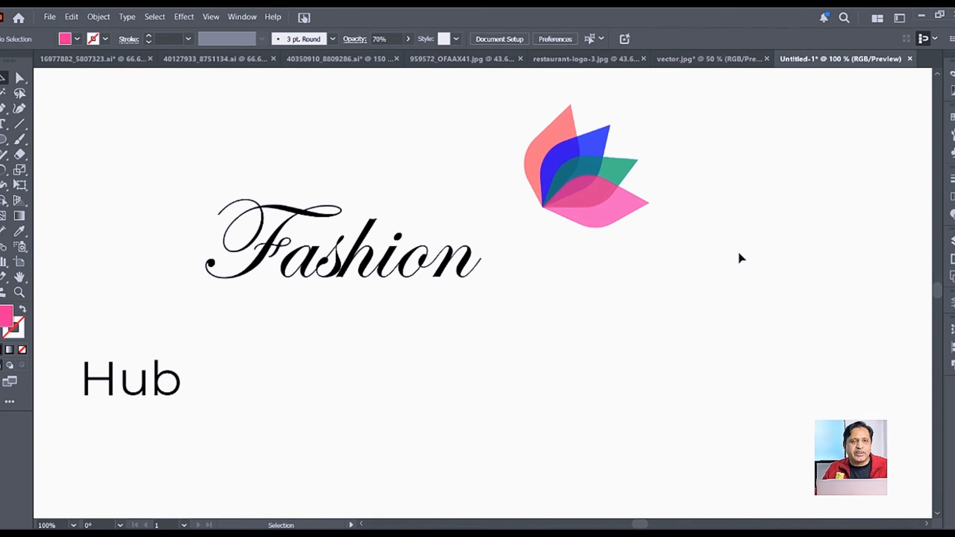
Step: Fill the blue petal with a light orange swatch
left_click(596, 140)
left_click(77, 40)
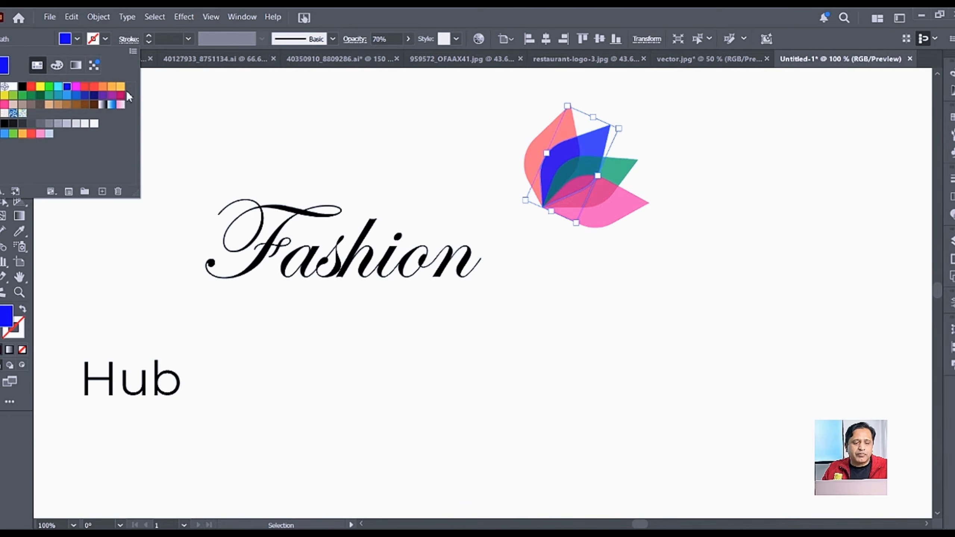
left_click(120, 87)
left_click(679, 199)
left_click(697, 203)
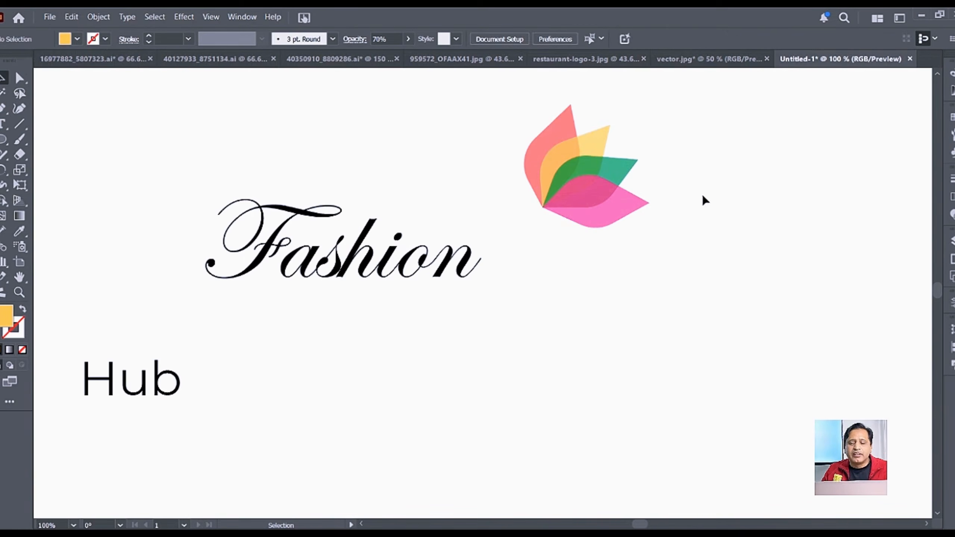
Step: Marquee-select the four flower petals and group them into a single logo object
left_click_drag(731, 124, 512, 237)
key("a")
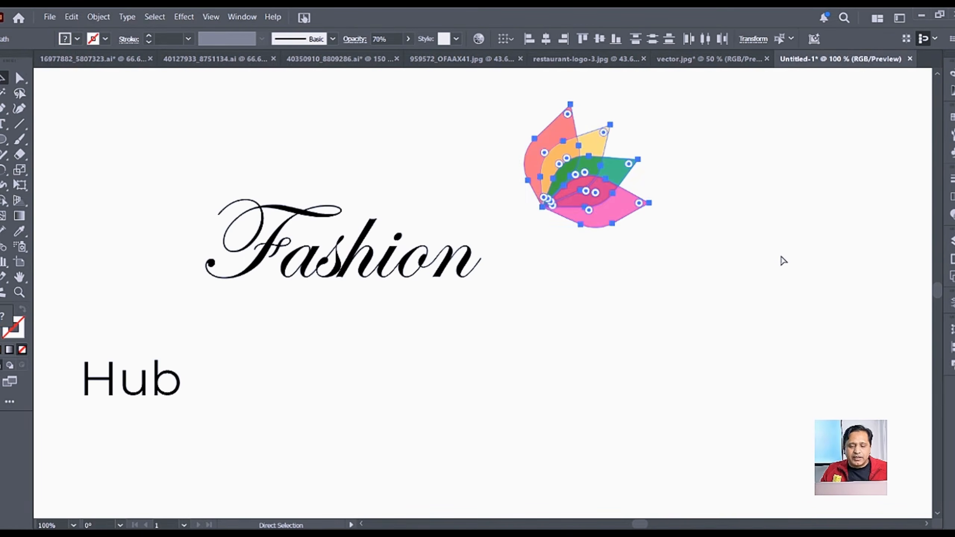
key("v")
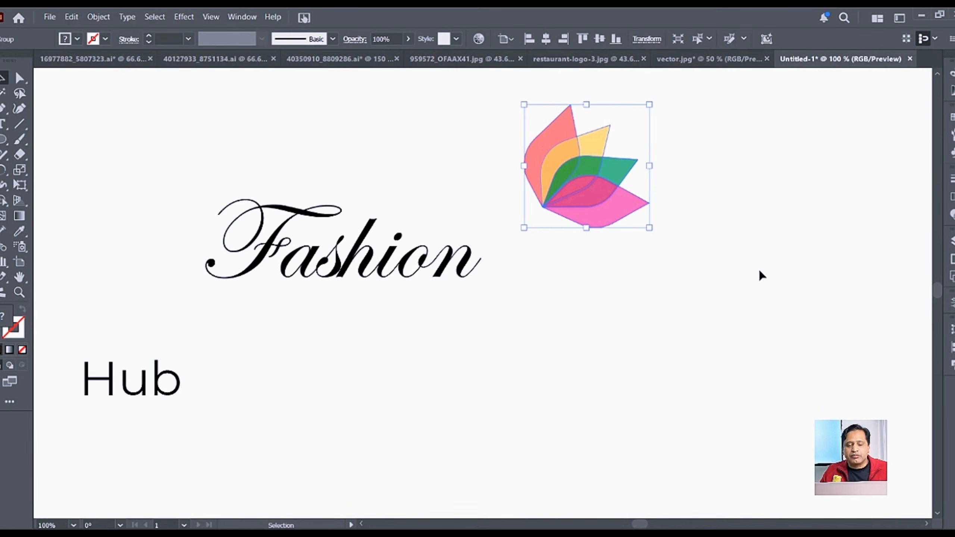
left_click(355, 257)
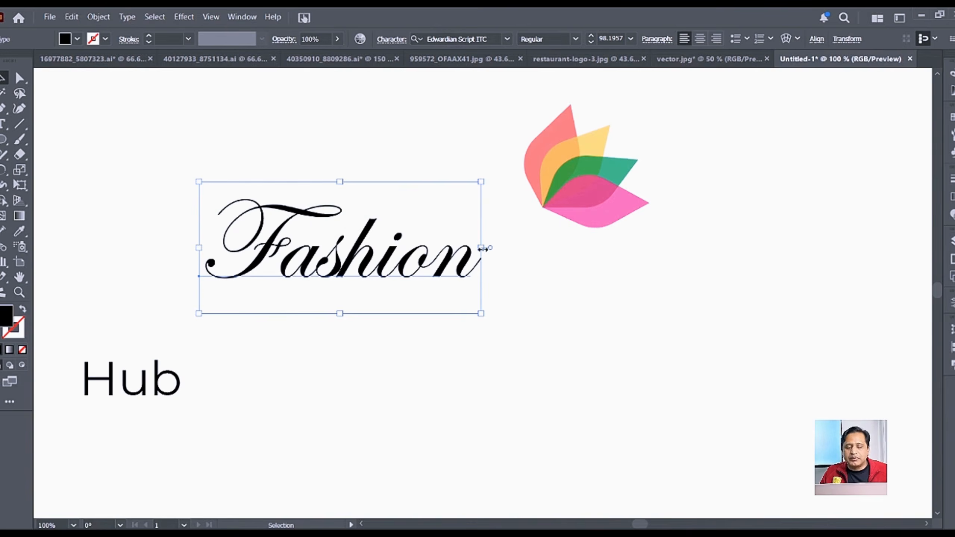
Step: Alt-drag a spare copy of the Fashion text off the artboard
scroll(414, 271, "down", 2)
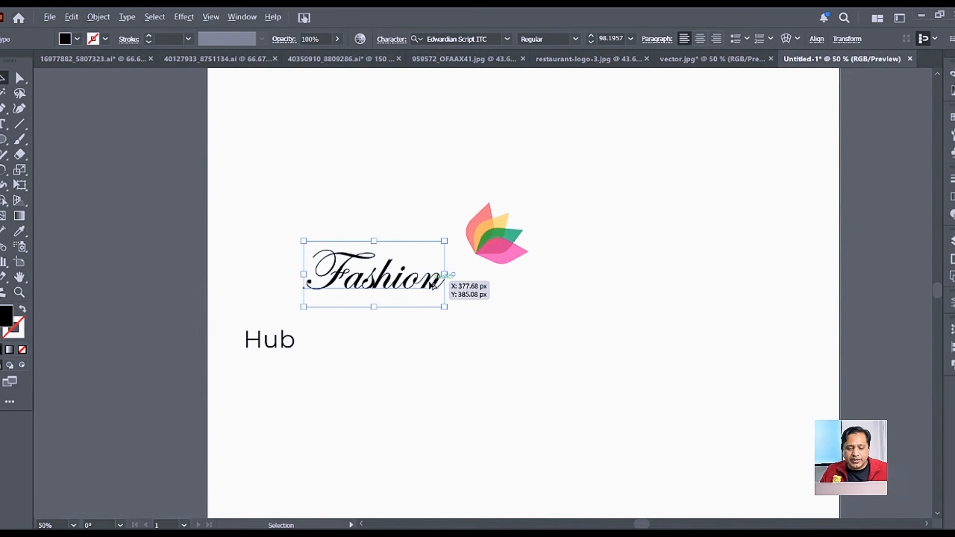
left_click_drag(431, 285, 164, 177)
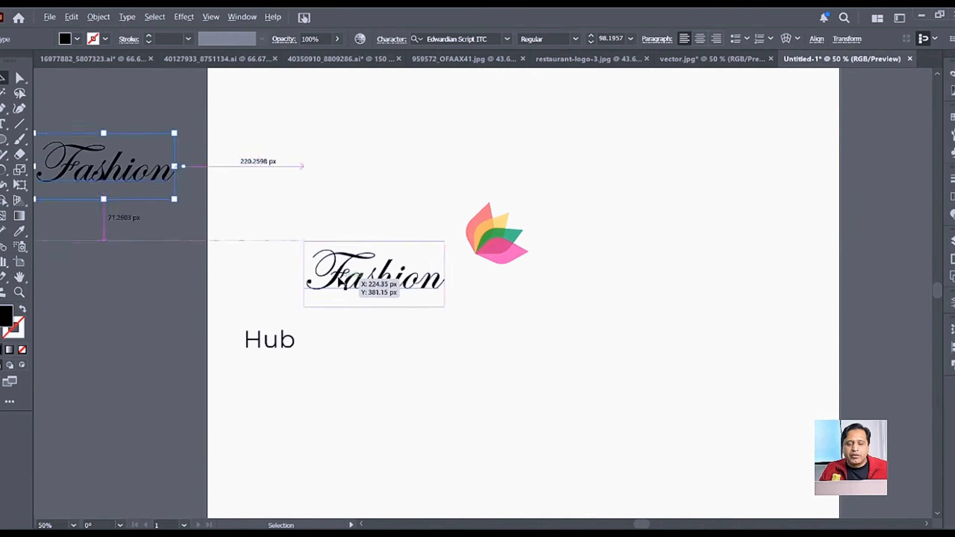
scroll(352, 279, "up", 2)
Step: Convert the original Fashion lettering to outlines and scale the flower logo down
left_click(466, 297)
right_click(462, 292)
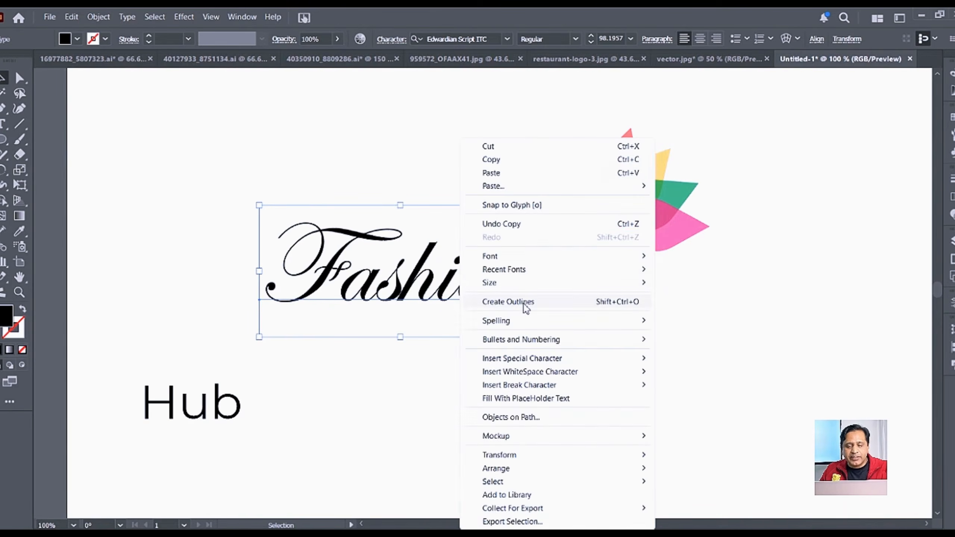
left_click(487, 302)
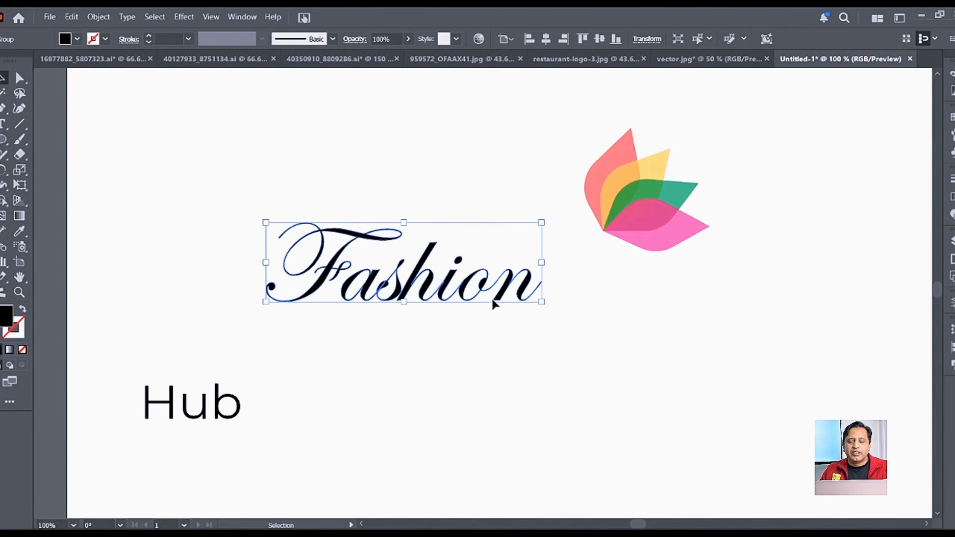
left_click(659, 226)
left_click_drag(709, 251, 679, 215)
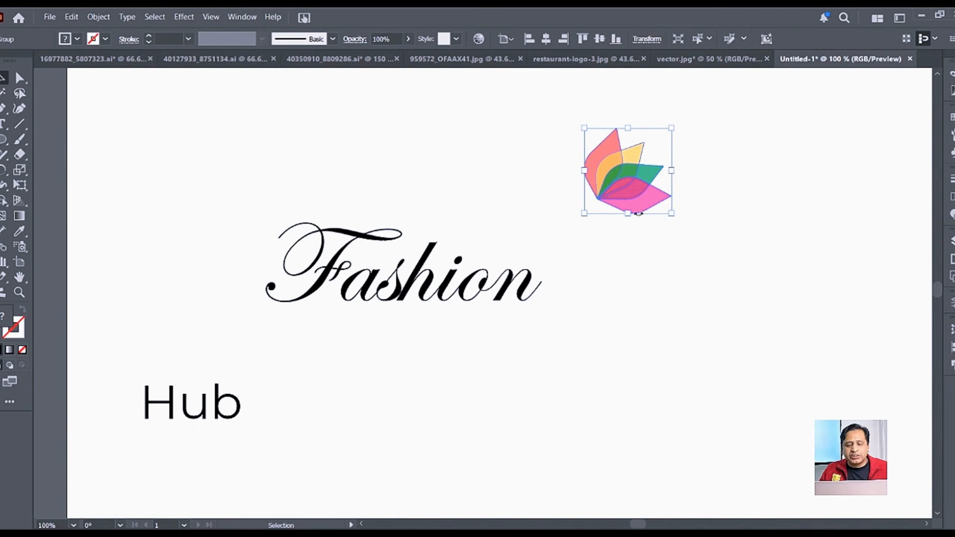
Step: Move the logo onto the Fashion lettering and send it to the back
left_click_drag(643, 196, 499, 177)
left_click_drag(507, 214, 386, 240)
right_click(387, 241)
mouse_move(463, 471)
left_click(576, 509)
left_click(687, 337)
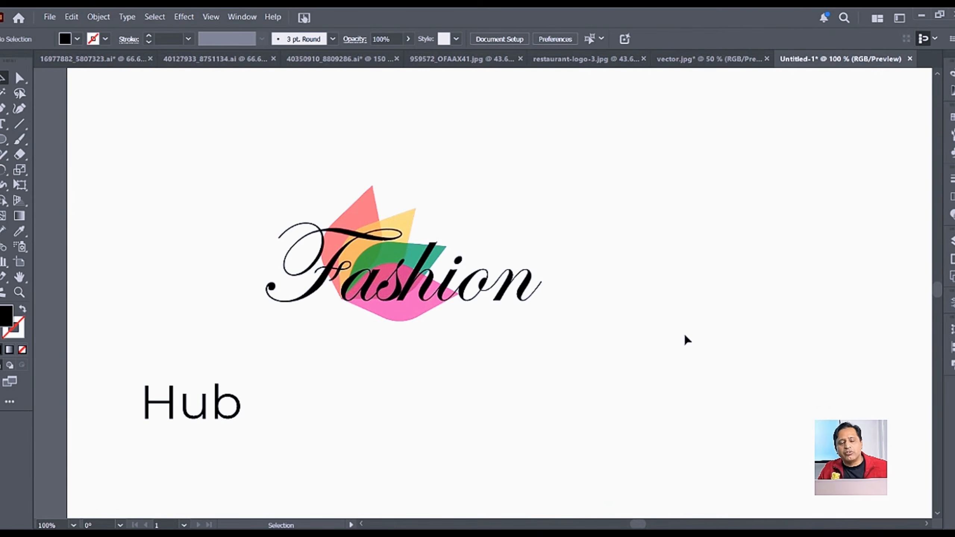
Step: Shrink the logo and tilt it slightly counter-clockwise just above the "hi" of Fashion
left_click_drag(360, 210, 554, 156)
left_click_drag(657, 264, 616, 205)
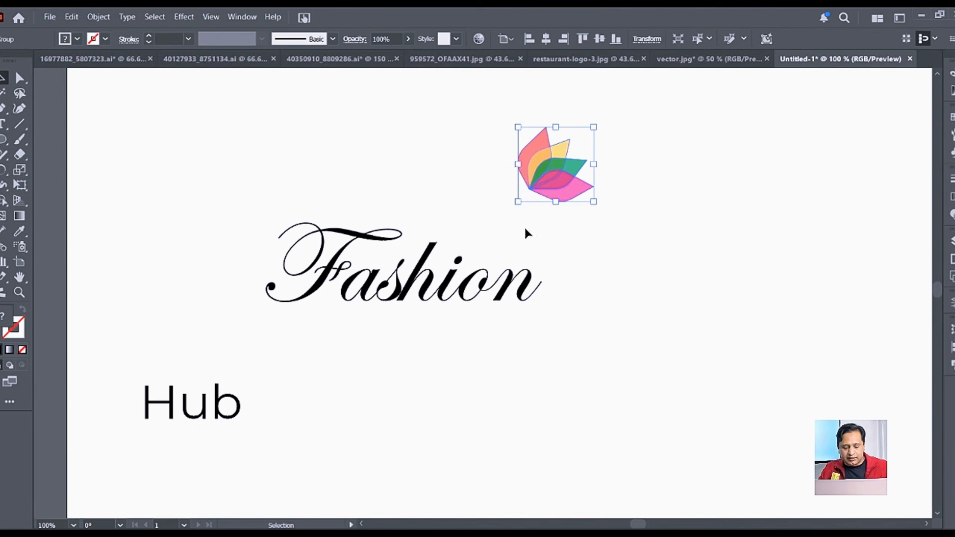
scroll(430, 226, "up", 2)
left_click_drag(684, 134, 554, 266)
left_click_drag(638, 311, 632, 290)
left_click_drag(567, 271, 553, 265)
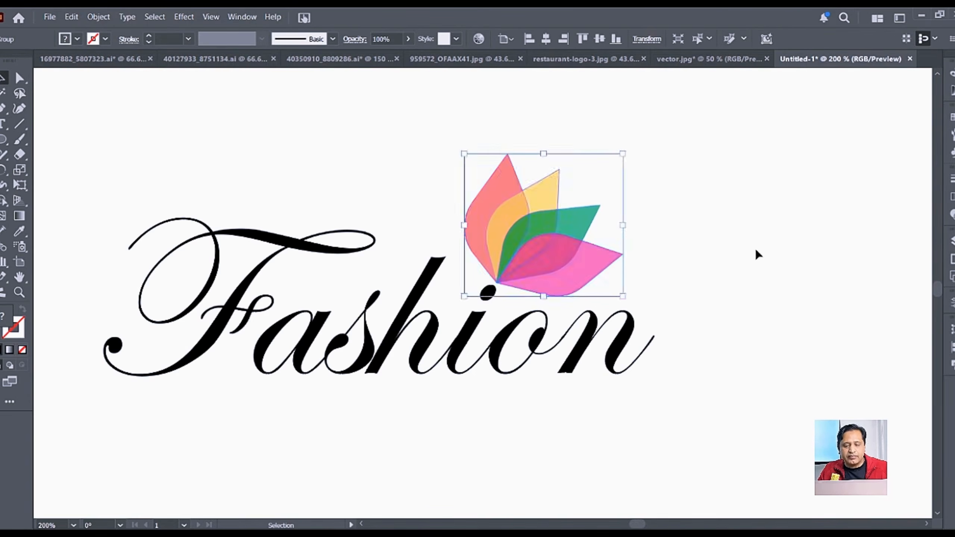
left_click(755, 250)
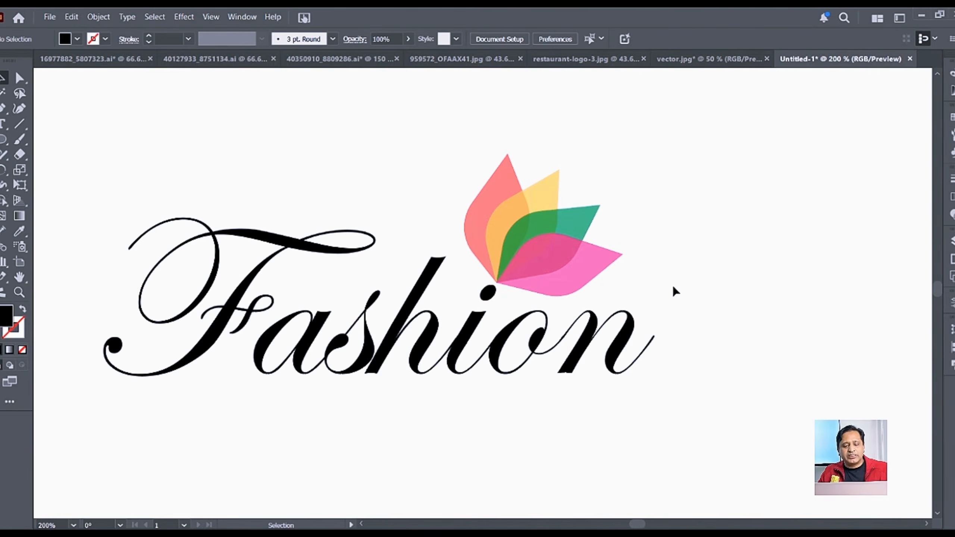
Step: Enlarge the flower logo slightly and shift it a little left
left_click(541, 220)
left_click_drag(624, 154, 650, 129)
left_click_drag(553, 255, 545, 254)
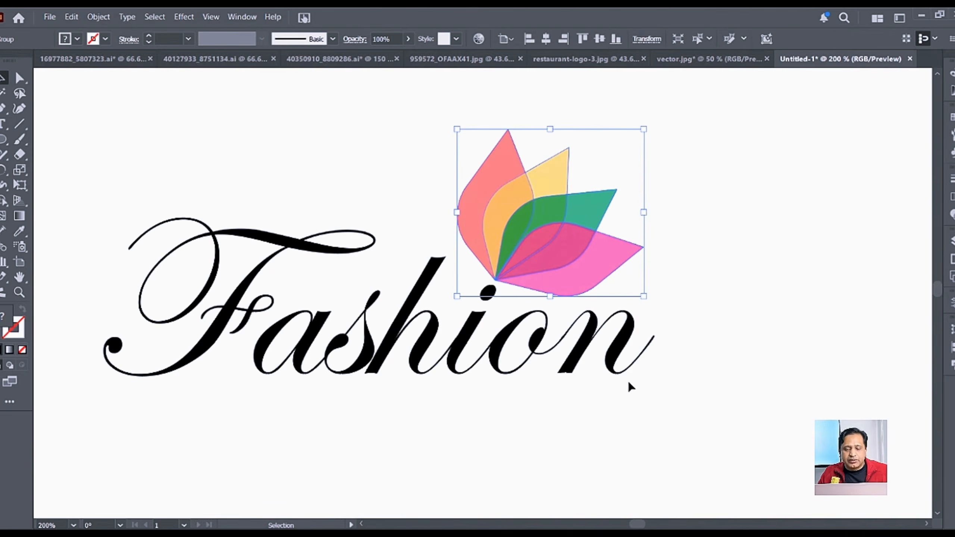
Step: Recolour the outlined Fashion lettering pink to match the petals
left_click(421, 348)
left_click(78, 38)
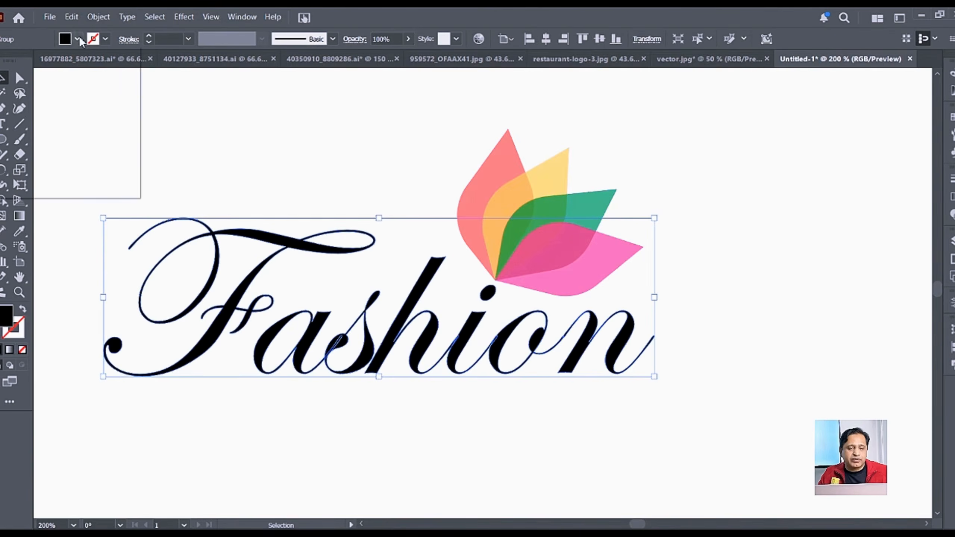
left_click(94, 87)
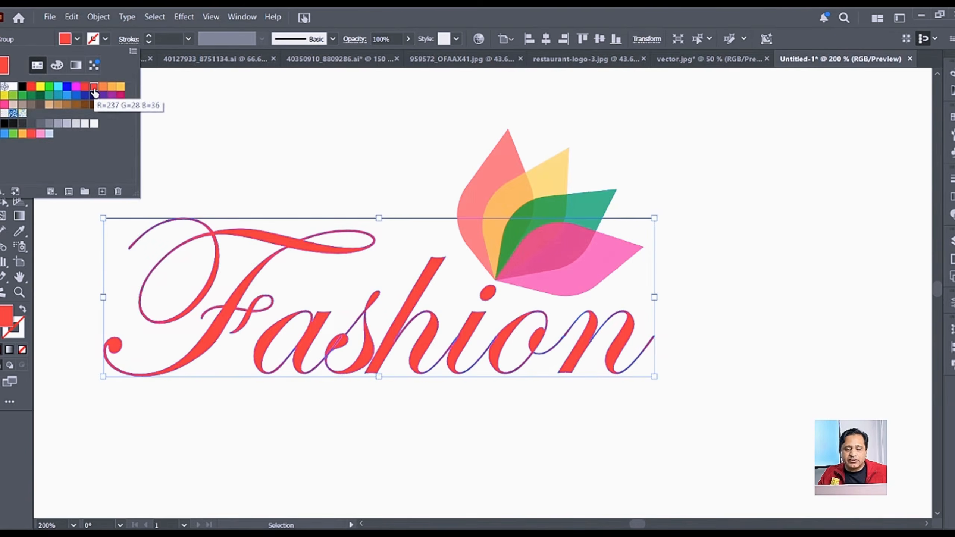
left_click(349, 209)
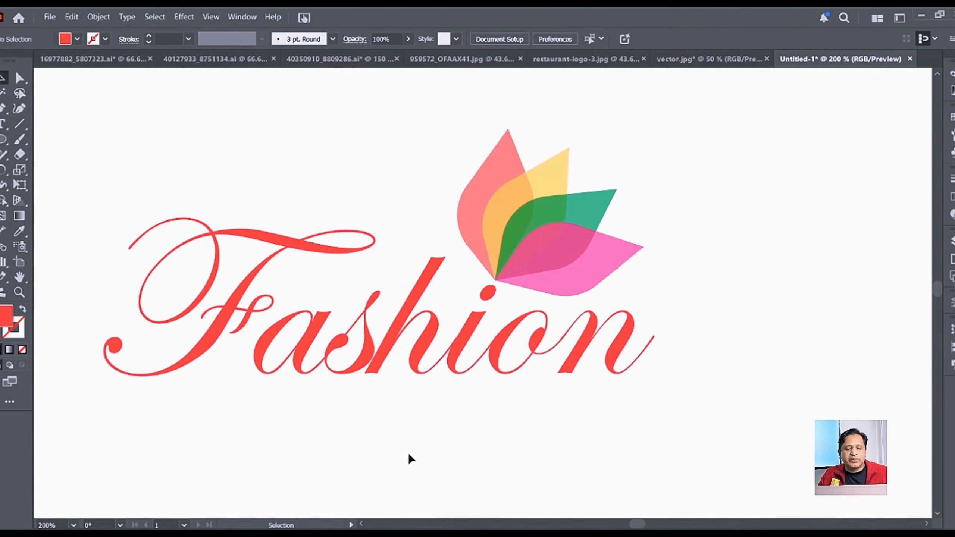
left_click(427, 342)
left_click(77, 39)
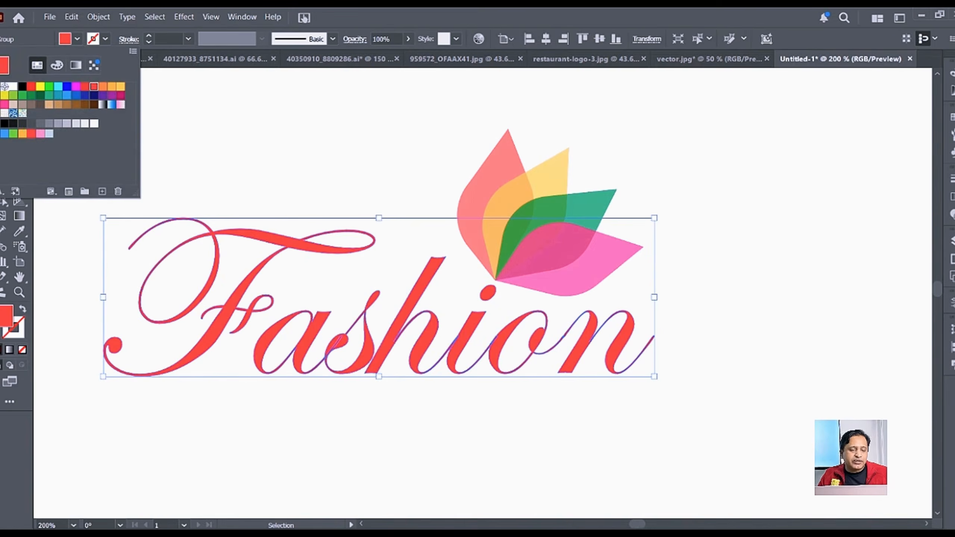
left_click(4, 104)
left_click(258, 131)
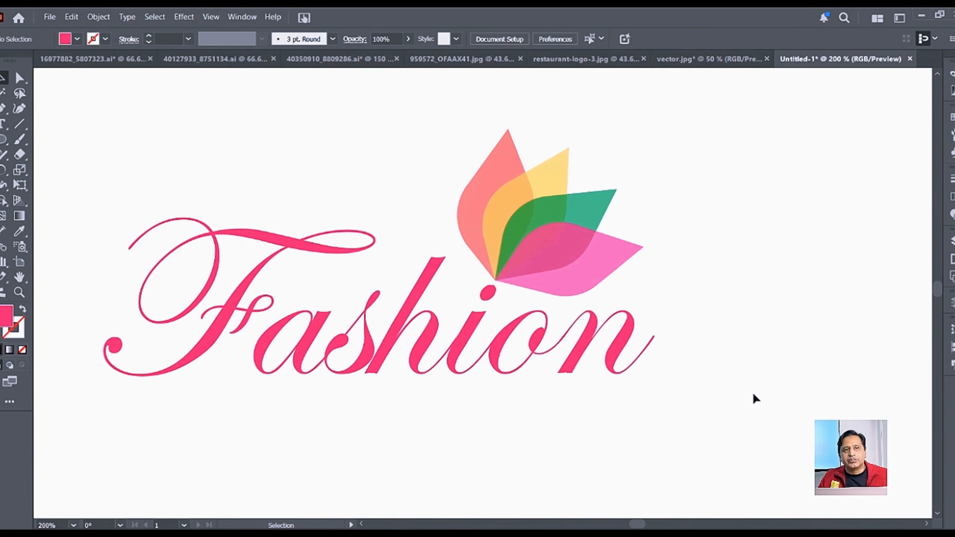
key("ctrl+minus")
key("ctrl+minus")
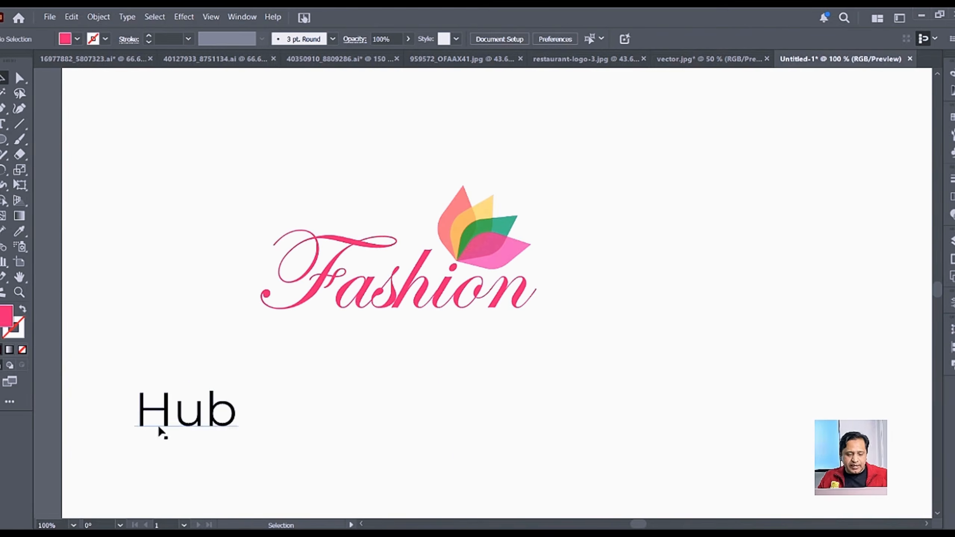
Step: Copy Hub beneath Fashion, retype it as lowercase "hub", and shrink it to about 27.14 pt
left_click(179, 434)
left_click_drag(180, 425, 473, 352)
scroll(472, 352, "up", 3)
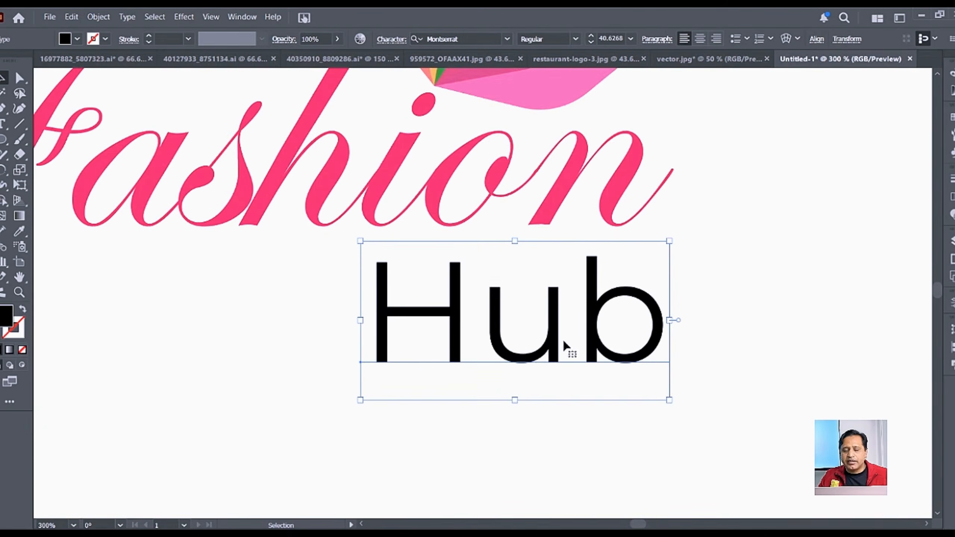
double_click(492, 338)
left_click_drag(476, 334, 379, 331)
type("h")
key("Escape")
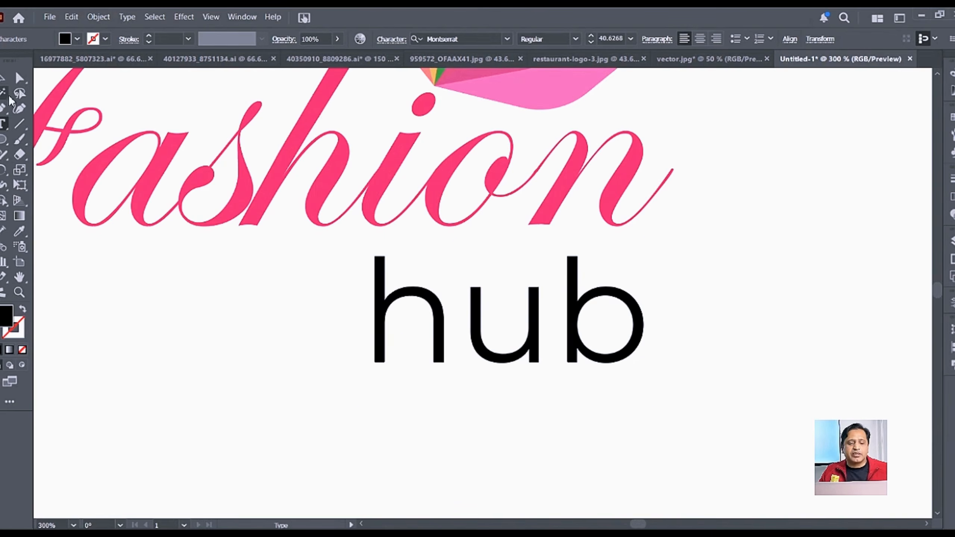
scroll(560, 364, "down", 1)
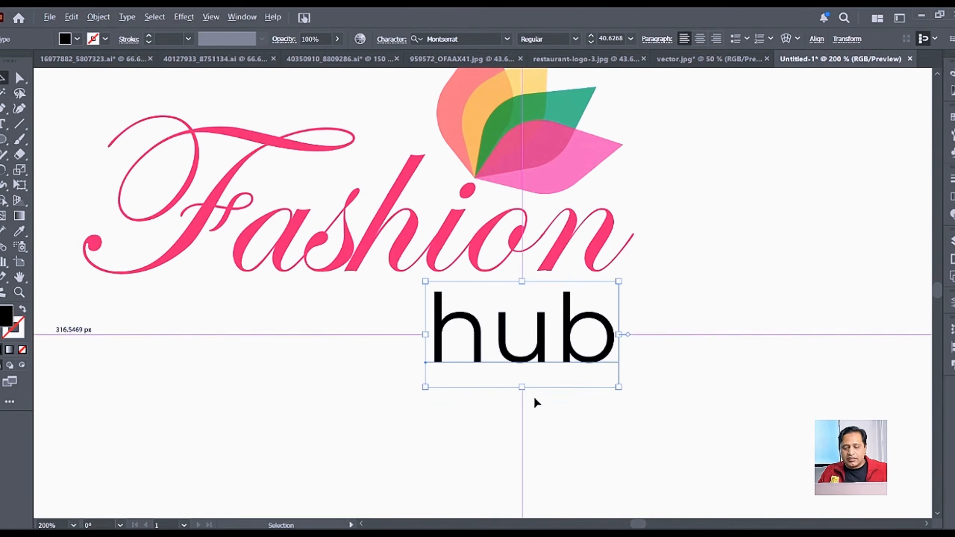
left_click_drag(520, 387, 599, 321)
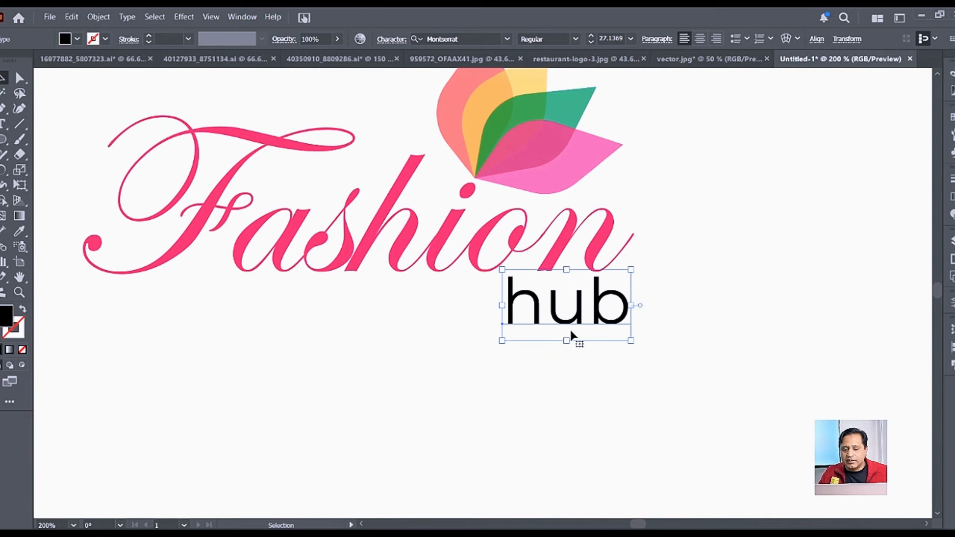
left_click(5, 142)
left_click(43, 157)
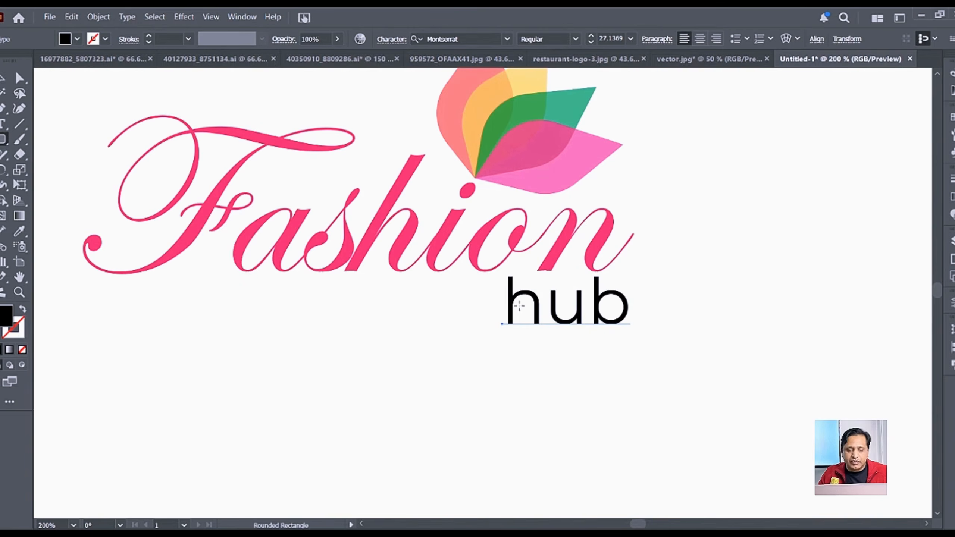
Step: Draw a rounded bar to the left of "hub" under Fashion
left_click_drag(495, 324, 199, 301)
left_click(3, 78)
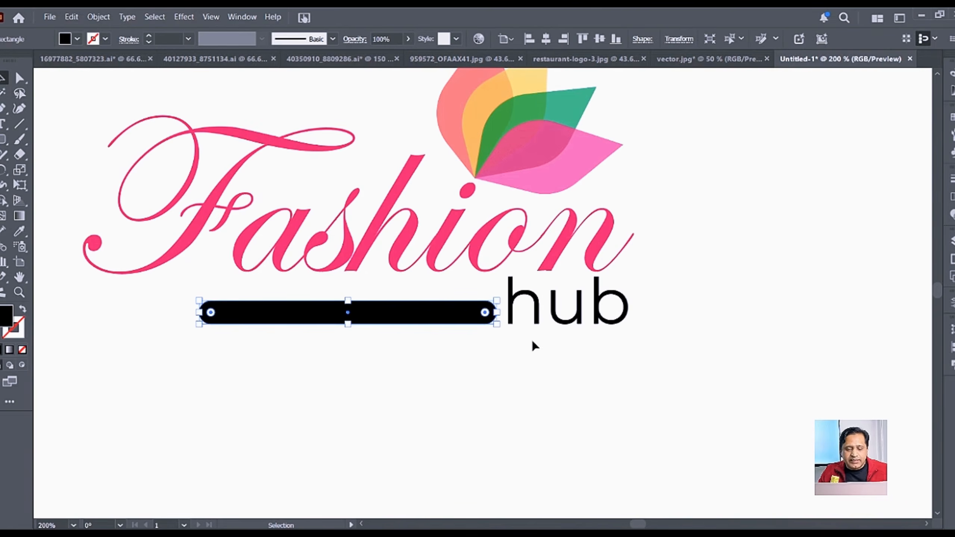
left_click_drag(347, 311, 347, 312)
left_click(477, 393)
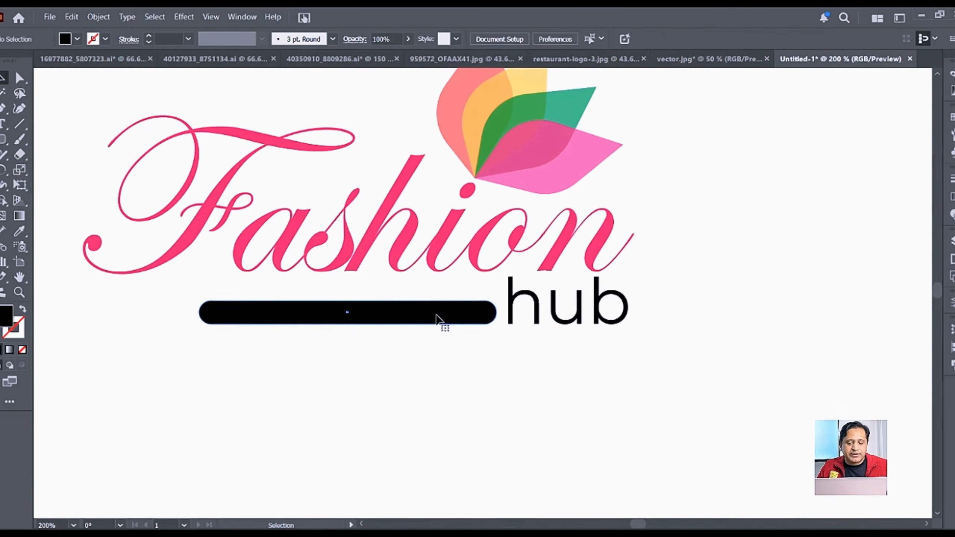
Step: Fill both the rounded bar and "hub" with a green swatch
left_click(437, 318)
left_click(532, 322, "shift")
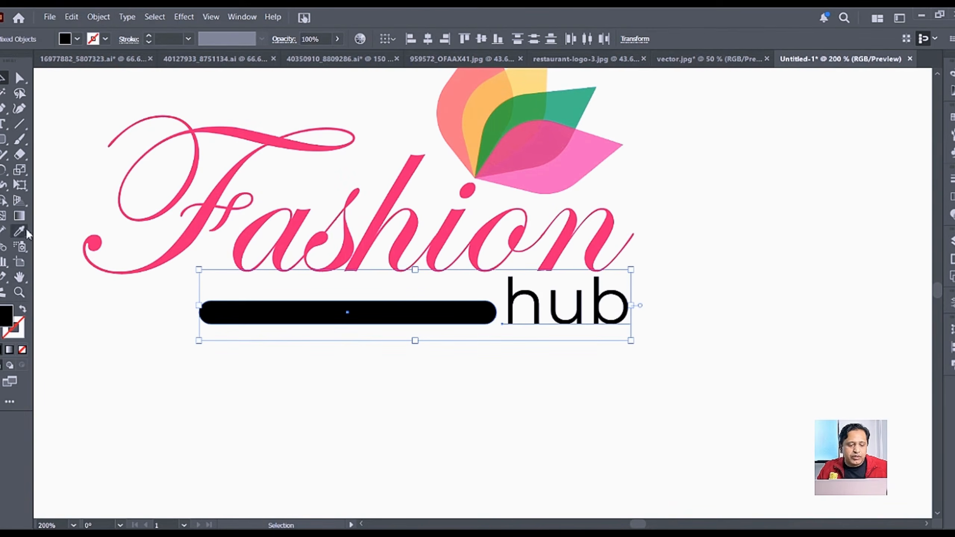
left_click(77, 39)
left_click(23, 96)
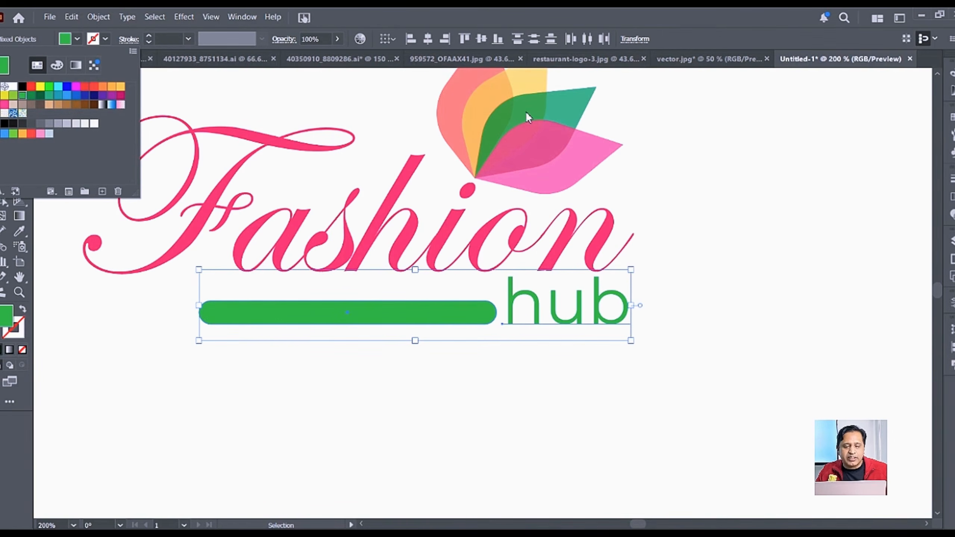
left_click(699, 437)
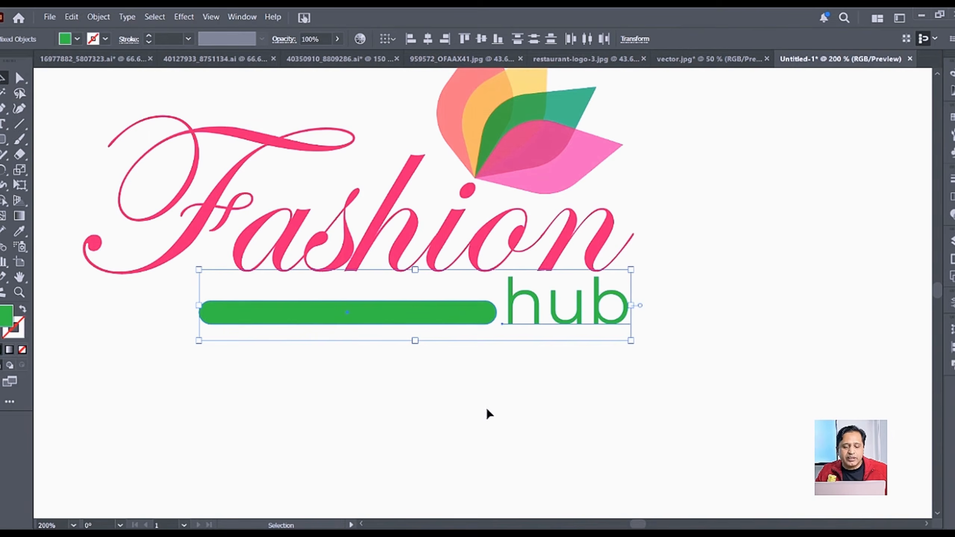
left_click(432, 320)
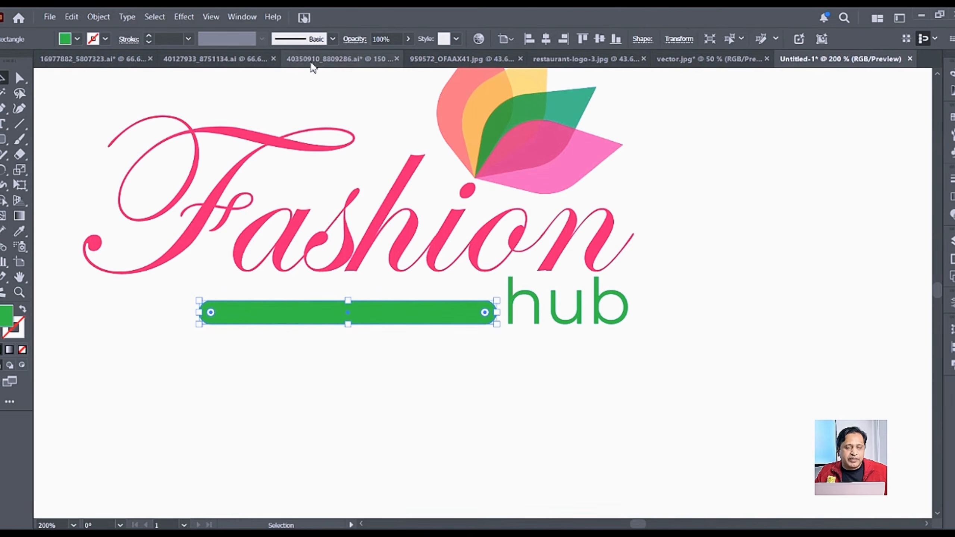
Step: Reduce the green bar's corner radius and thin it to 8 px tall
left_click(130, 39)
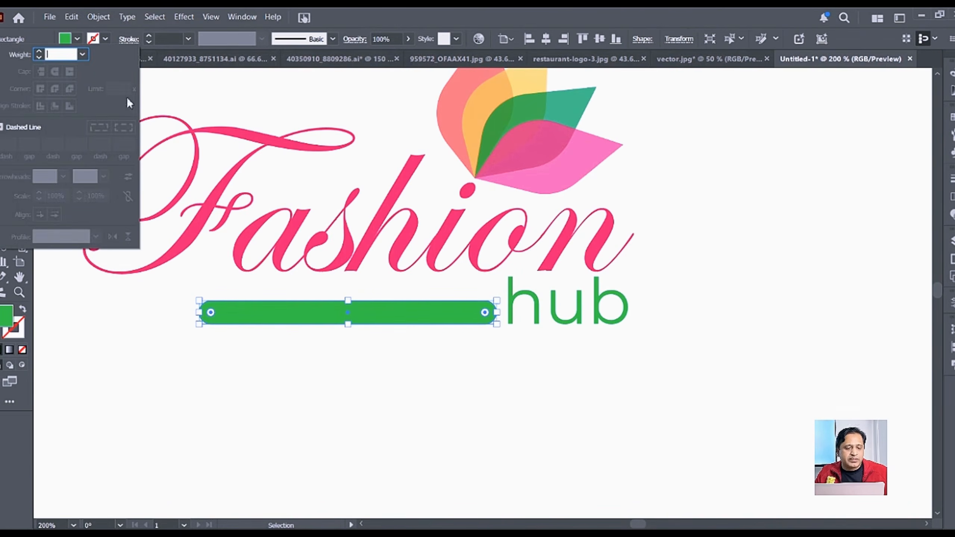
left_click(374, 320)
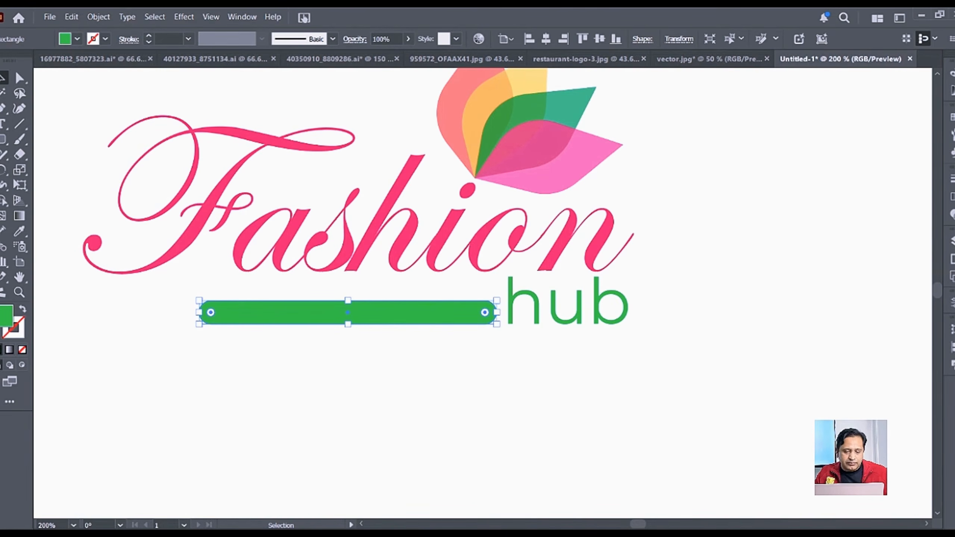
left_click_drag(213, 313, 207, 315)
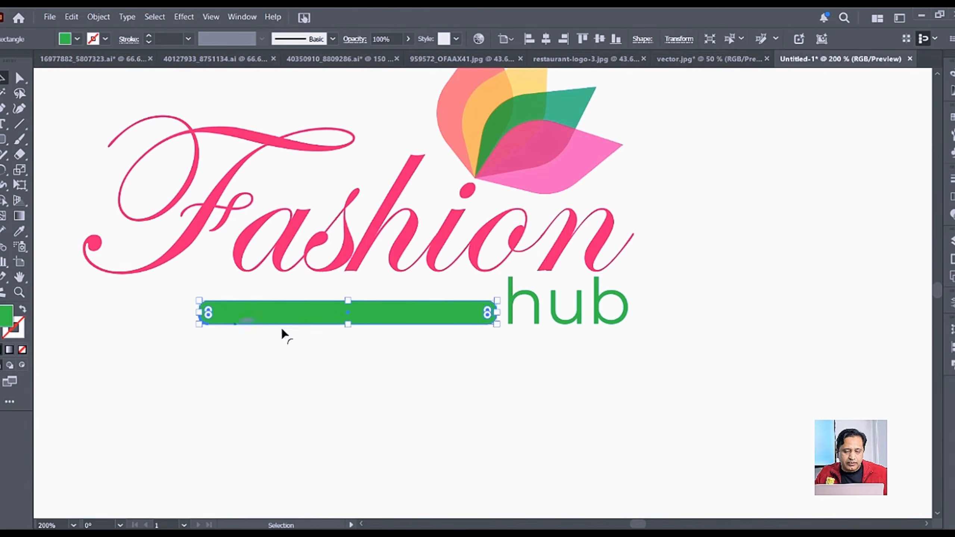
scroll(327, 329, "up", 1)
scroll(327, 329, "up", 1)
left_click_drag(366, 276, 370, 288)
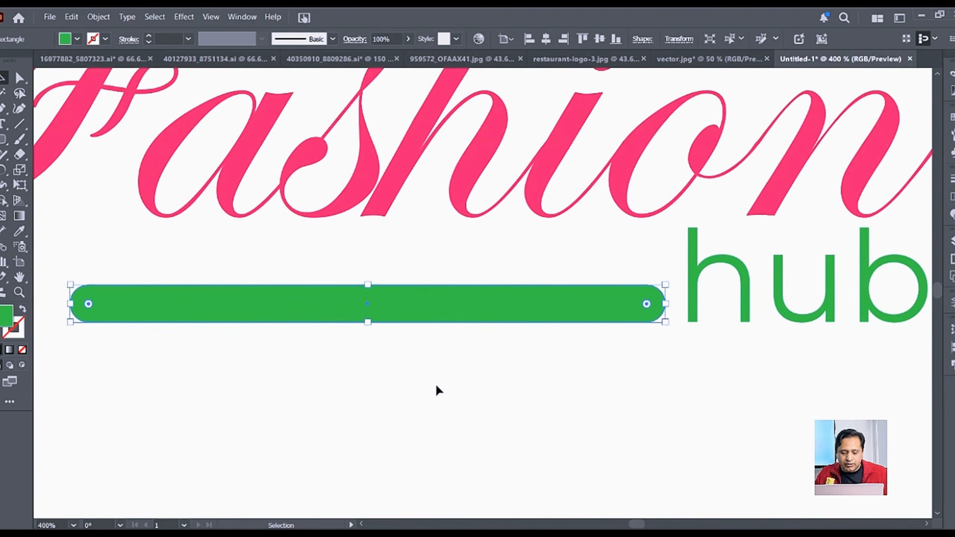
scroll(435, 384, "down", 1)
left_click(436, 385)
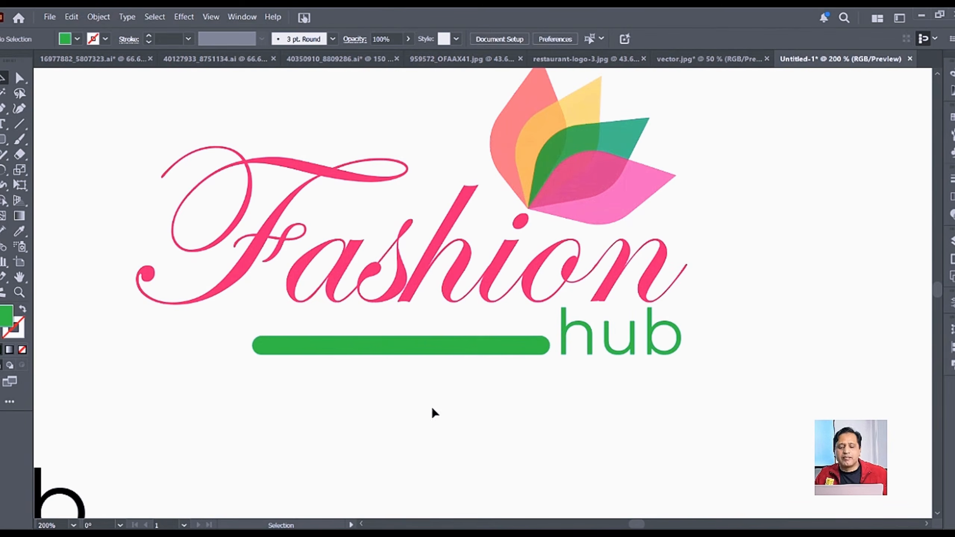
Step: Delete the leftover capitalised Hub text
scroll(470, 387, "down", 1)
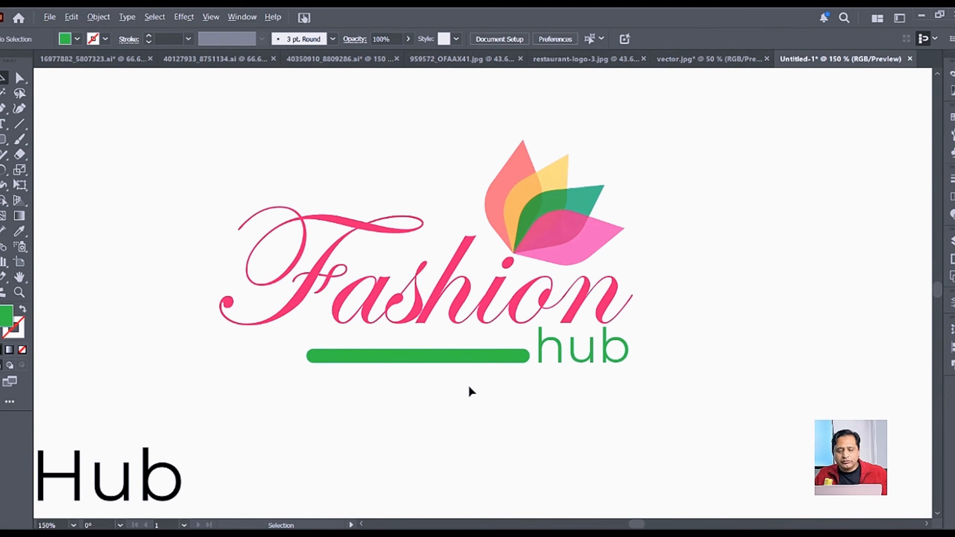
left_click(182, 472)
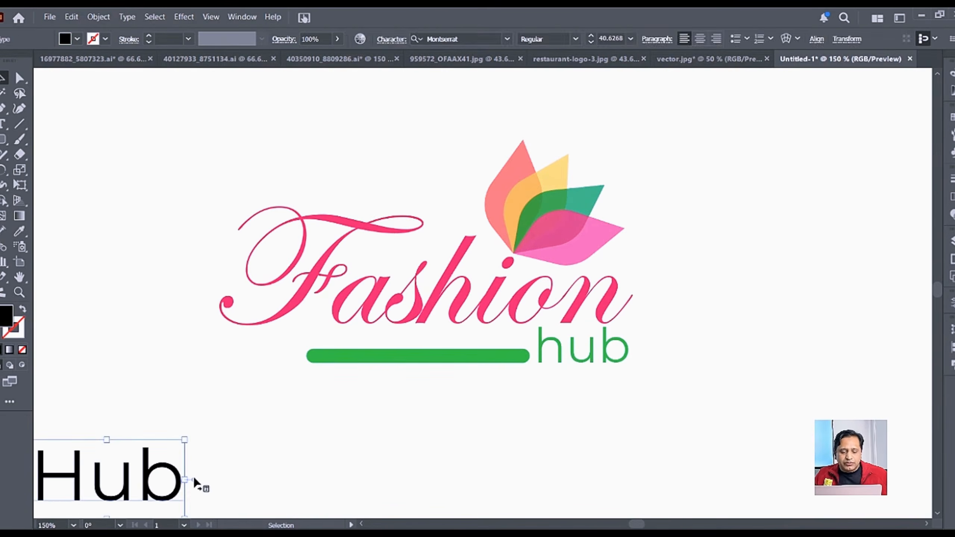
key("Delete")
Step: Set the "hub" text to Medium font weight
scroll(392, 329, "down", 1)
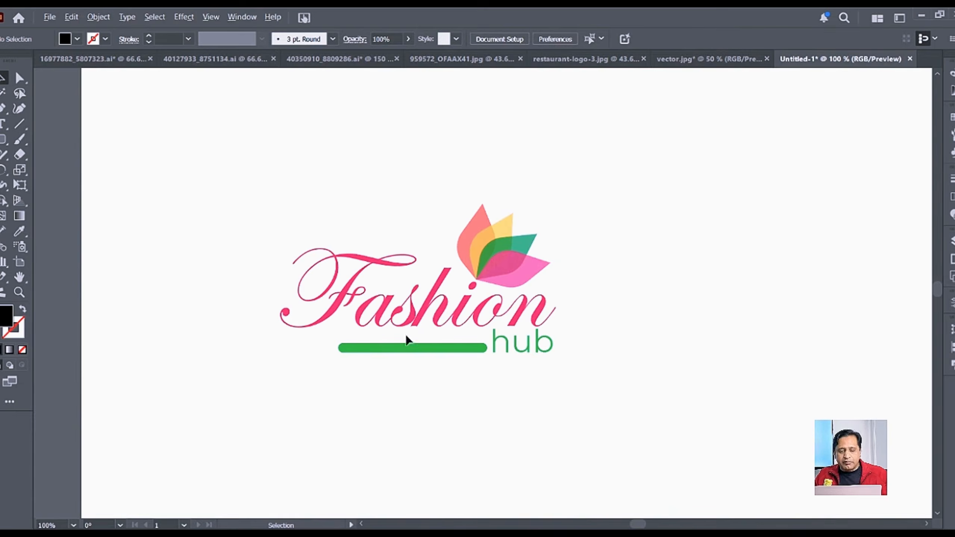
left_click_drag(381, 392, 641, 349)
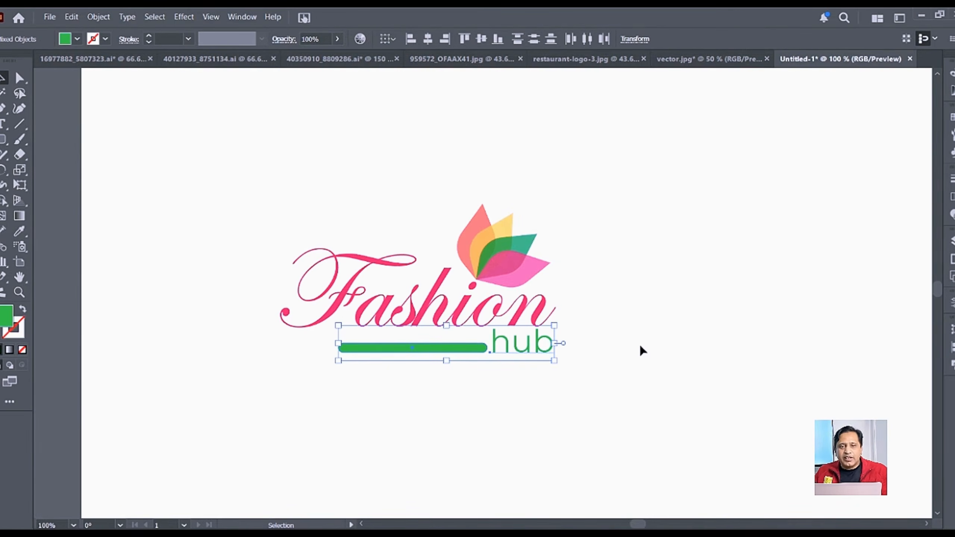
left_click(513, 411)
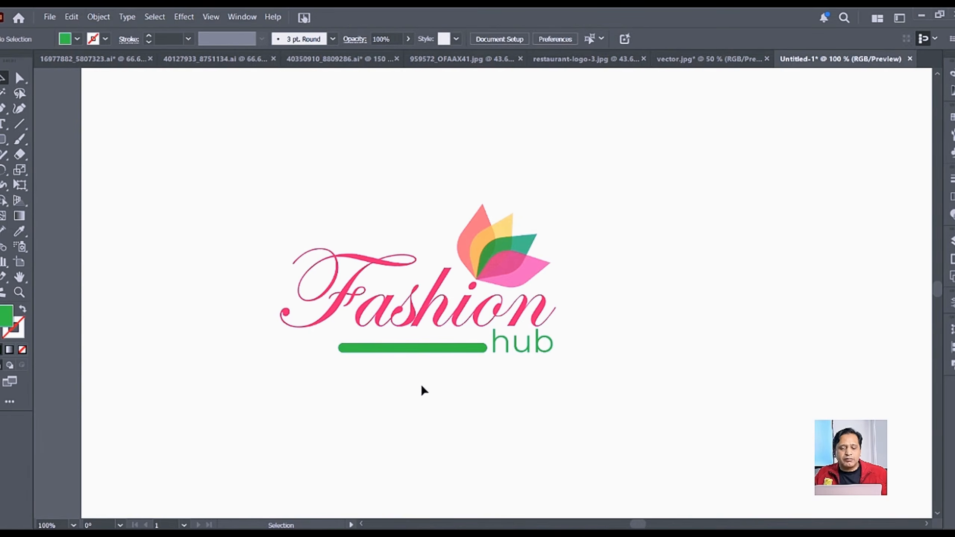
left_click_drag(600, 353, 600, 354)
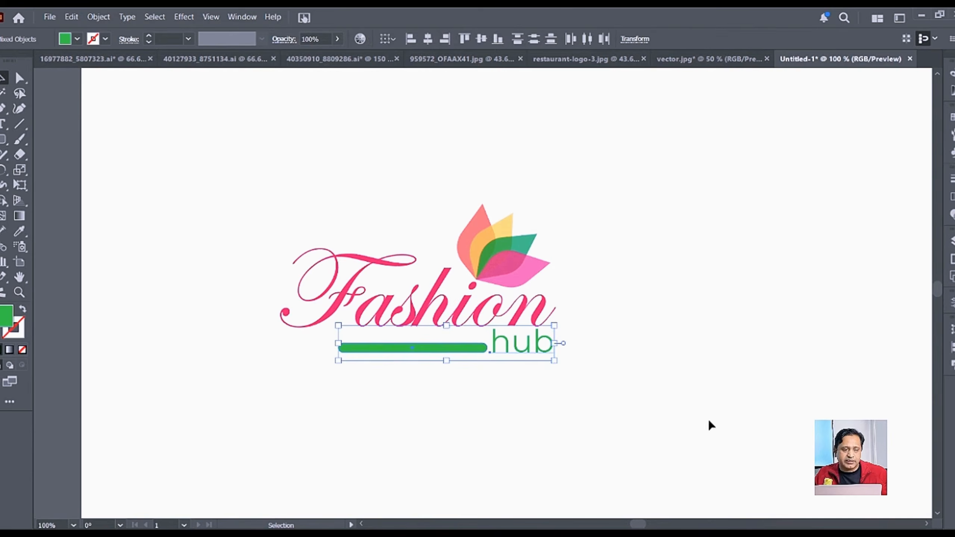
left_click(511, 355)
left_click(509, 354)
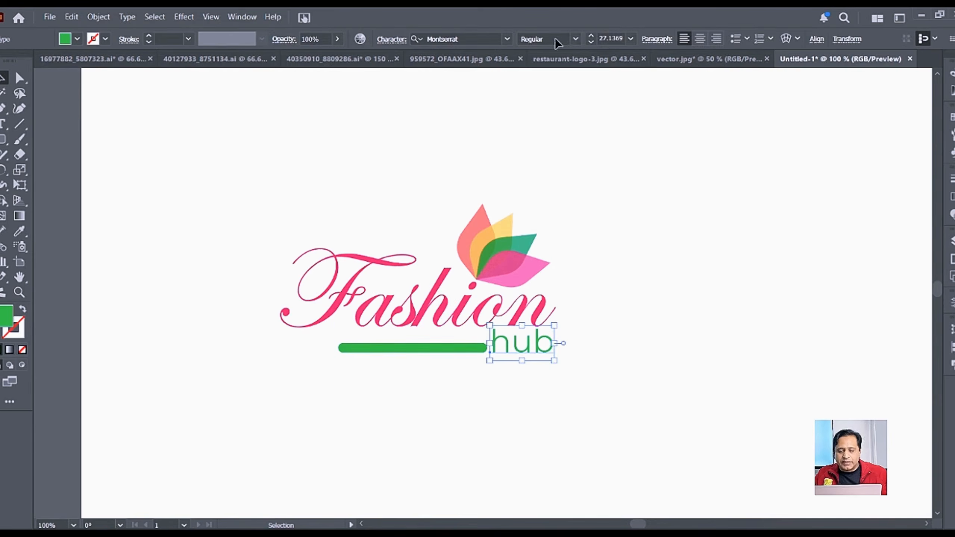
left_click(578, 38)
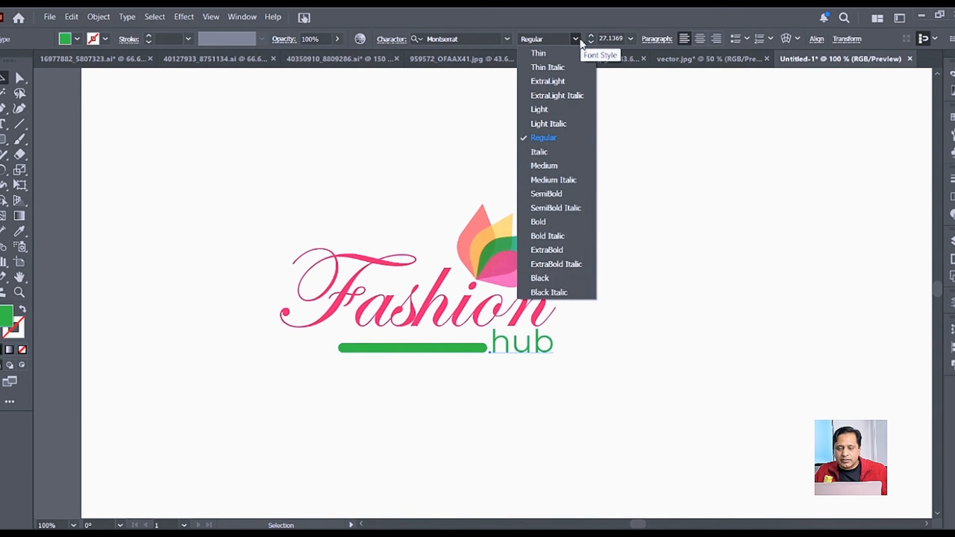
left_click(558, 165)
left_click(643, 375)
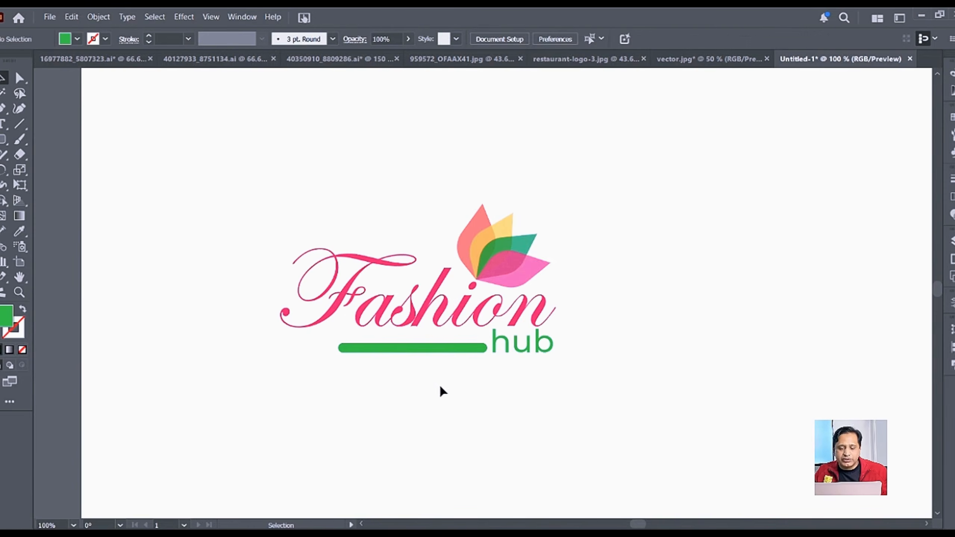
Step: Fill the bar and "hub" with a light grey swatch
left_click_drag(607, 342, 607, 344)
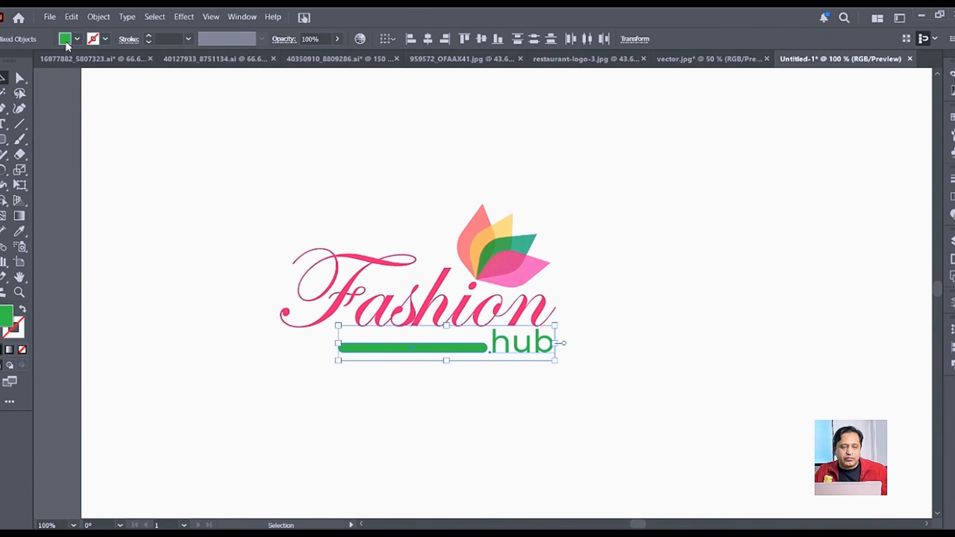
left_click(78, 37)
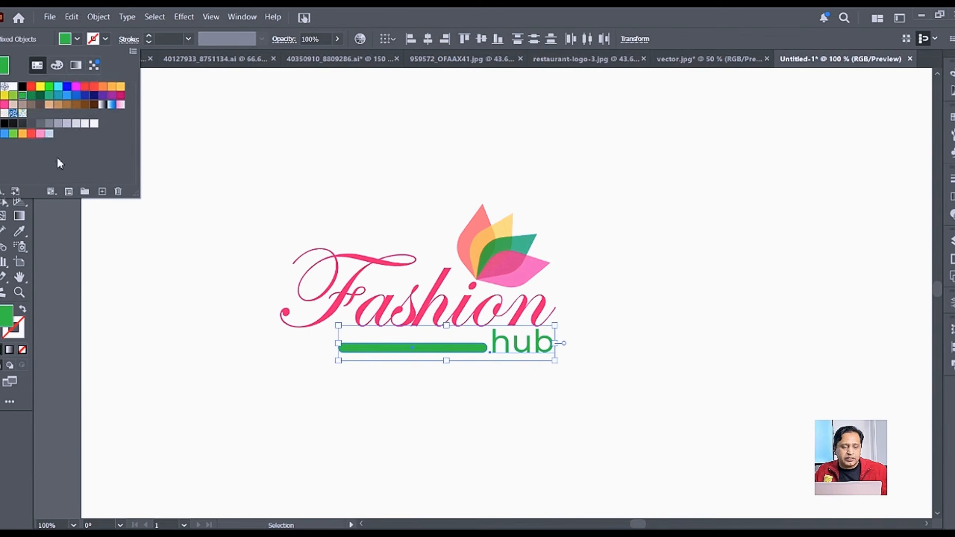
left_click(41, 124)
left_click(48, 124)
left_click(638, 417)
left_click(725, 394)
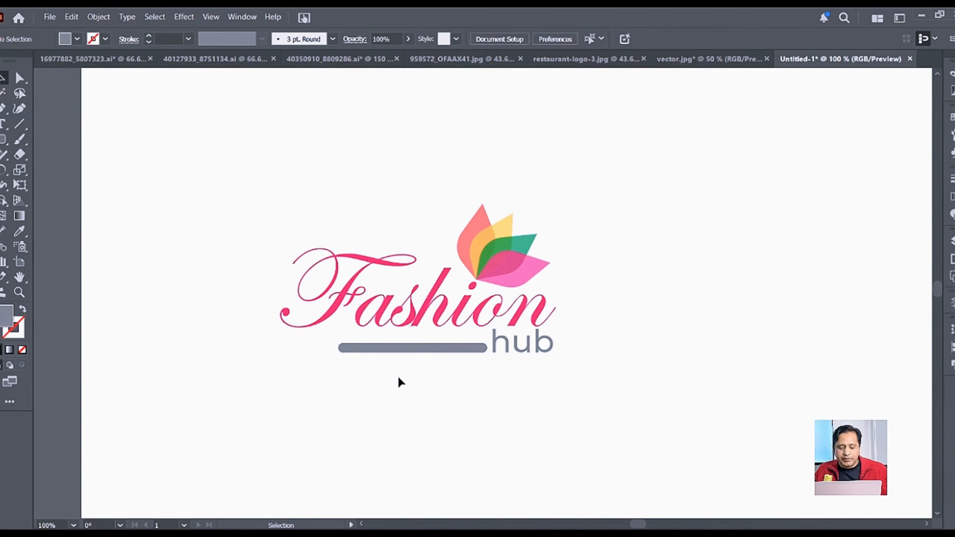
Step: Select the grey bar and try adjusting its height
scroll(398, 376, "up", 4)
left_click(516, 273)
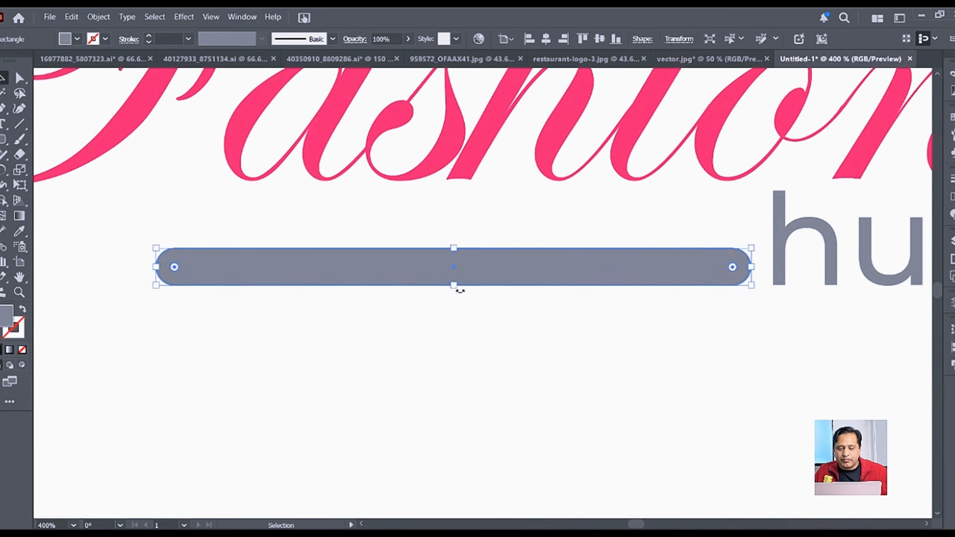
left_click_drag(454, 285, 449, 260)
scroll(457, 278, "up", 2)
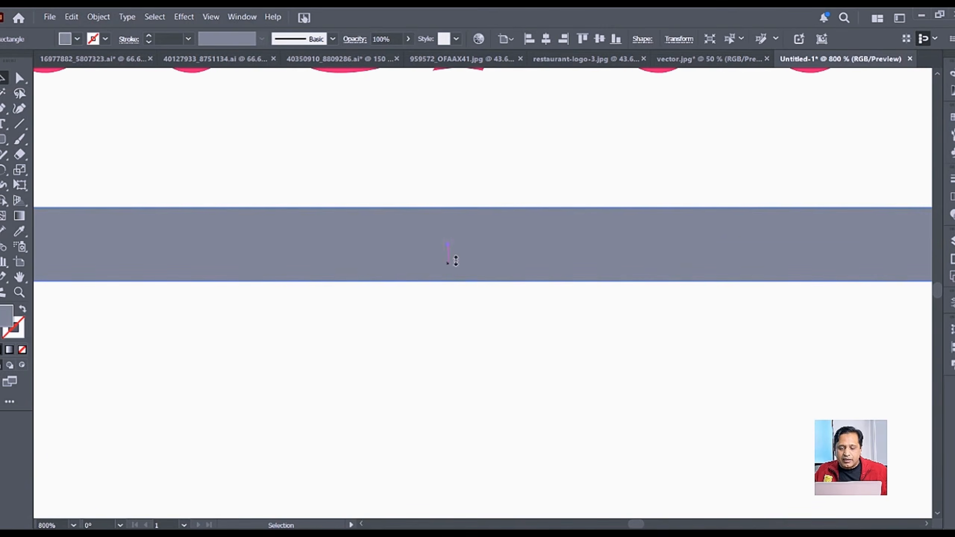
Step: Thin the grey bar and start rounding its corners with the live-corner widgets
left_click_drag(448, 207, 452, 222)
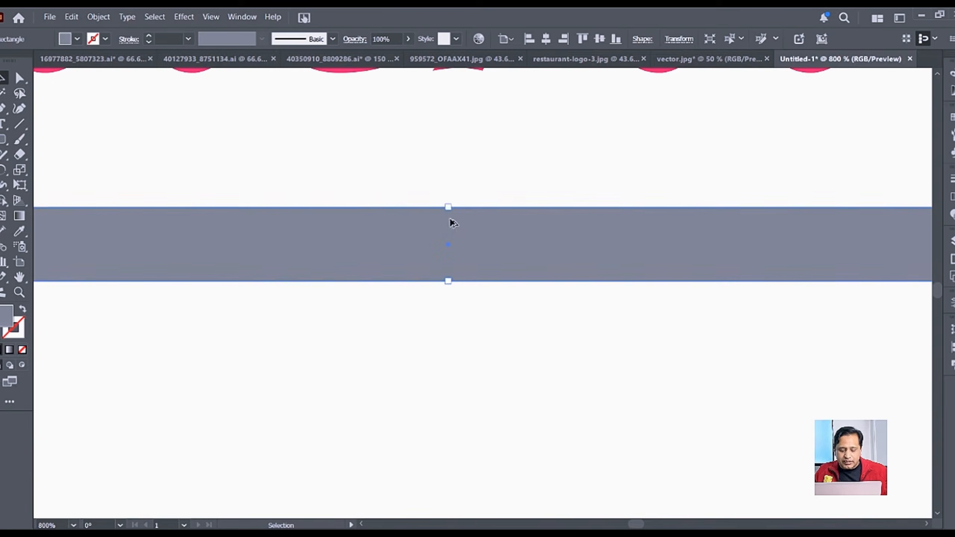
scroll(452, 221, "up", 3)
left_click_drag(442, 150, 447, 181)
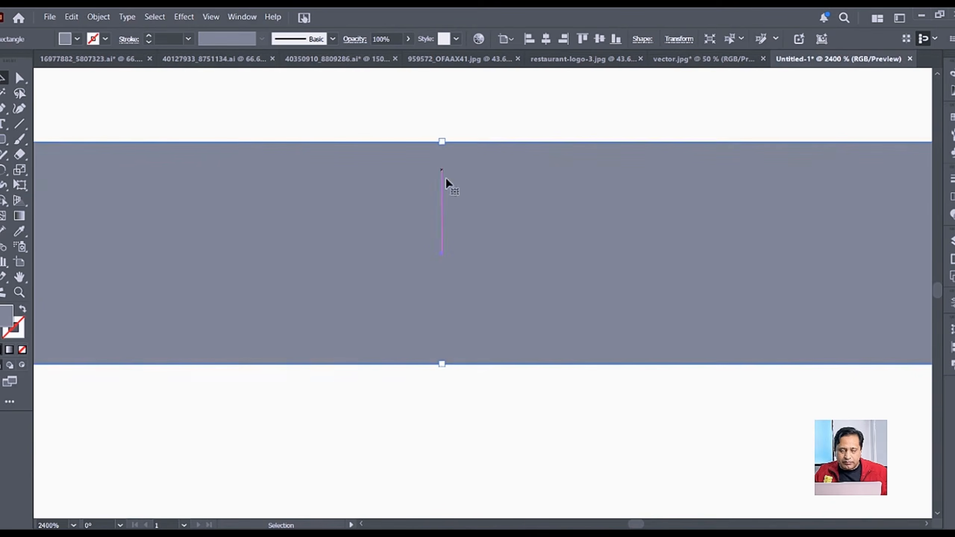
scroll(477, 238, "down", 6)
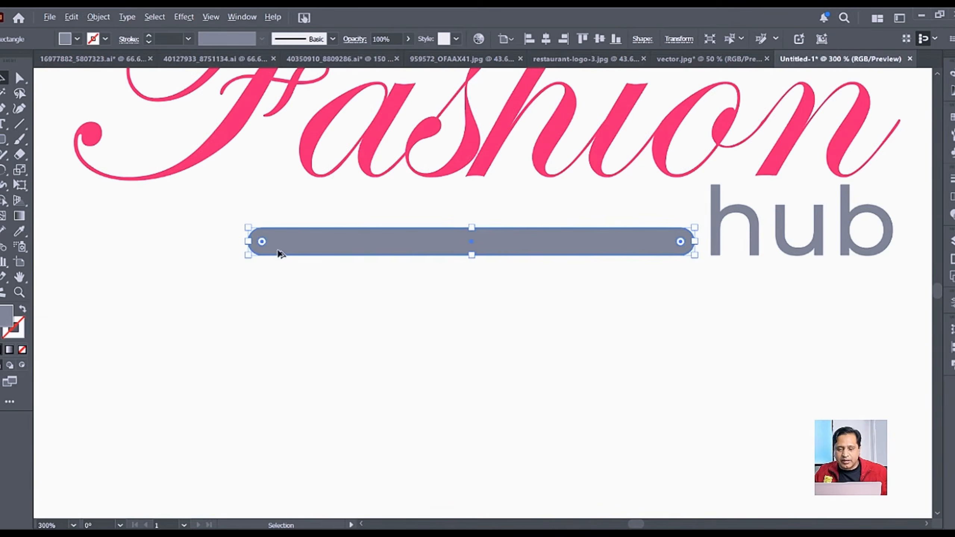
scroll(280, 254, "up", 4)
left_click_drag(343, 248, 299, 261)
scroll(718, 265, "down", 2)
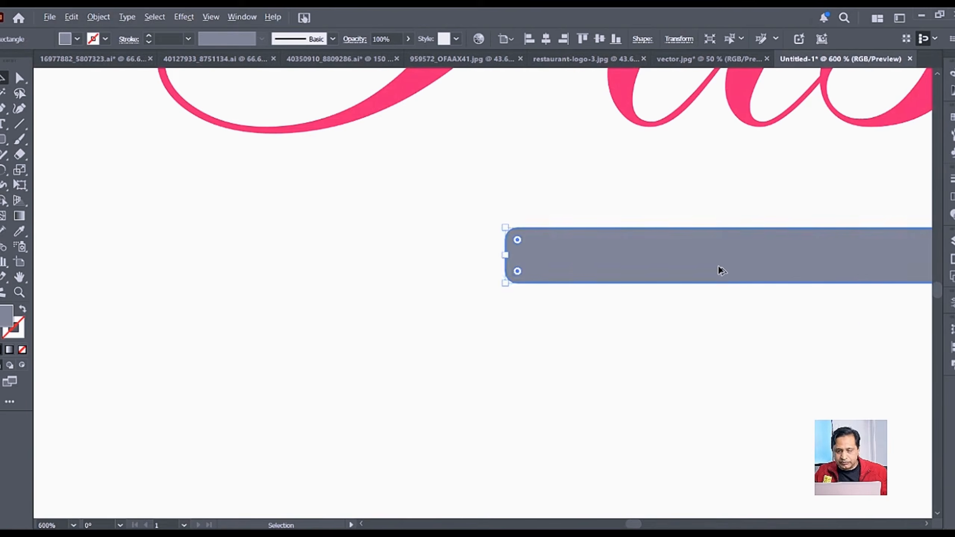
left_click_drag(898, 324, 425, 325)
key("space")
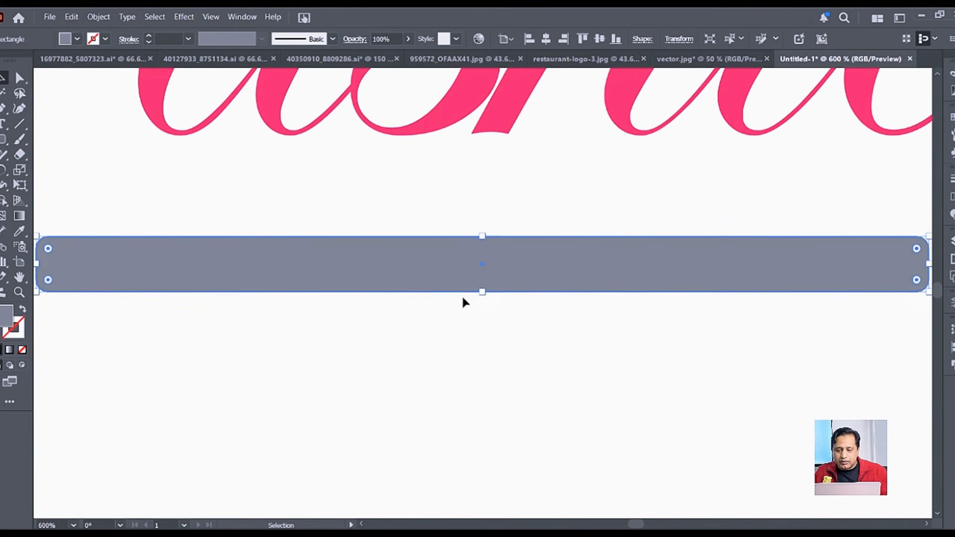
Step: Slim the bar further and round its ends, about 1.51 px corner radius
left_click_drag(481, 293, 484, 278)
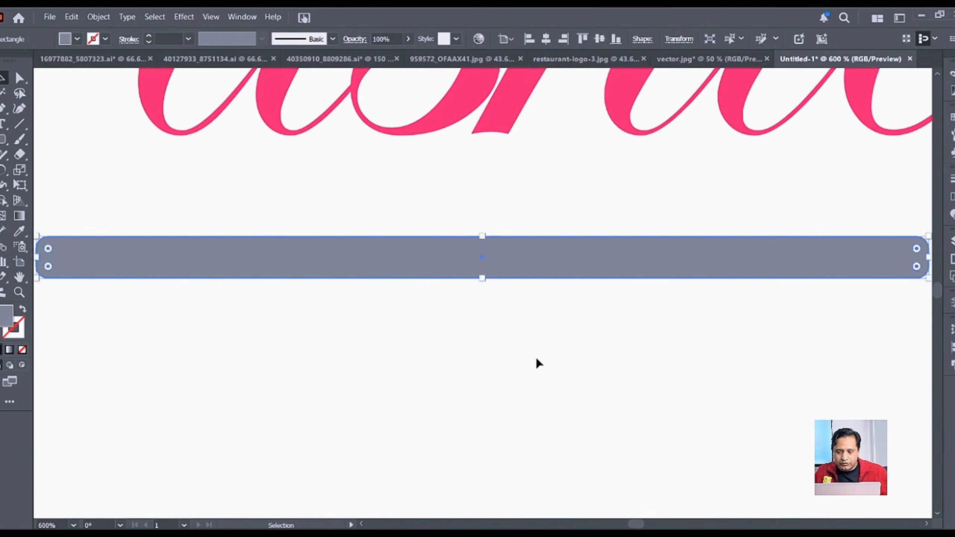
left_click(536, 359)
scroll(535, 356, "down", 1)
left_click(673, 312)
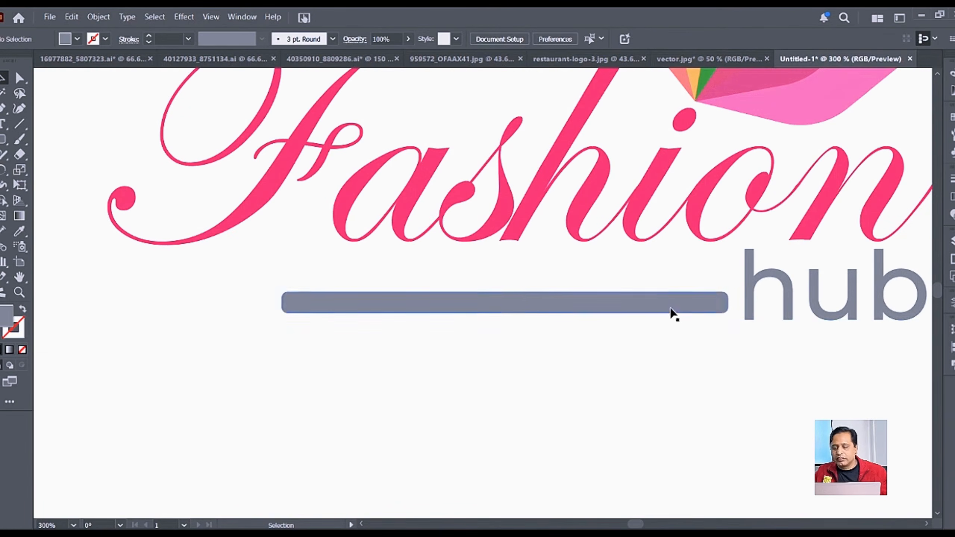
left_click_drag(700, 308, 700, 316)
left_click(578, 367)
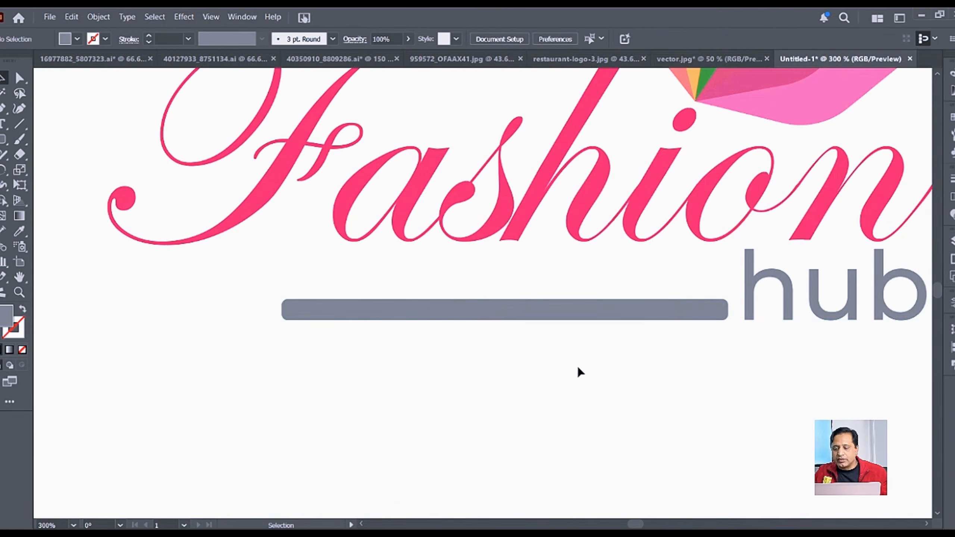
scroll(581, 364, "down", 1)
scroll(580, 362, "down", 1)
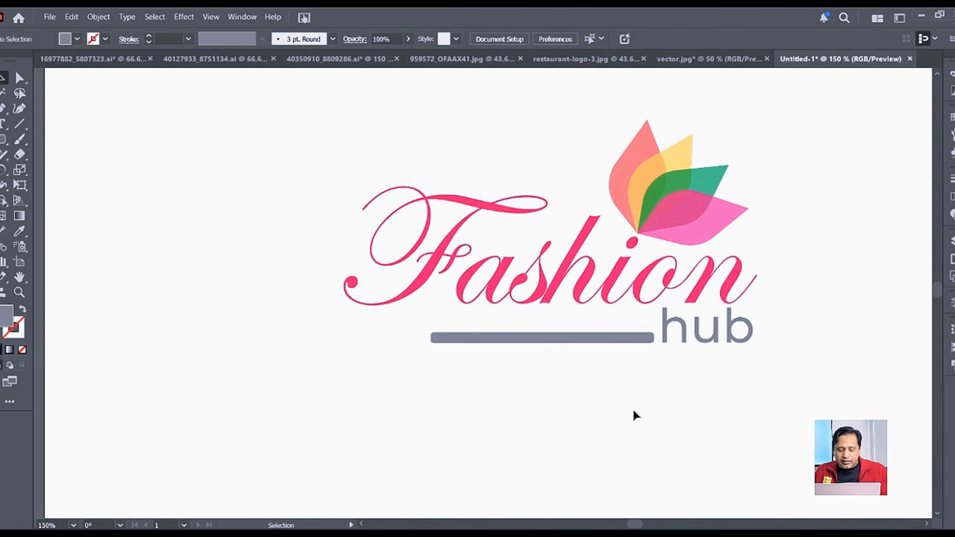
scroll(689, 392, "down", 2)
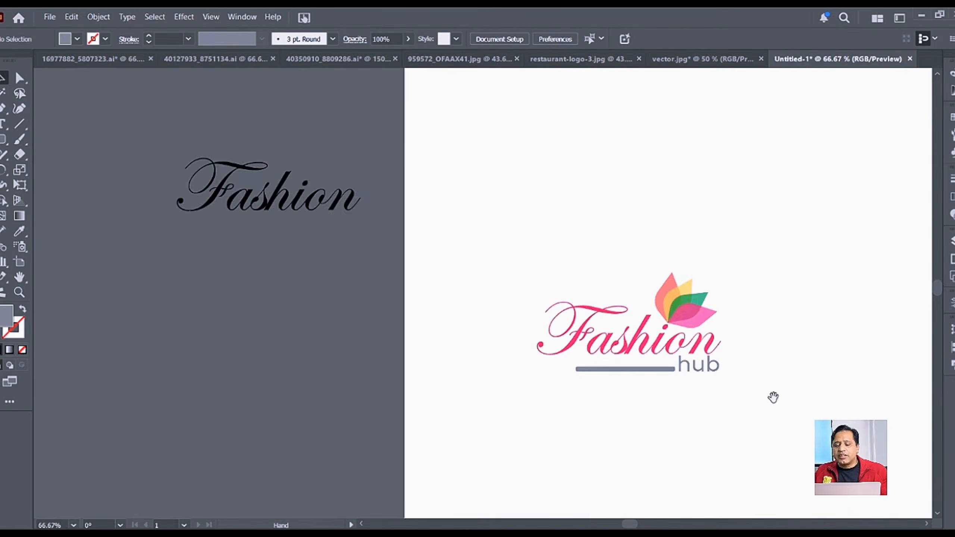
Step: Nudge the grey bar under Fashion up one step, then select it again
left_click_drag(773, 396, 588, 359)
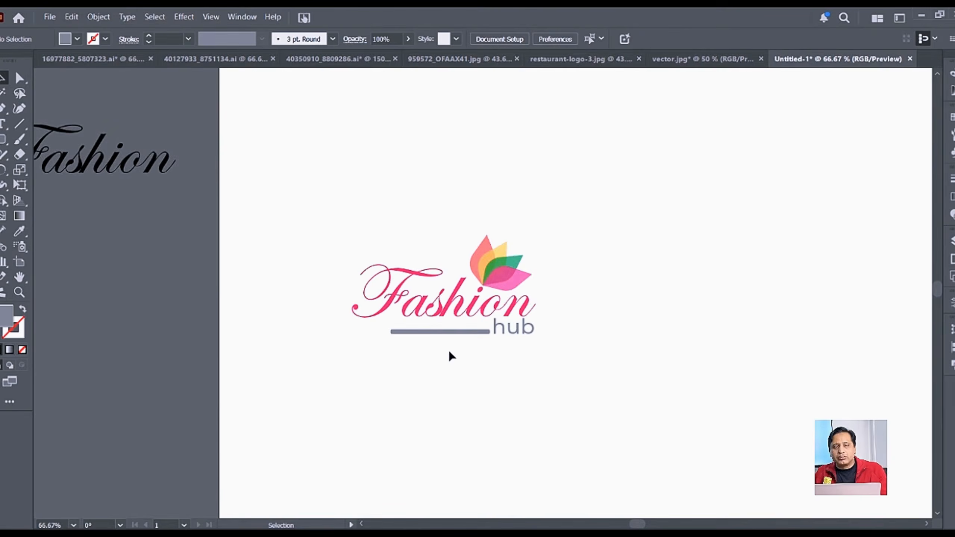
left_click(454, 333)
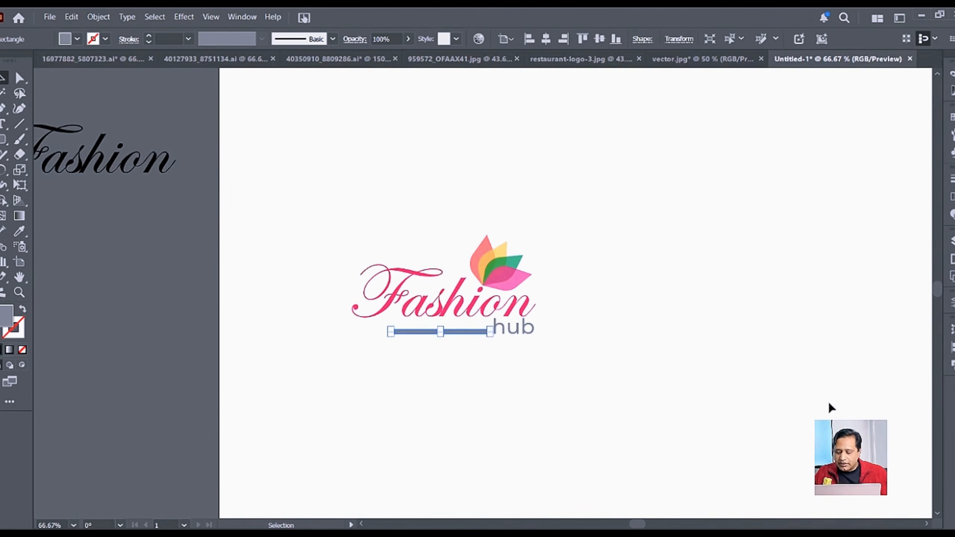
key("Up")
key("Up")
key("Up")
key("Up")
key("Up")
key("Up")
key("Up")
key("Up")
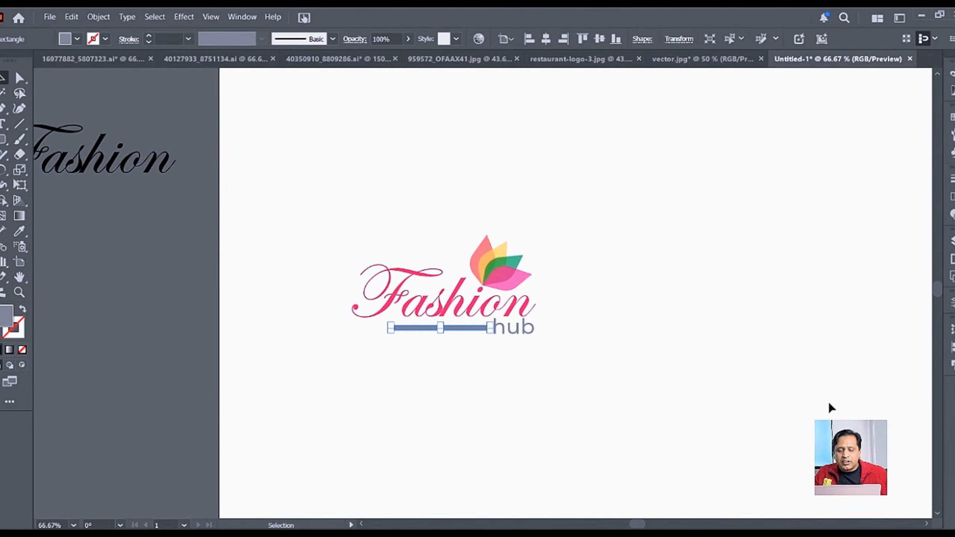
left_click(640, 342)
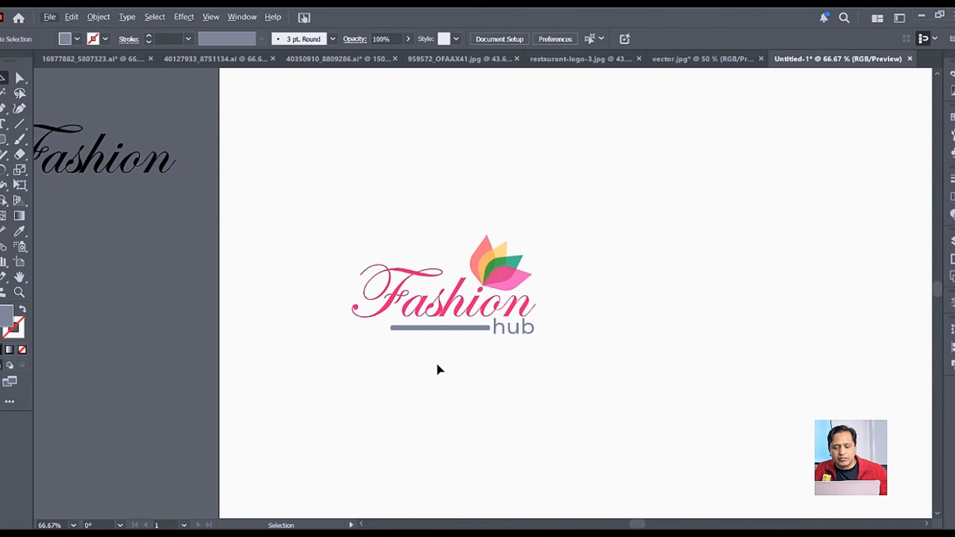
scroll(433, 335, "up", 4)
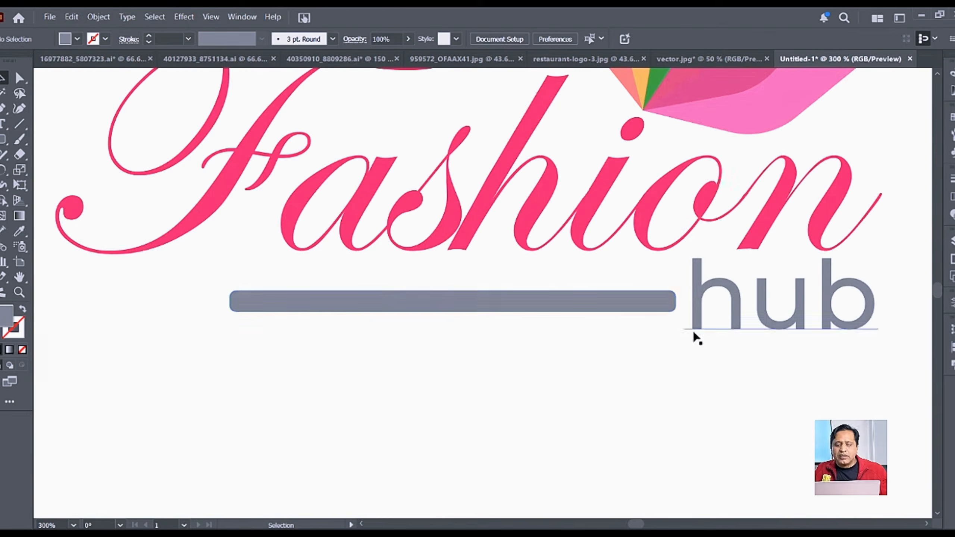
left_click(518, 311)
Step: Delete the grey bar and draw a horizontal line under Fashion ending at hub
key("Delete")
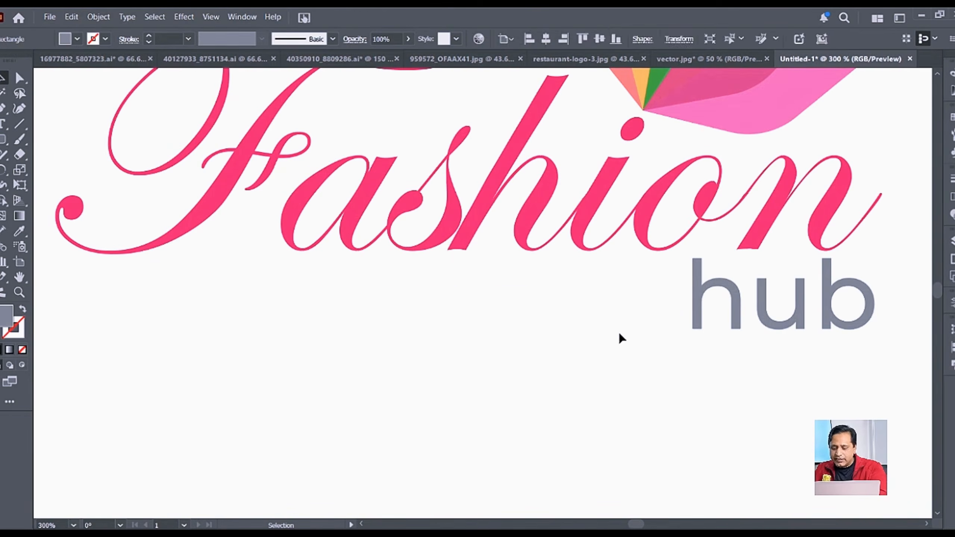
left_click(19, 124)
mouse_move(682, 202)
left_mouse_down()
mouse_move(683, 319)
mouse_move(254, 335)
left_mouse_up()
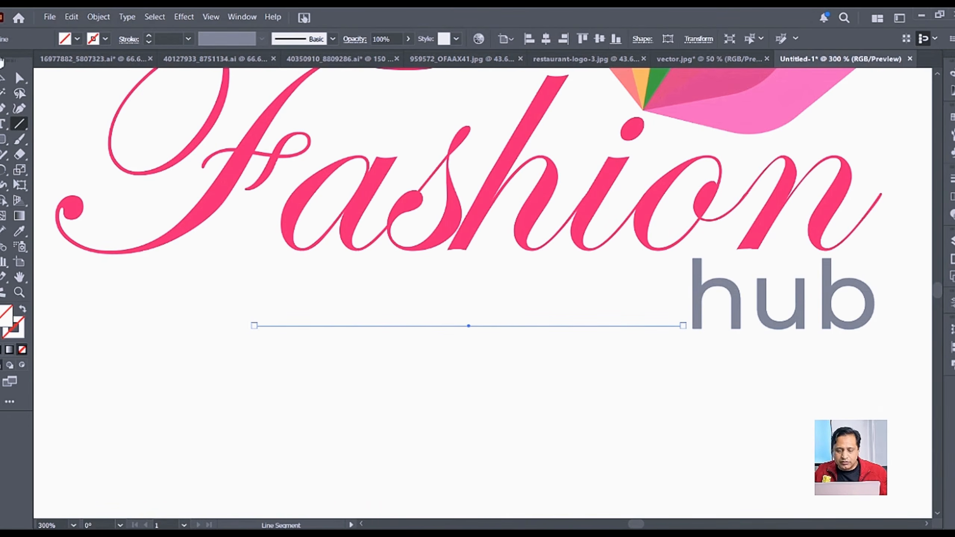
Step: Give the new line a grey stroke with a 2 pt weight
left_click(13, 76)
left_click(105, 39)
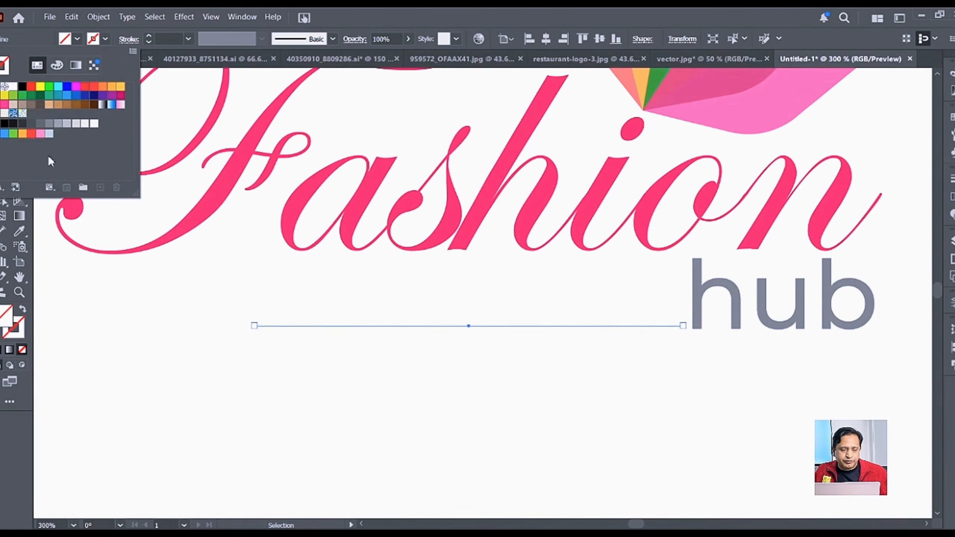
left_click(49, 123)
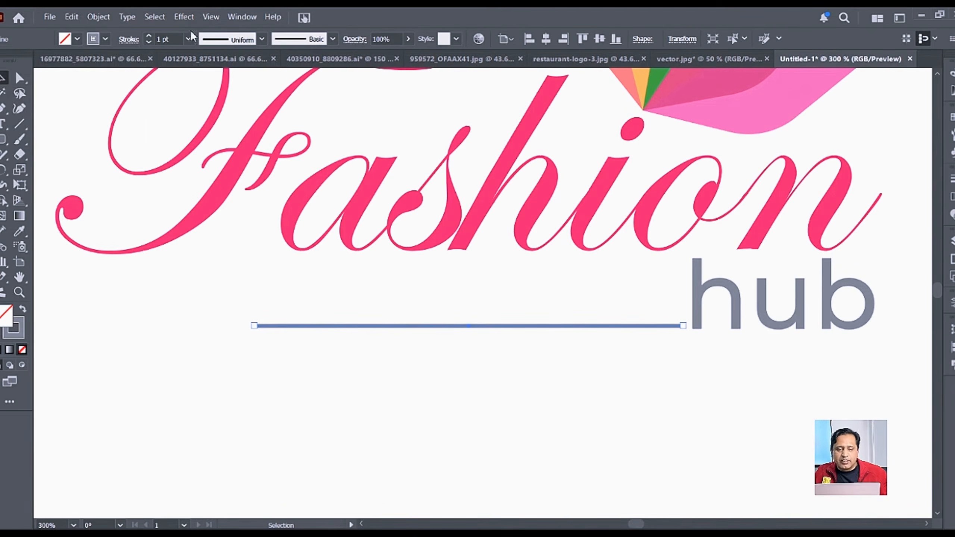
left_click(169, 38)
key("Up")
key("Up")
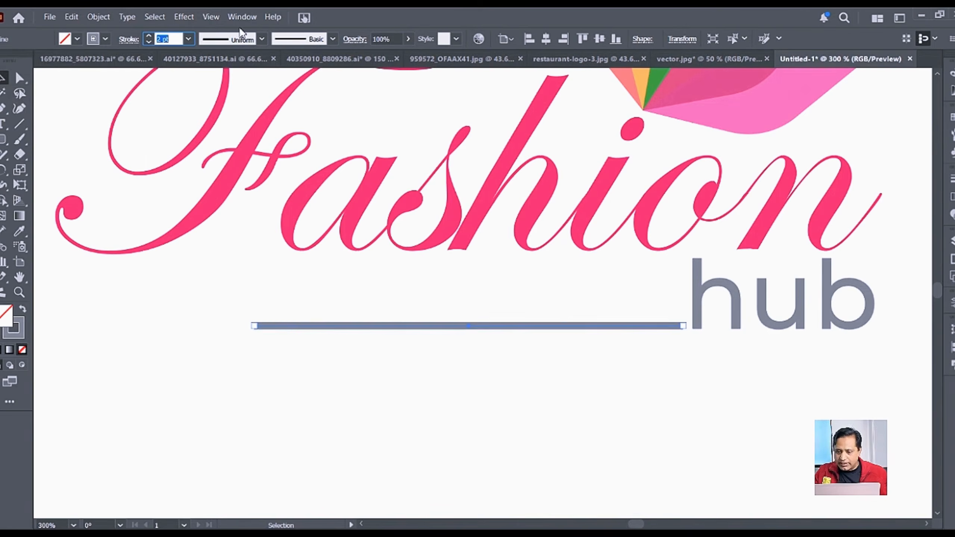
key("Down")
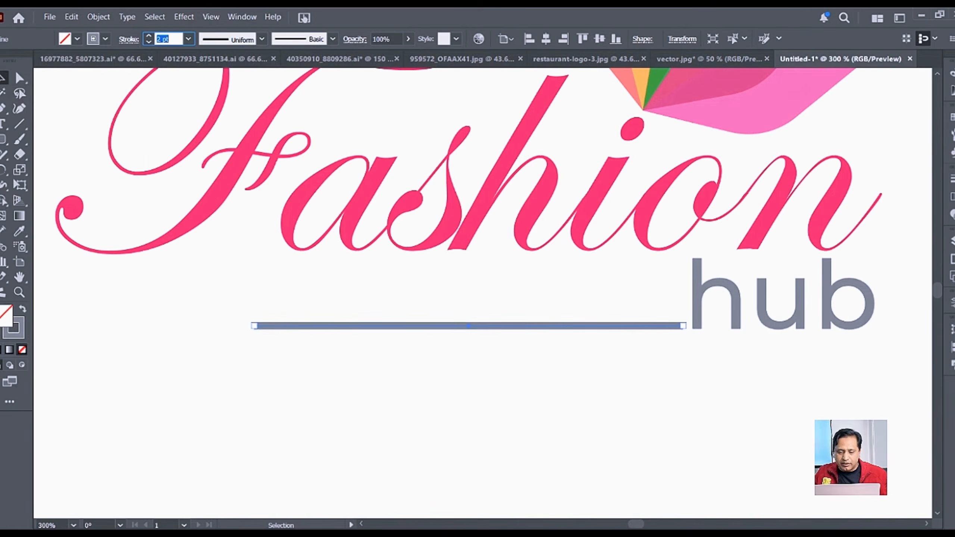
left_click(424, 378)
Step: Move the line up so it sits level with the word hub
scroll(423, 317, "down", 2)
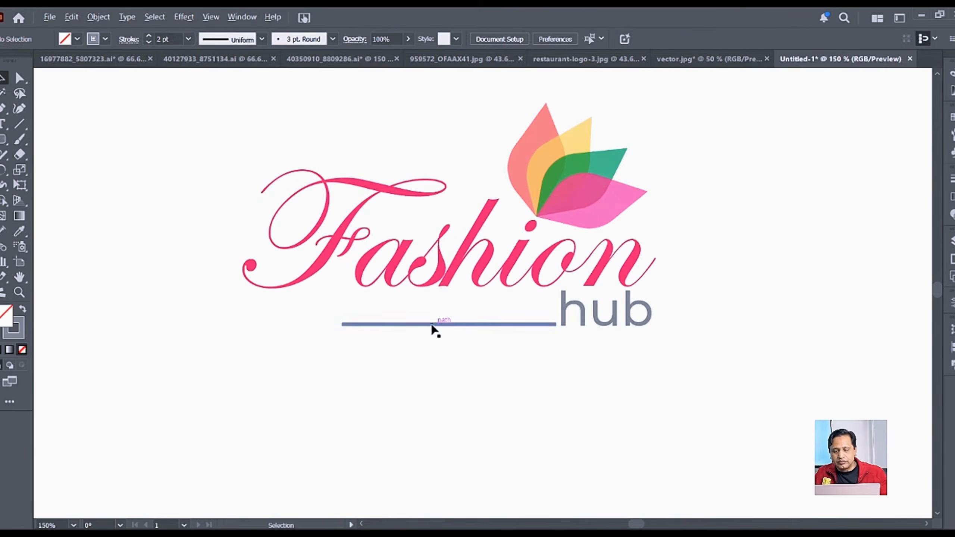
left_click_drag(849, 356, 547, 382)
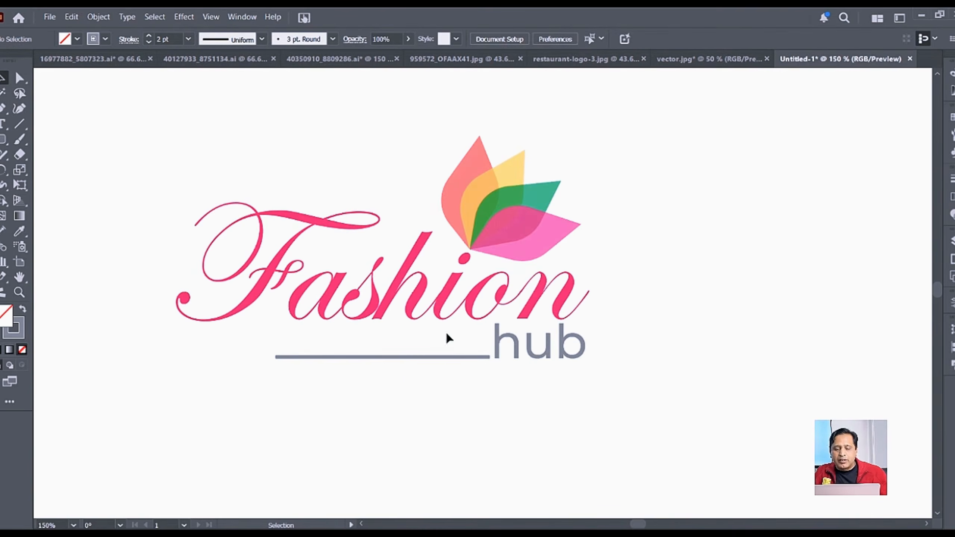
left_click(451, 358)
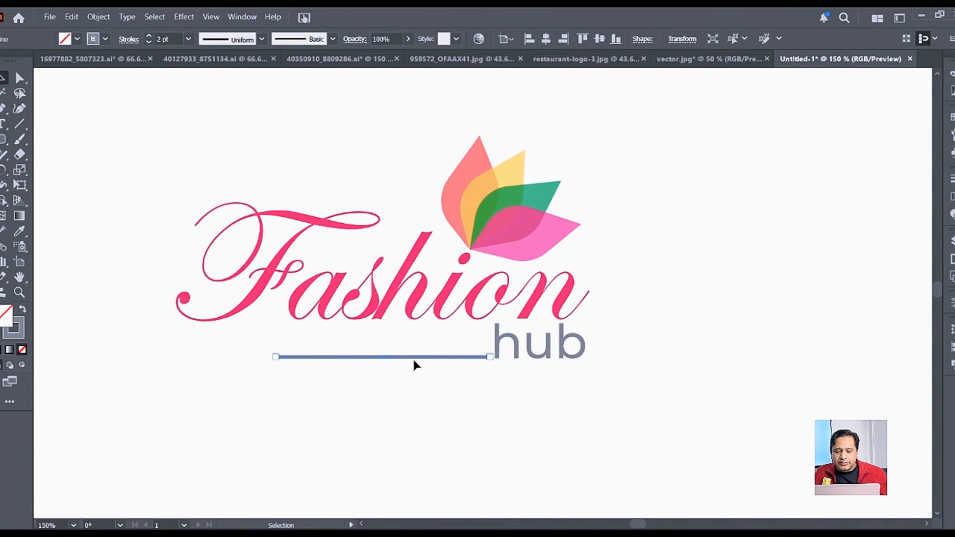
left_click_drag(415, 361, 412, 344)
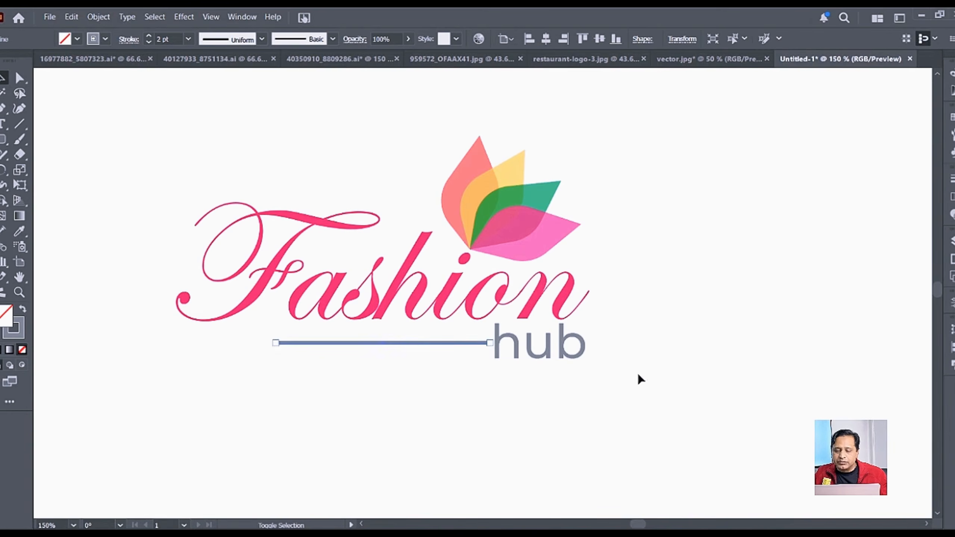
left_click(712, 369)
left_click(515, 354)
Step: Replace the lowercase h with a capital H so the word reads Hub
double_click(517, 351)
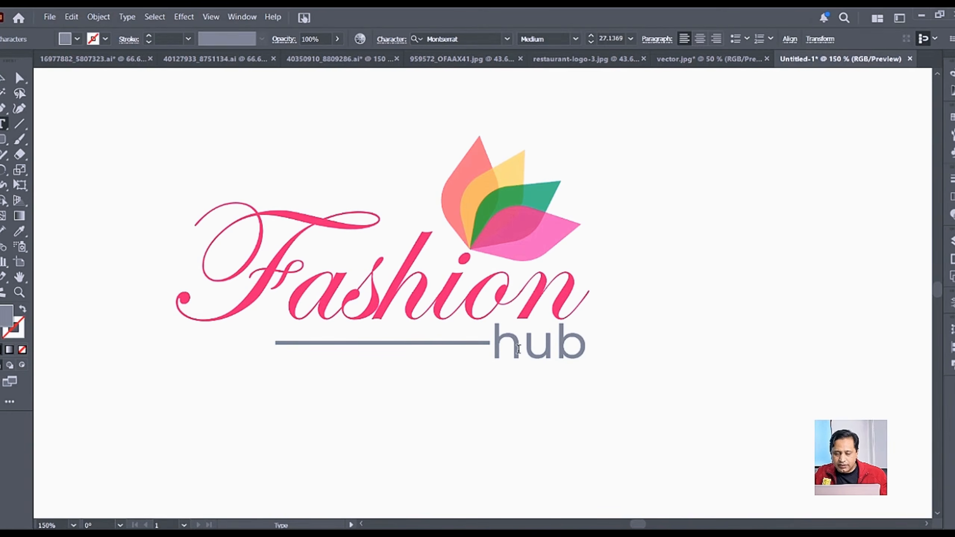
double_click(518, 350)
left_click(508, 352)
left_click_drag(521, 352, 482, 345)
type("H")
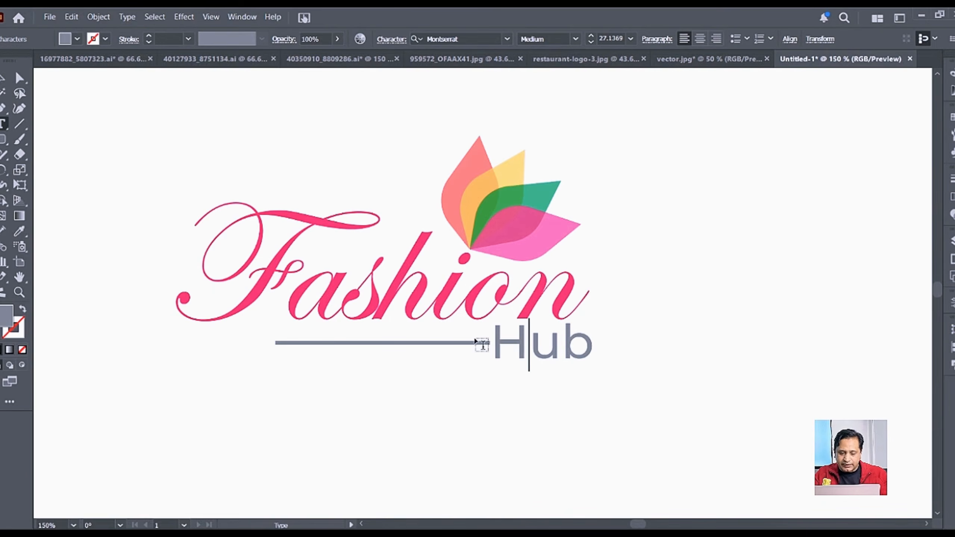
left_click(3, 78)
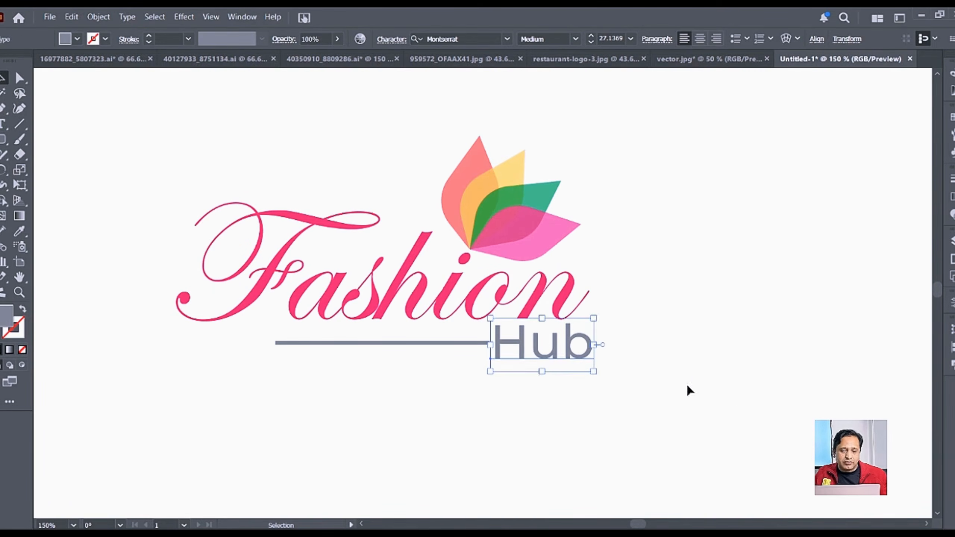
Step: Nudge Hub slightly left so it meets the end of the line
scroll(455, 344, "up", 1)
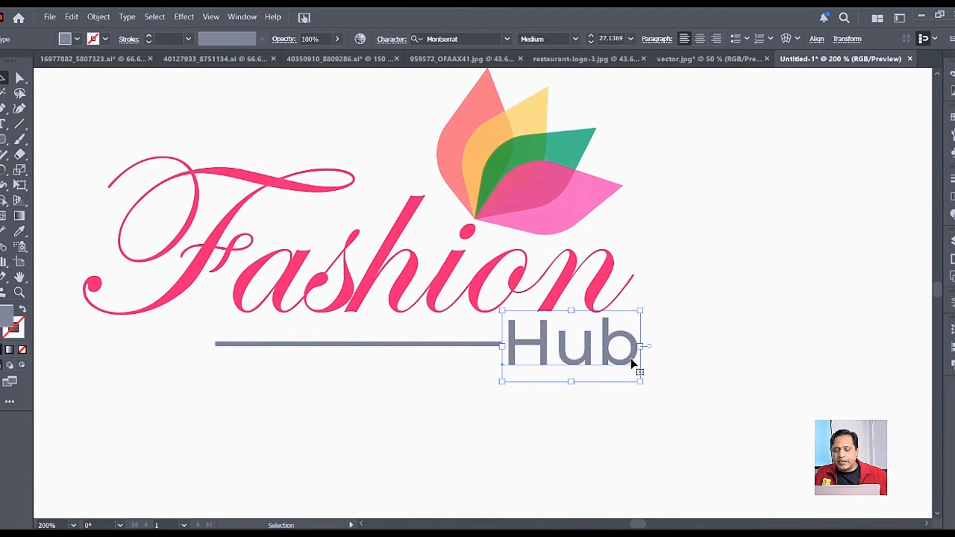
left_click_drag(631, 363, 623, 360)
left_click(498, 421)
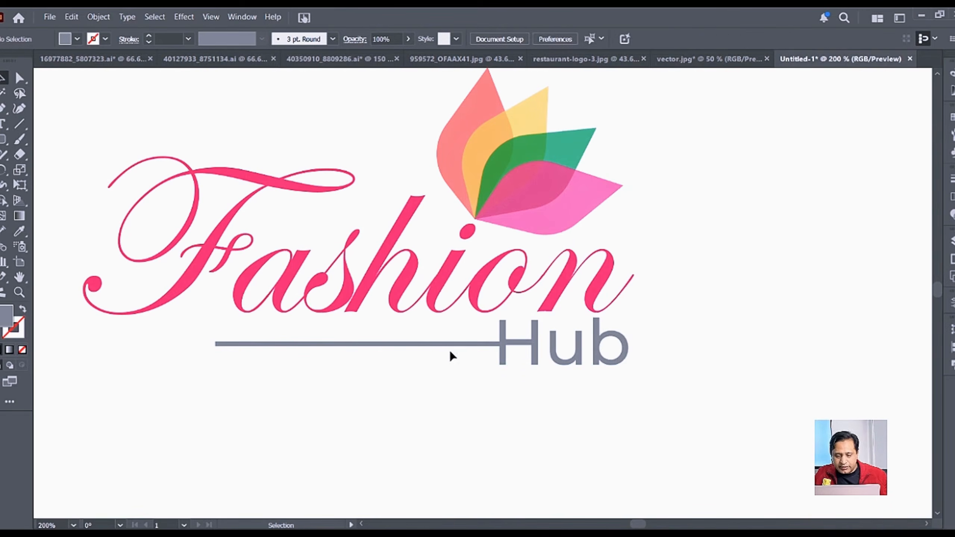
key("ctrl+plus")
key("ctrl+plus")
left_click(556, 343)
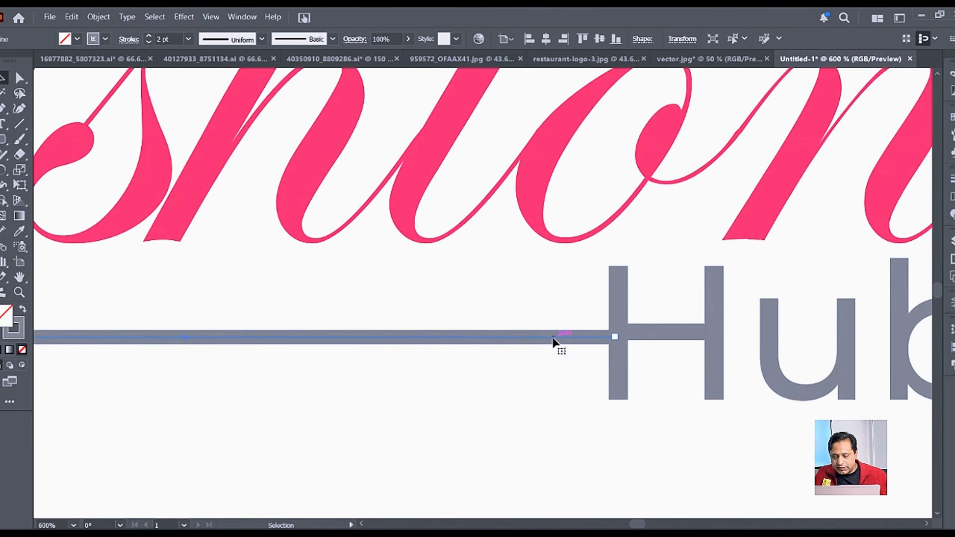
Step: Toggle View > Snap to Point and nudge the grey line up to align with Hub
left_click_drag(554, 341, 553, 333)
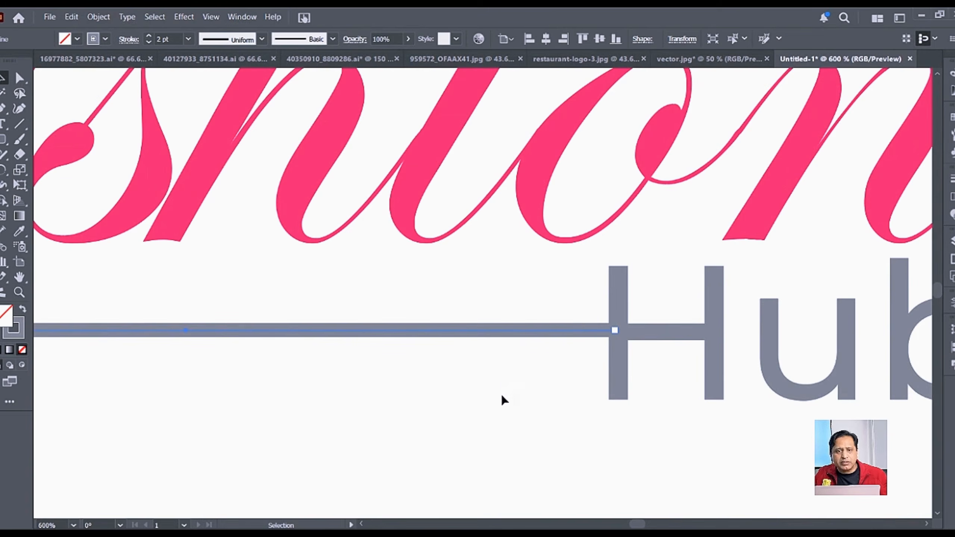
mouse_move(559, 333)
left_mouse_down()
mouse_move(569, 330)
mouse_move(561, 339)
left_mouse_up()
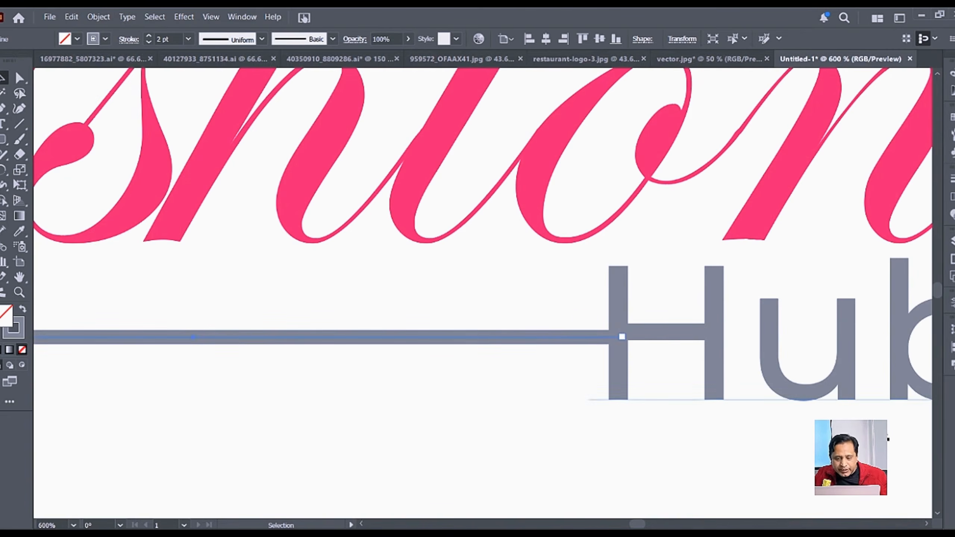
left_click(210, 17)
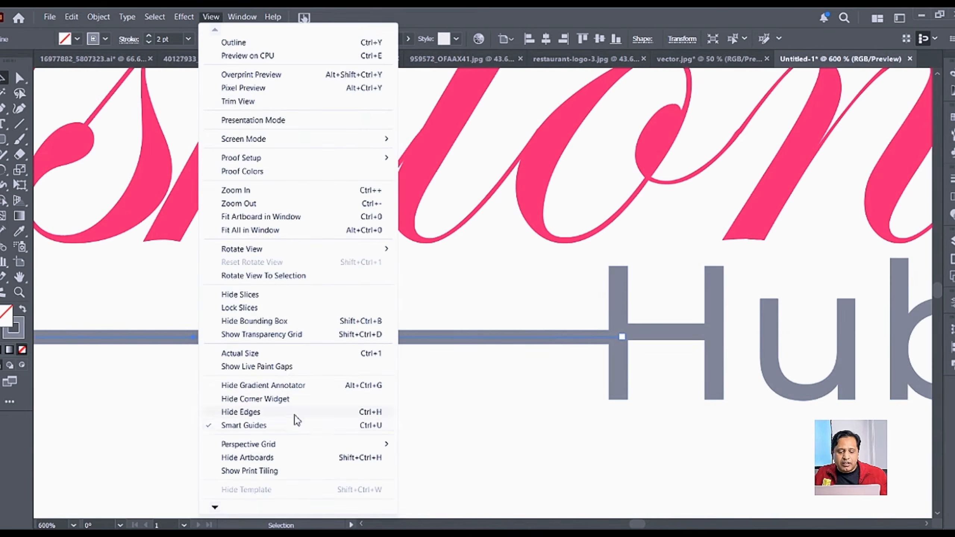
mouse_move(218, 512)
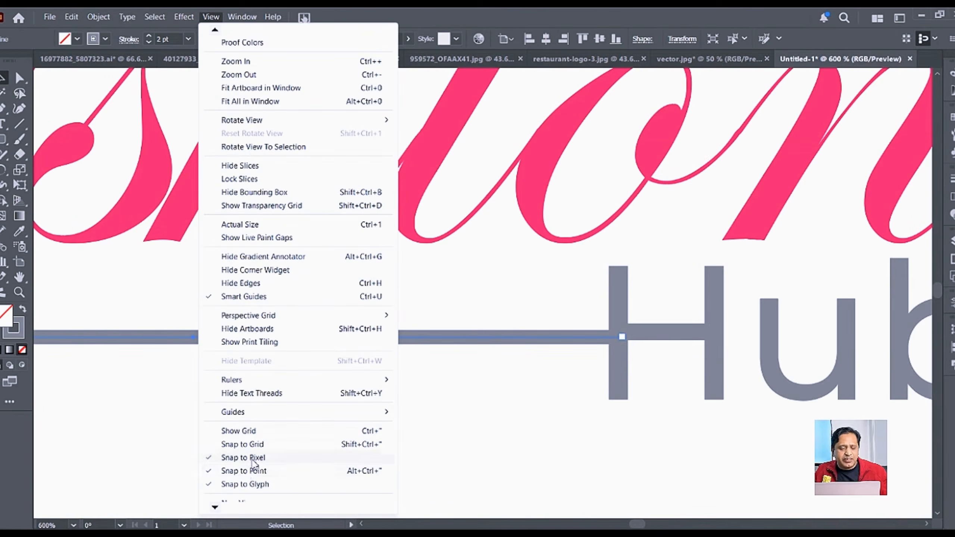
left_click(248, 468)
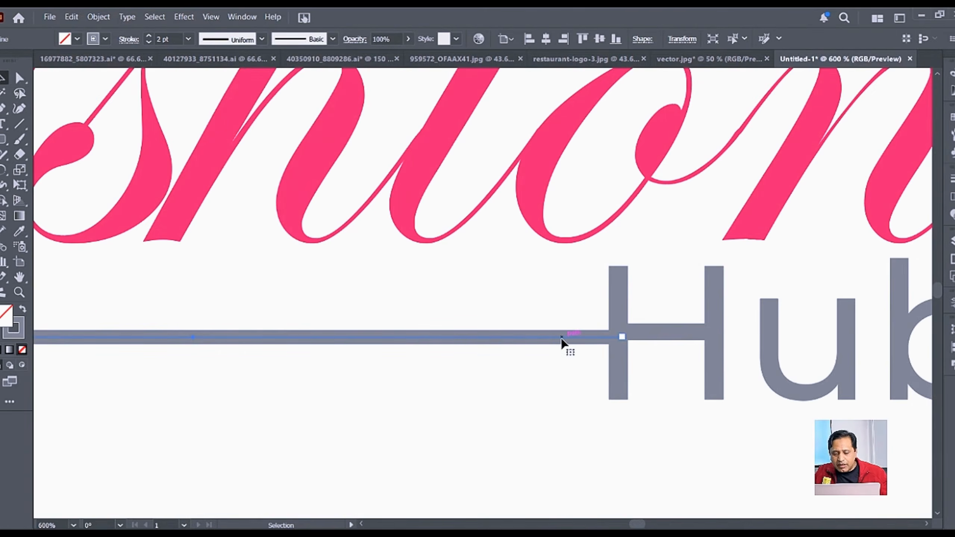
scroll(619, 334, "up", 2)
left_click_drag(510, 338, 511, 324)
Step: Deselect the line and pan the view back toward the artboard to check alignment
scroll(488, 385, "down", 4)
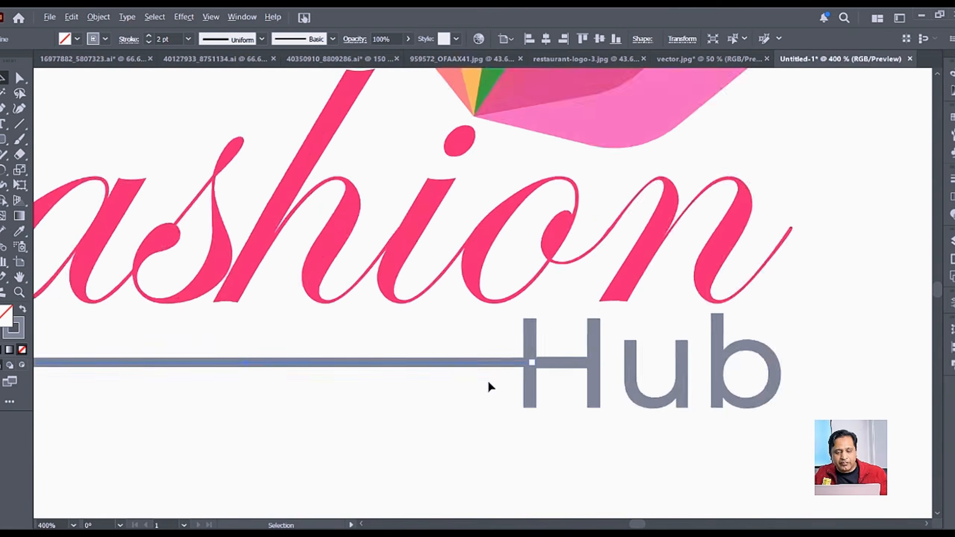
scroll(488, 381, "down", 1)
left_click(734, 391)
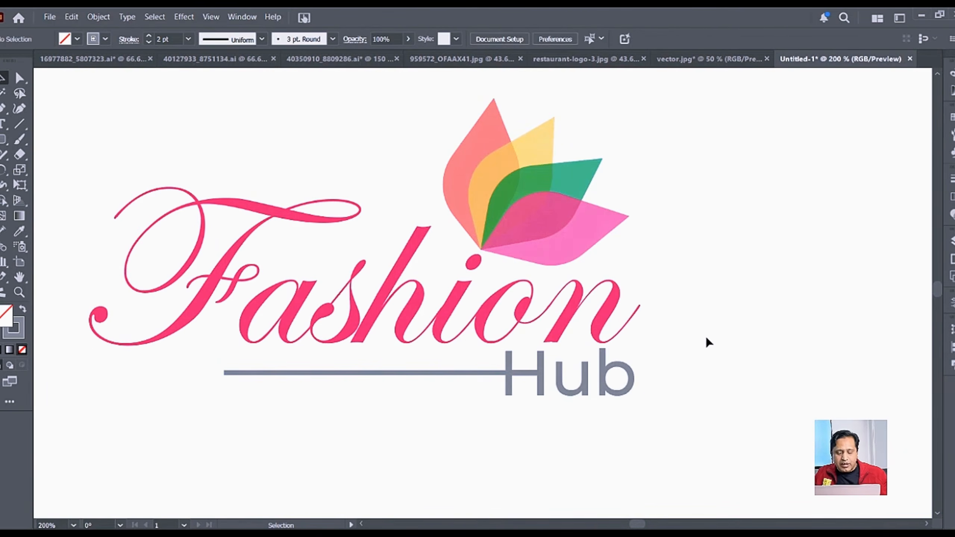
scroll(670, 354, "down", 2)
left_click_drag(793, 340, 447, 267)
scroll(592, 315, "down", 1)
scroll(593, 323, "down", 1)
scroll(631, 346, "right", 2)
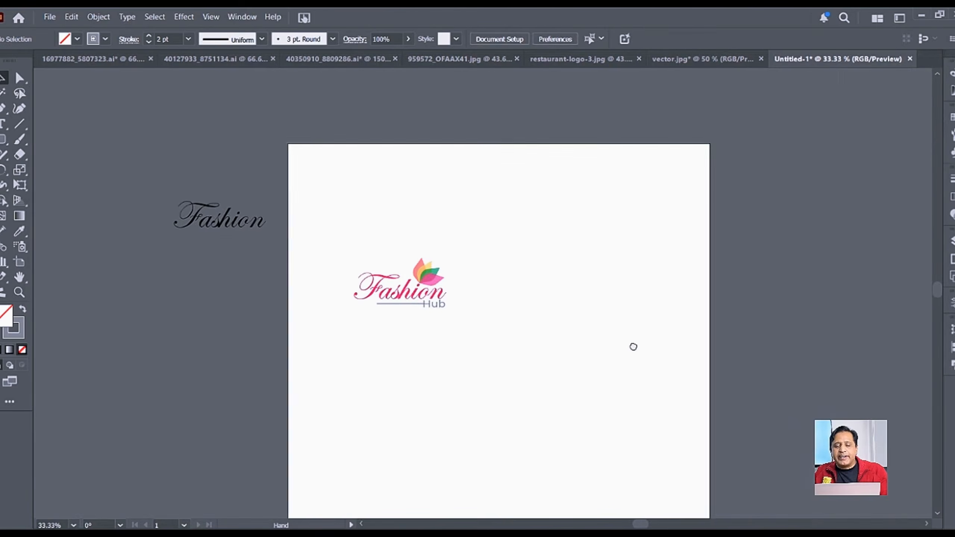
scroll(441, 301, "up", 2)
scroll(440, 301, "up", 8)
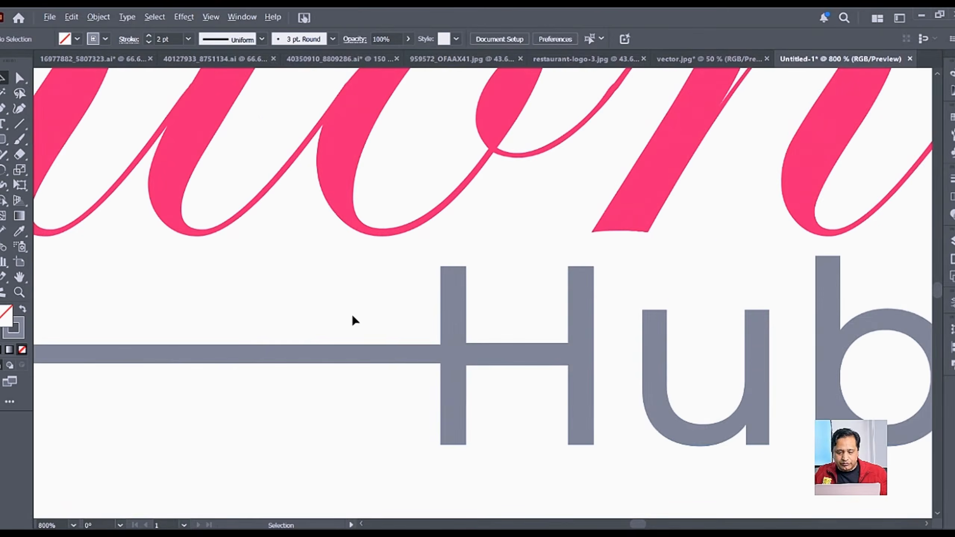
Step: Drag the line's right anchor left so it stops just short of Hub
left_click(290, 357)
key("a")
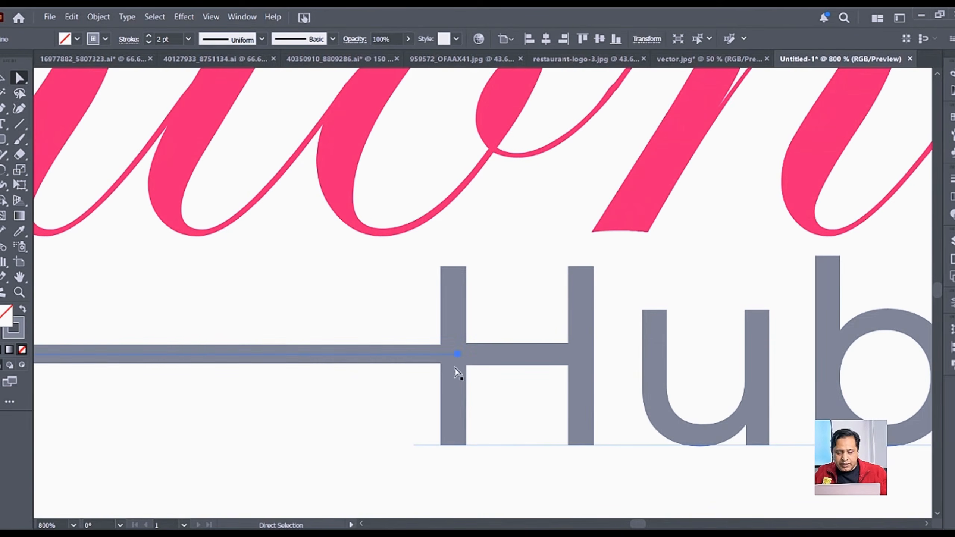
left_click(457, 354)
left_click_drag(460, 358, 401, 361)
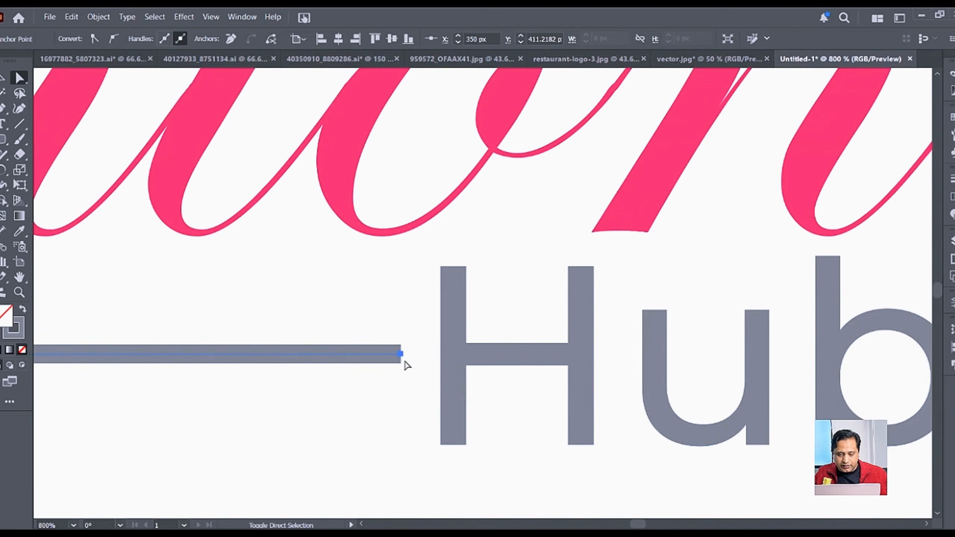
key("v")
key("ctrl+0")
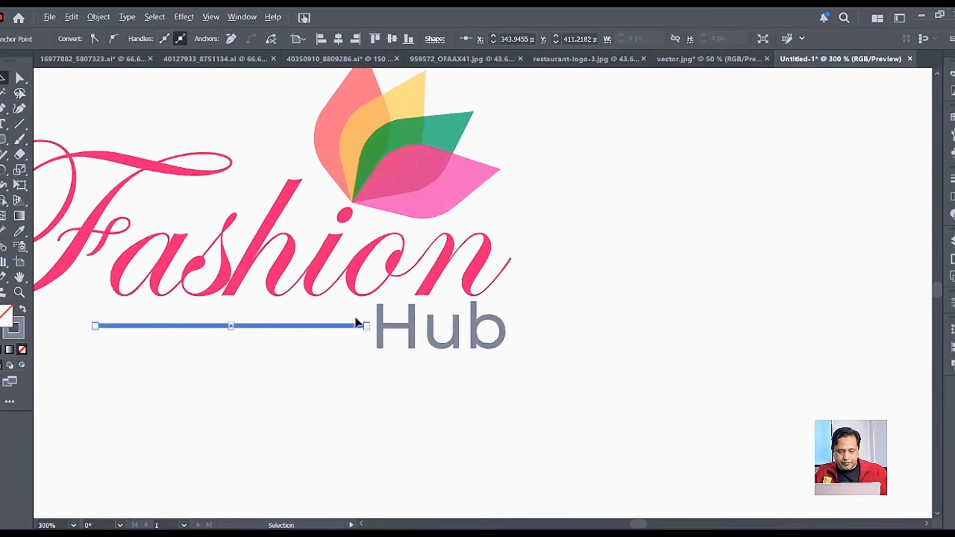
left_click(558, 283)
Step: Drag the artboard's right, bottom and top-left edges in to about 314 × 209 px around the logo
scroll(555, 280, "down", 2)
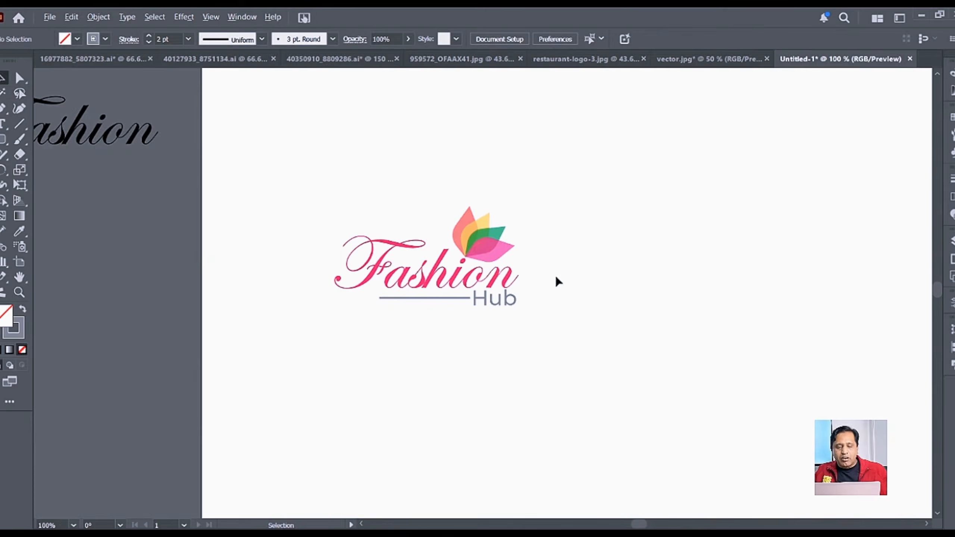
scroll(598, 305, "right", 6)
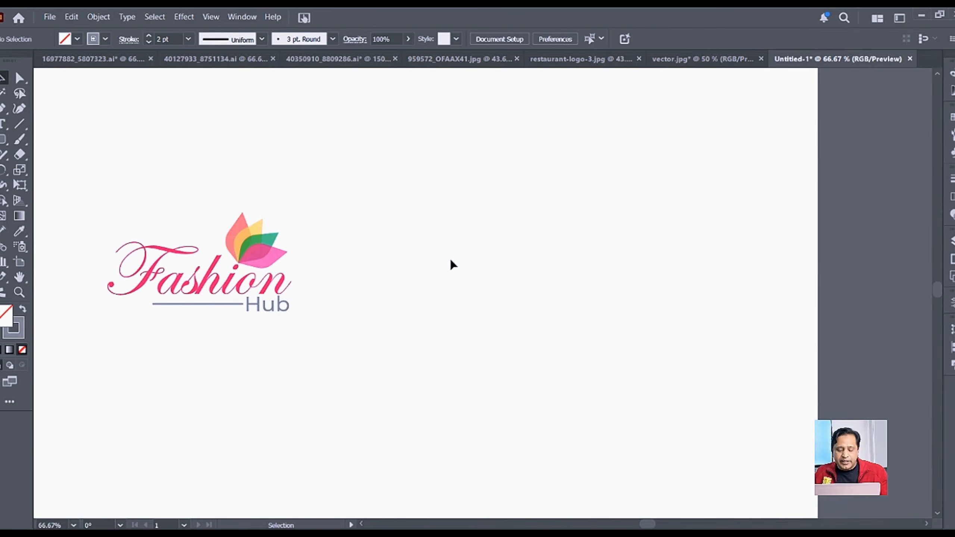
key("ctrl+minus")
left_click_drag(688, 364, 354, 350)
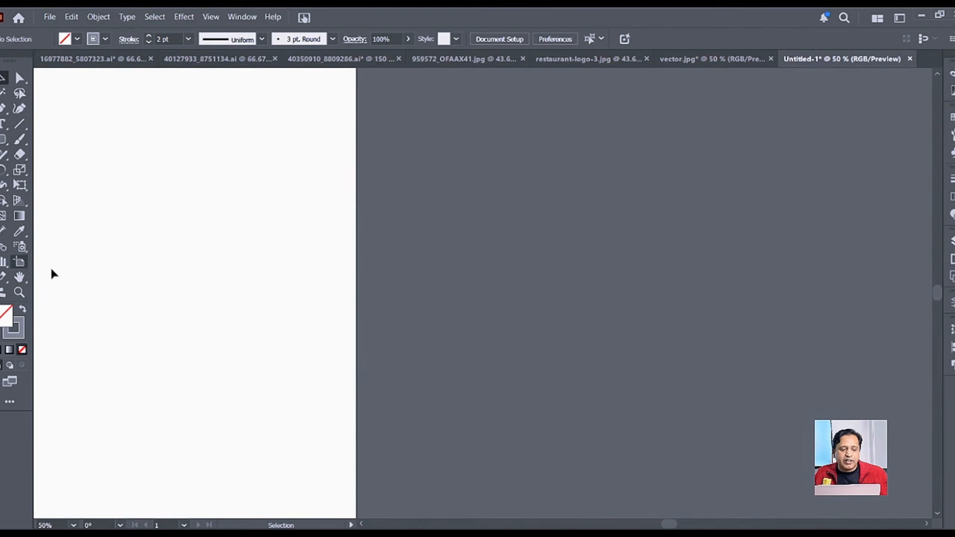
scroll(238, 311, "down", 3)
left_click_drag(255, 312, 361, 310)
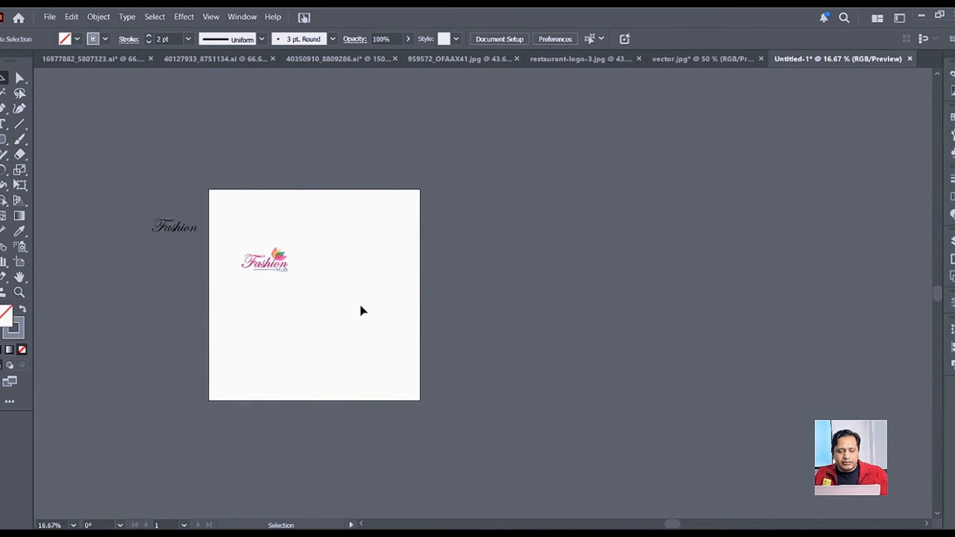
left_click(20, 262)
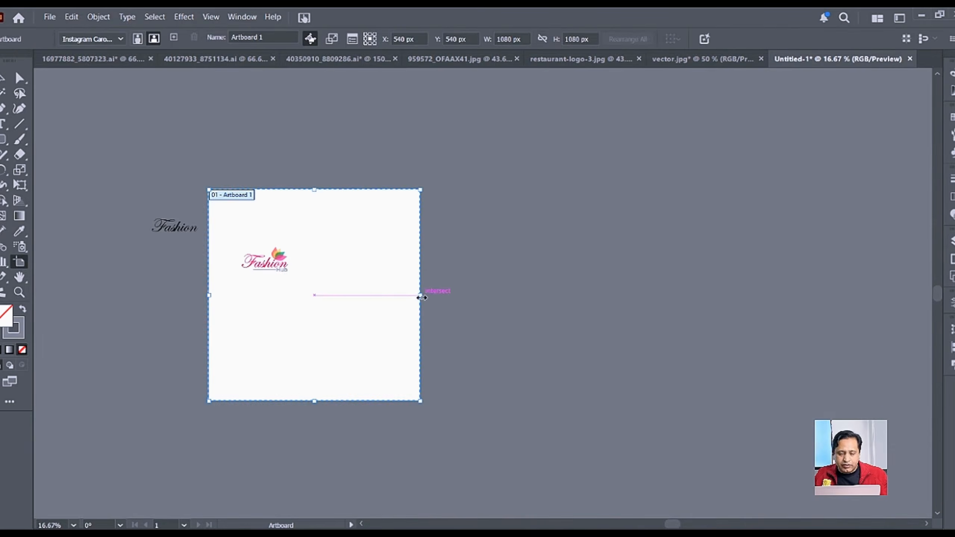
left_click_drag(421, 297, 298, 289)
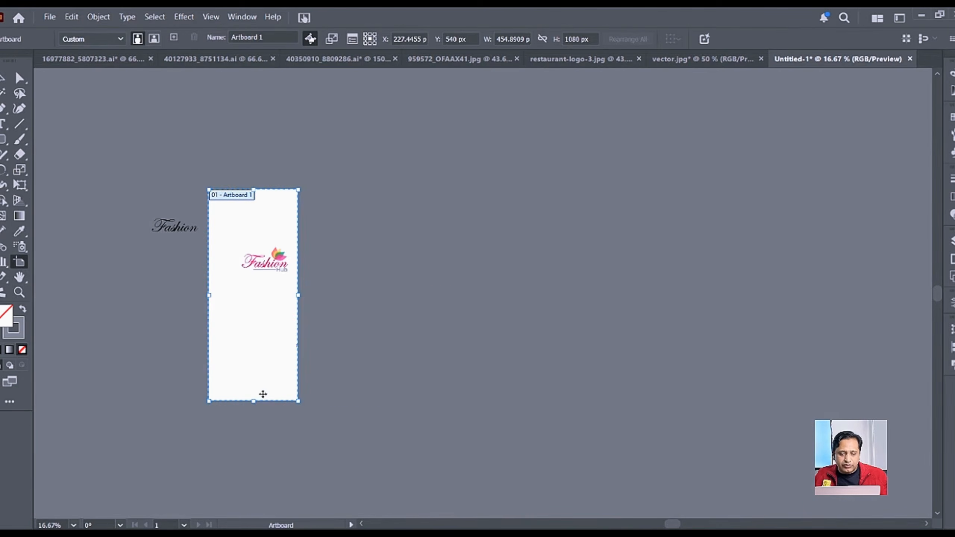
left_click_drag(254, 399, 283, 279)
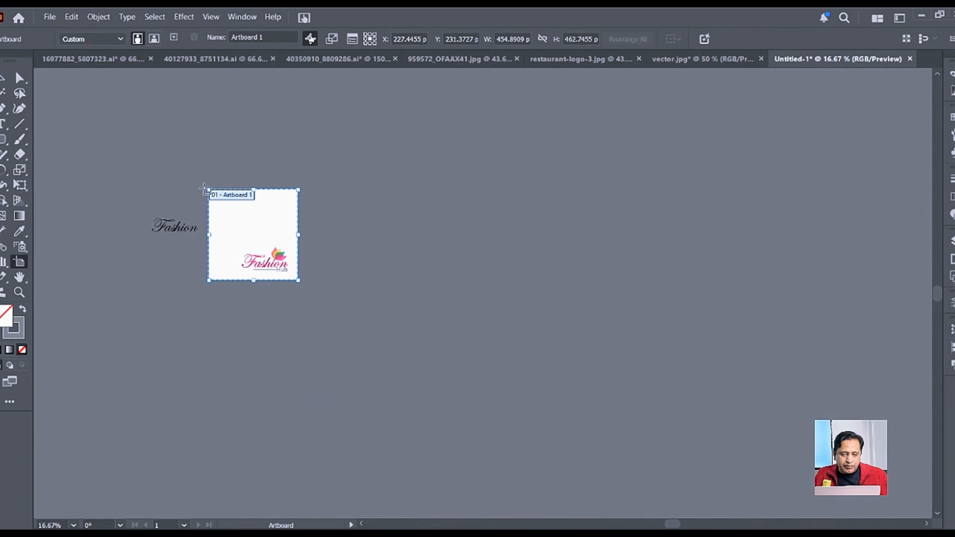
left_click_drag(208, 189, 236, 239)
left_click(3, 78)
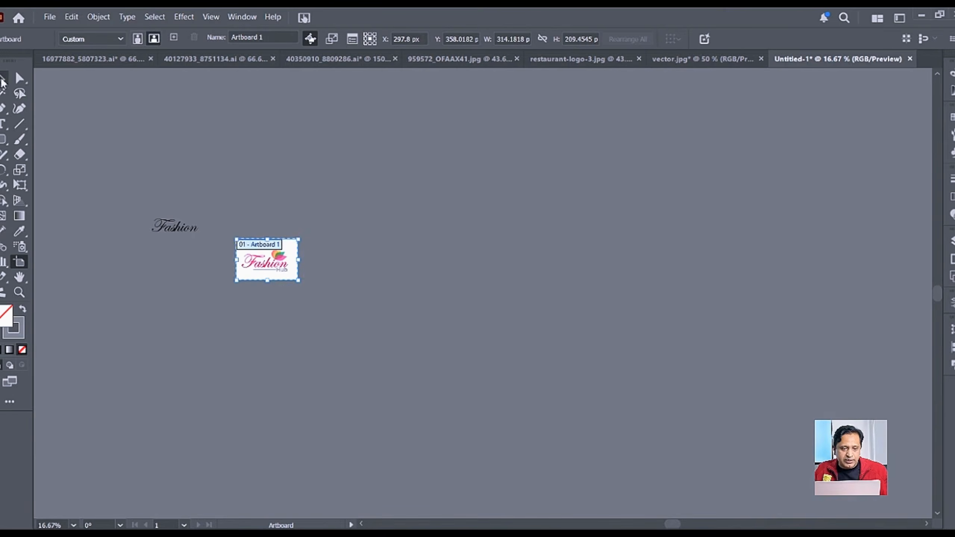
scroll(283, 261, "up", 4)
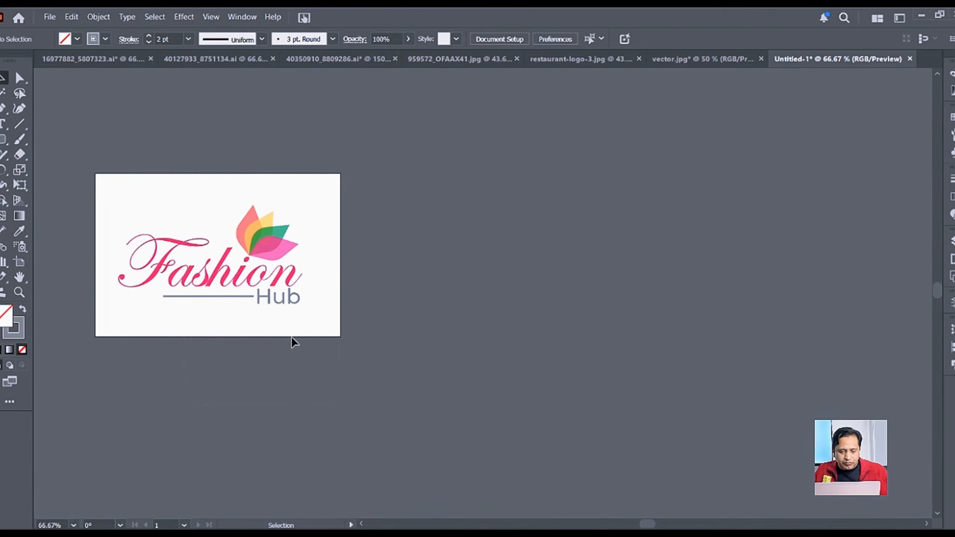
Step: Delete the Hub text and swap fill and stroke for outlined shapes
left_click_drag(338, 295, 338, 296)
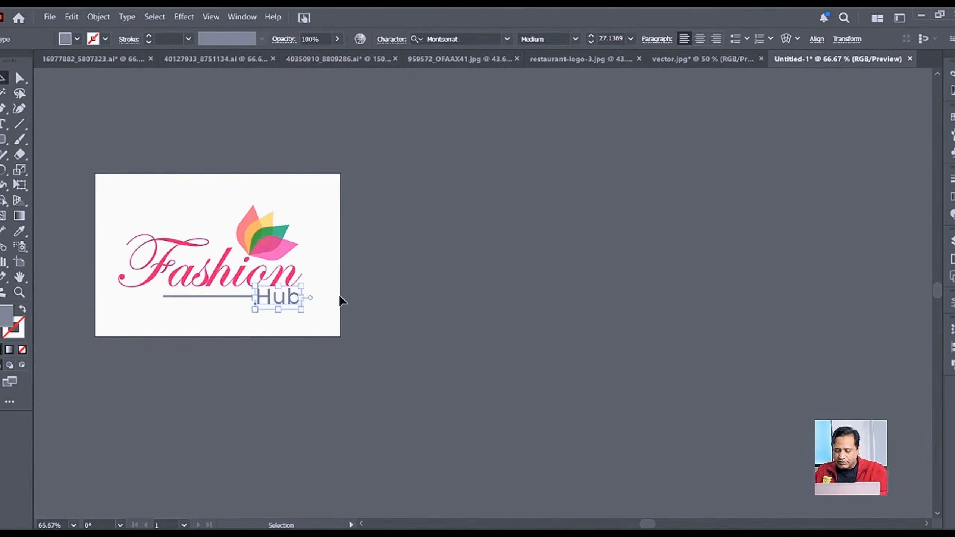
key("Delete")
key("shift+x")
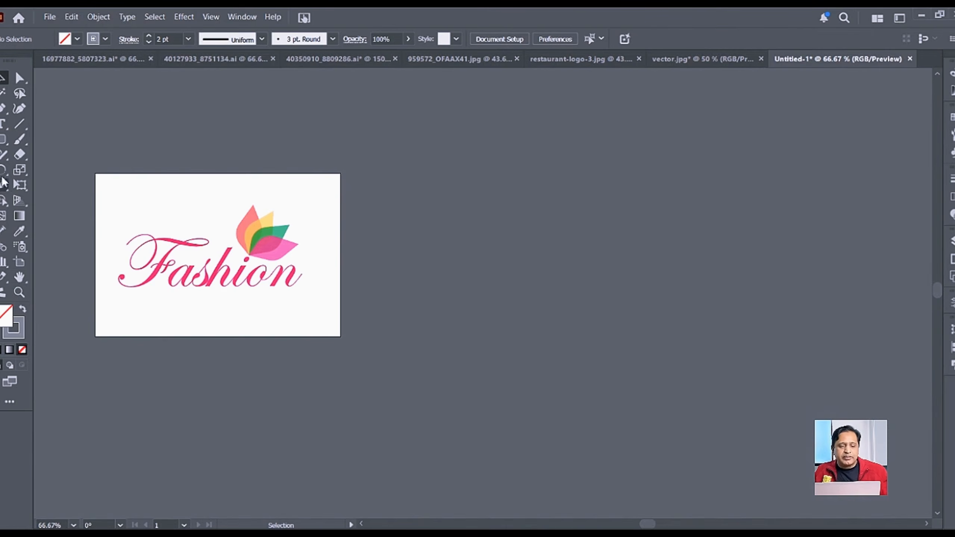
Step: Create a rectangle 3.5 in wide and 2 in tall with the Rectangle tool
left_click_drag(3, 139, 41, 148)
key("m")
left_click(541, 223)
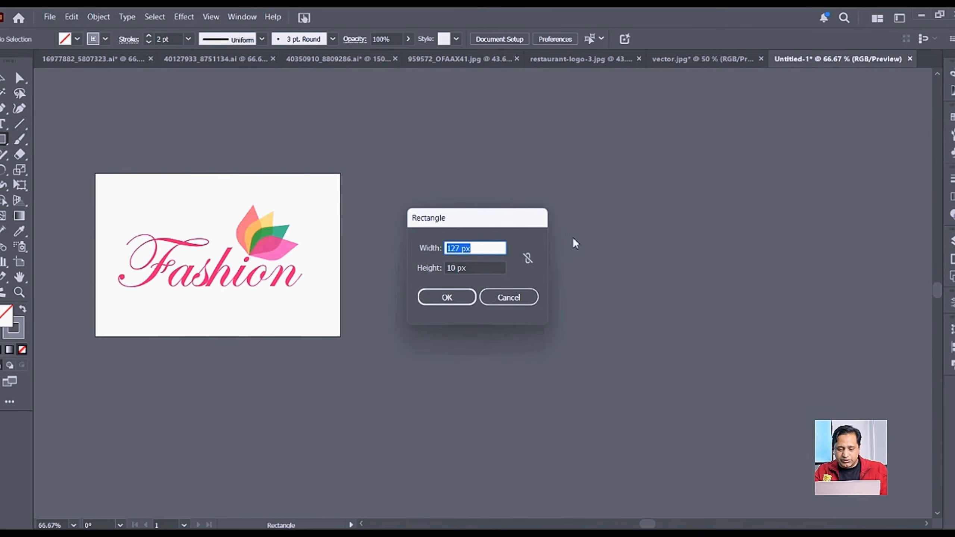
type("3")
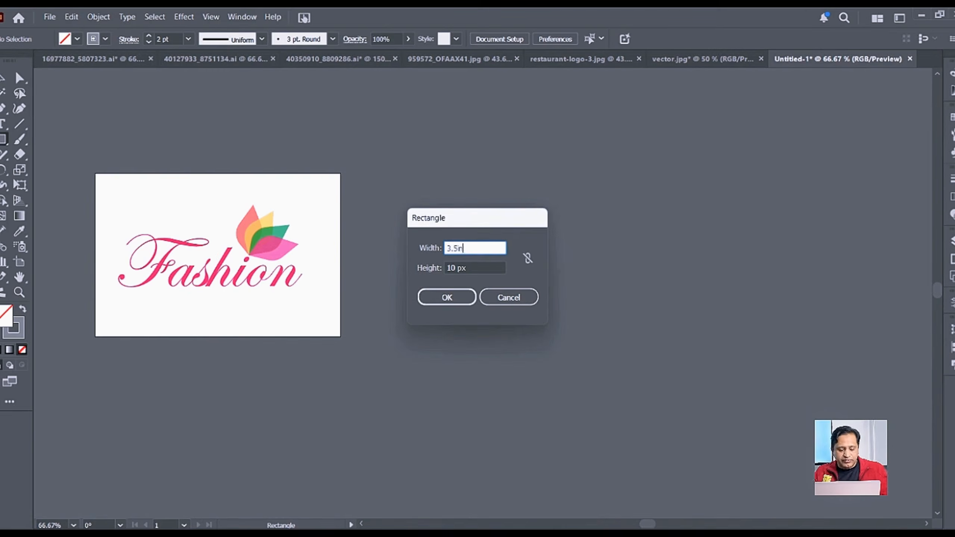
type(".5in")
key("Tab")
type("2")
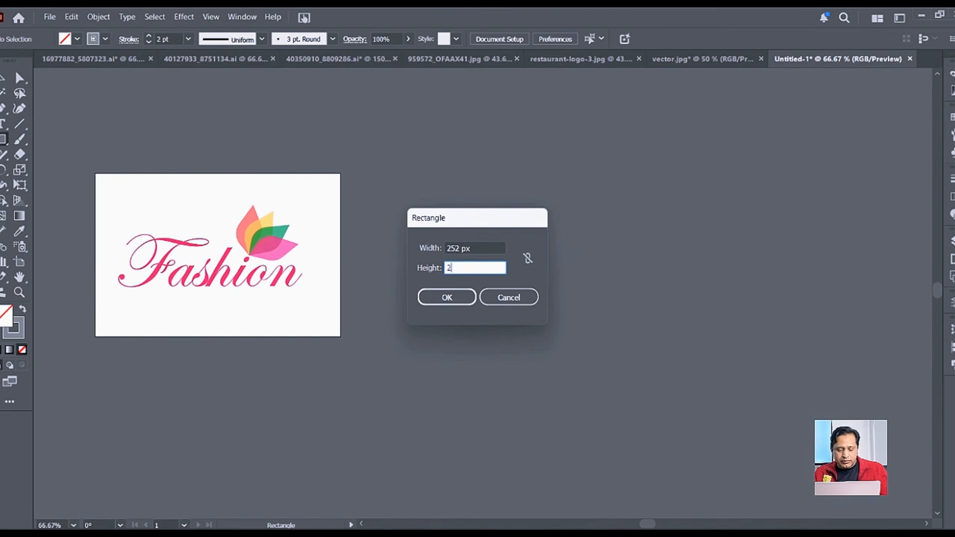
key("Return")
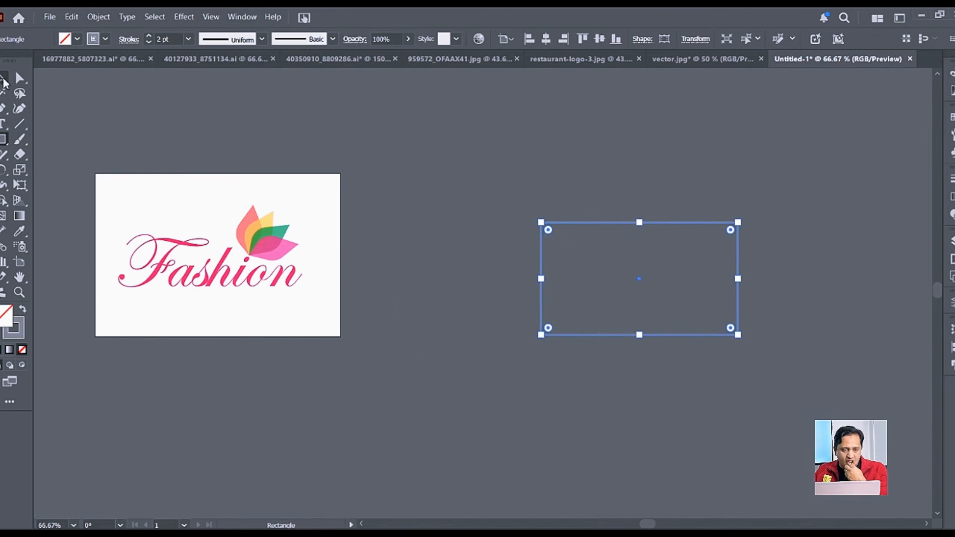
Step: Fill the new card rectangle with white
left_click(4, 80)
left_click(664, 264)
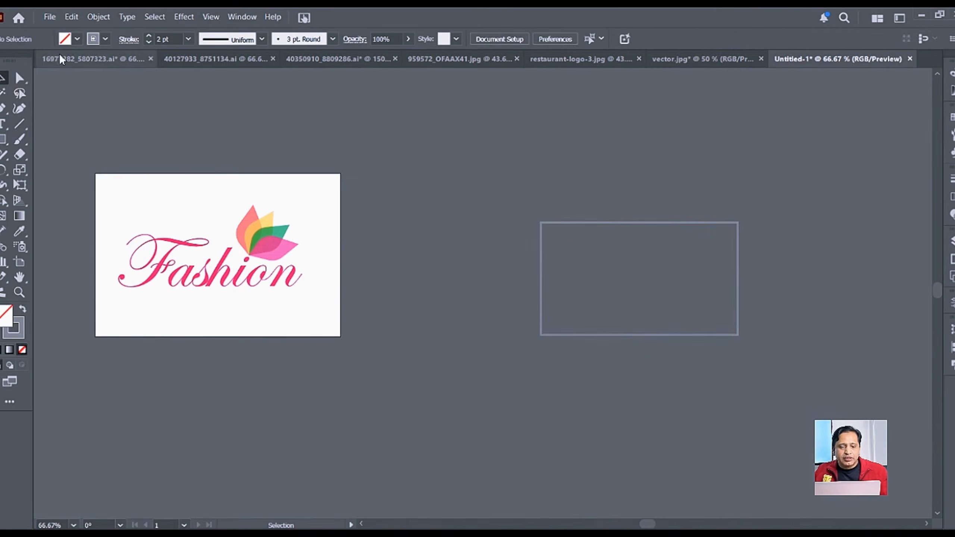
left_click(76, 39)
left_click(14, 87)
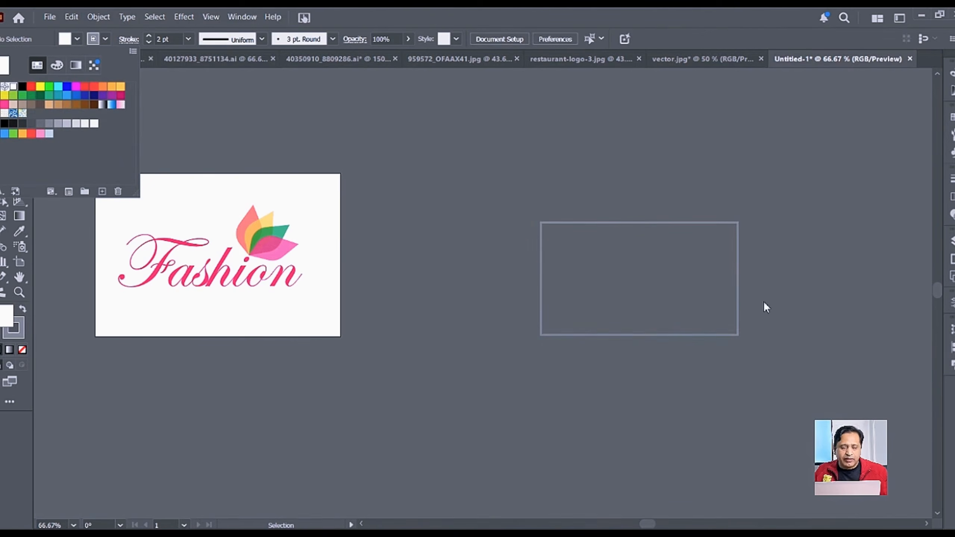
left_click(737, 346)
left_click(627, 254)
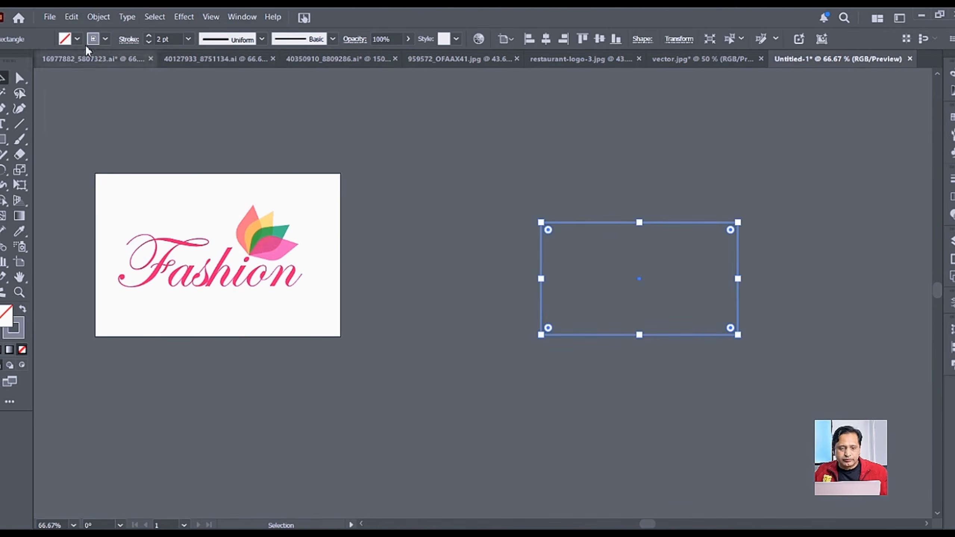
left_click(76, 40)
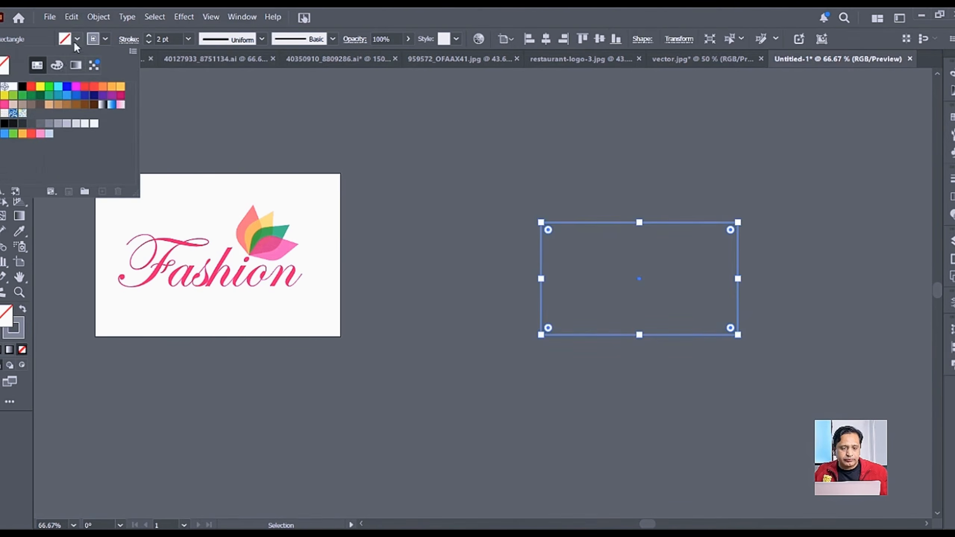
left_click(14, 86)
Step: Set the rectangle's stroke to None and move it beside the logo artboard
left_click(105, 39)
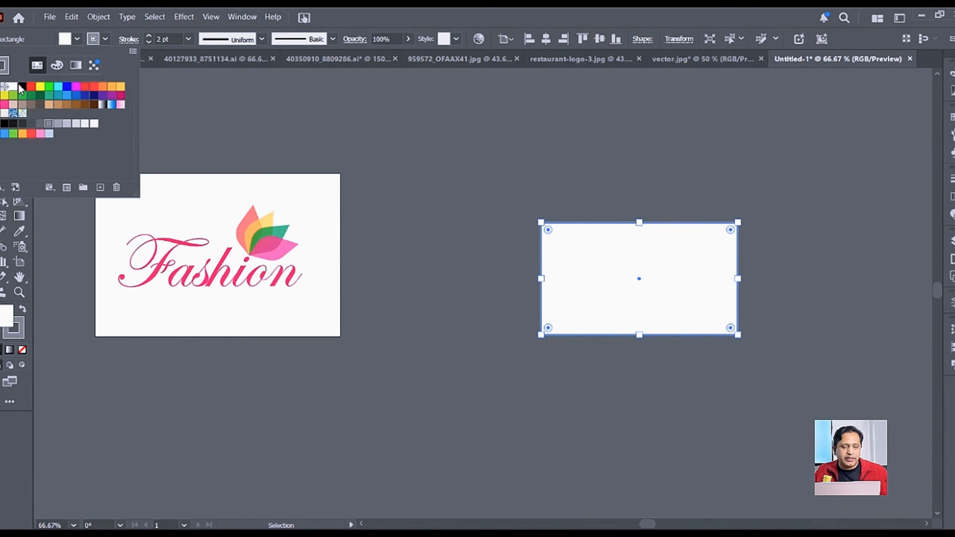
left_click(4, 87)
left_click_drag(620, 297, 522, 280)
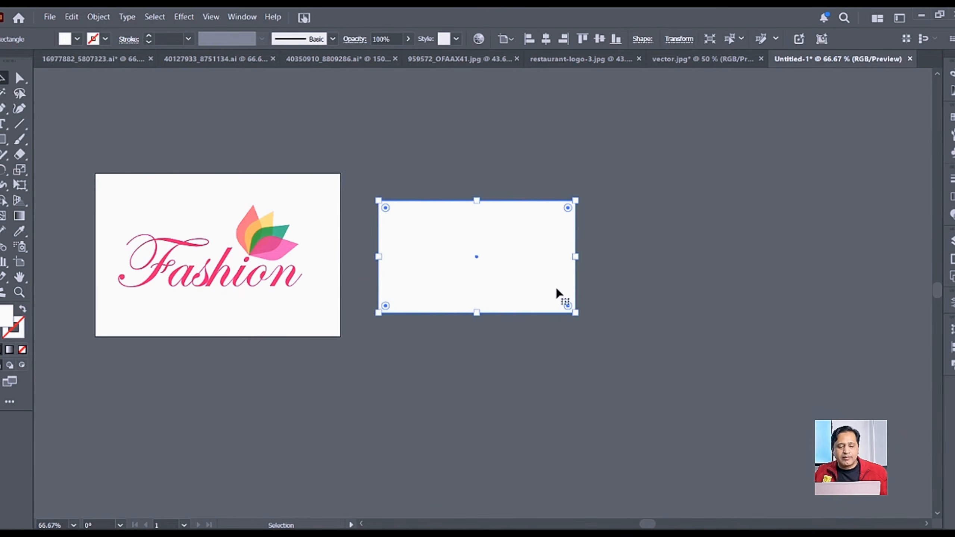
scroll(504, 258, "up", 1)
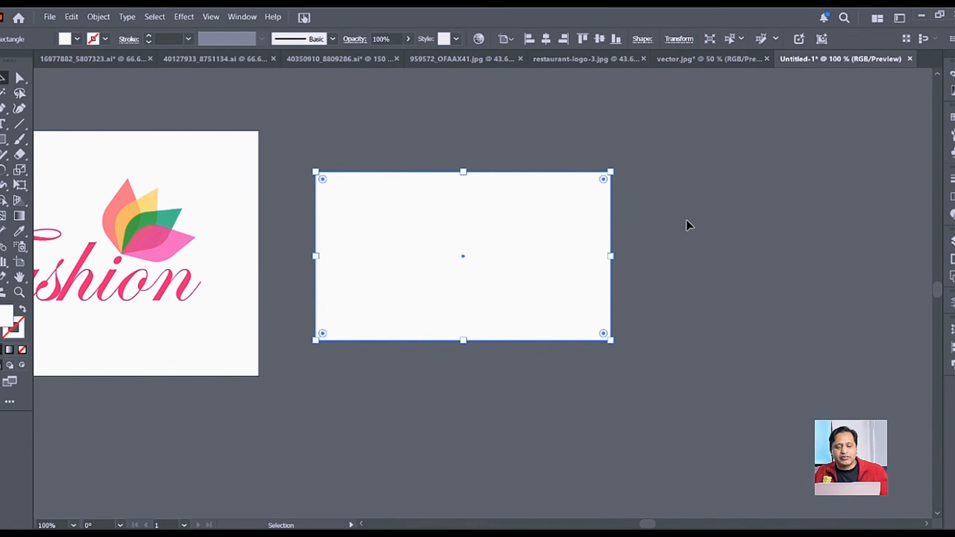
left_click(669, 224)
Step: Type the person's name in capitals and move it to the card's upper-left area
key("t")
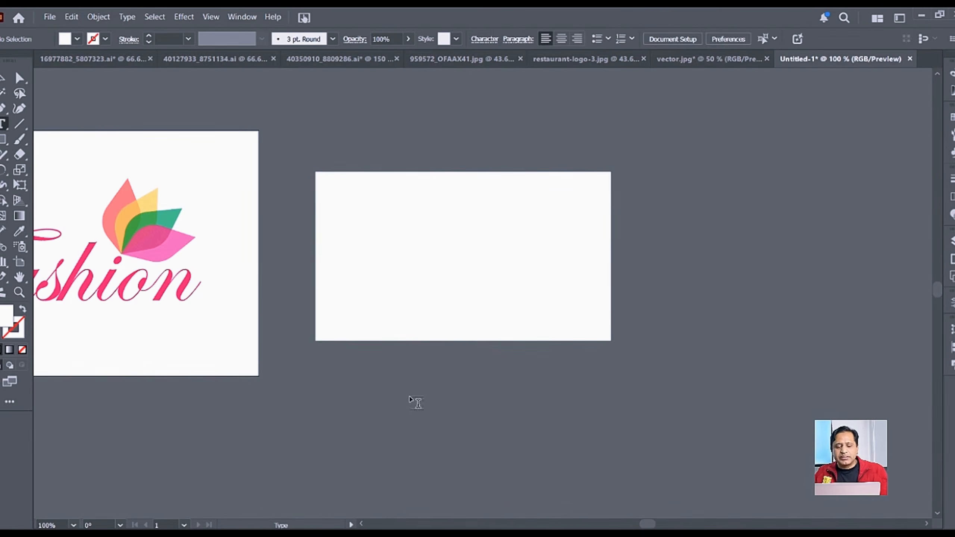
left_click(413, 398)
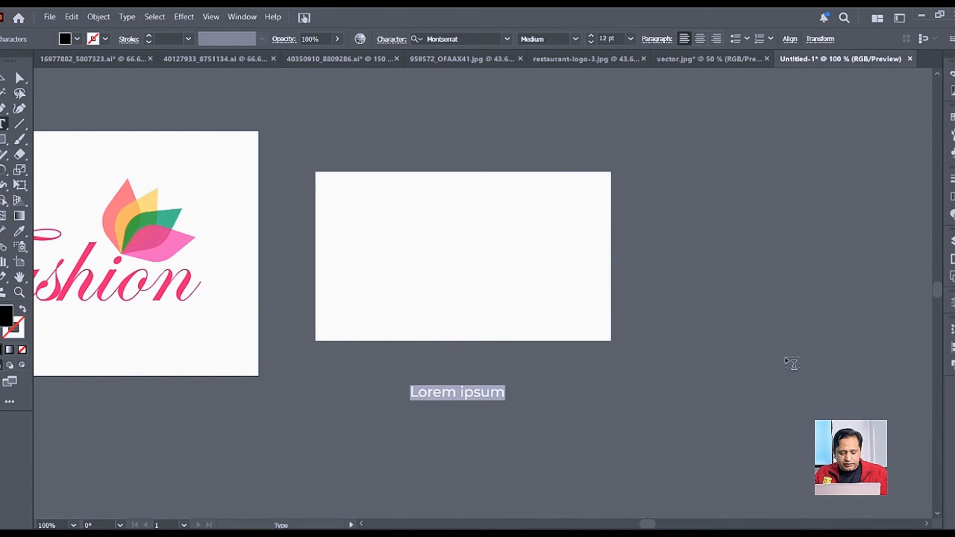
key("Escape")
left_click_drag(505, 393, 458, 238)
Step: Retype the copied name line as 'Creative Director'
double_click(461, 238)
key("ctrl+a")
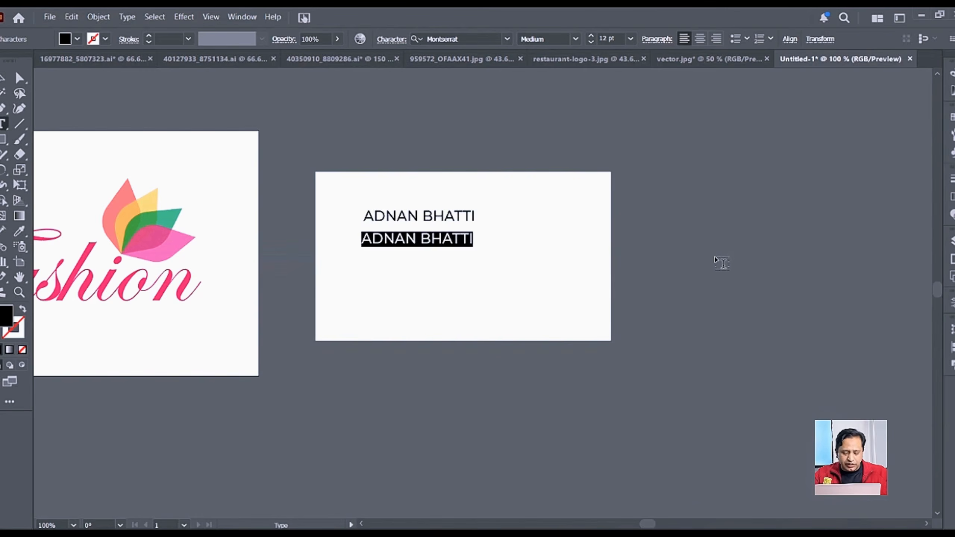
type("Creative Direc")
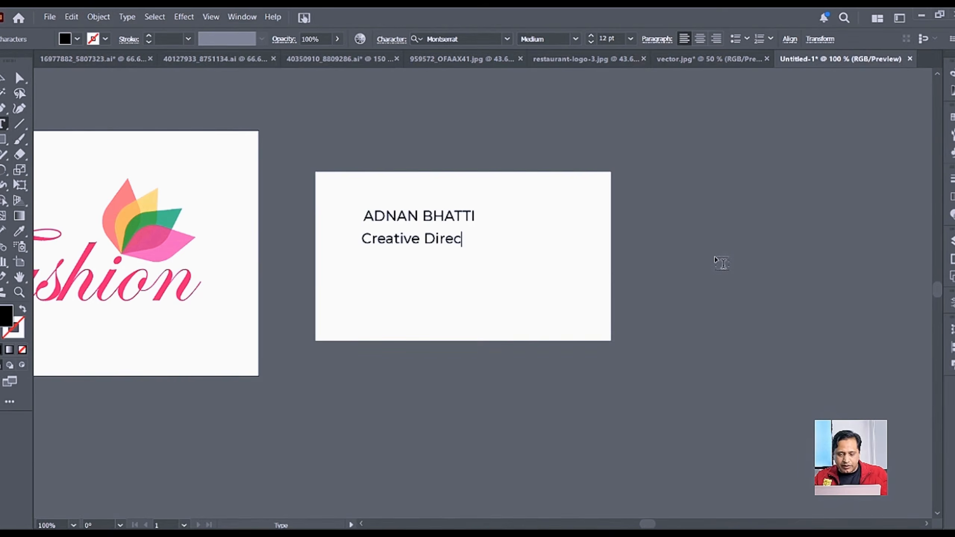
type("tor")
left_click(3, 78)
Step: Duplicate the title line below it and retype the copy as the phone number
left_click_drag(461, 242, 458, 276)
double_click(460, 276)
key("ctrl+a")
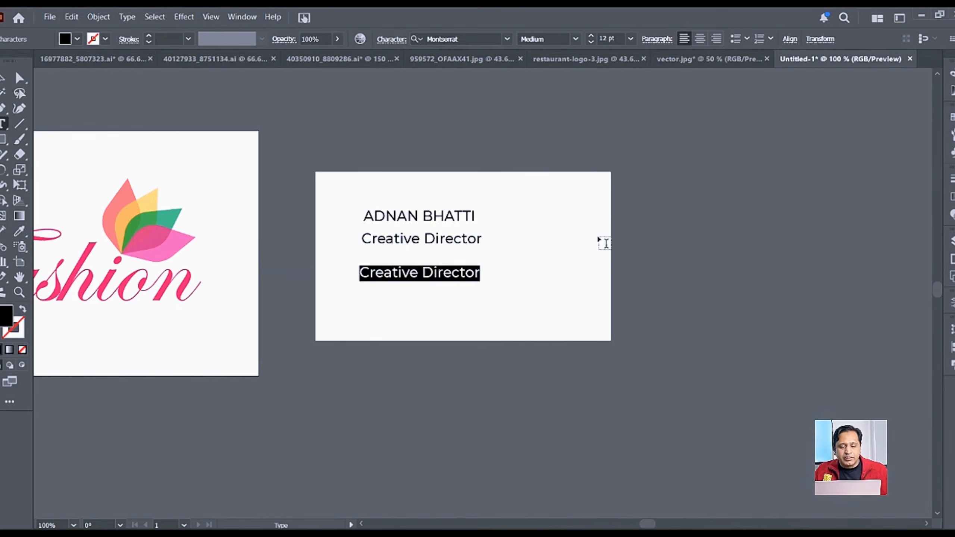
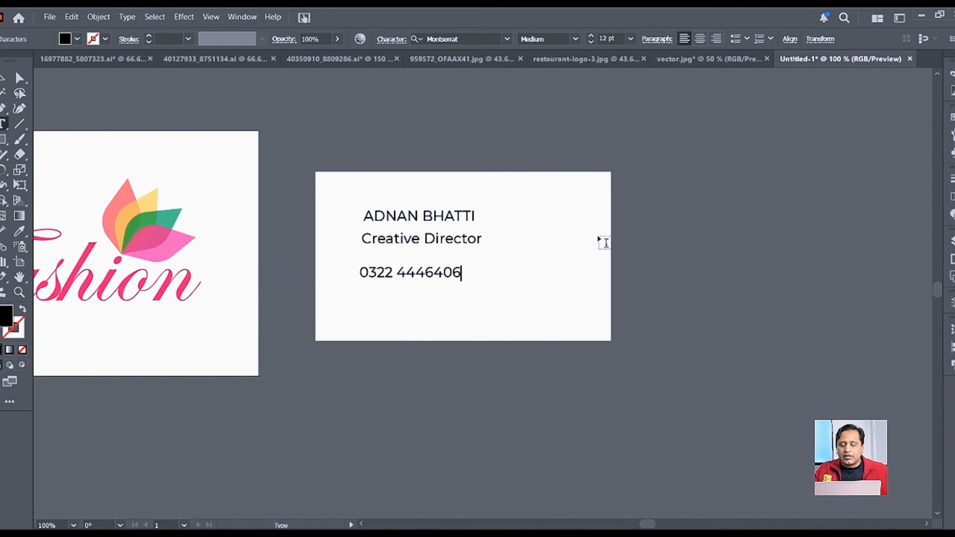
key("Escape")
Step: Place the duplicated phone line under the title and retype it as the website address
mouse_move(449, 276)
left_mouse_down()
mouse_move(452, 260)
mouse_move(454, 288)
left_mouse_up()
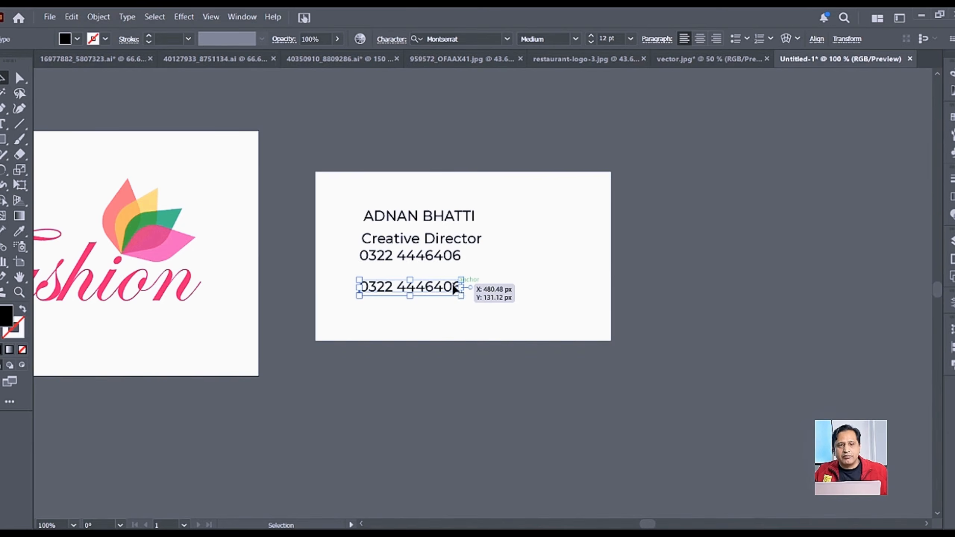
double_click(453, 287)
key("ctrl+a")
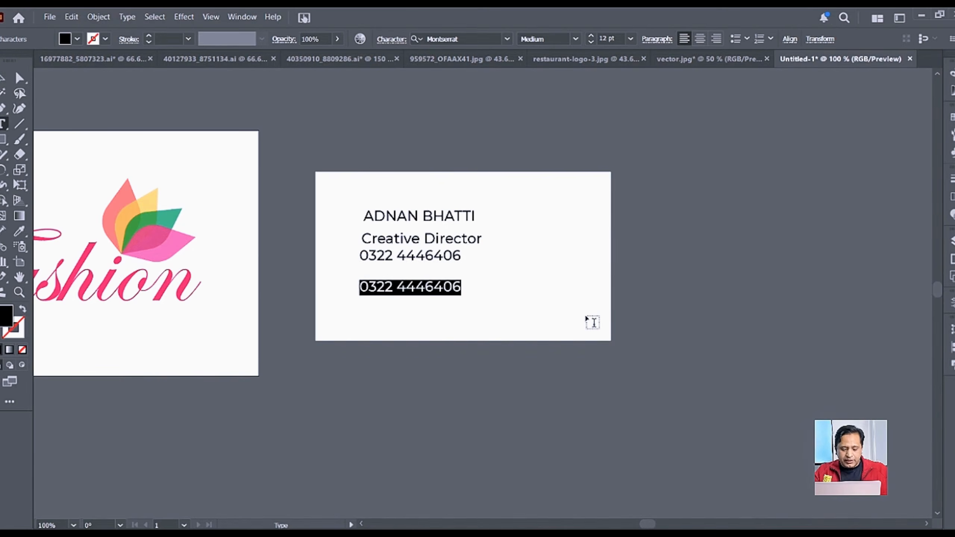
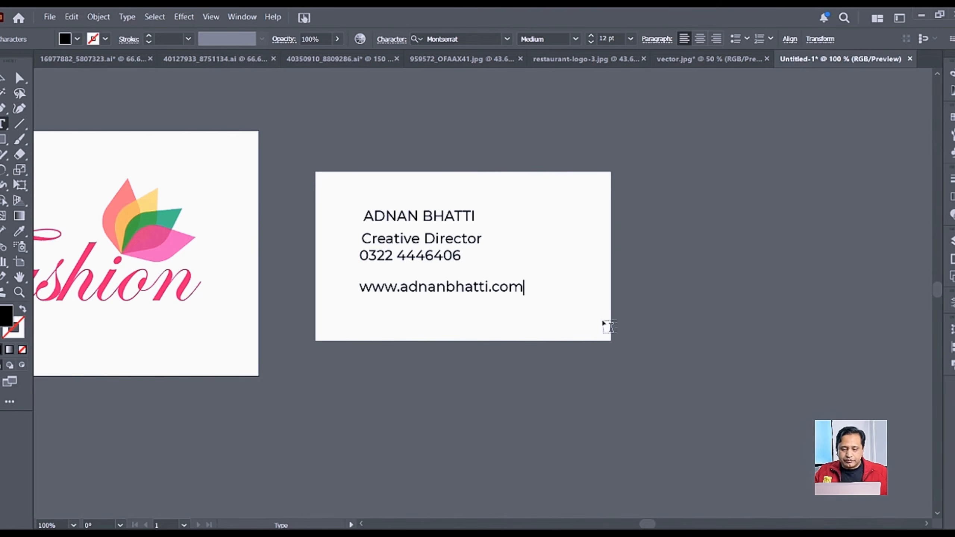
left_click(4, 78)
left_click(484, 303)
left_click(488, 293)
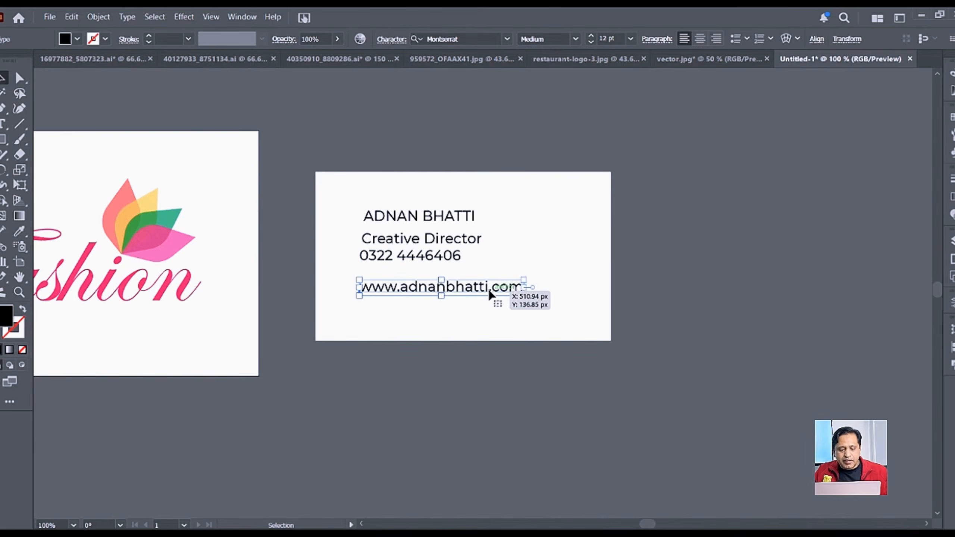
left_click_drag(488, 292, 486, 308)
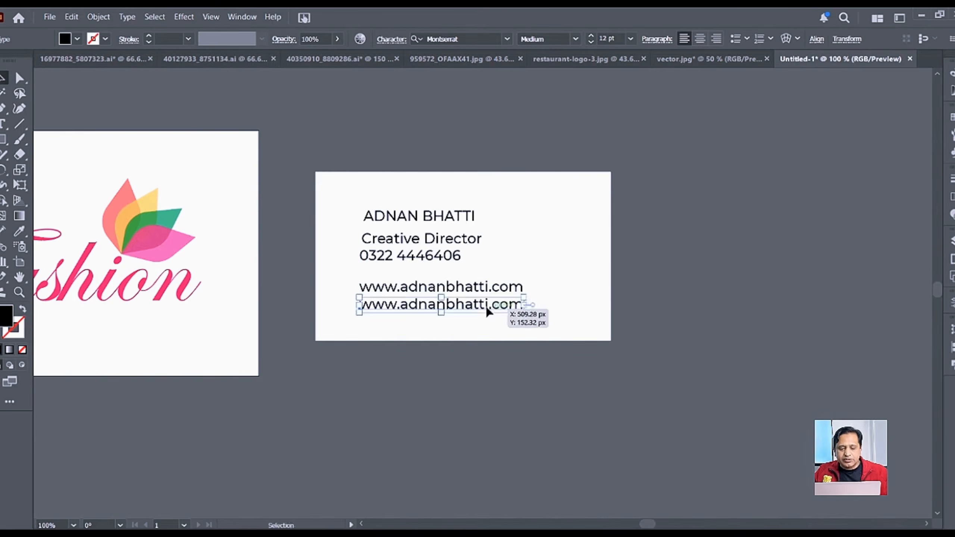
double_click(487, 309)
key("ctrl+a")
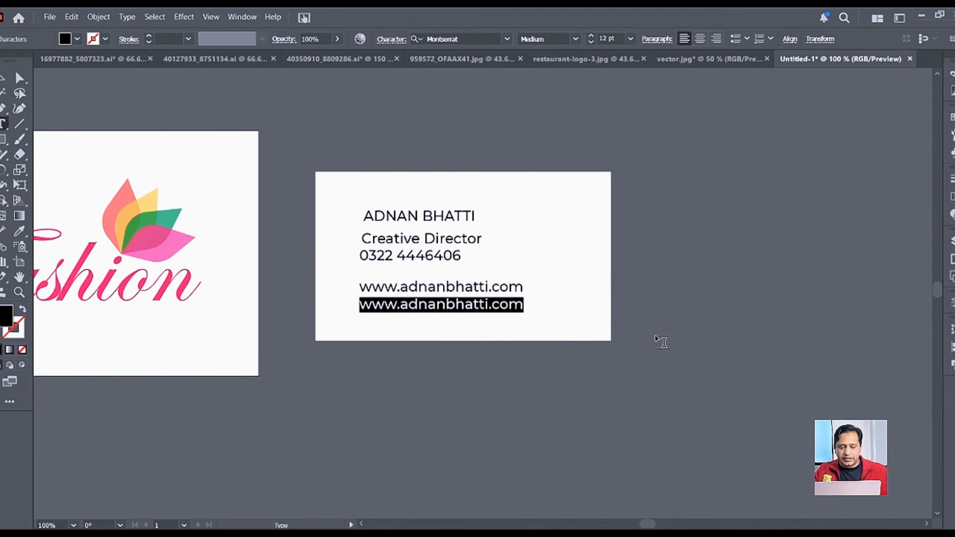
key("Left")
key("Delete")
key("Delete")
key("Delete")
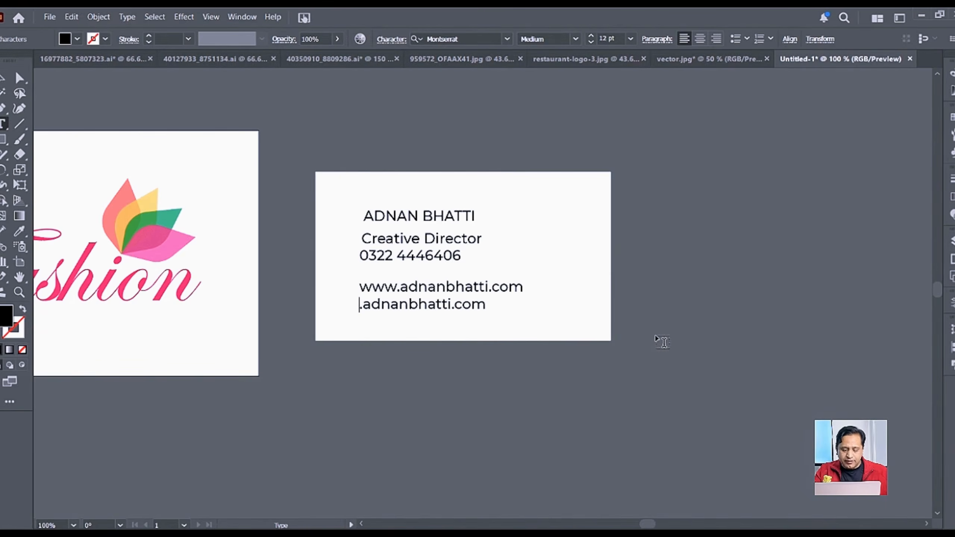
type("info")
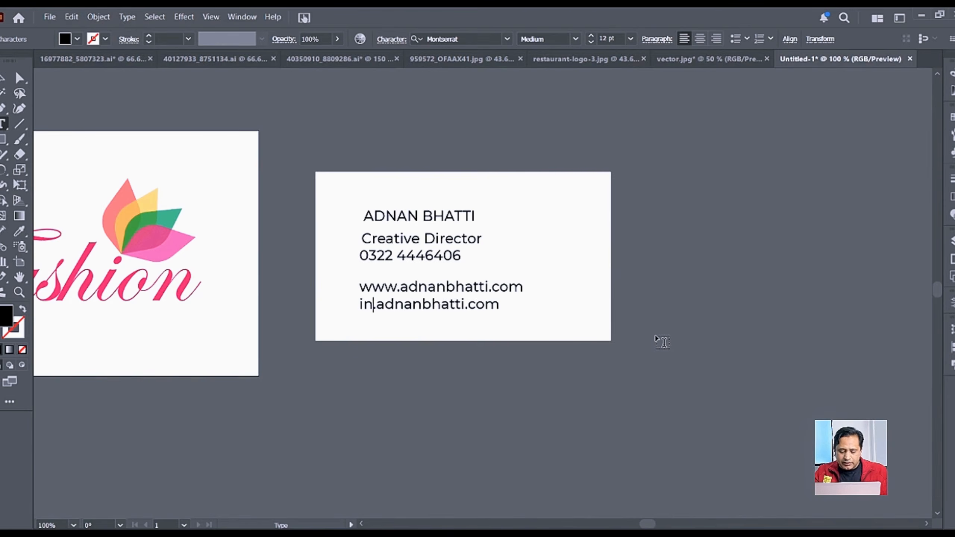
key("Delete")
Step: Complete the e-mail address with '@' and duplicate that line below it
type("@")
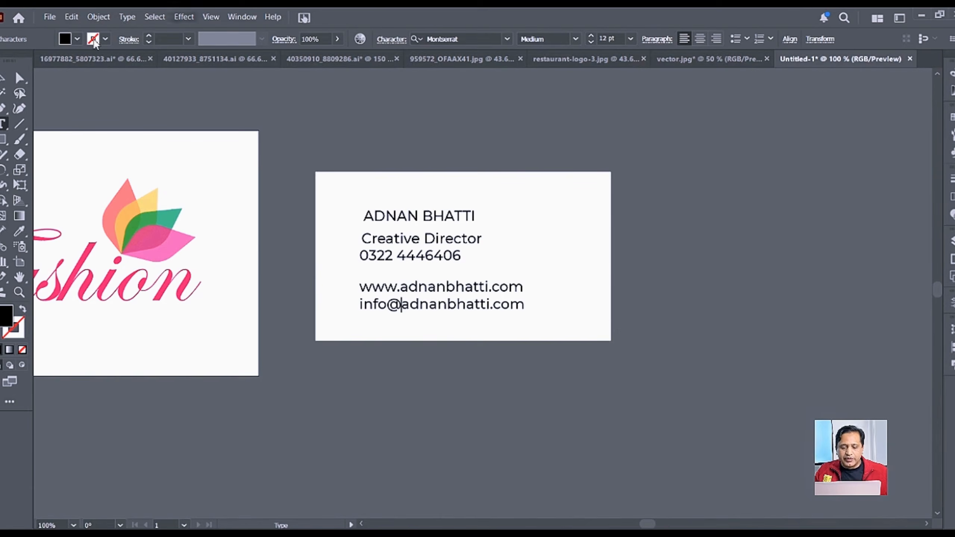
key("Escape")
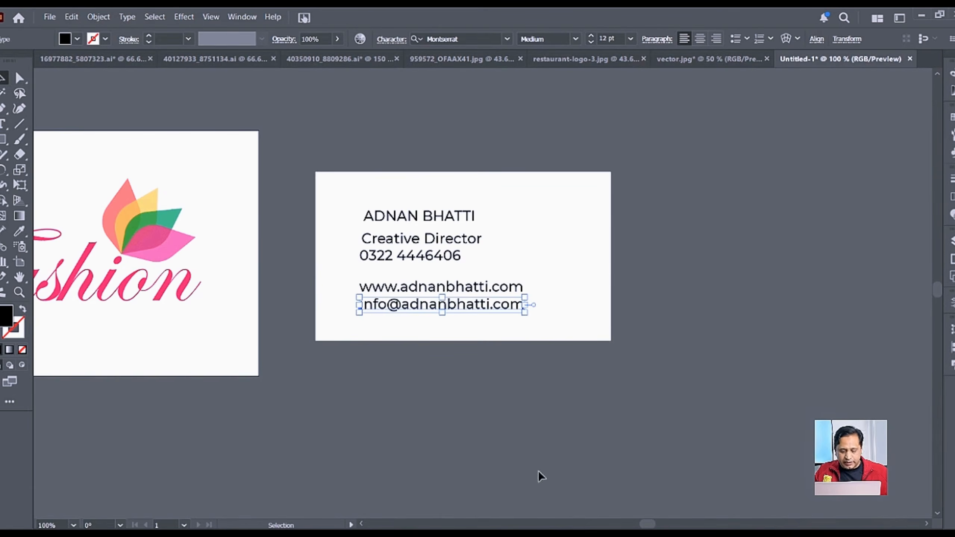
left_click_drag(484, 314, 483, 331)
key("t")
triple_click(480, 326)
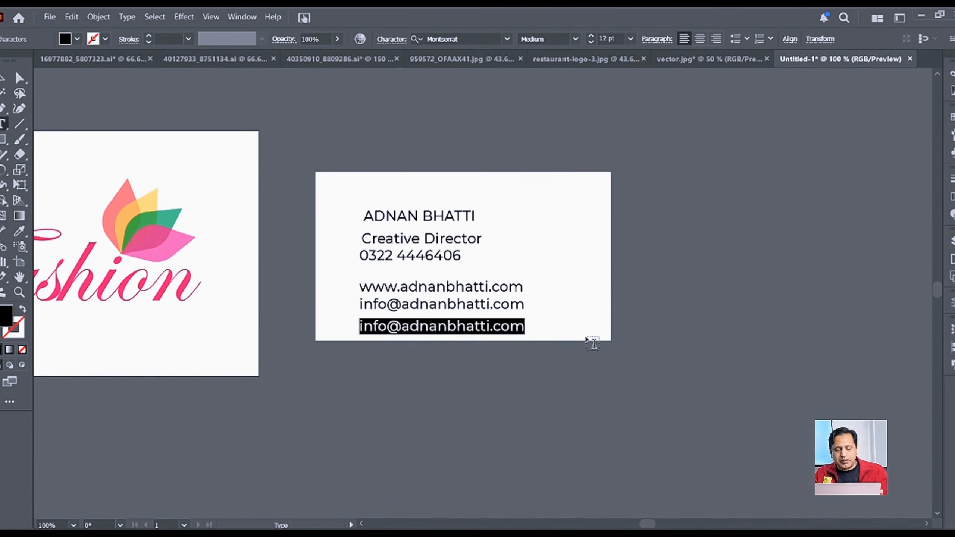
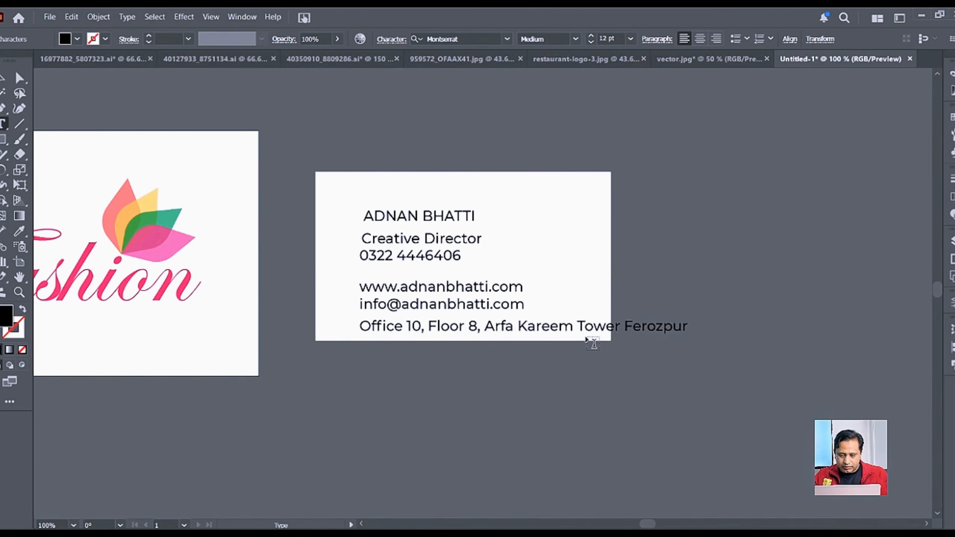
Step: Retype the duplicated line as the full office address, fixing typos along the way
key("Left")
key("Left")
key("Left")
key("Right")
key("Right")
key("Right")
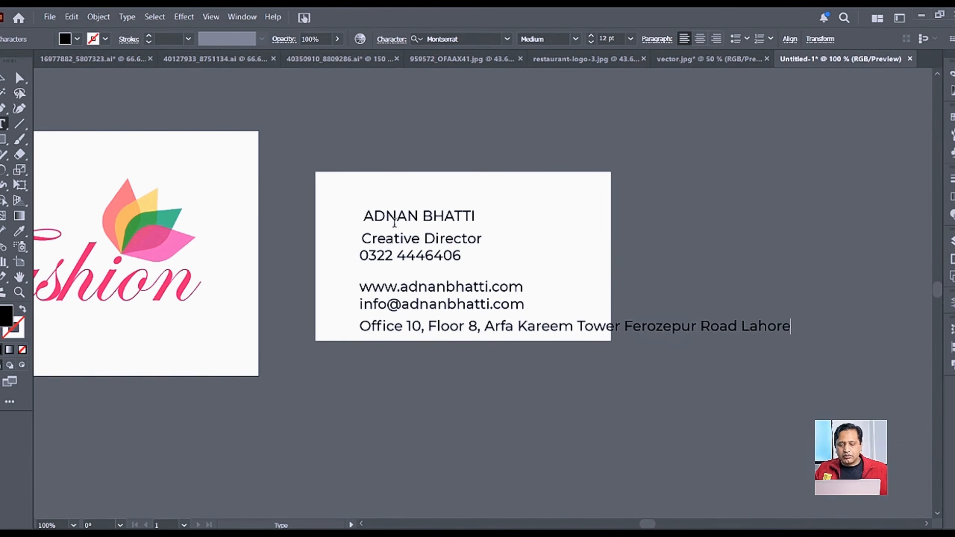
key("Escape")
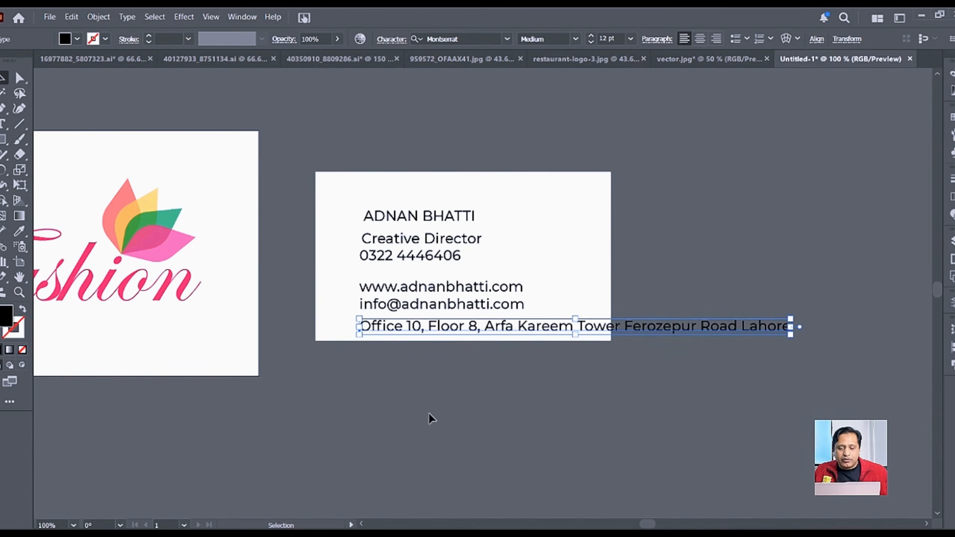
left_click(405, 403)
Step: Move the block of contact text down below the card
key("ctrl+a")
left_click(437, 240)
left_click_drag(437, 240, 435, 398)
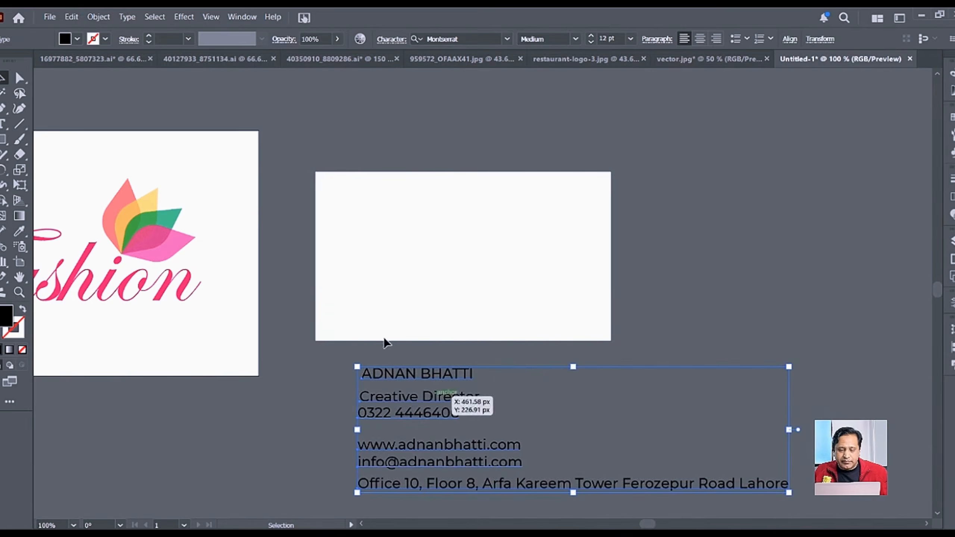
Step: Copy the Fashion logo onto the card, bring it to front, shrink it, and place it top-left
left_click(160, 257)
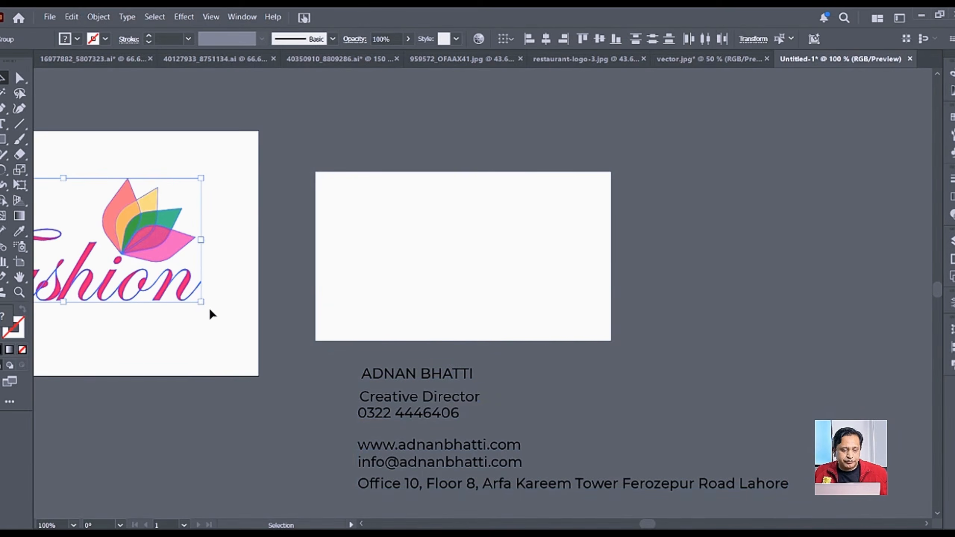
left_click_drag(155, 243, 445, 247, "alt")
right_click(445, 246)
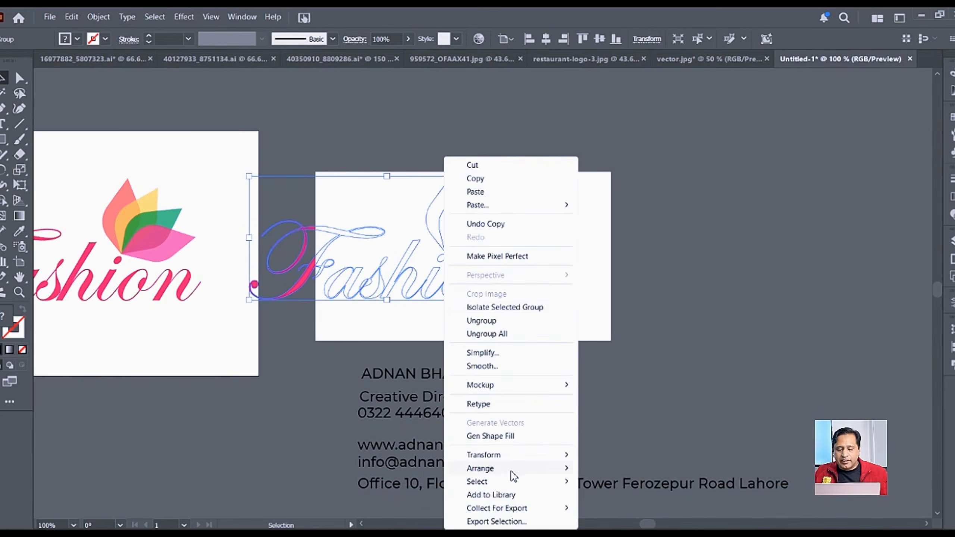
mouse_move(514, 474)
left_click(624, 469)
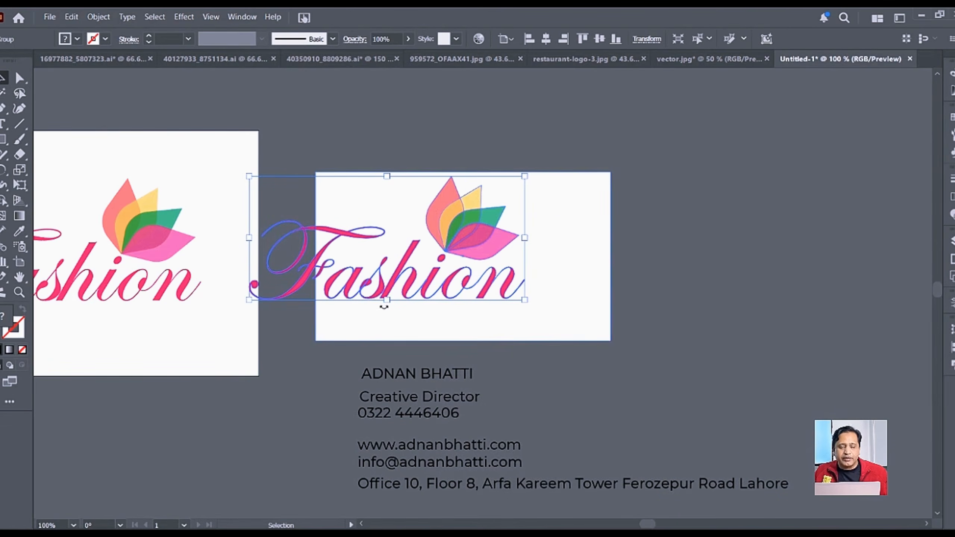
left_click_drag(387, 299, 386, 232, "shift")
left_click_drag(419, 205, 425, 223)
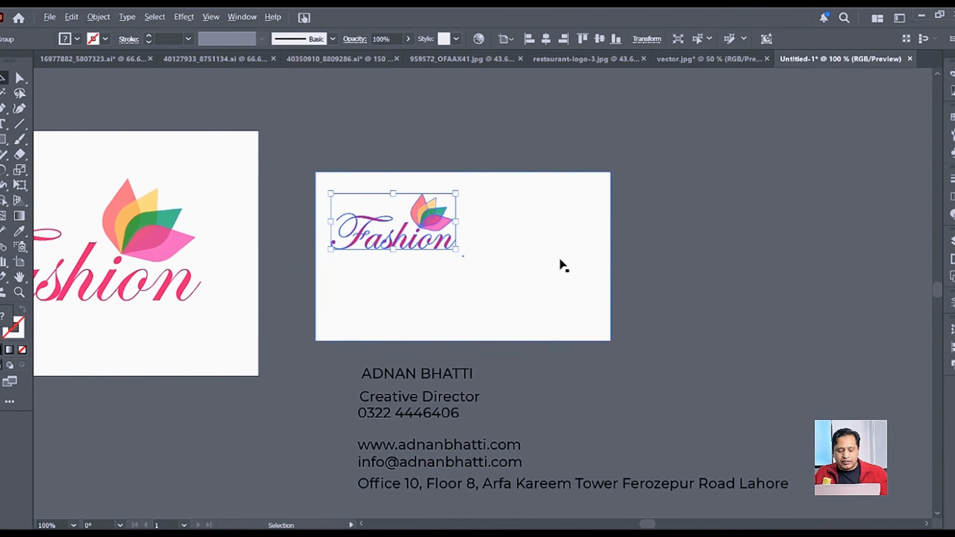
scroll(560, 260, "up", 1)
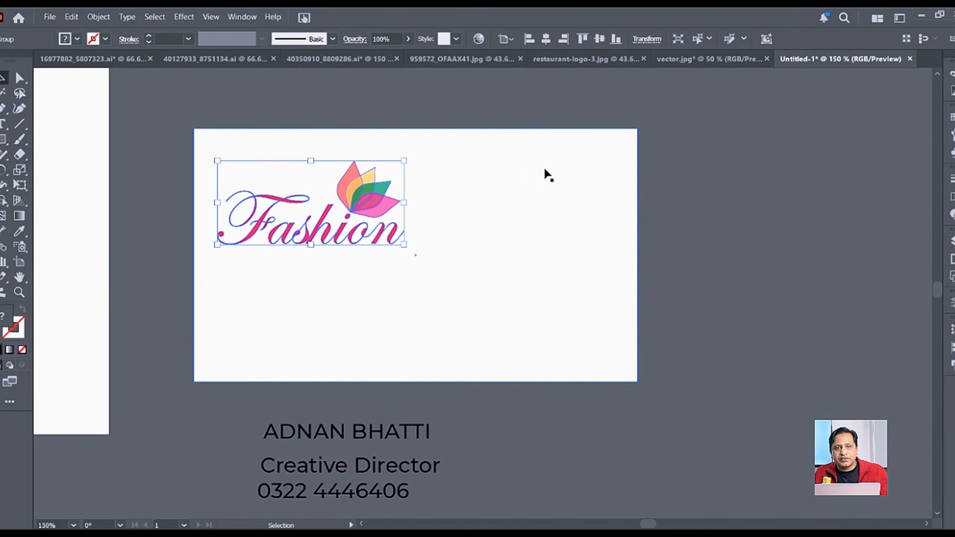
Step: Send the white card rectangle to the back, behind the Fashion logo
left_click(532, 194)
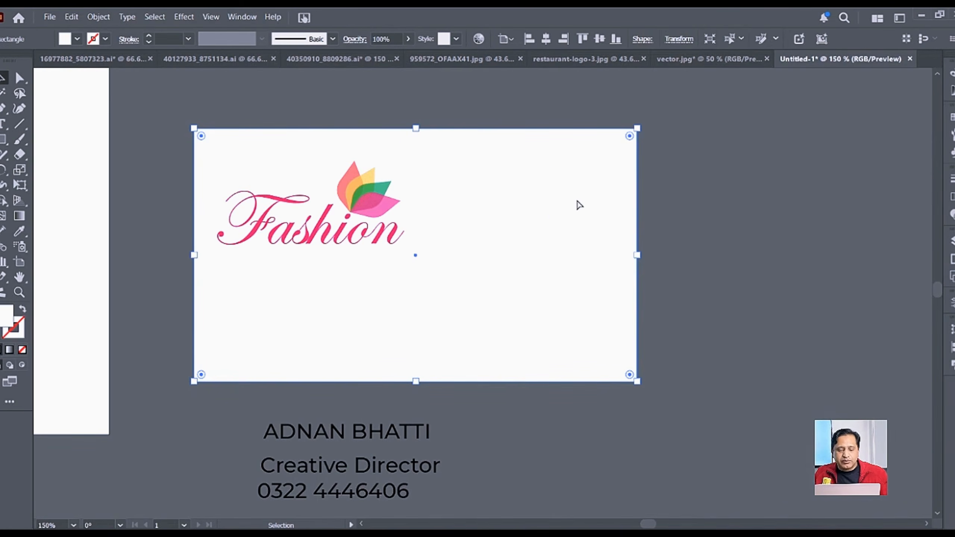
key("ctrl")
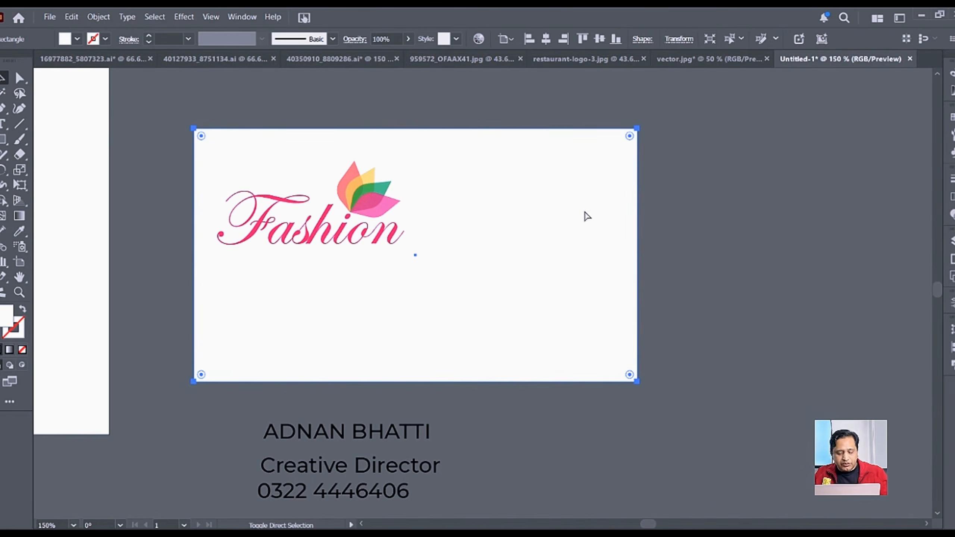
key("ctrl+shift+bracketright")
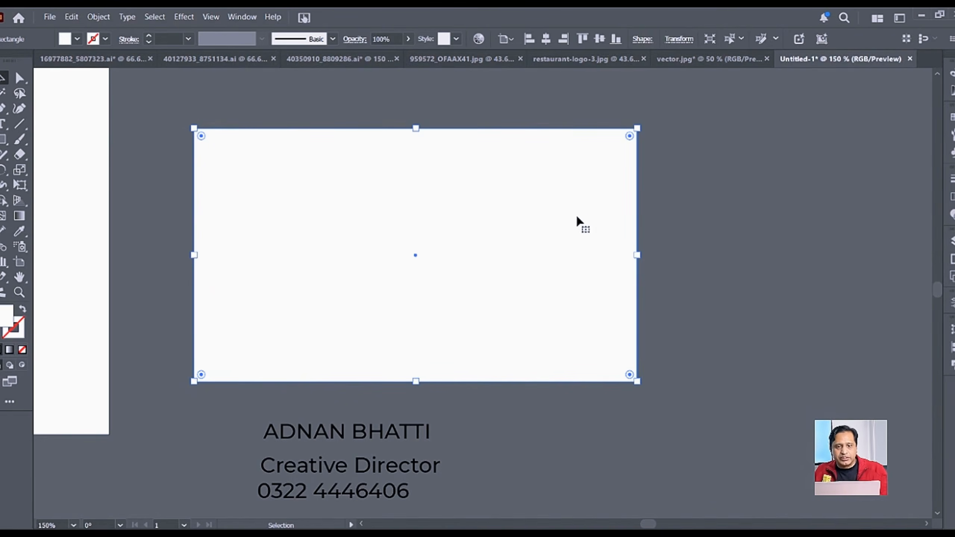
left_click(690, 113)
left_click(580, 203)
right_click(594, 171)
mouse_move(636, 467)
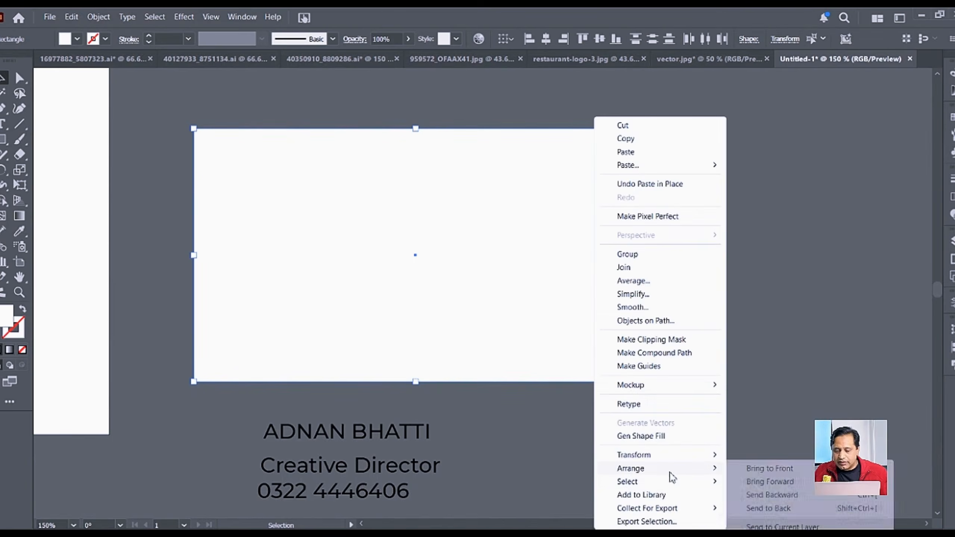
left_click(760, 507)
left_click(669, 410)
Step: Resize the white rectangle to 3.25 in wide by 1.75 in high
left_click(510, 206)
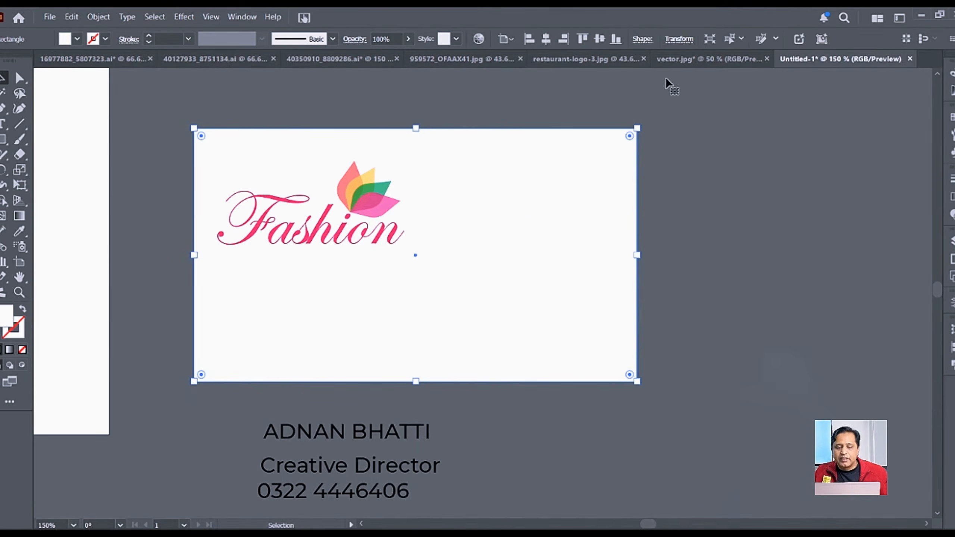
left_click(678, 39)
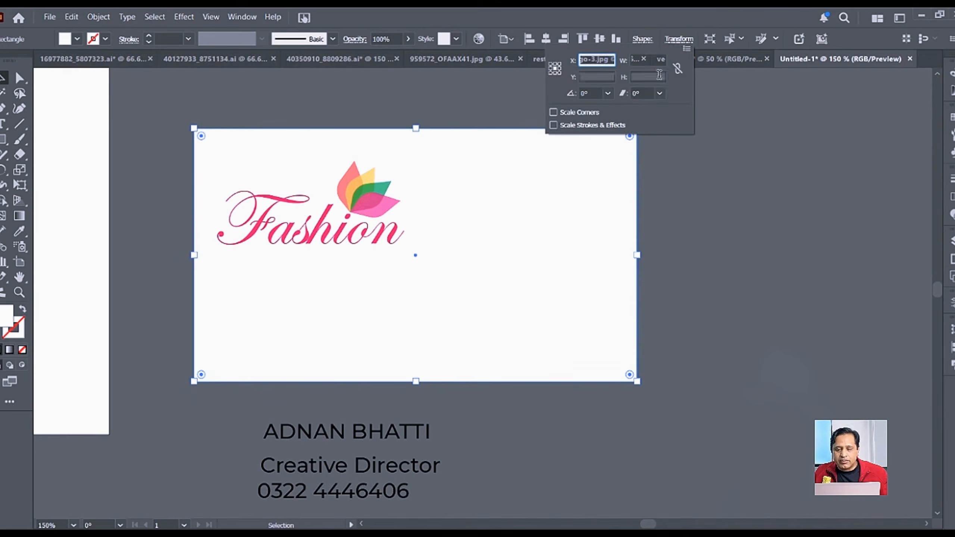
left_click(647, 60)
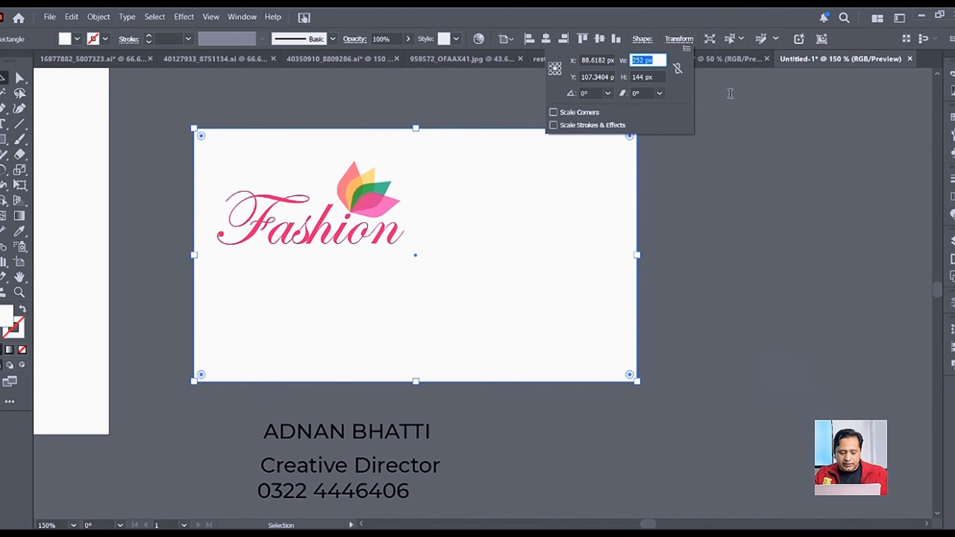
type("3.25")
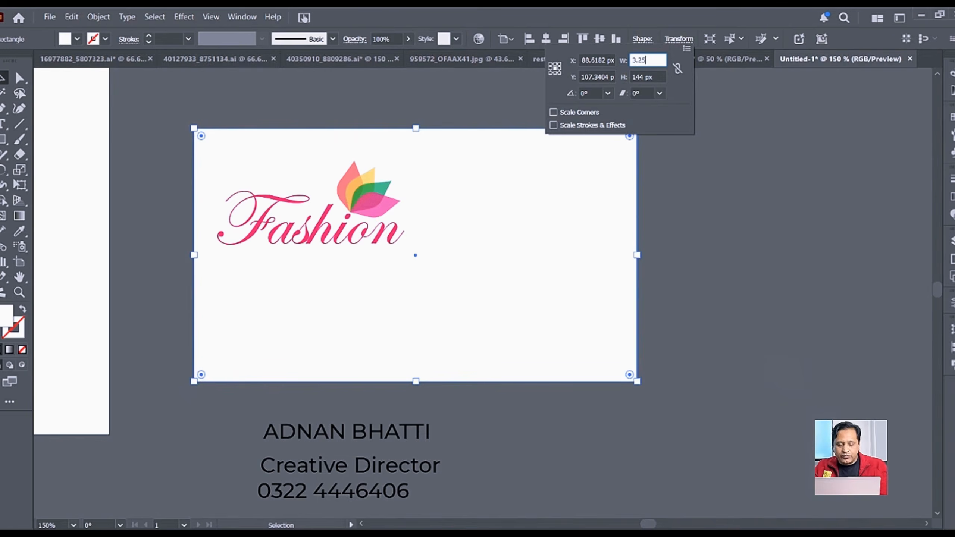
type("in")
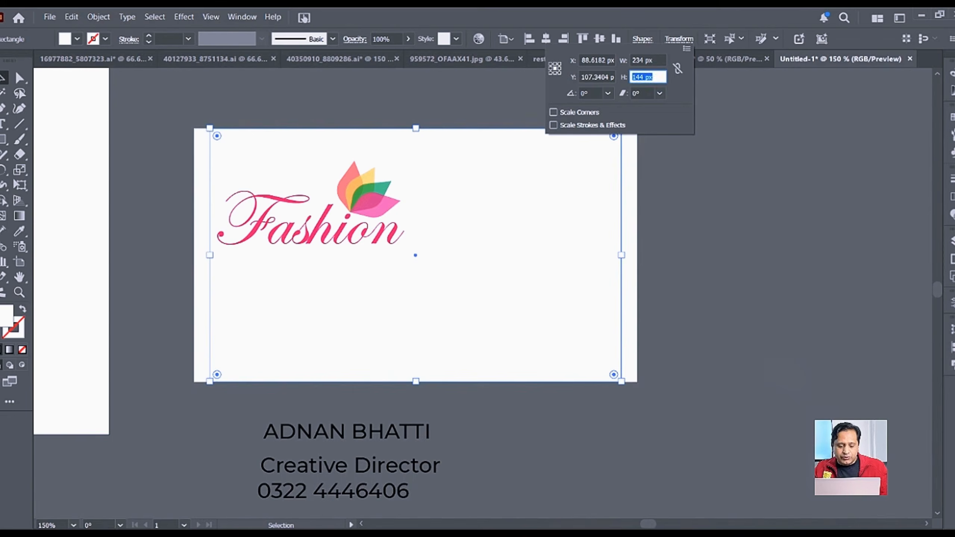
type("1.75in")
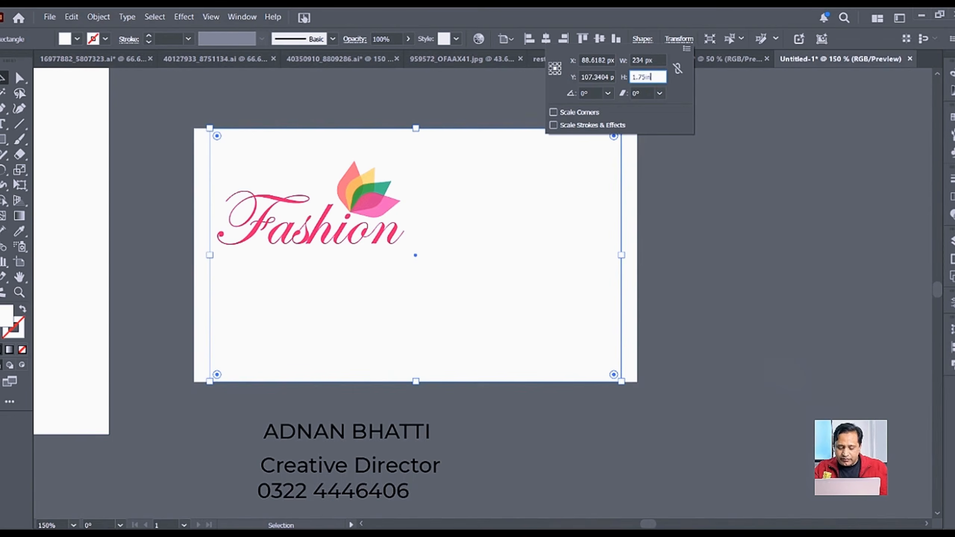
key("Return")
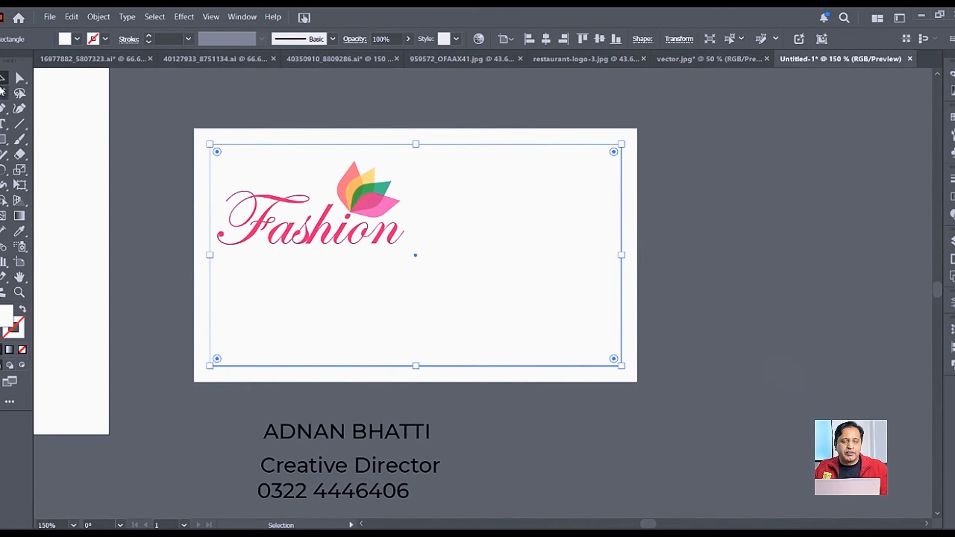
Step: Give the inset rectangle a pale stroke colour with a 0.5 pt weight
left_click(106, 39)
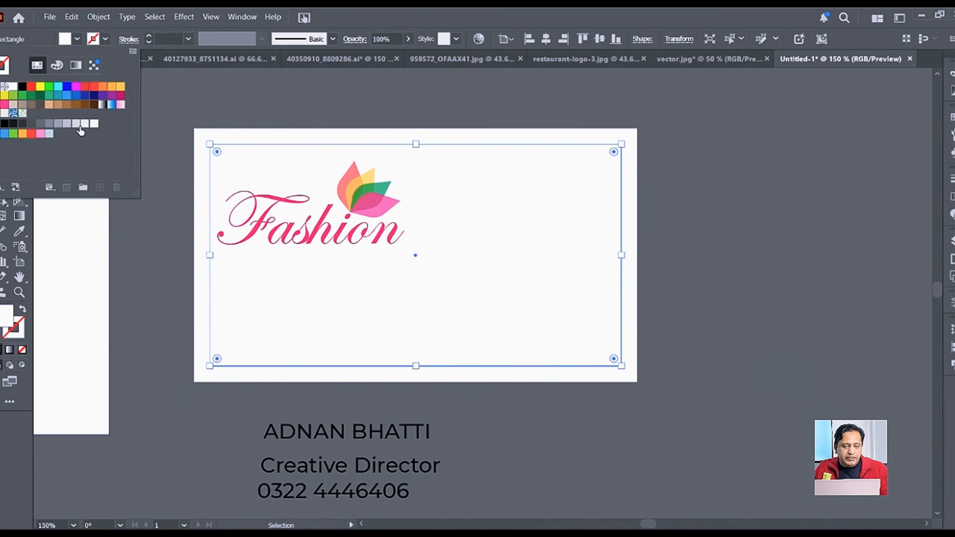
left_click(85, 125)
left_click(719, 239)
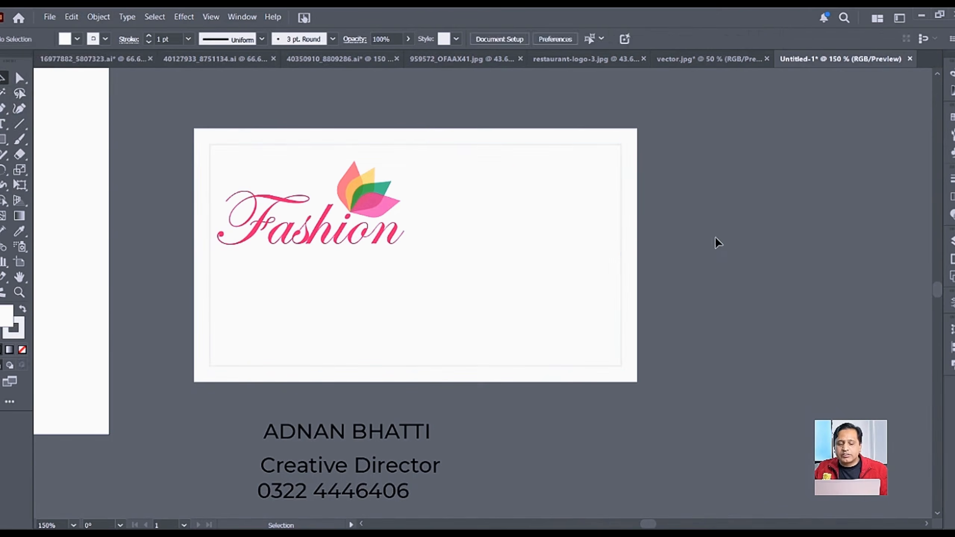
left_click(548, 175)
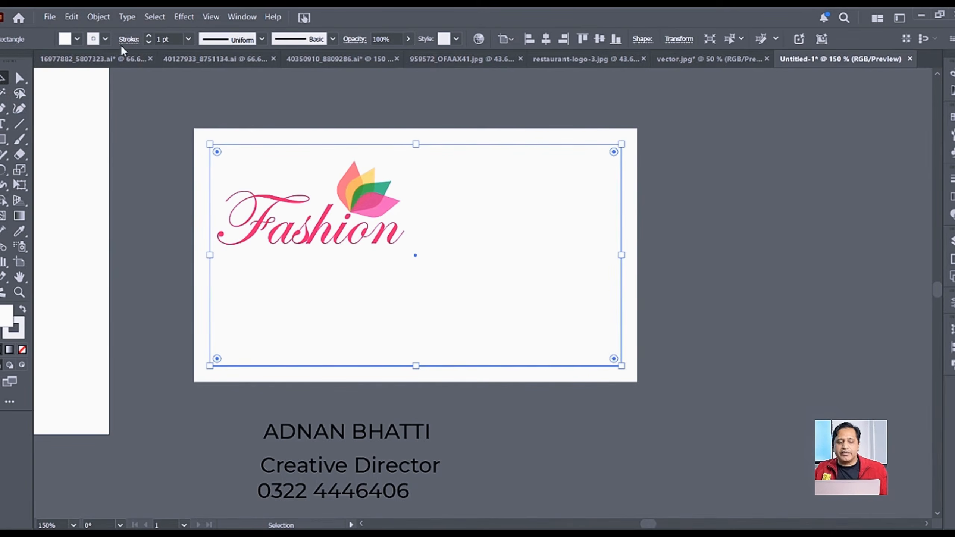
left_click(188, 39)
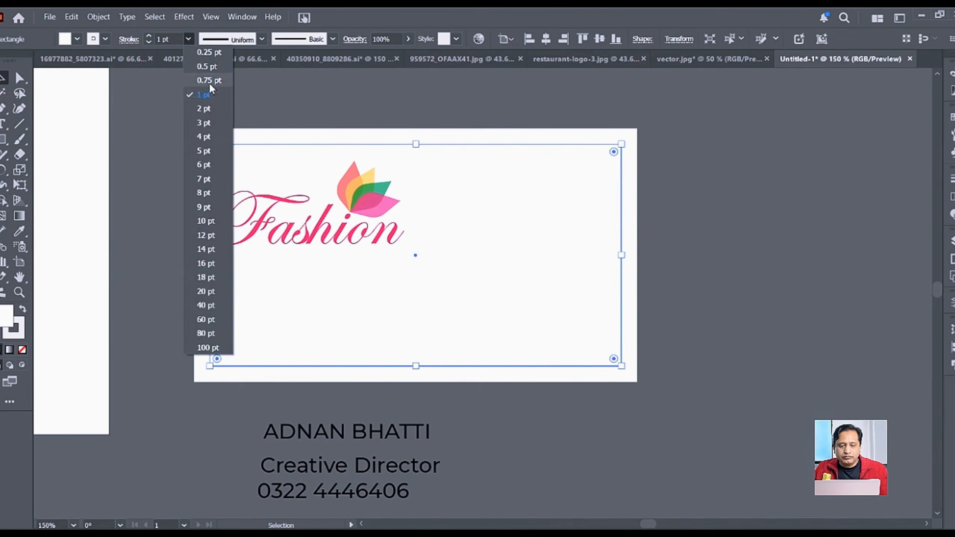
left_click(209, 68)
Step: Reposition the Fashion logo on the card and turn on the rulers with Ctrl+R
left_click(471, 164)
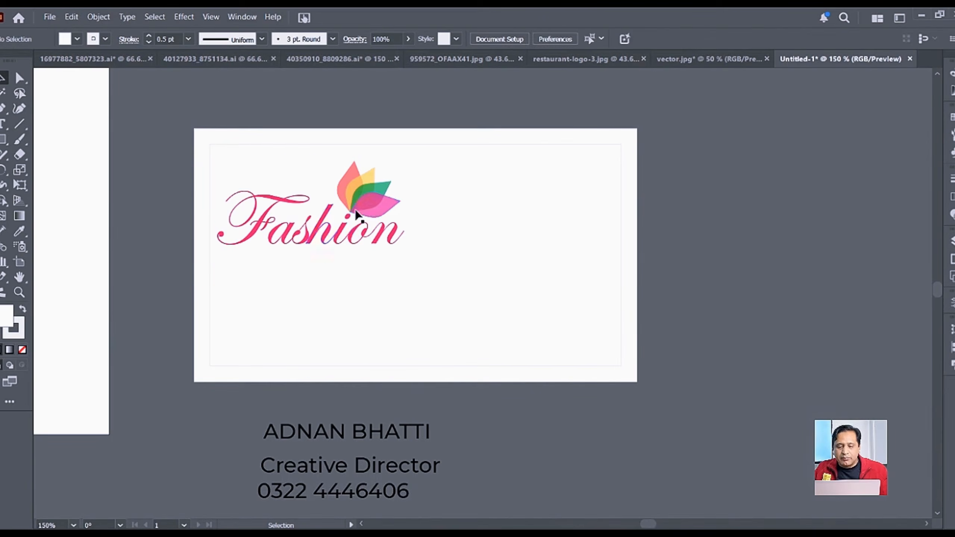
left_click(378, 217)
left_click_drag(377, 216, 347, 181)
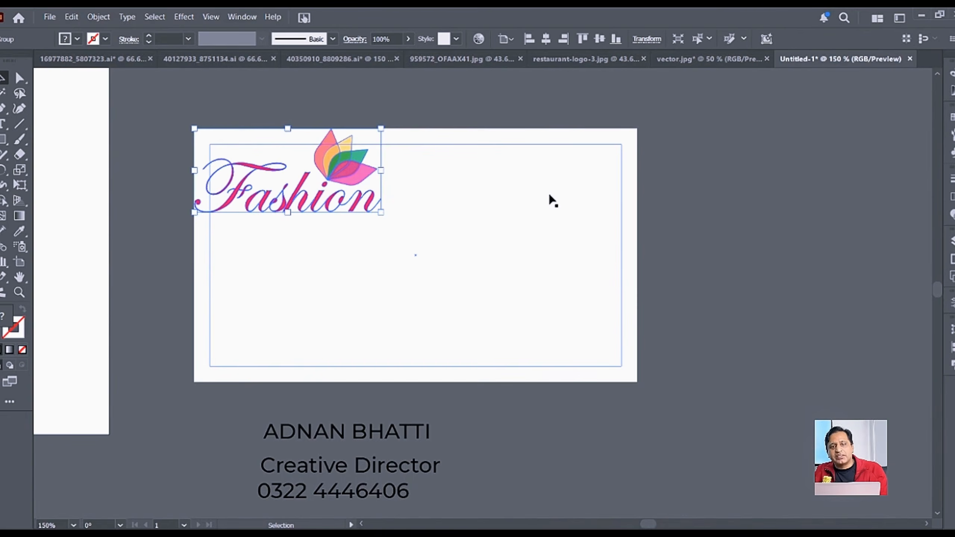
left_click_drag(331, 180, 359, 208)
left_click(539, 236)
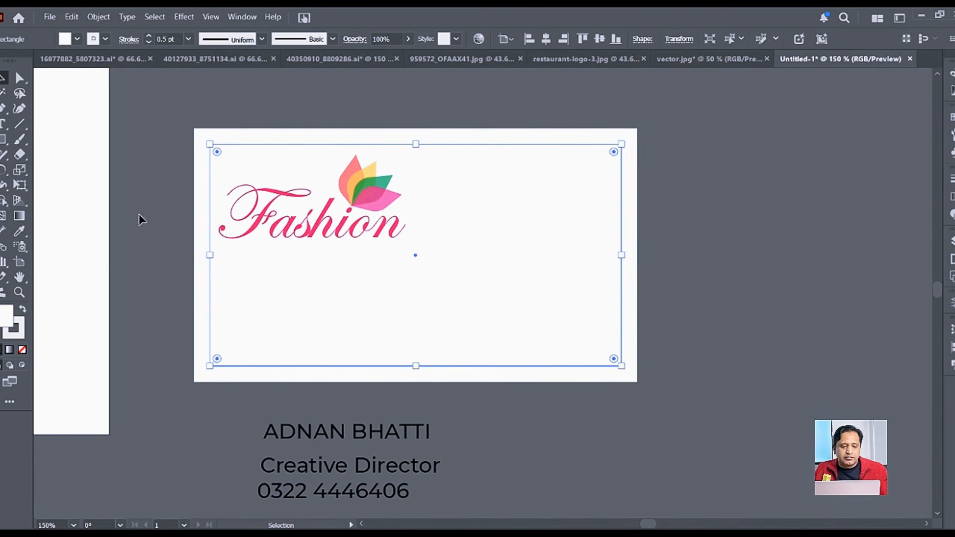
key("ctrl+r")
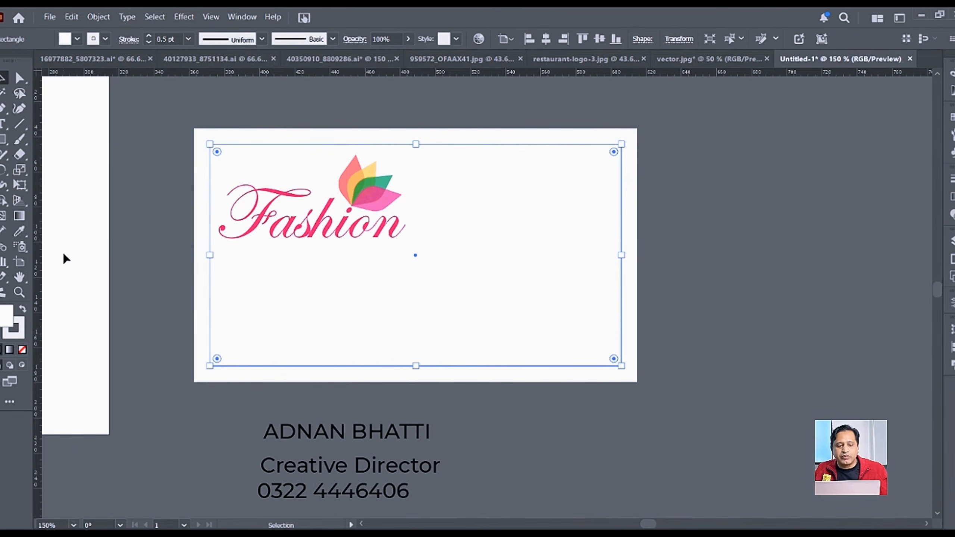
Step: Drag a vertical guide to the card centre, shrink and nudge the Fashion logo, and place the name below it
left_click_drag(40, 258, 416, 258)
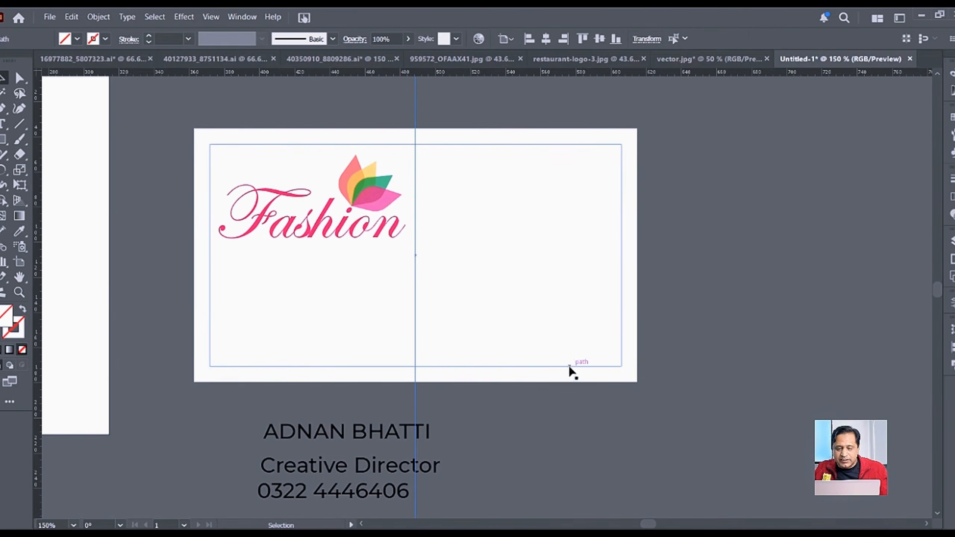
left_click(370, 189)
left_click_drag(407, 198, 394, 196)
key("Right")
key("Right")
key("Right")
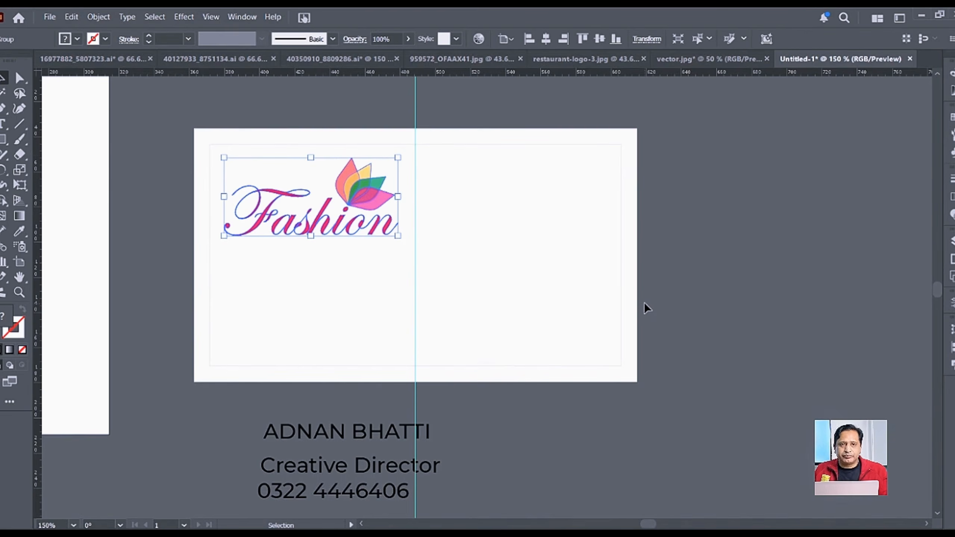
left_click(334, 439)
left_click_drag(366, 436, 334, 288)
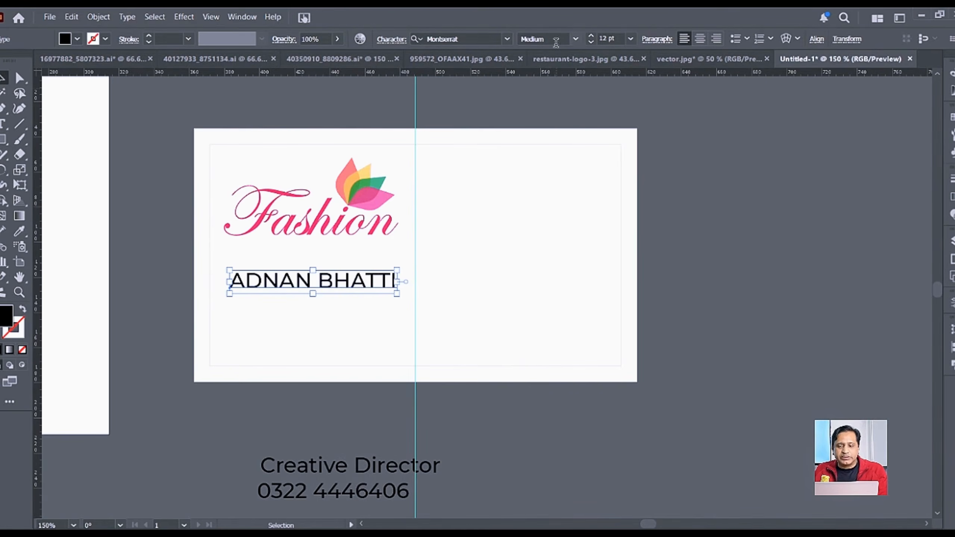
Step: Make the name bold and drag the Creative Director title and phone lines beneath it
left_click(575, 39)
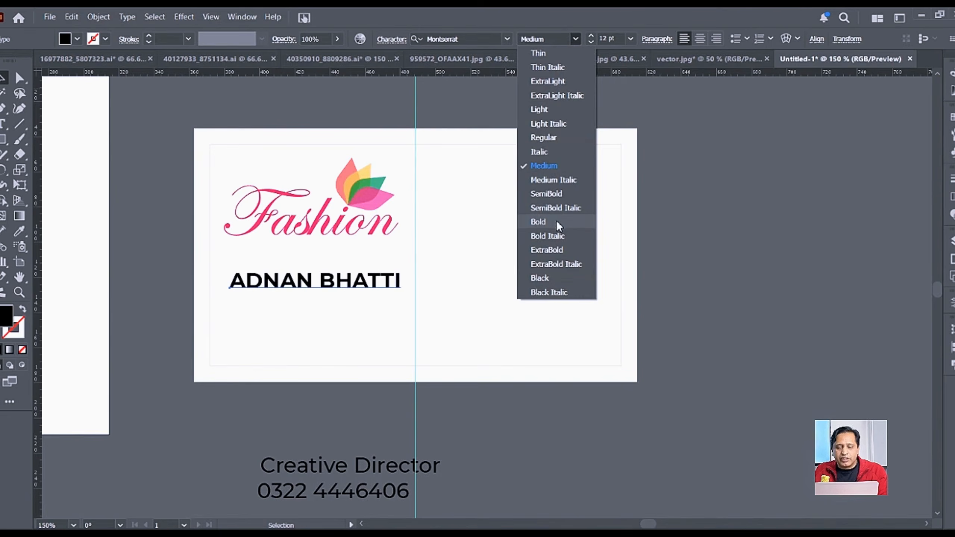
left_click(552, 250)
left_click(709, 231)
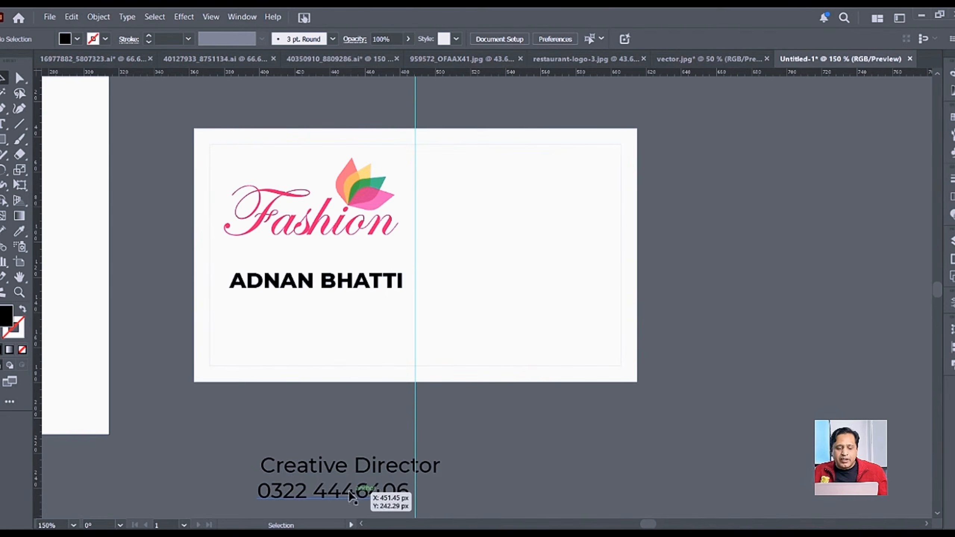
left_click(354, 465)
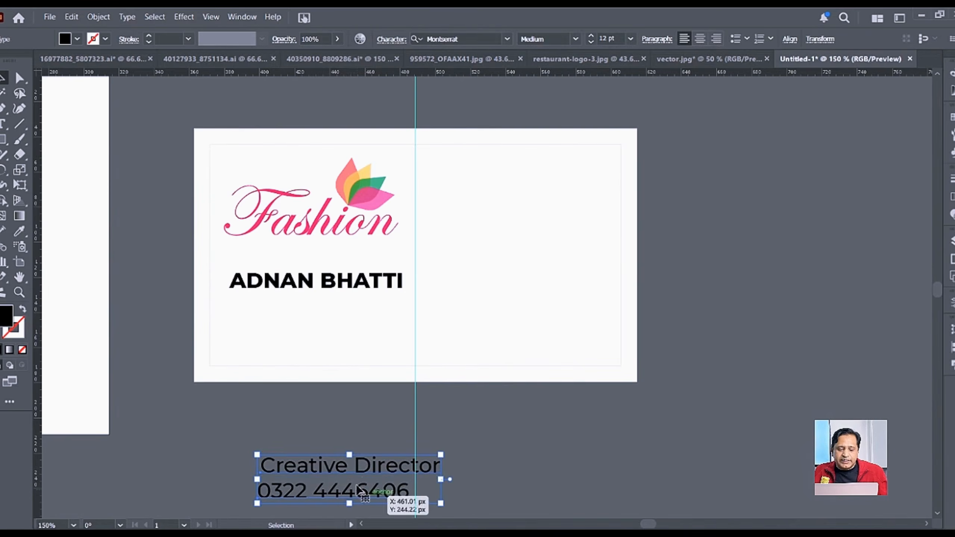
left_click_drag(378, 468, 359, 322)
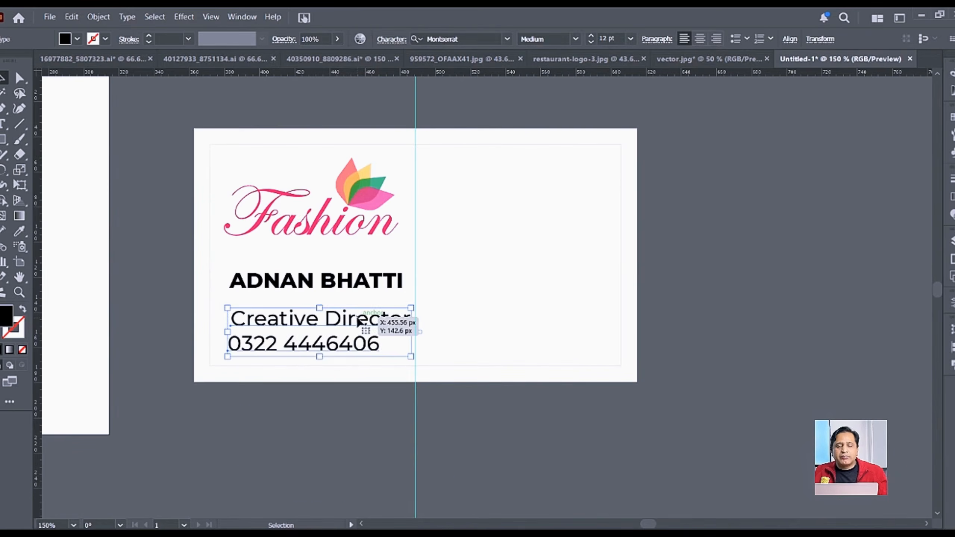
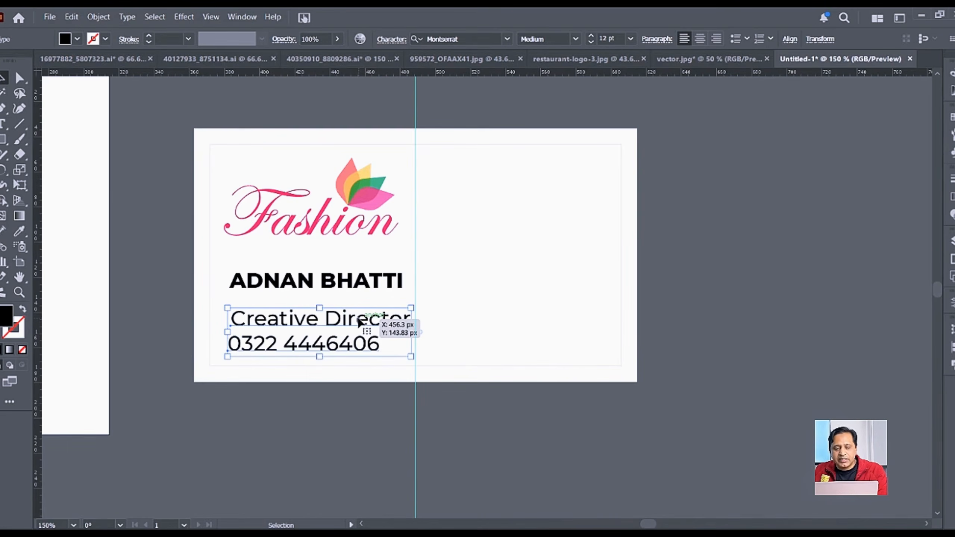
Step: Set the Creative Director title and phone number text to 9 pt
left_click_drag(358, 322, 359, 323)
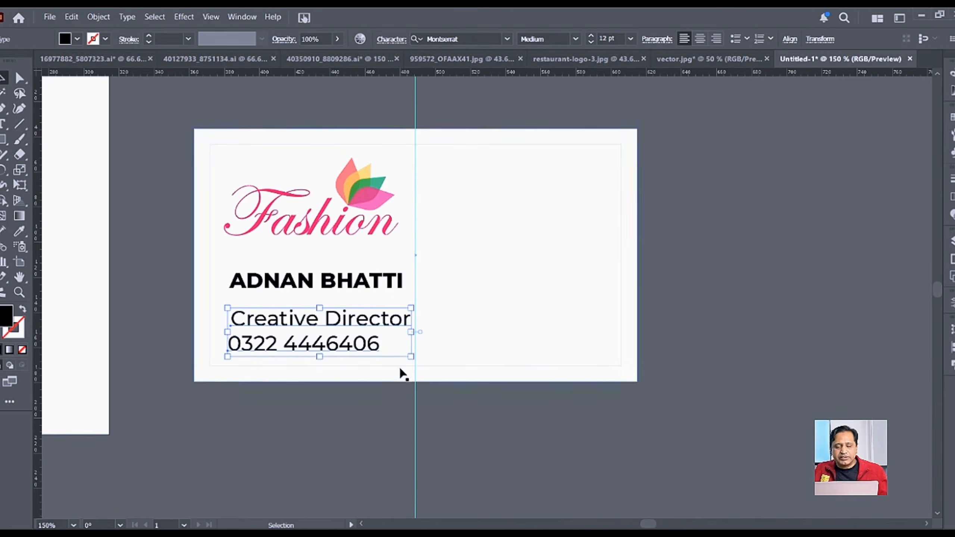
left_click(623, 34)
type("10")
key("Return")
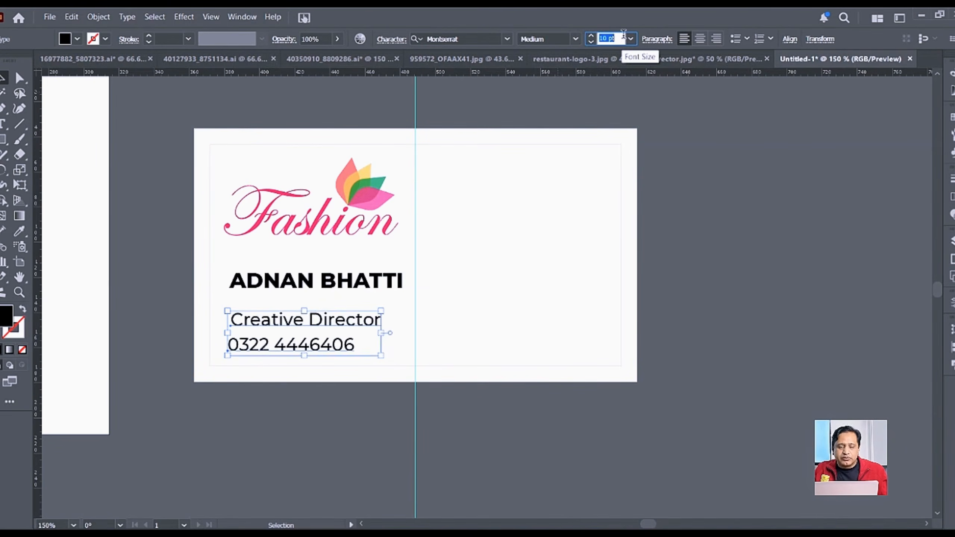
type("9")
key("Return")
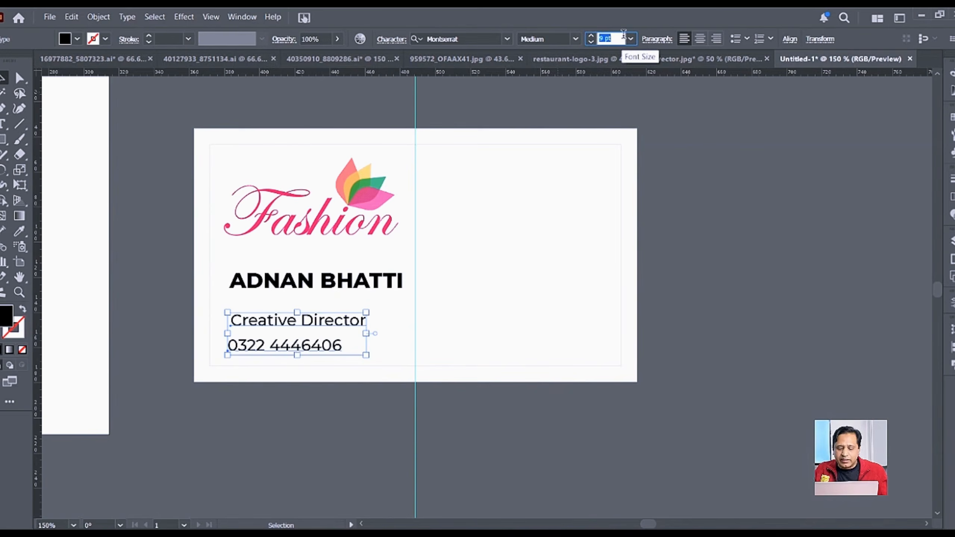
Step: Move the Creative Director and phone lines up close beneath the name
left_click(330, 416)
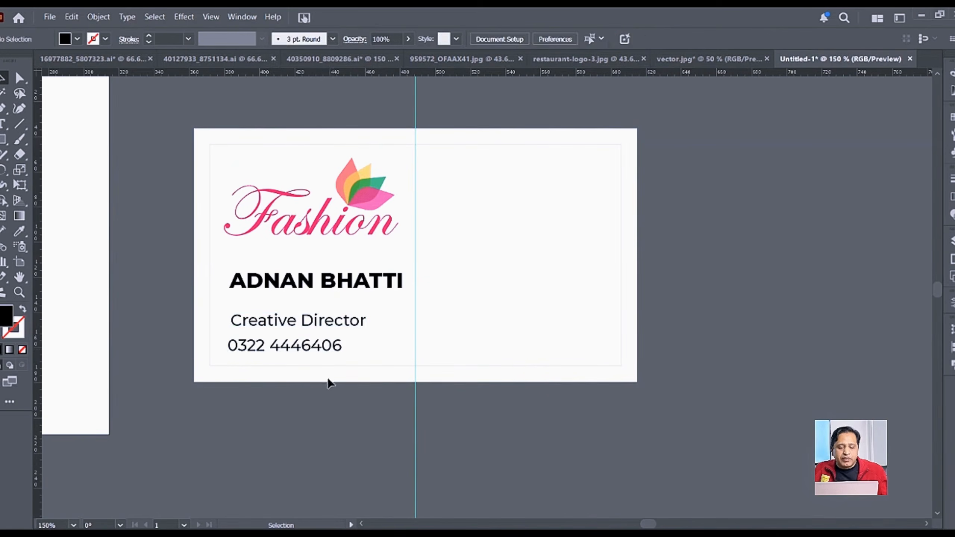
left_click_drag(332, 326, 331, 310)
left_click_drag(320, 349, 320, 329)
left_click(336, 427)
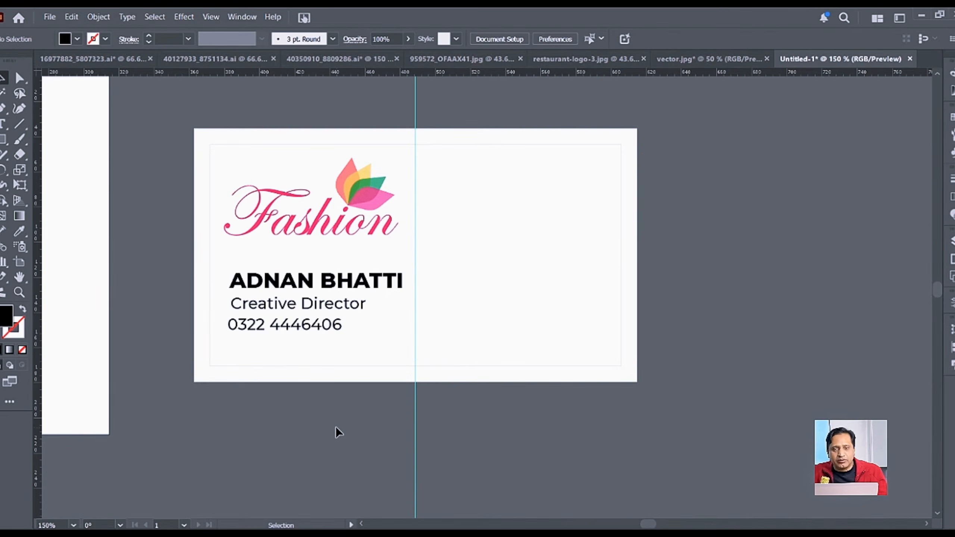
left_click_drag(316, 326, 358, 307)
Step: Colour the title and phone number lines dark grey
left_click(361, 306, "shift")
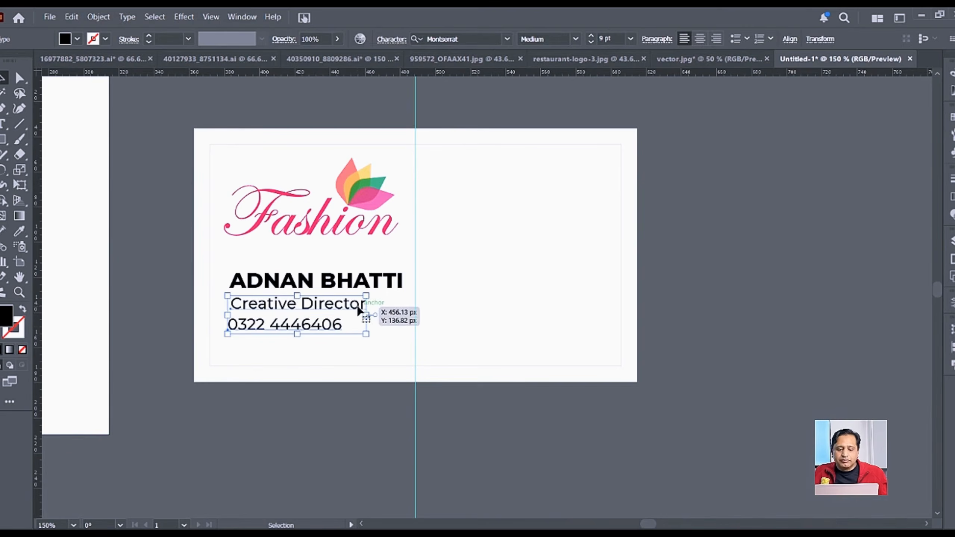
left_click(79, 39)
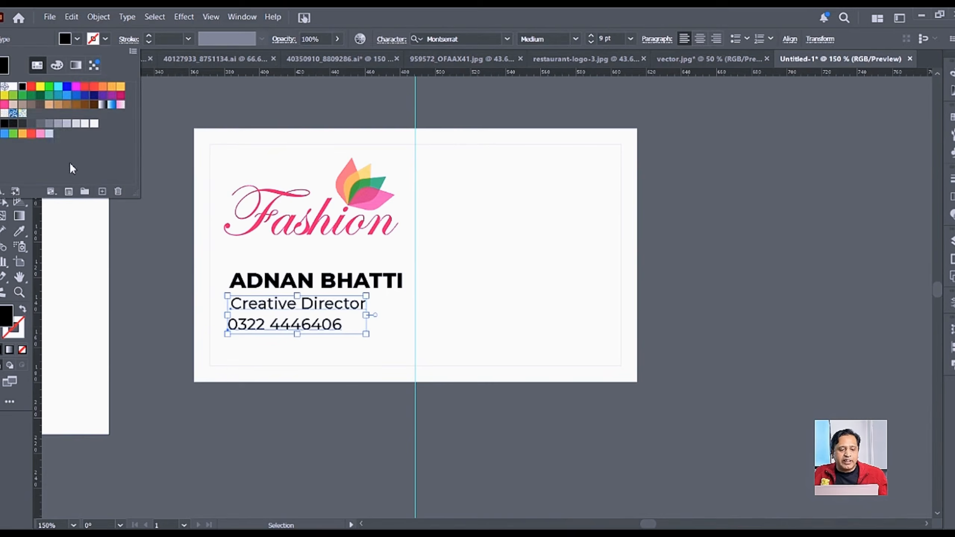
left_click(24, 126)
left_click(386, 446)
left_click(386, 446)
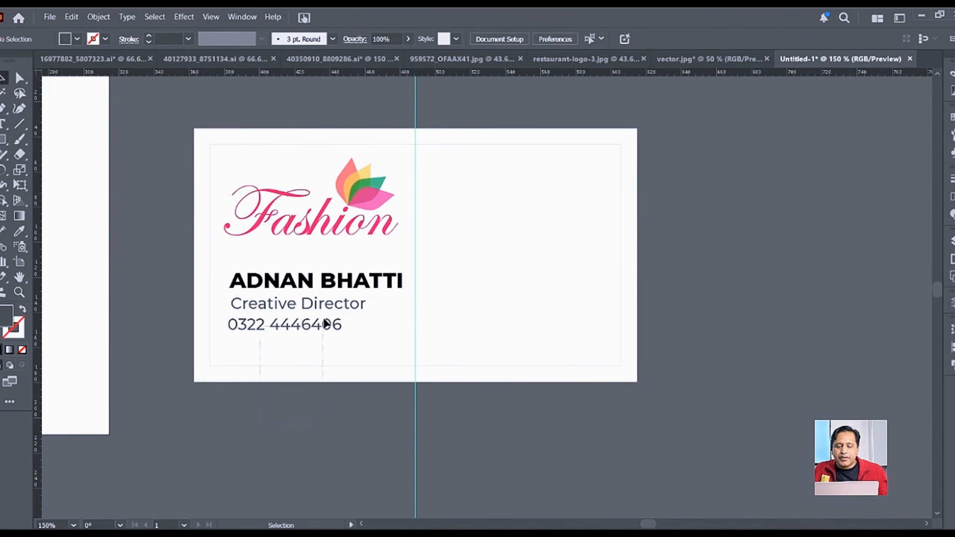
Step: Left-align the name, title and phone lines, then nudge the block slightly left
key("ctrl+a")
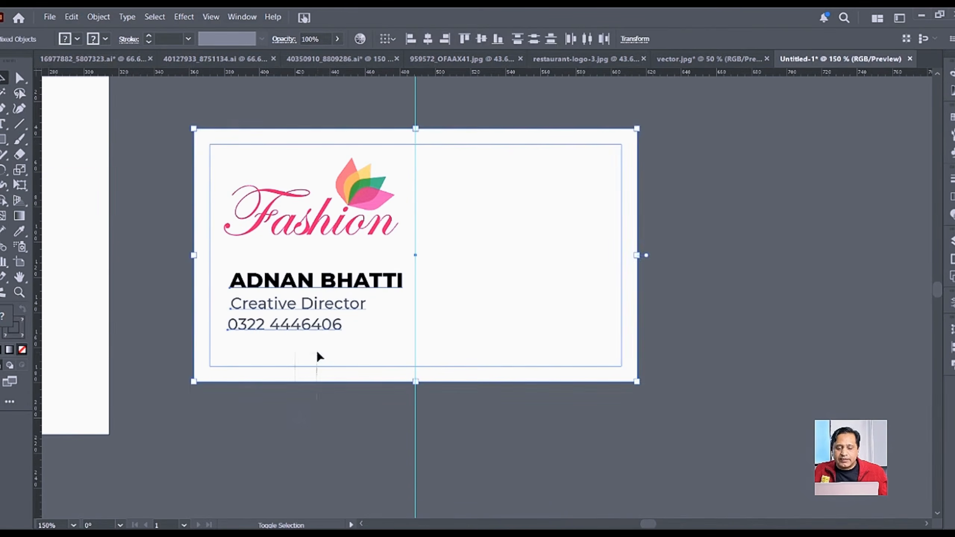
left_click(325, 317)
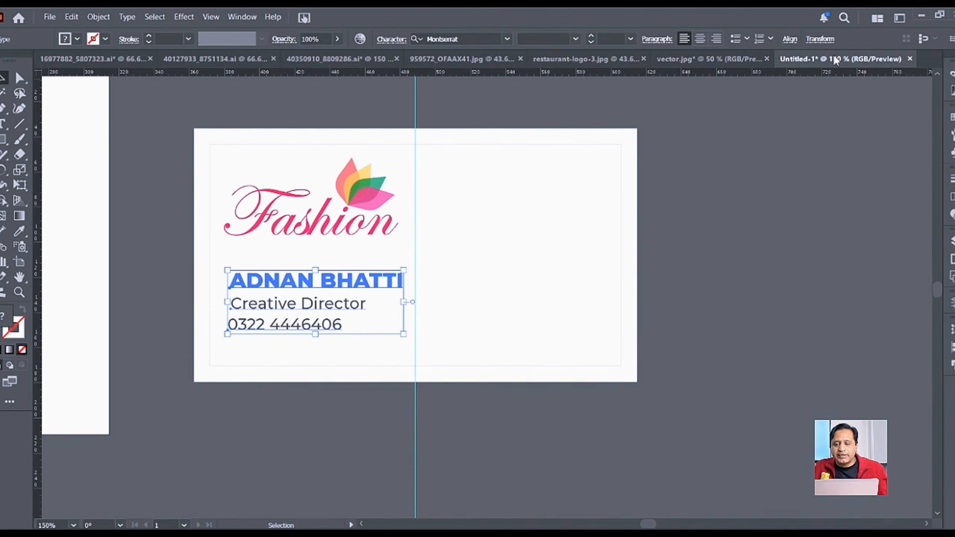
left_click(789, 39)
left_click(654, 75)
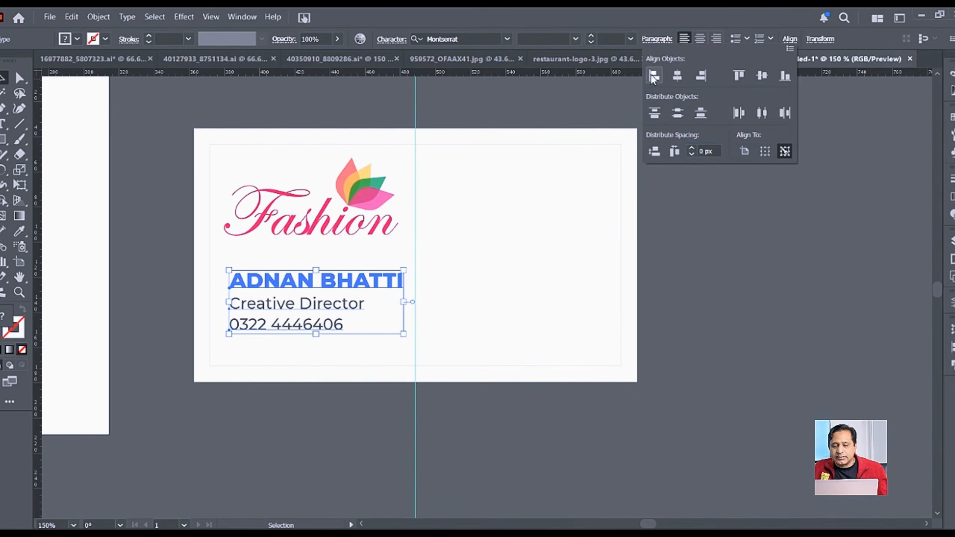
left_click(246, 424)
left_click_drag(271, 408, 350, 258)
left_click(371, 340, "shift")
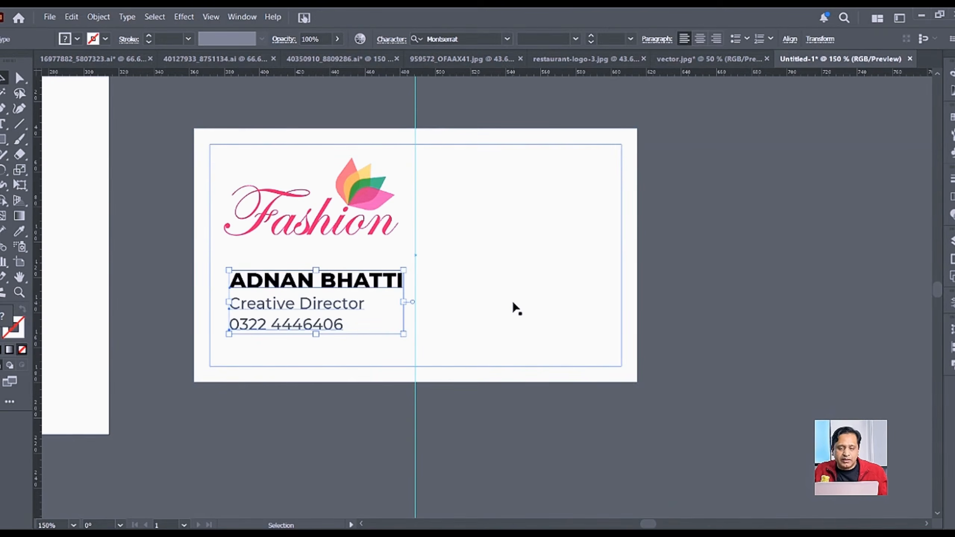
key("Left")
key("Left")
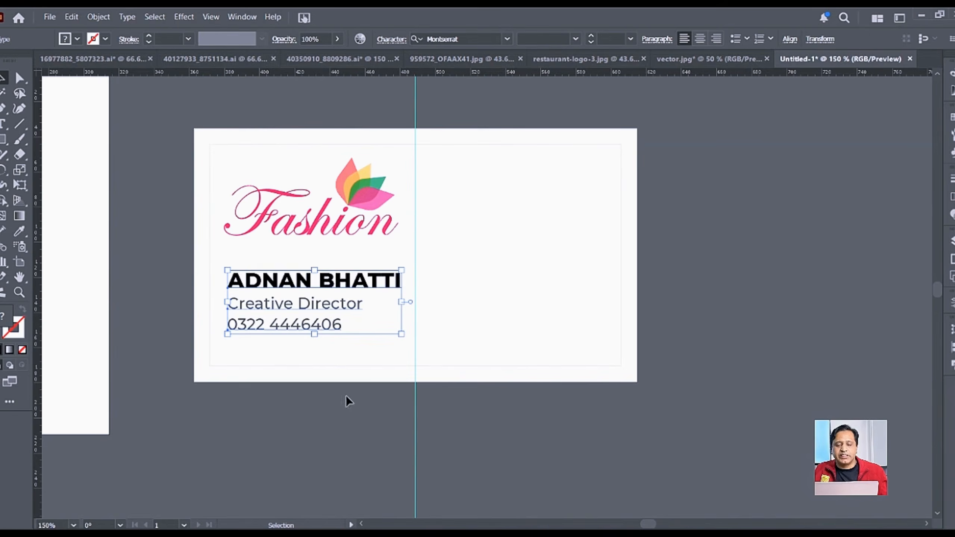
left_click(346, 402)
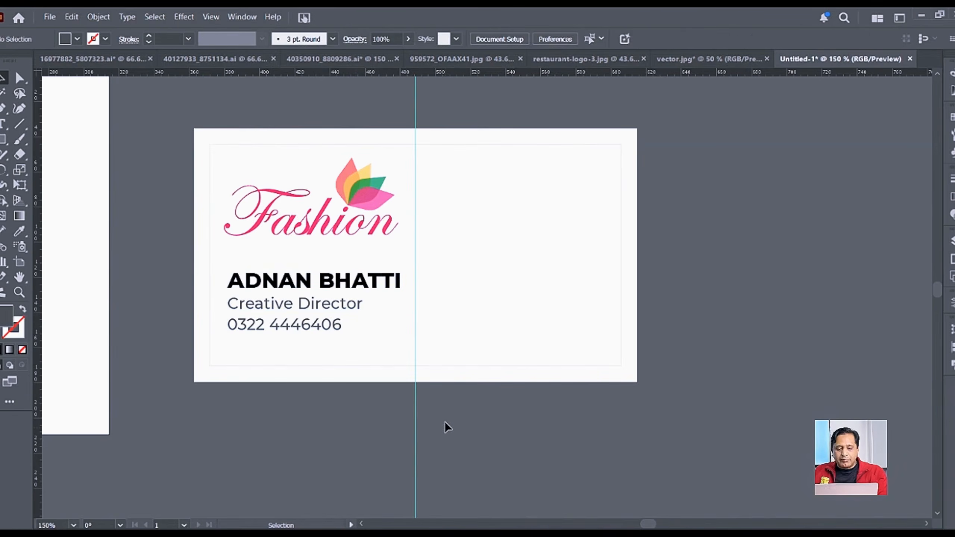
Step: Move the website, e-mail and address lines onto the card's right half
scroll(444, 416, "down", 1)
left_click_drag(537, 458, 514, 393)
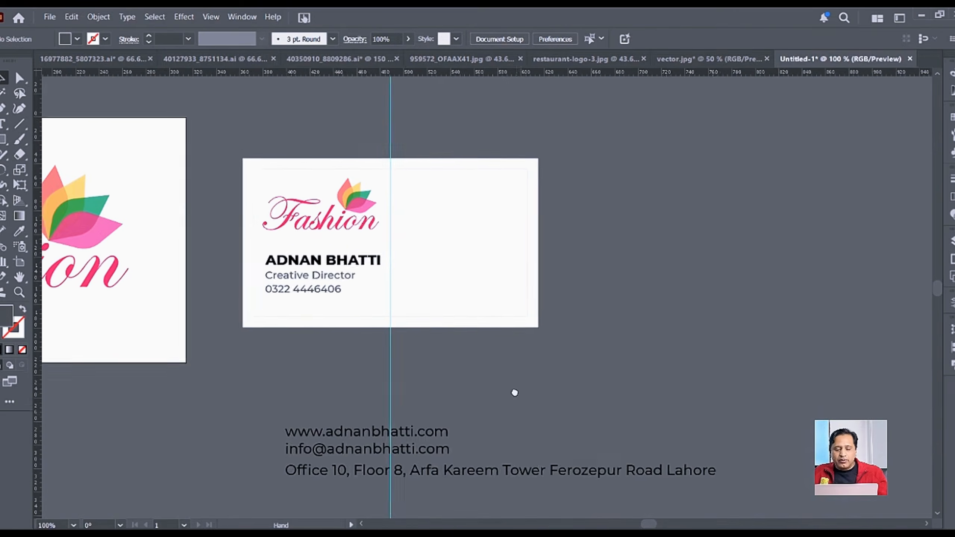
left_click_drag(452, 477, 532, 262)
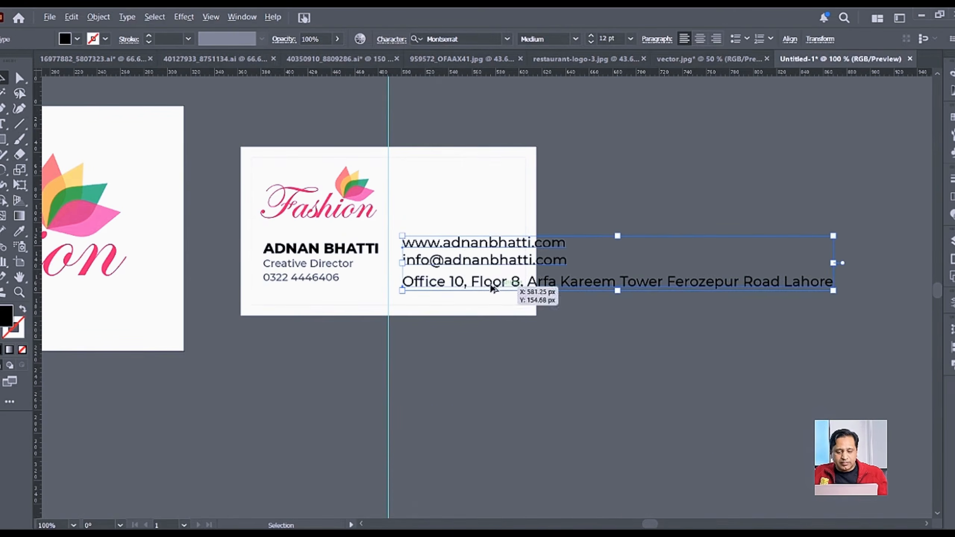
scroll(494, 284, "up", 1)
left_click_drag(449, 365, 484, 362)
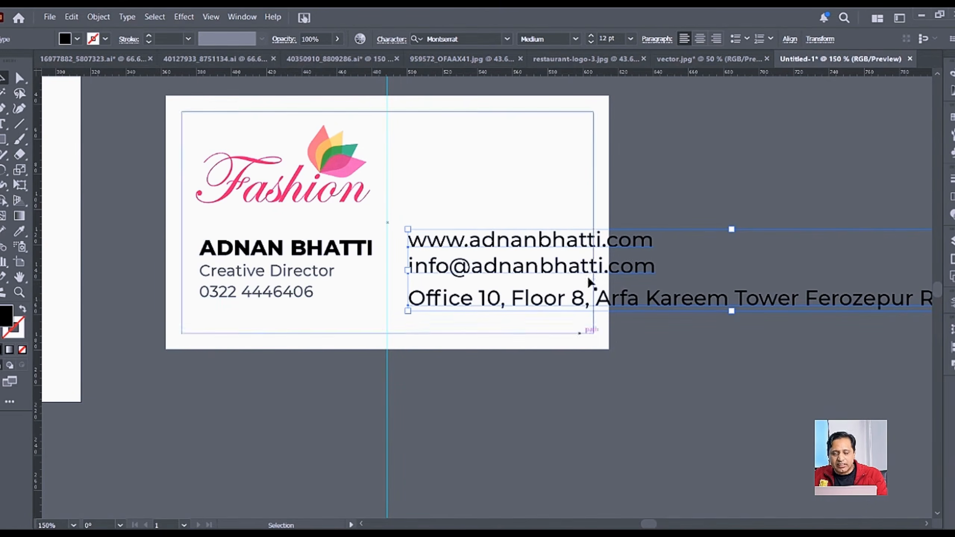
Step: Copy the Creative Director grey style onto the contact lines with the Eyedropper
left_click(19, 231)
left_click(297, 271)
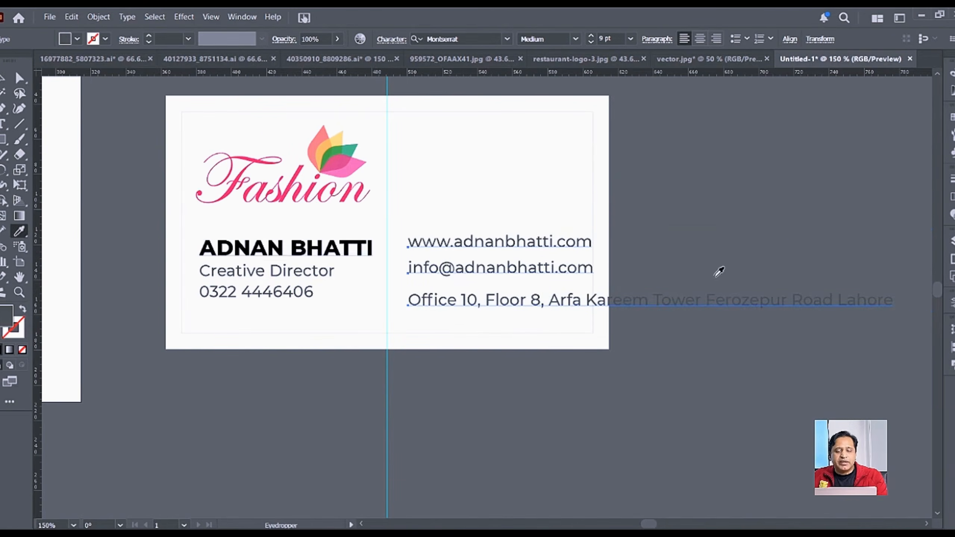
left_click(2, 79)
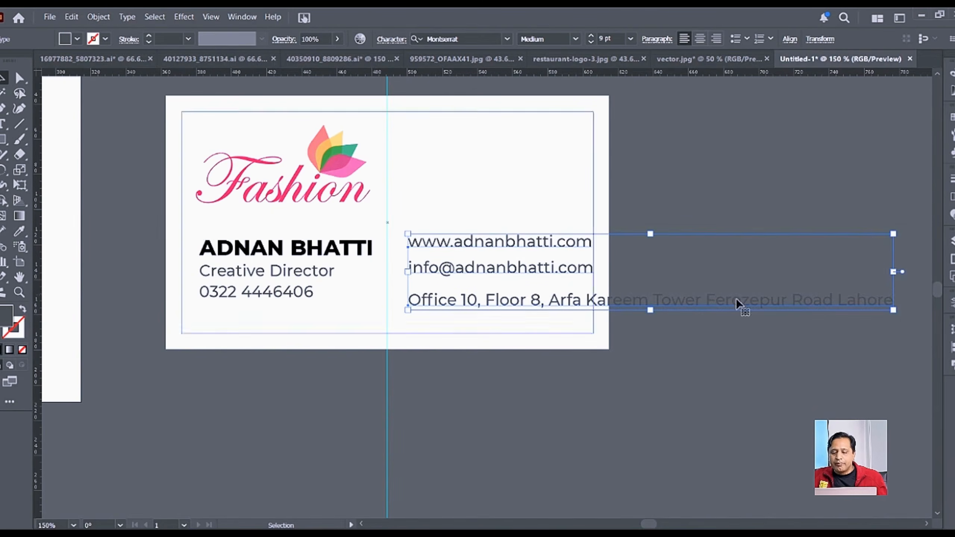
left_click(675, 204)
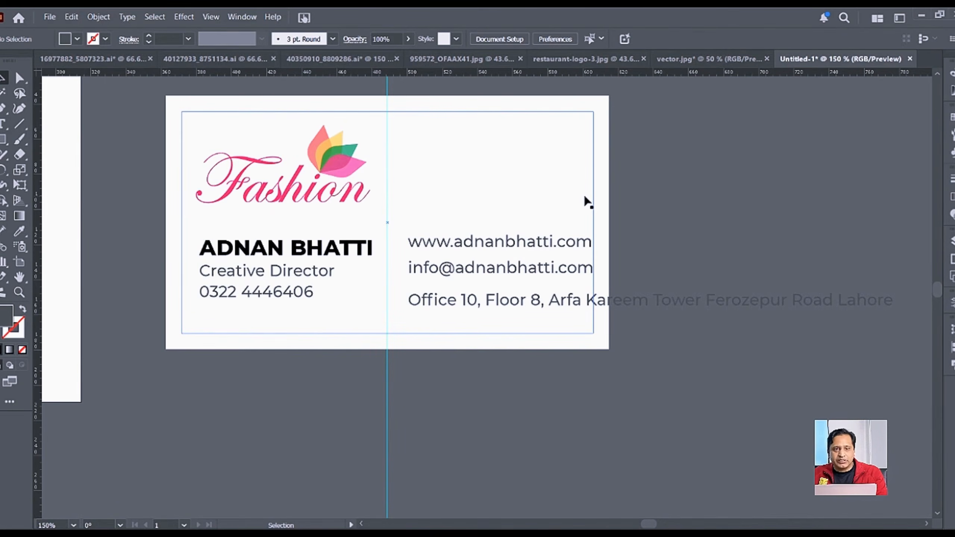
Step: Reposition the three contact lines to line up with the name block
left_click(531, 248)
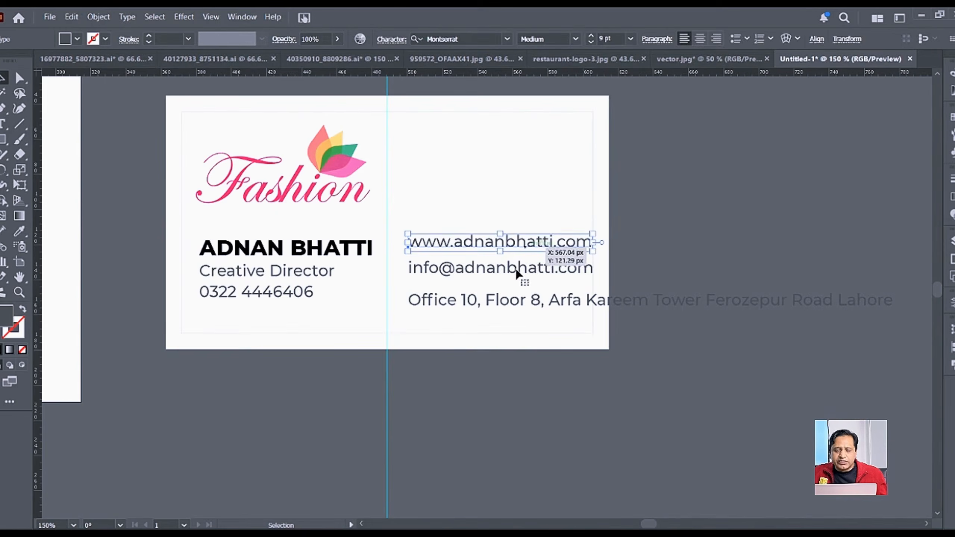
left_click(519, 269, "shift")
left_click(510, 302, "shift")
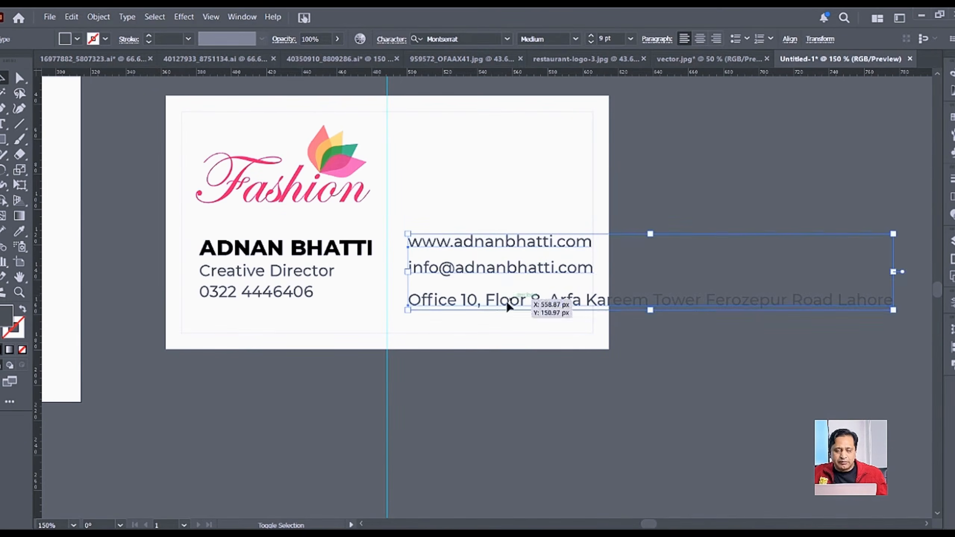
left_click_drag(526, 263, 502, 170)
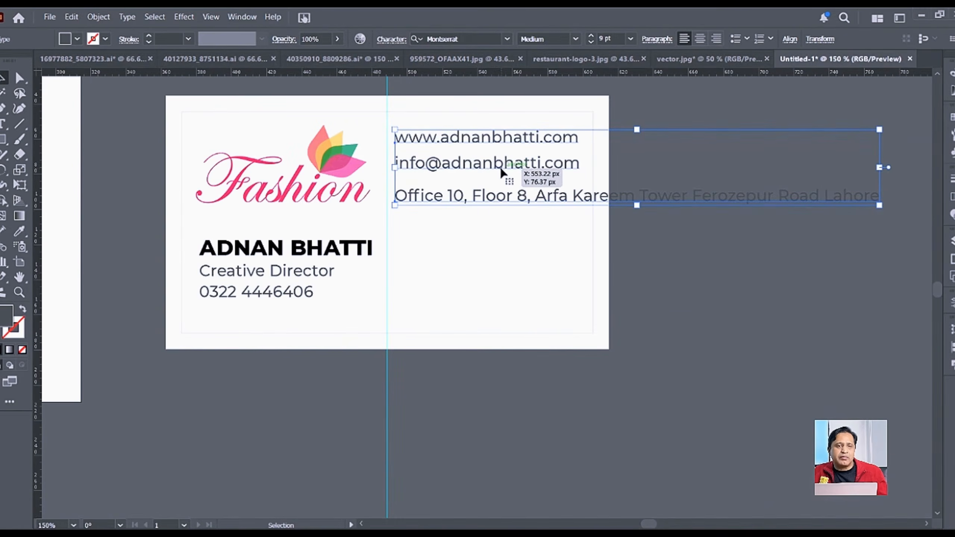
left_click_drag(504, 183, 503, 277)
left_click(730, 194)
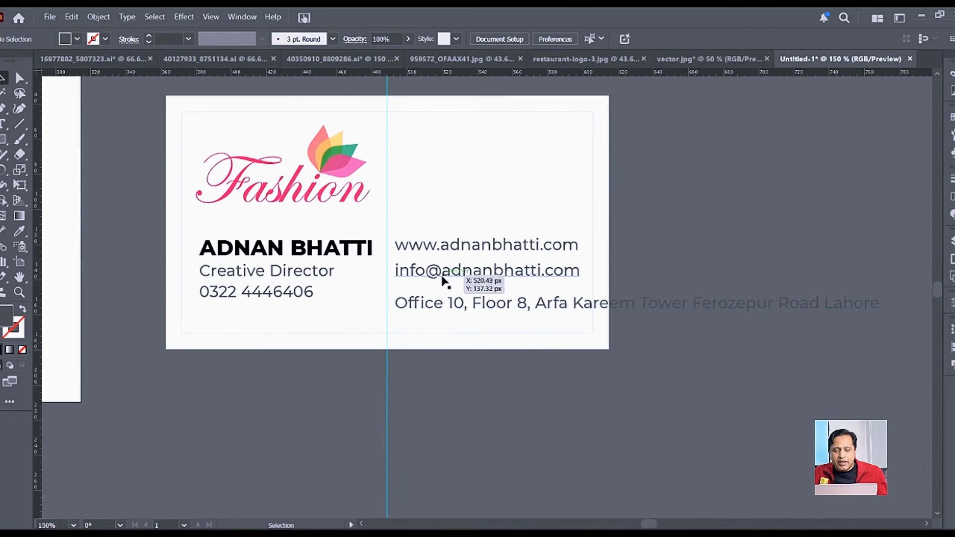
Step: Set the website, e-mail and address lines to 8.5 pt
left_click(476, 305)
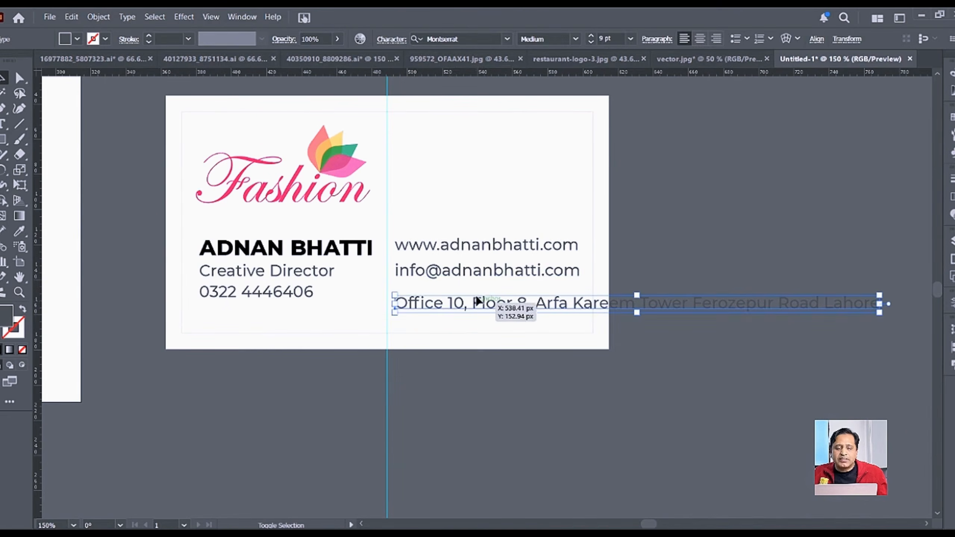
left_click(489, 272, "shift")
left_click(501, 246, "shift")
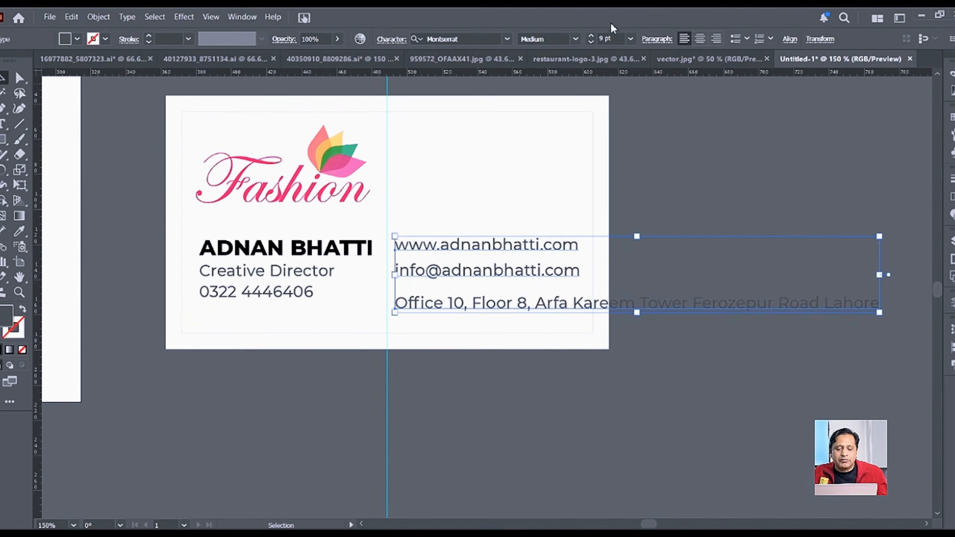
left_click(621, 37)
key("ctrl+a")
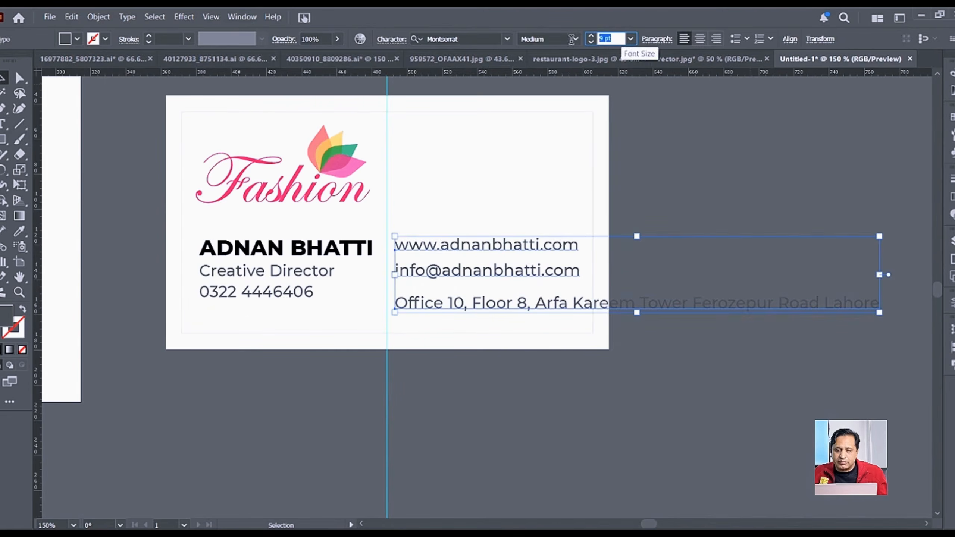
type("8.")
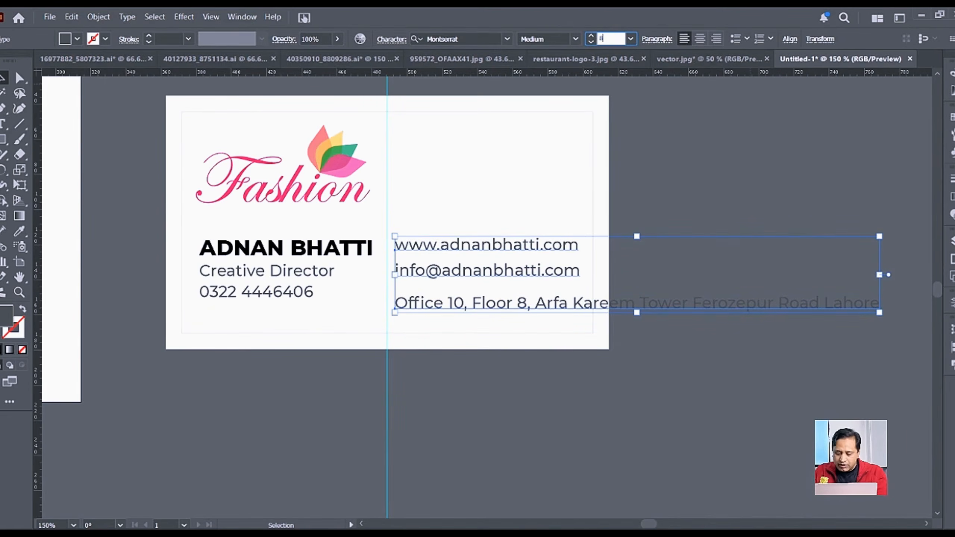
type("5")
key("Return")
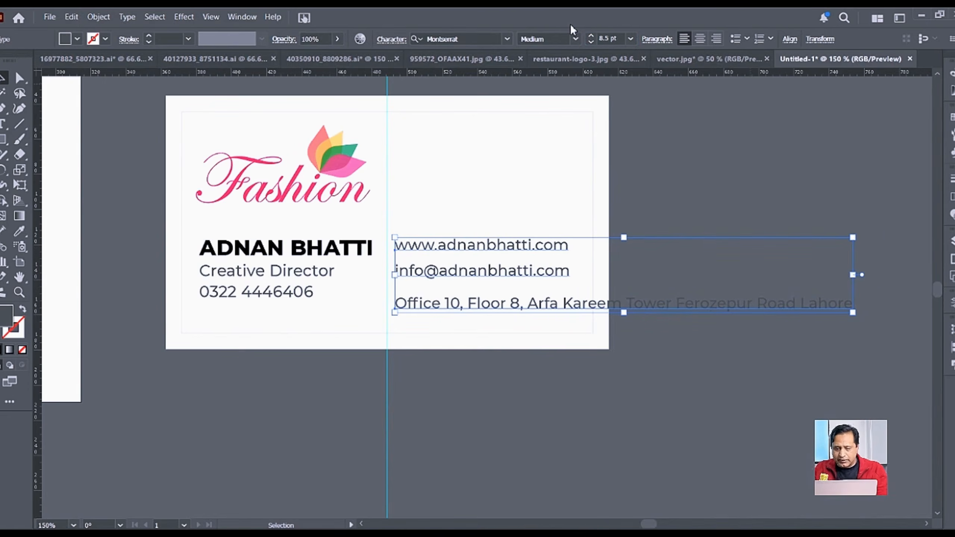
left_click(677, 173)
Step: Nudge the address and e-mail lines upward to tighten the contact block
left_click(502, 302)
key("Up")
key("Up")
key("Up")
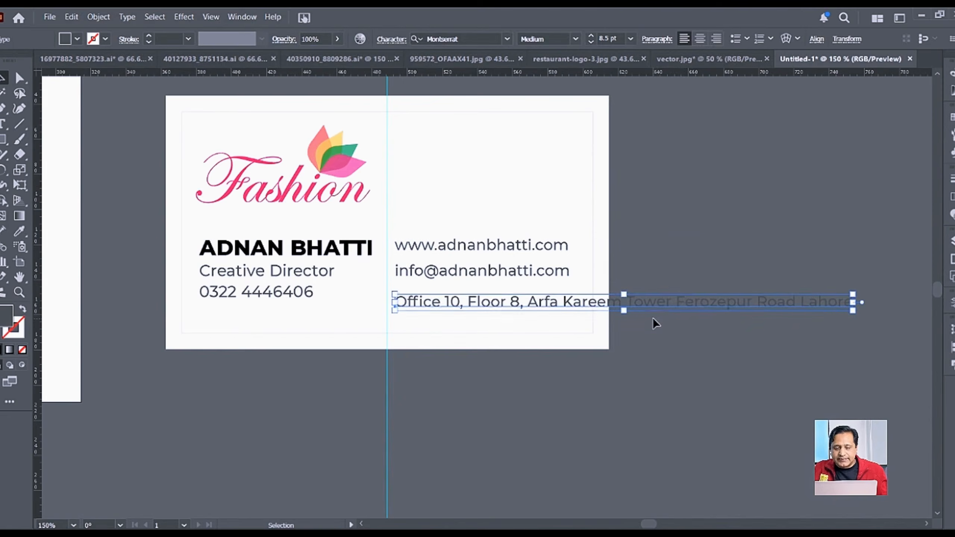
key("Up")
key("Up")
key("Up")
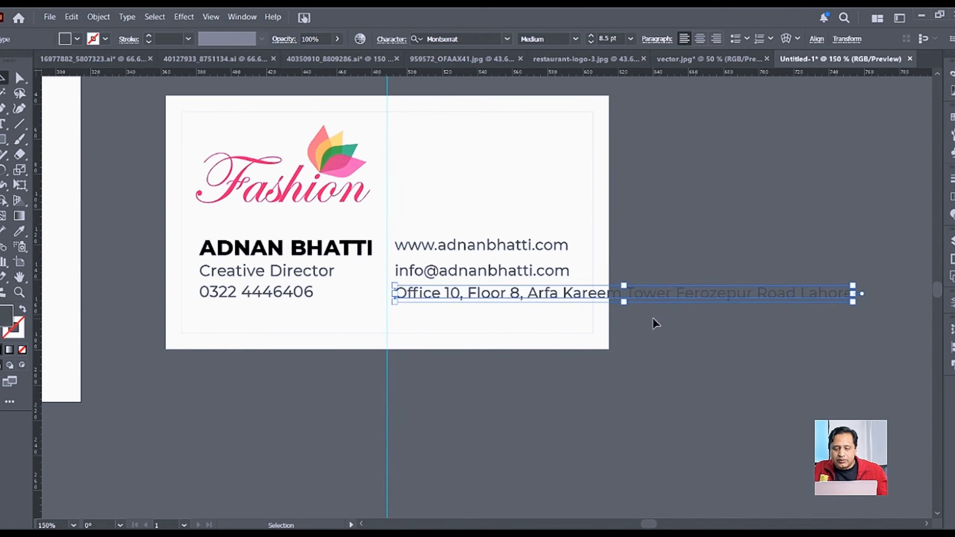
left_click(526, 276, "shift")
key("Up")
key("Up")
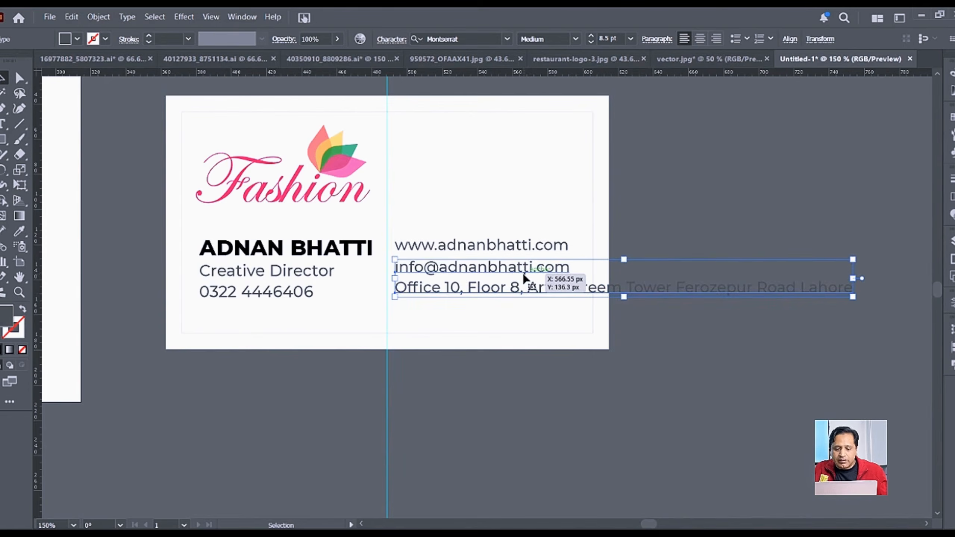
key("Up")
double_click(558, 293)
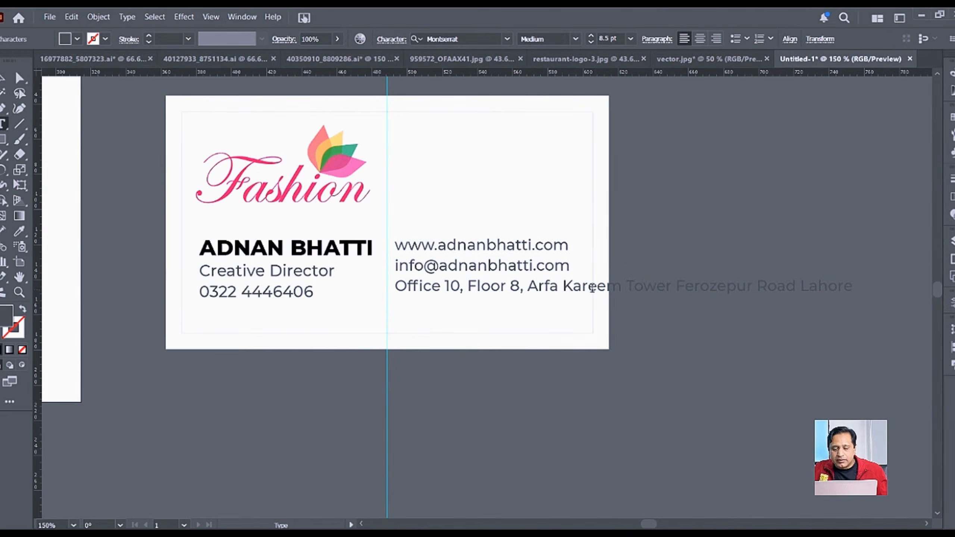
Step: Break the office address onto three lines so it fits inside the card
key("Return")
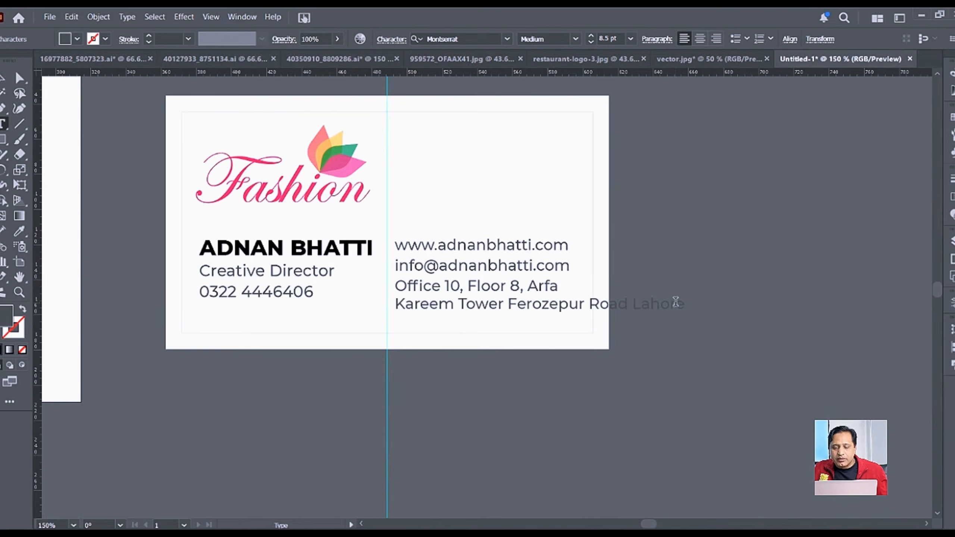
key("Return")
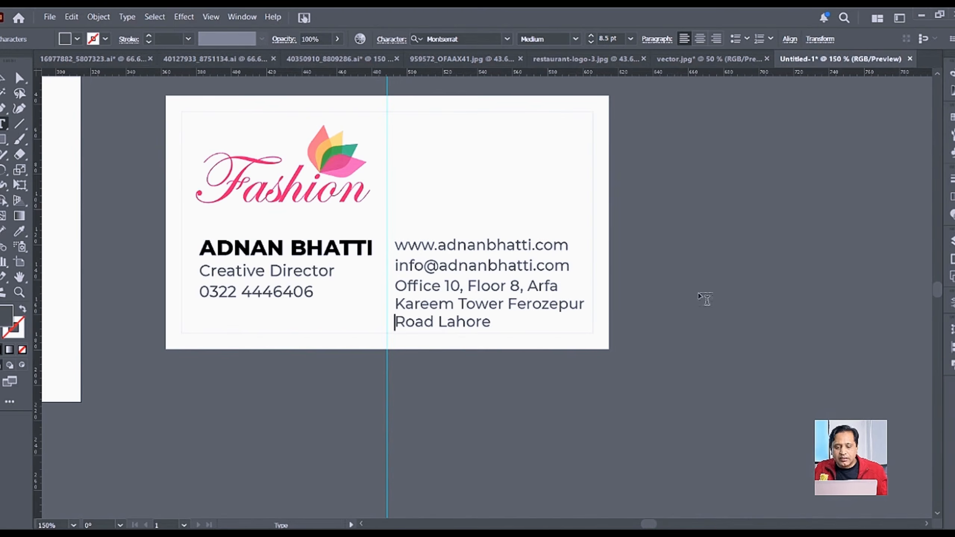
key("Escape")
left_click(693, 274)
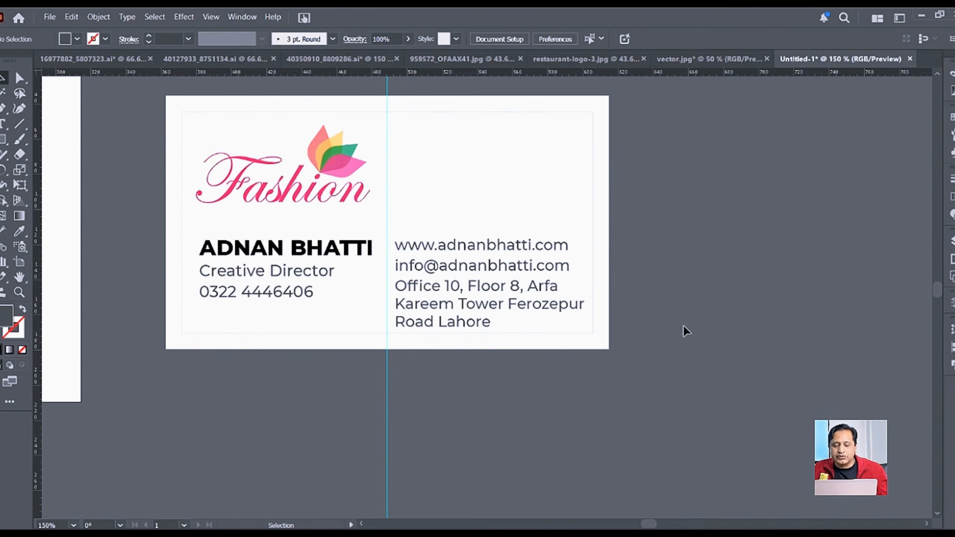
mouse_move(491, 534)
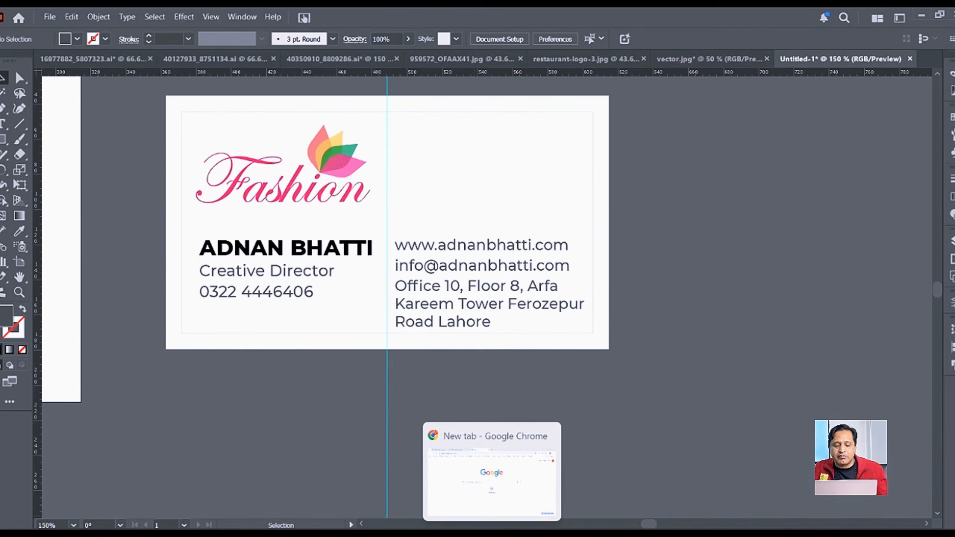
Step: Search Google Images in Chrome for 'web icon'
left_click(491, 534)
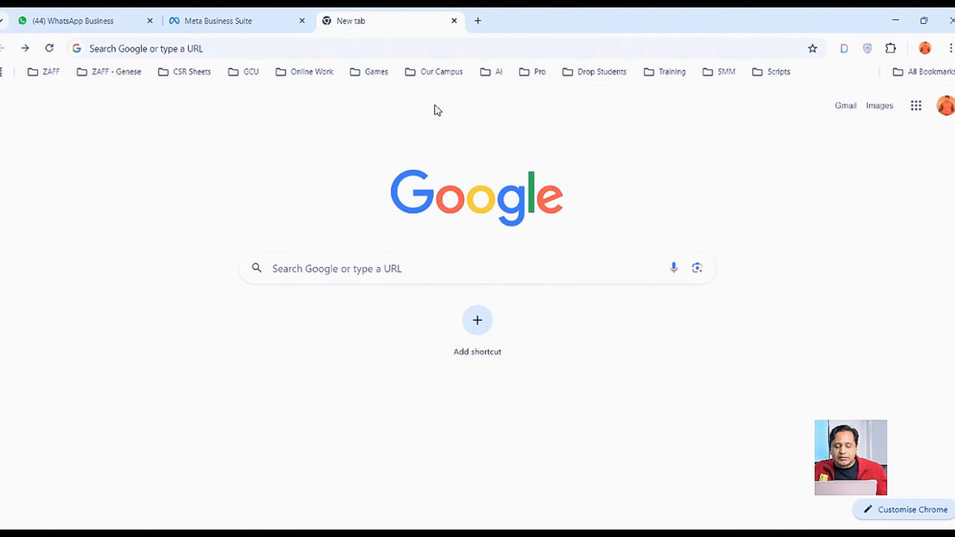
left_click(408, 49)
type("we")
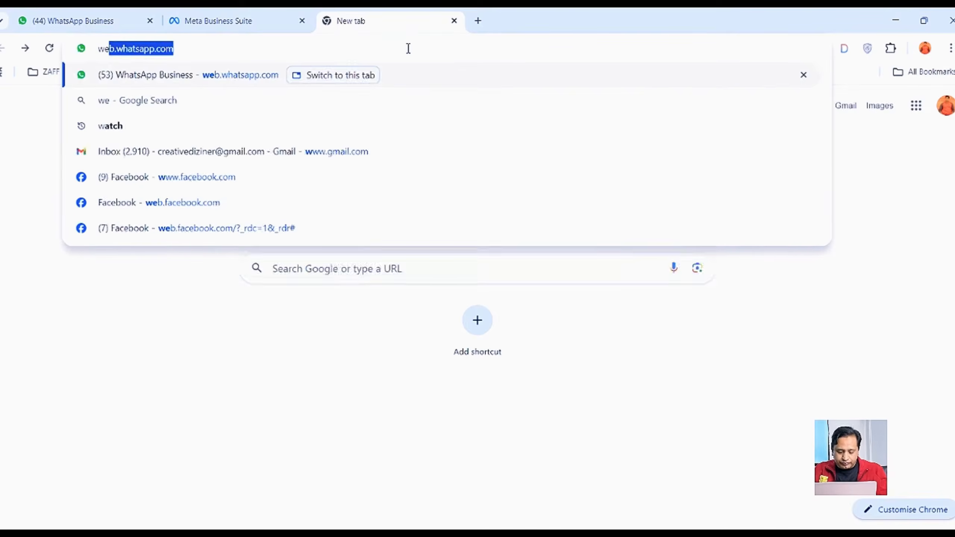
type("b icon")
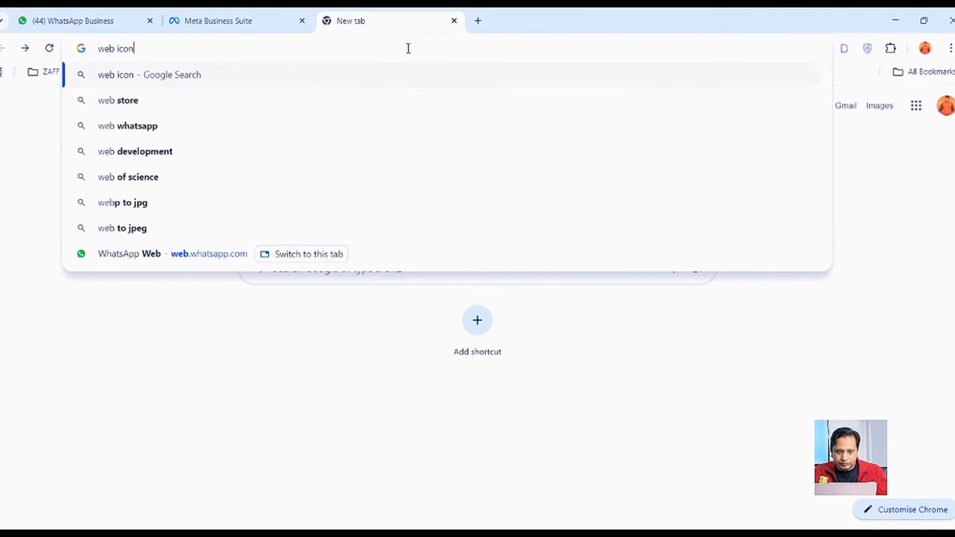
key("Return")
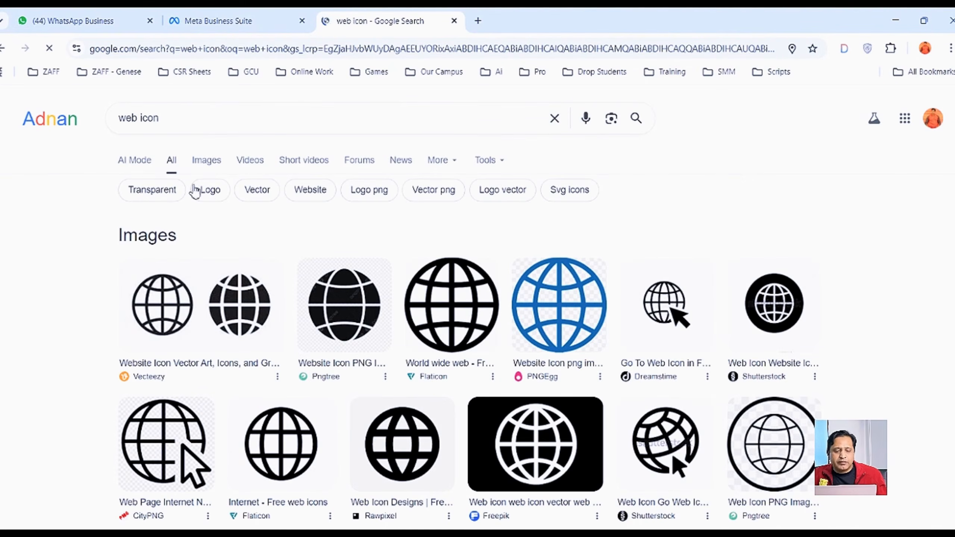
left_click(219, 166)
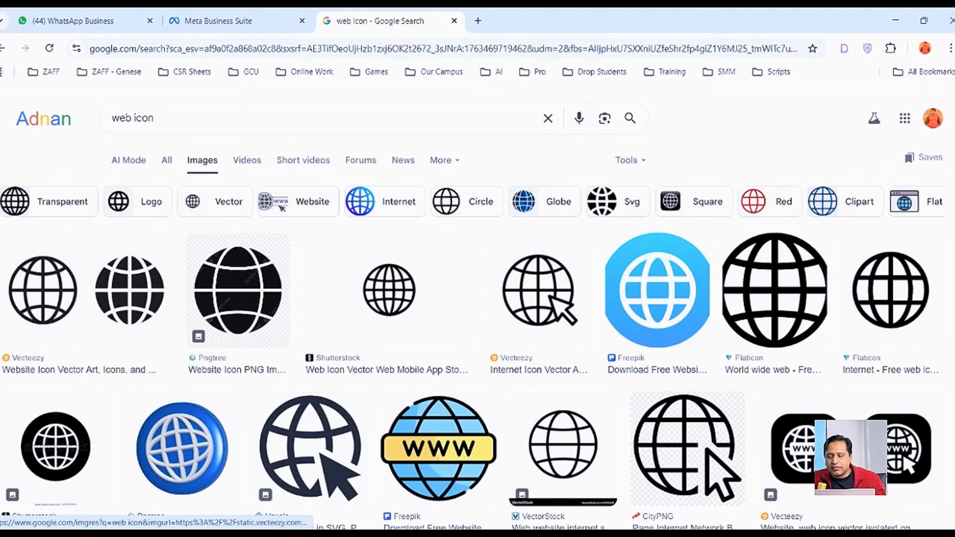
Step: Copy the Flaticon black globe icon from its image preview
left_click(877, 298)
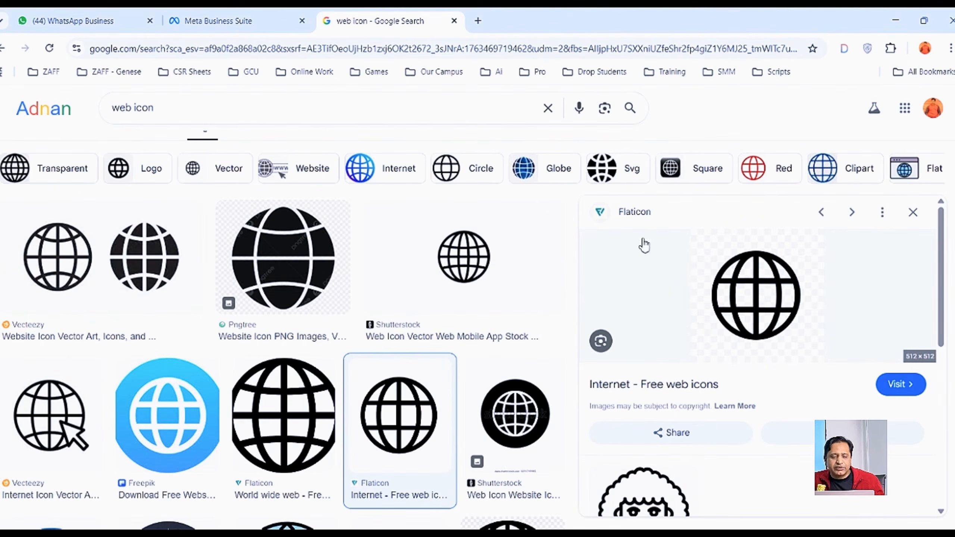
scroll(147, 400, "down", 4)
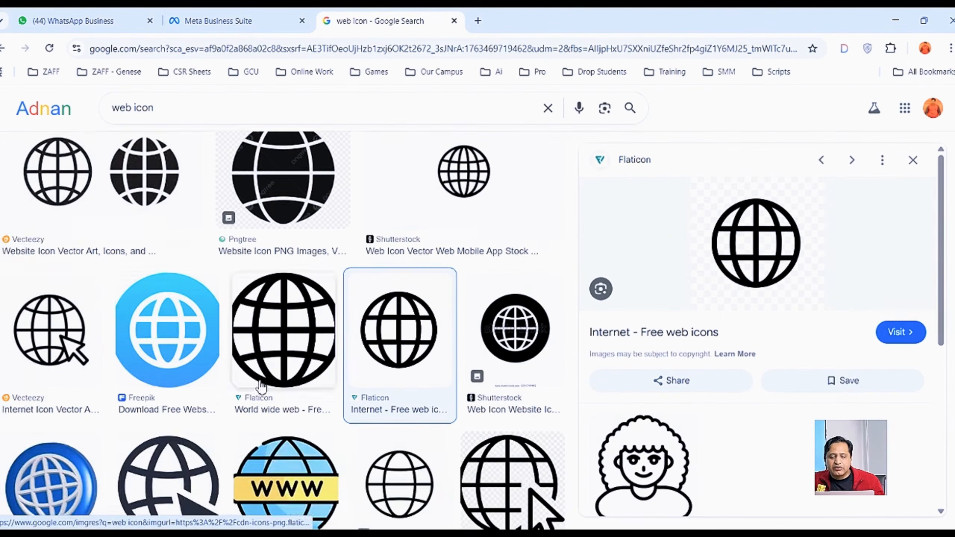
right_click(765, 226)
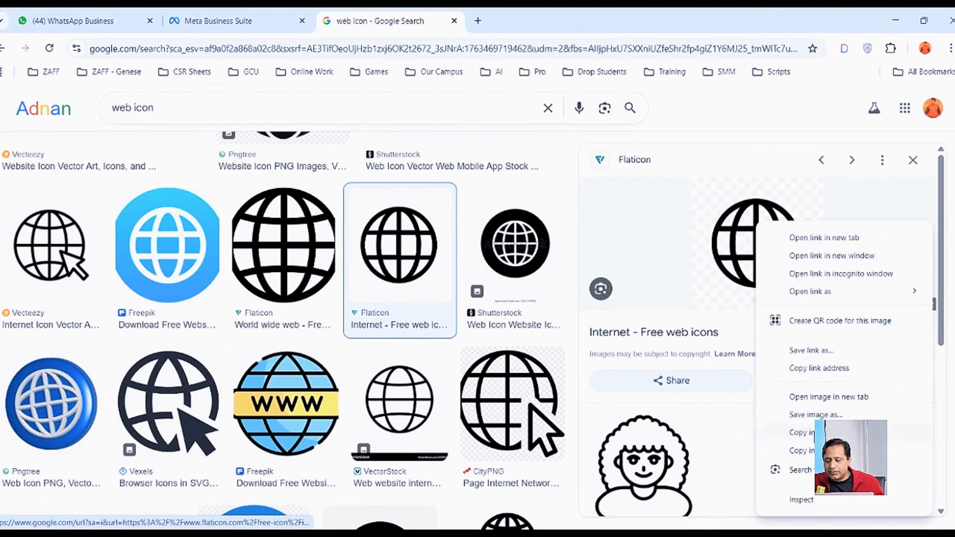
left_click(801, 432)
key("alt+Tab")
key("a")
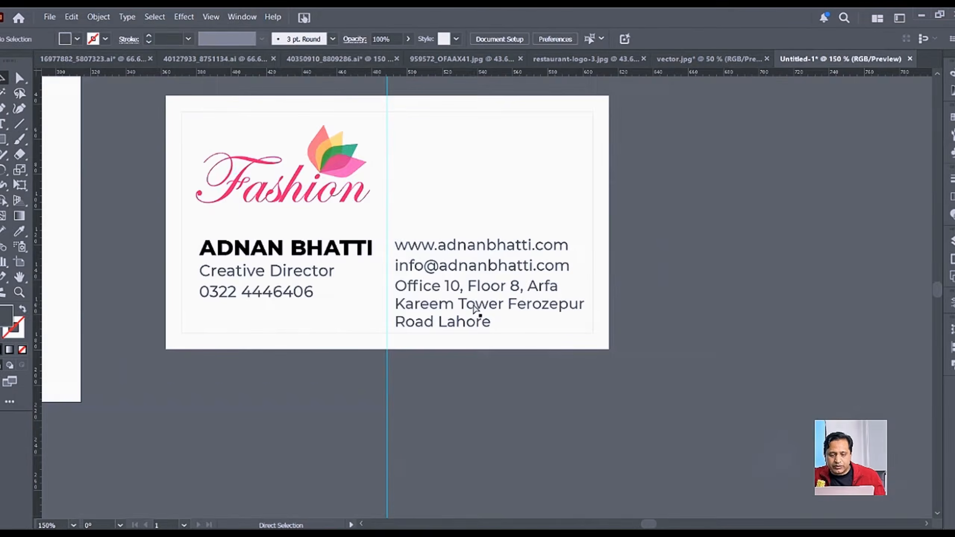
key("ctrl+v")
key("v")
scroll(516, 313, "down", 3)
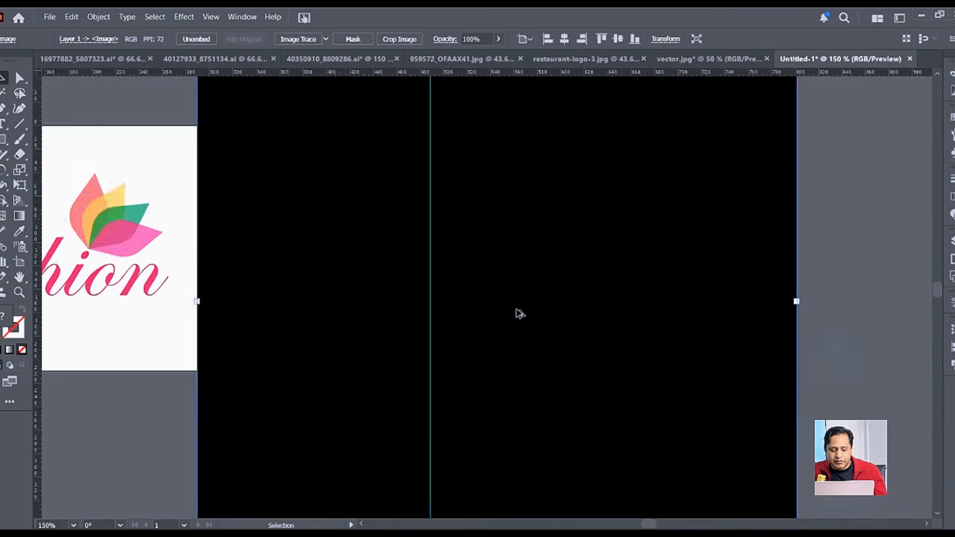
left_click_drag(656, 306, 525, 256)
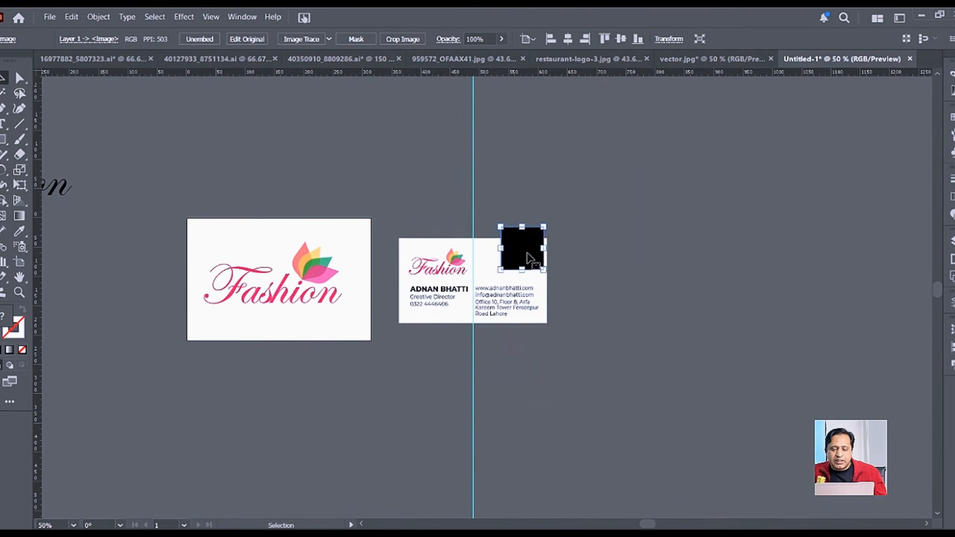
scroll(524, 255, "up", 2)
scroll(518, 255, "up", 3)
left_click_drag(597, 242, 494, 288)
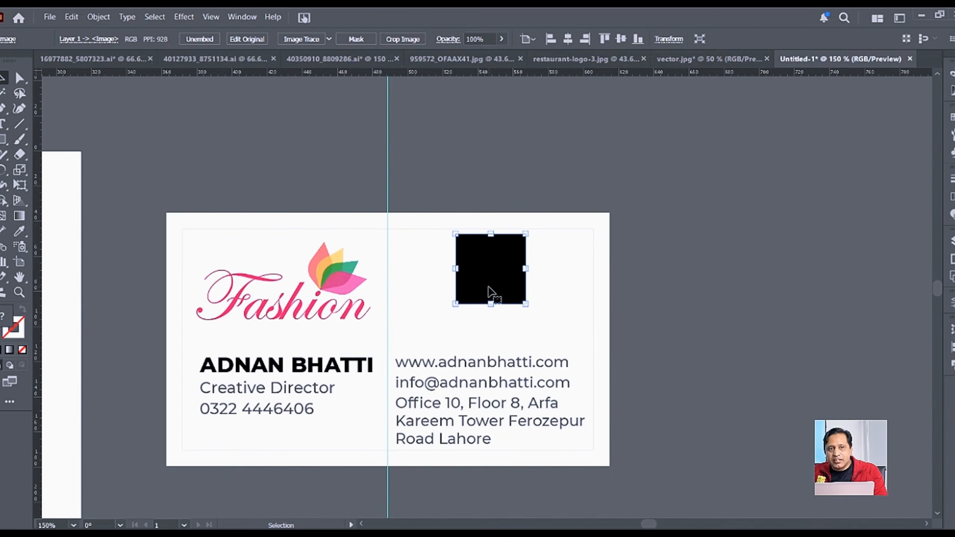
key("Delete")
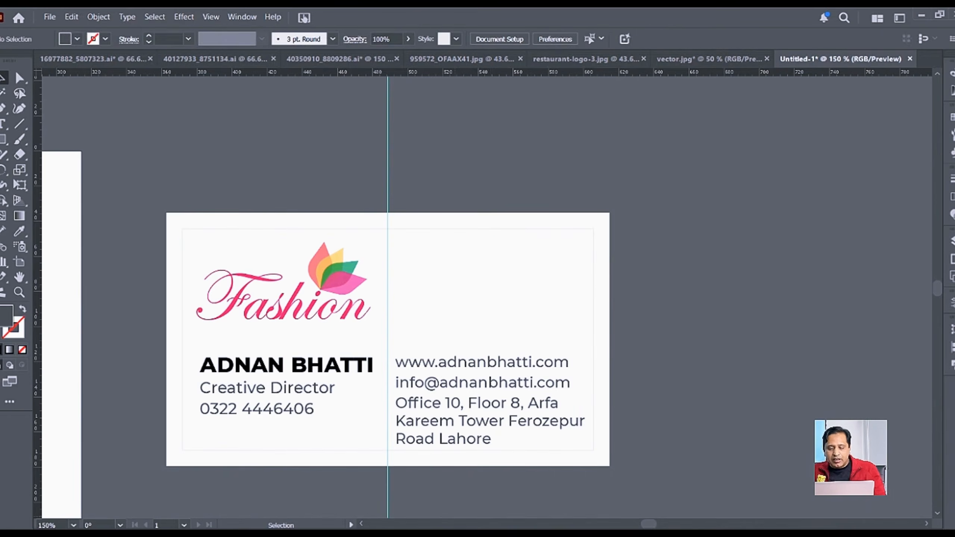
key("alt+Tab")
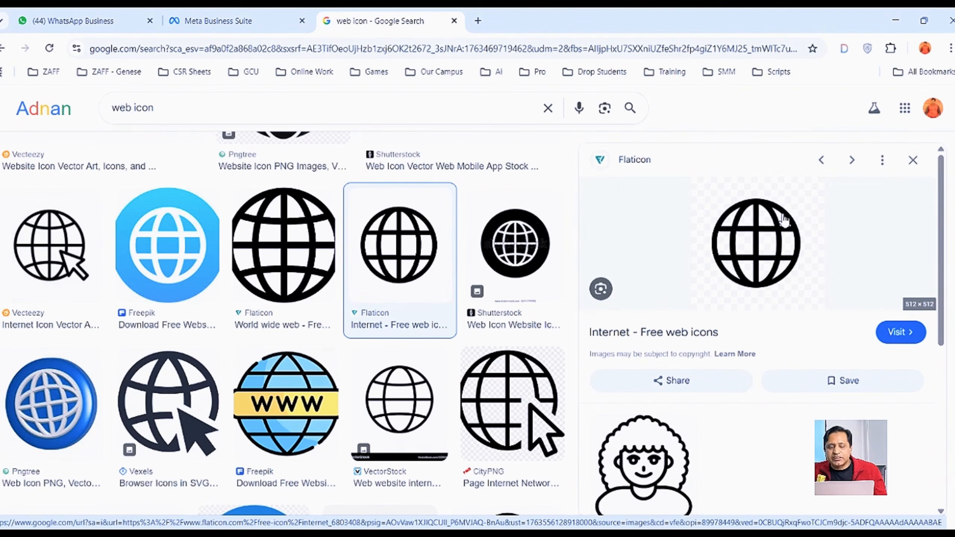
Step: Save the Flaticon globe image to the Desktop as PNG file 6803408
right_click(760, 227)
left_click(819, 415)
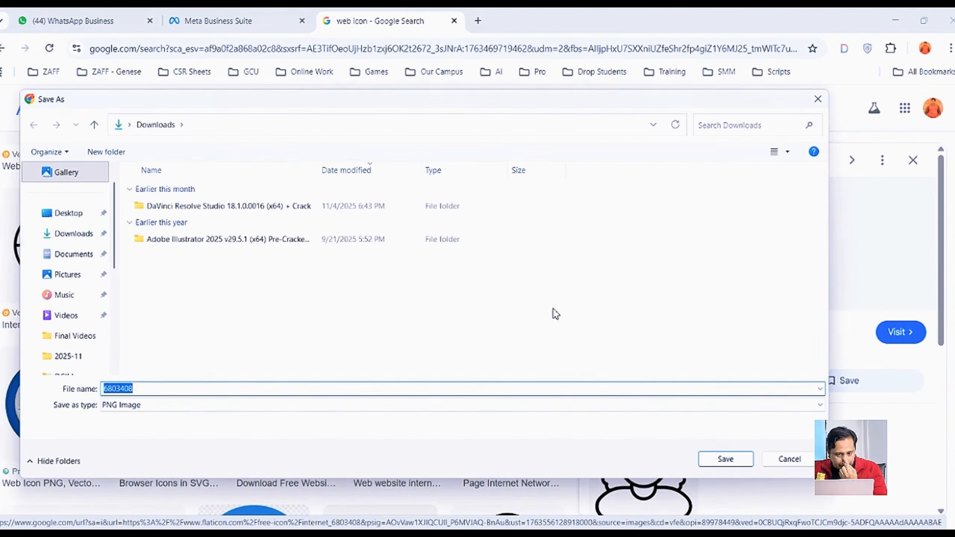
left_click(67, 240)
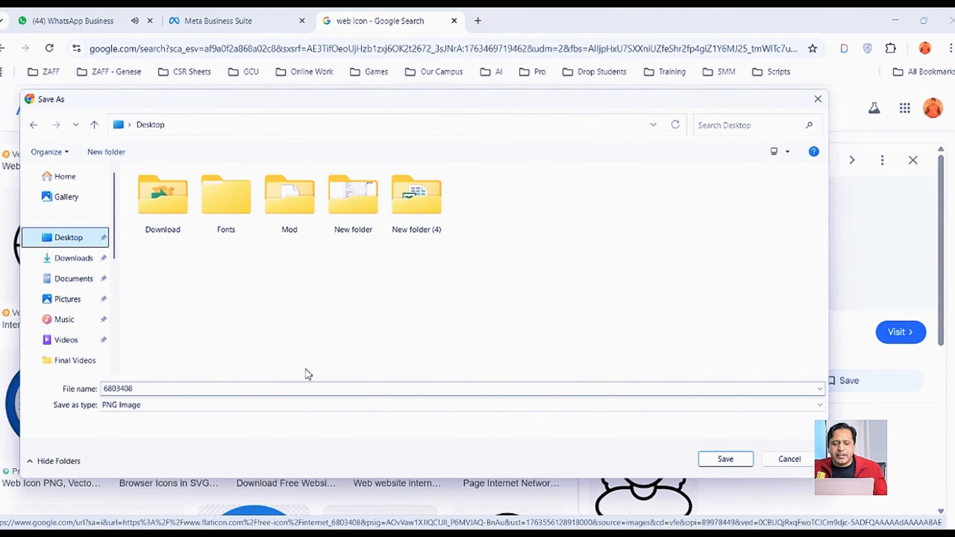
left_click(724, 458)
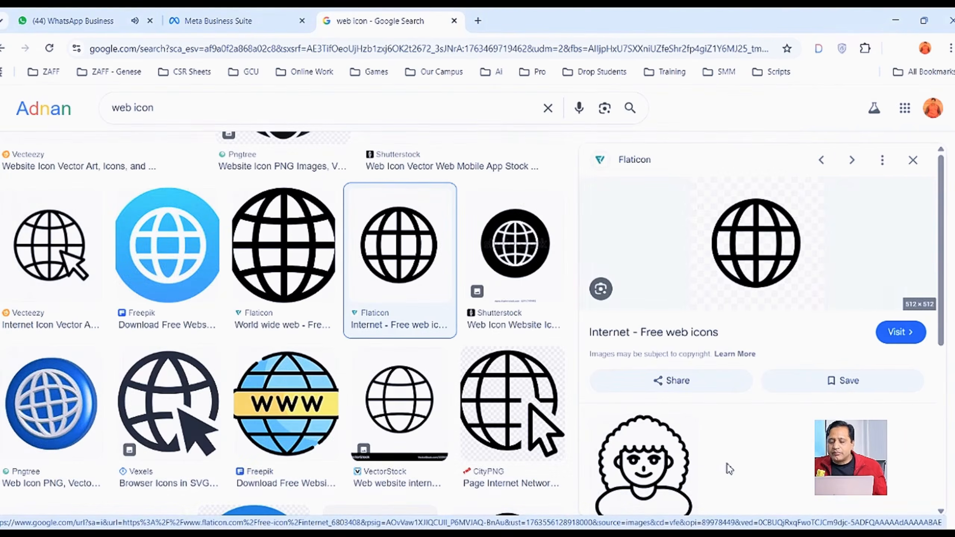
key("alt+Tab")
left_click(49, 17)
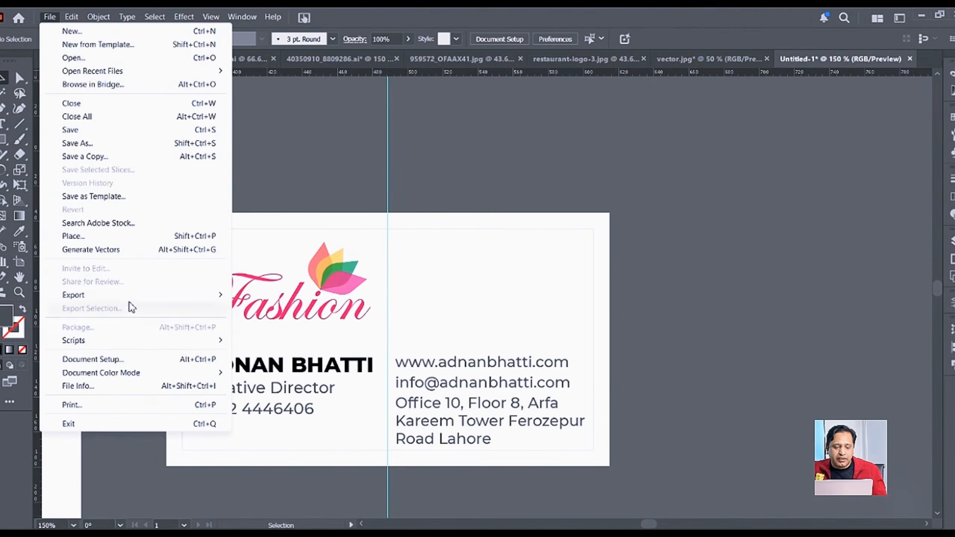
Step: Place the Desktop image 6803408 beside the business card
left_click(144, 237)
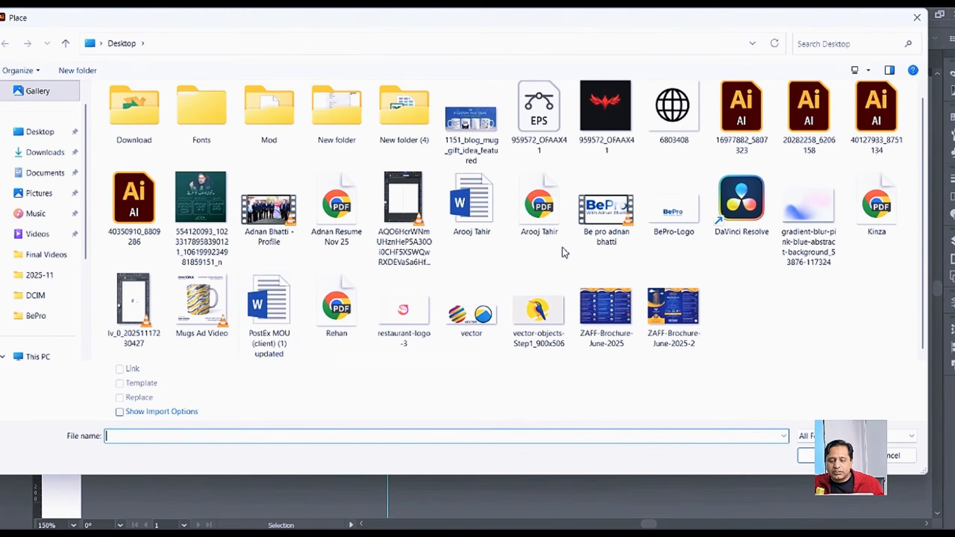
double_click(672, 107)
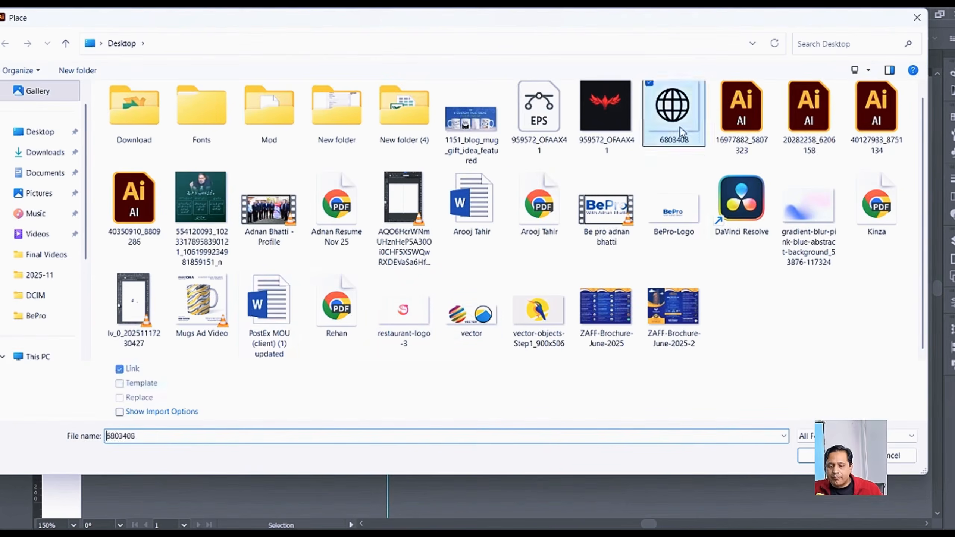
left_click_drag(453, 294, 686, 245)
scroll(731, 245, "up", 2, "alt")
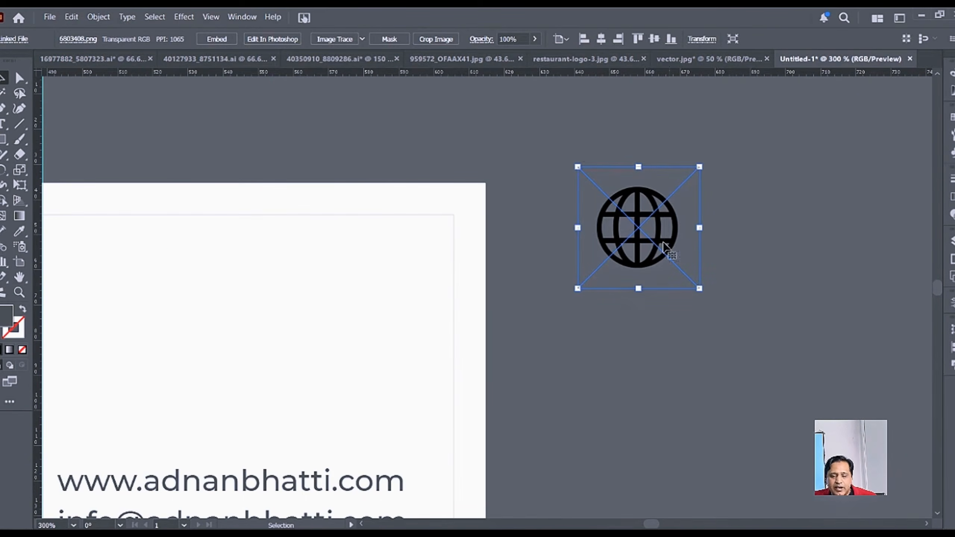
Step: Trace and expand the globe image, then delete its white background square
left_click(331, 38)
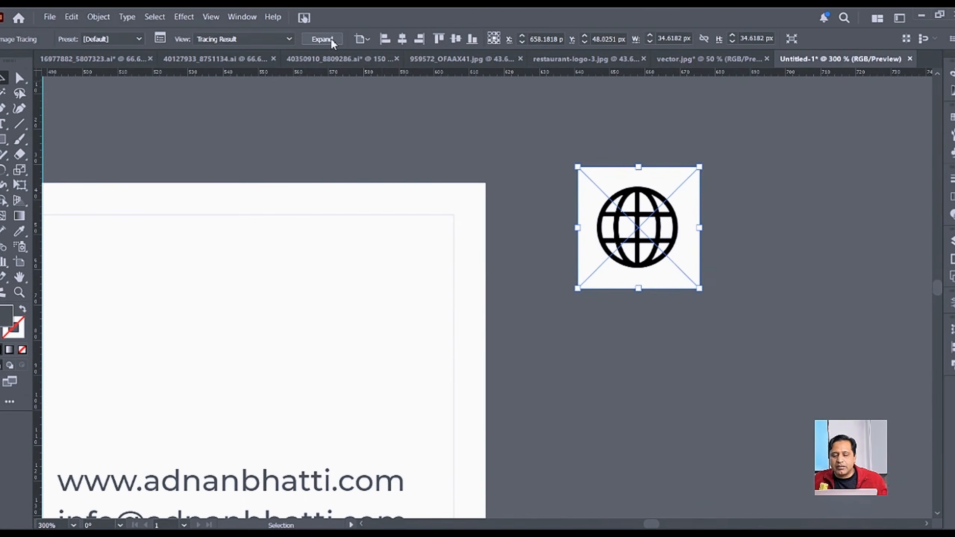
left_click(313, 40)
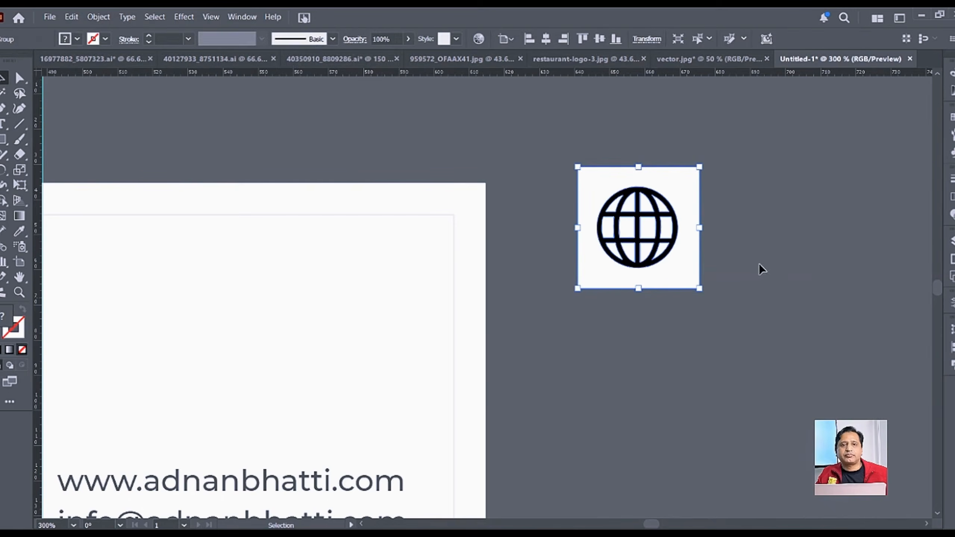
double_click(675, 199)
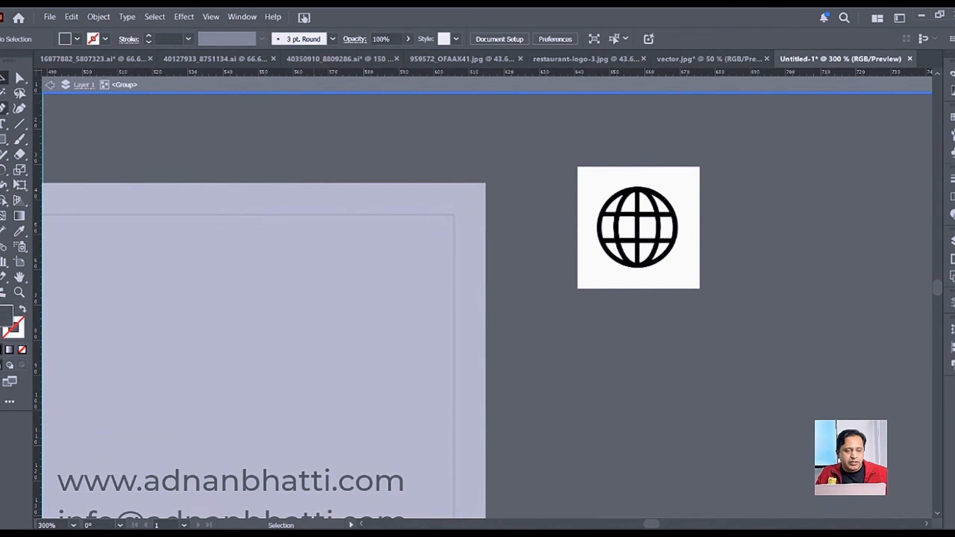
left_click(3, 93)
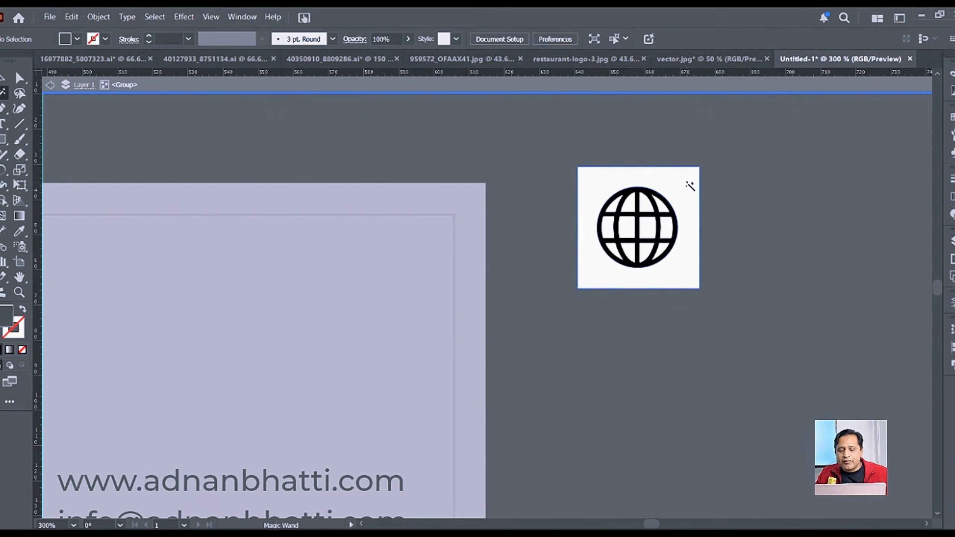
left_click(689, 188)
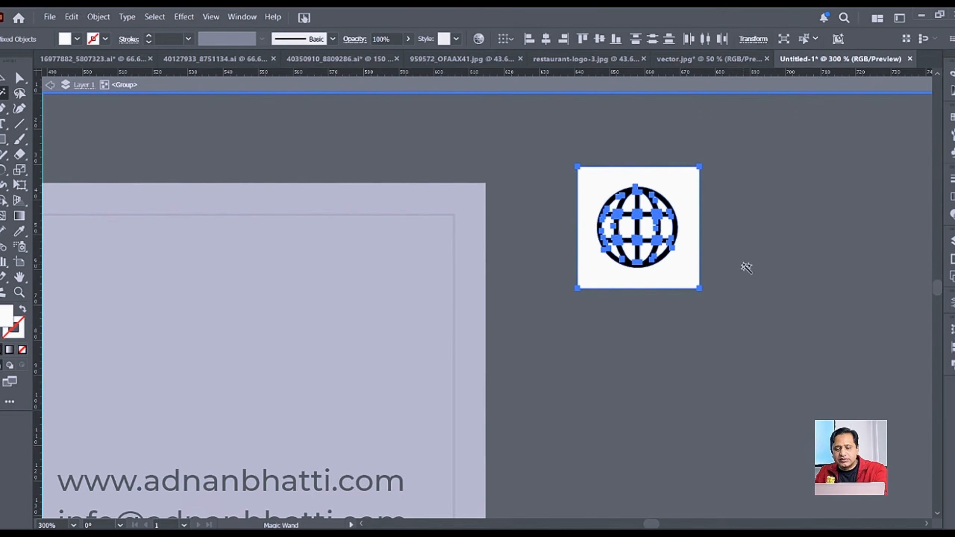
key("Delete")
key("v")
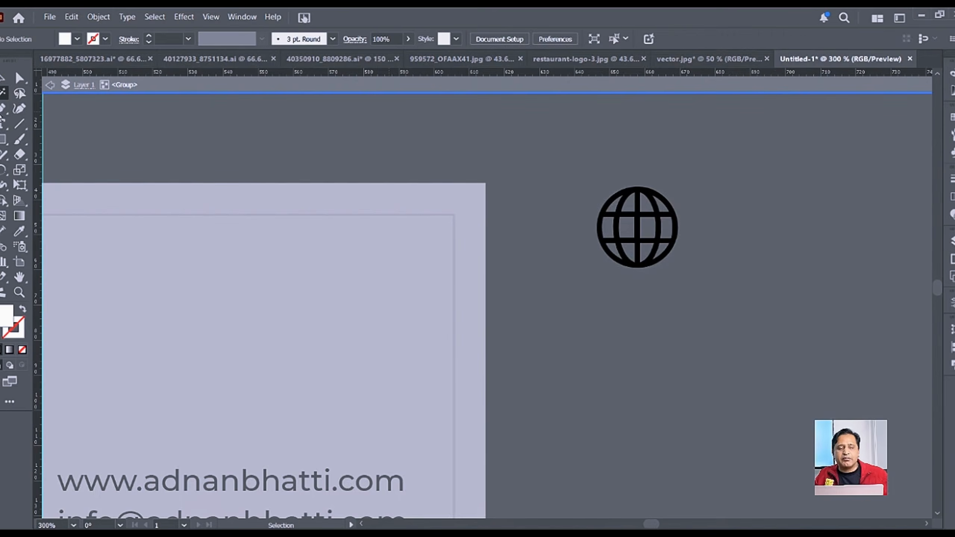
double_click(736, 216)
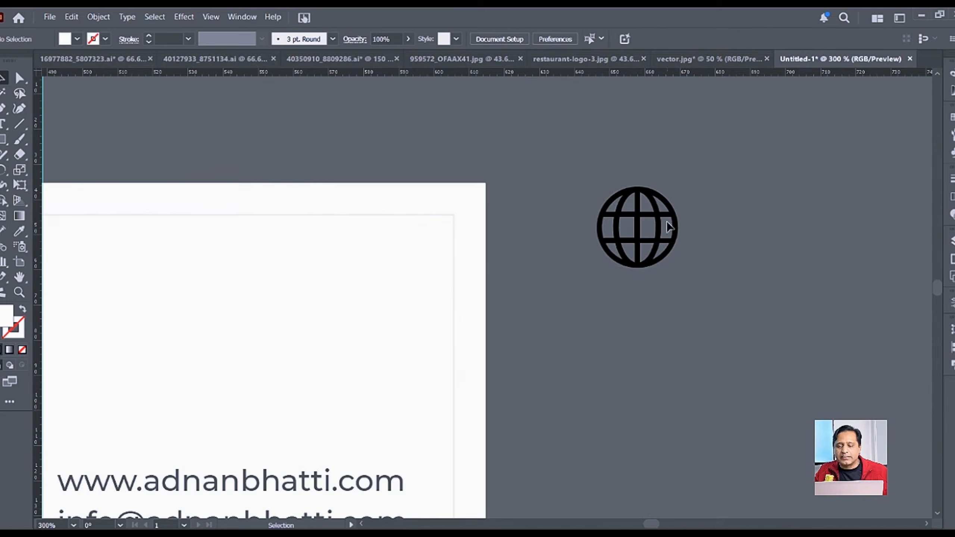
Step: Move the black globe onto the business card and scale it down to about half
left_click(660, 224)
key("ctrl+minus")
left_click_drag(699, 318, 781, 237)
left_click_drag(717, 170, 437, 256)
left_click_drag(478, 213, 445, 244)
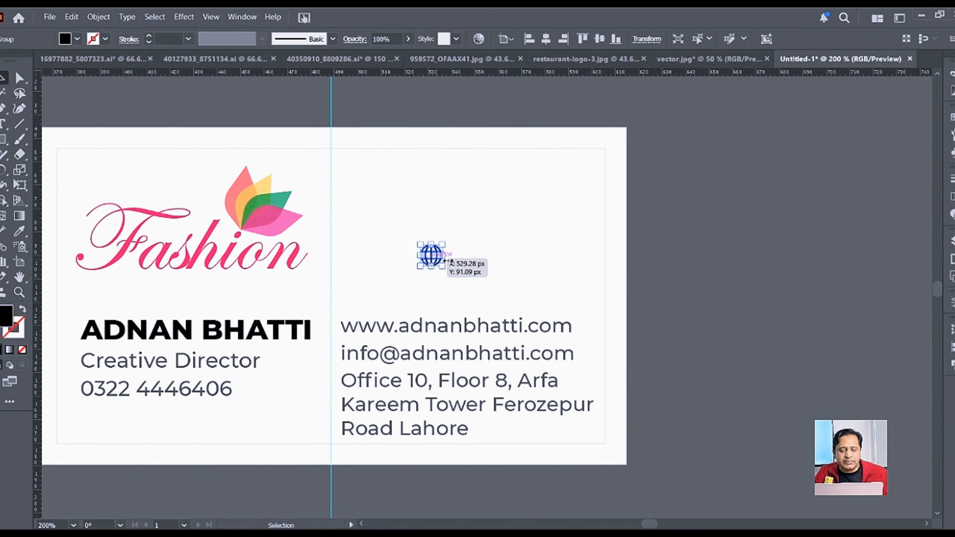
Step: Search images for 'email icon' and copy the StickPNG black envelope icon
key("alt+Tab")
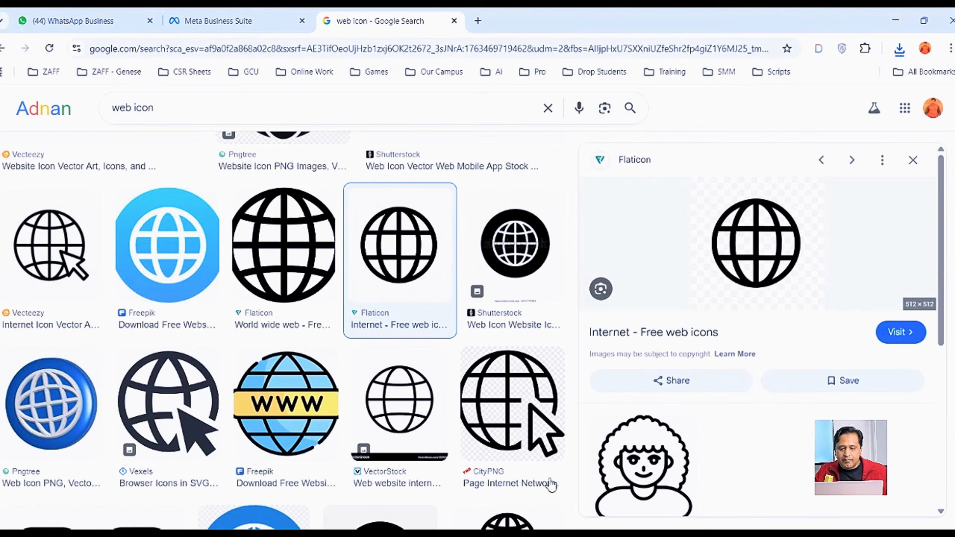
double_click(124, 108)
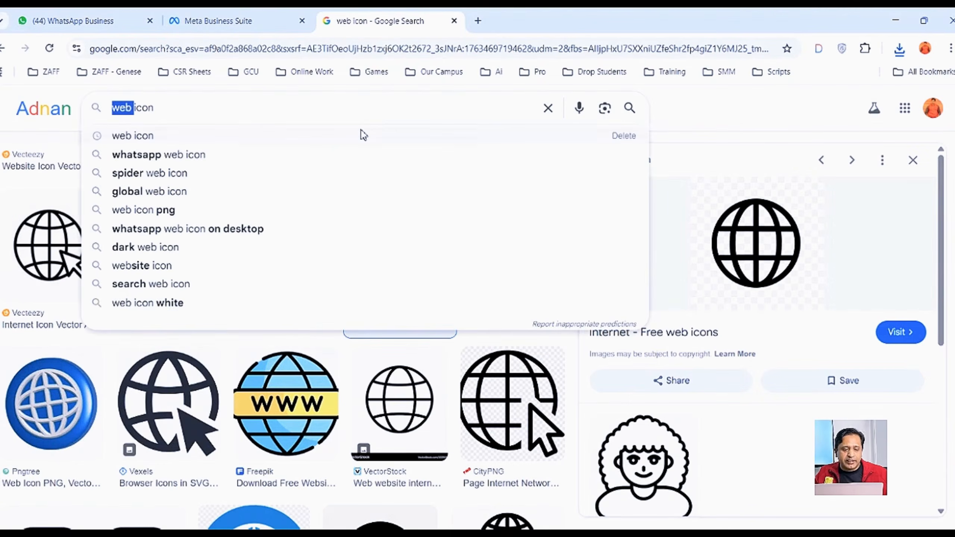
type("email")
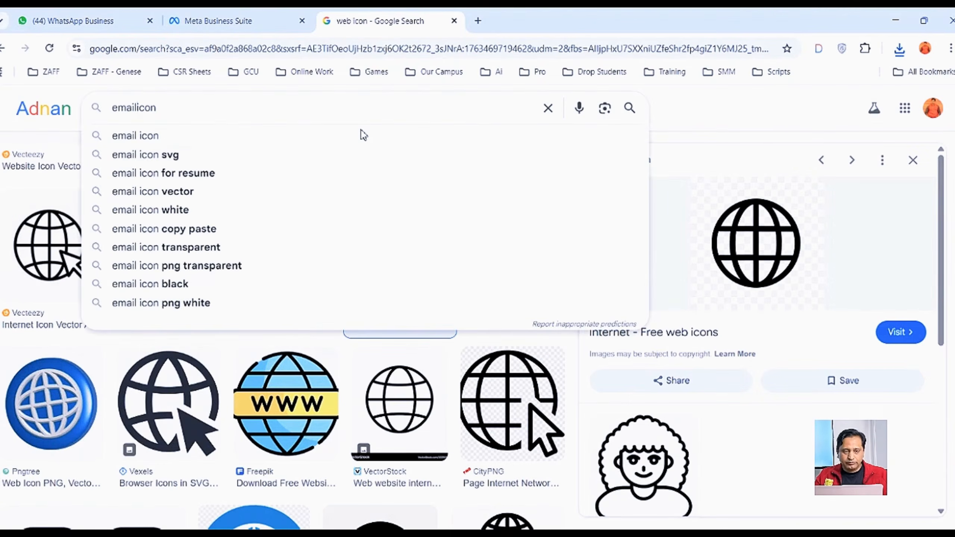
key("Return")
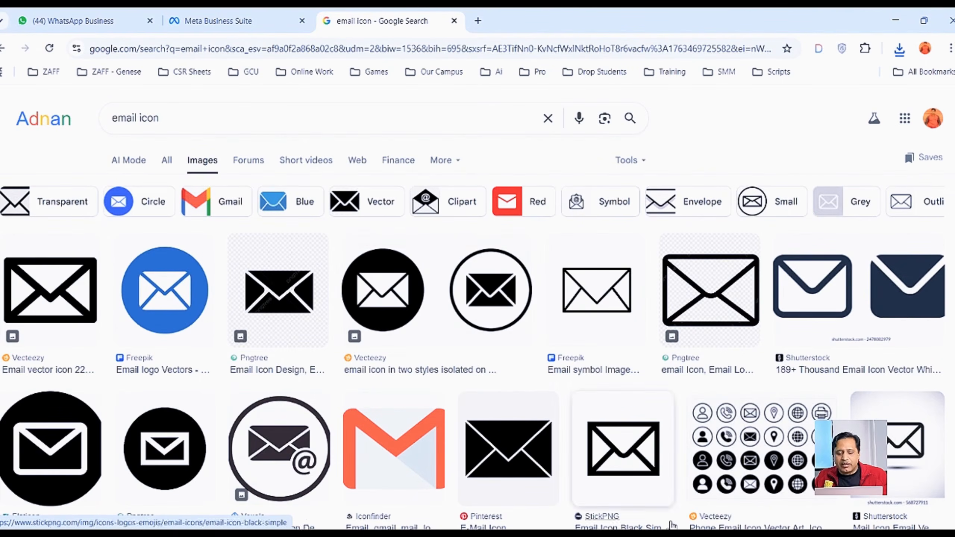
left_click(626, 464)
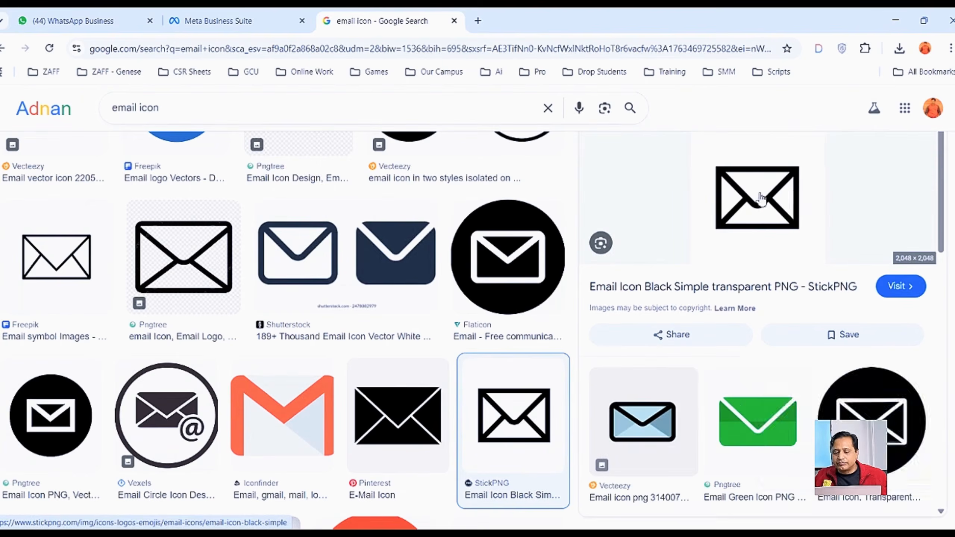
right_click(758, 205)
left_click(825, 396)
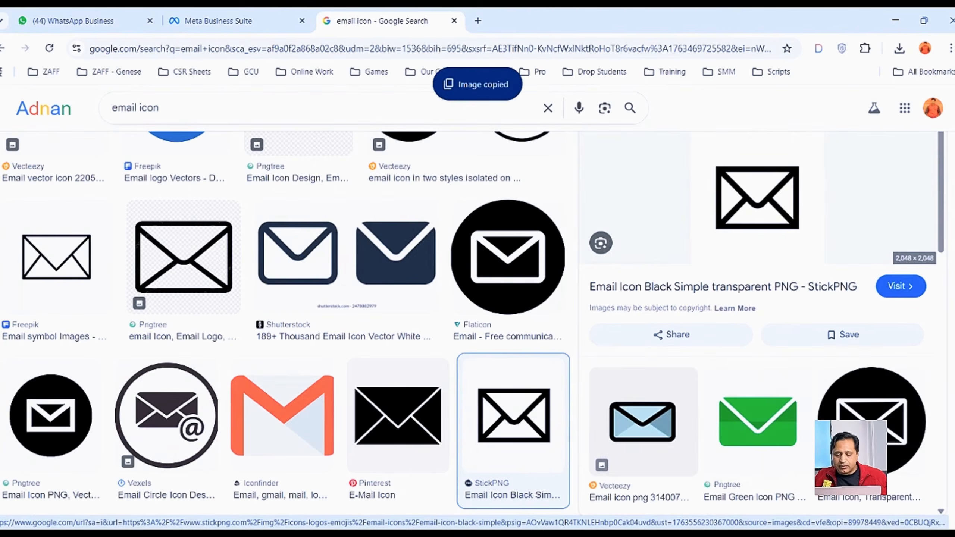
left_click(533, 486)
Step: Paste the envelope image, shrink it, and trace and expand it into vector paths
left_click(549, 247)
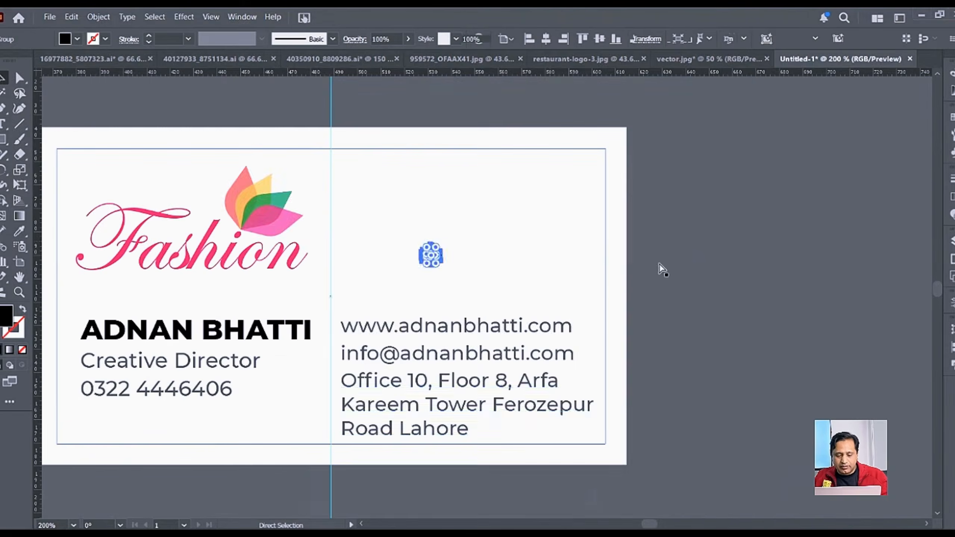
key("ctrl+v")
left_click_drag(224, 299, 730, 248)
left_click(296, 38)
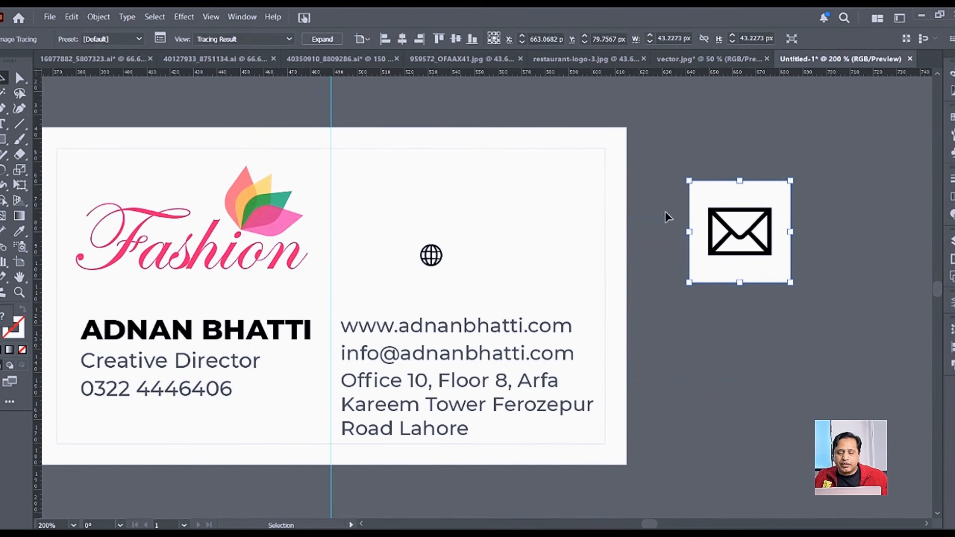
left_click(322, 38)
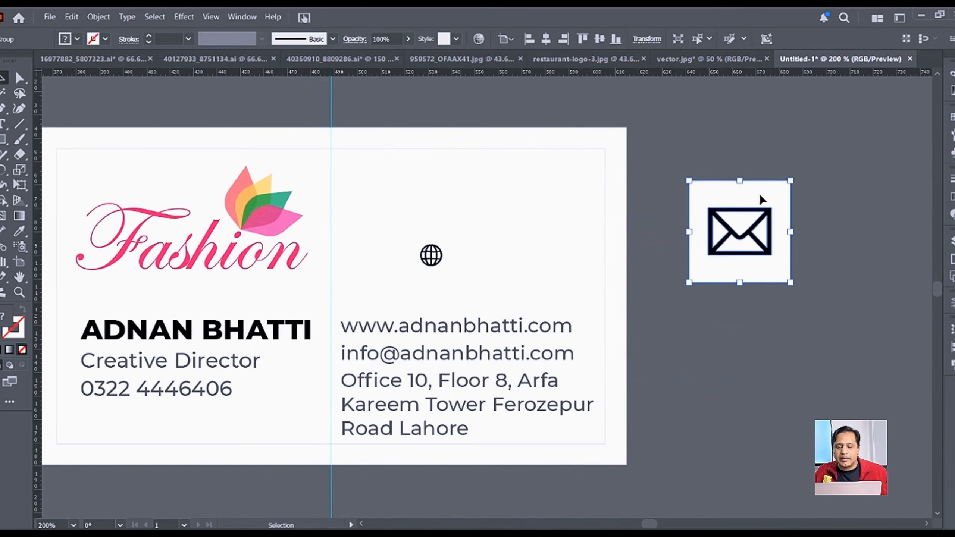
Step: Delete the envelope's white background with the Magic Wand, then select 'email' in Chrome's search
double_click(738, 185)
left_click(7, 92)
left_click(753, 196)
key("Delete")
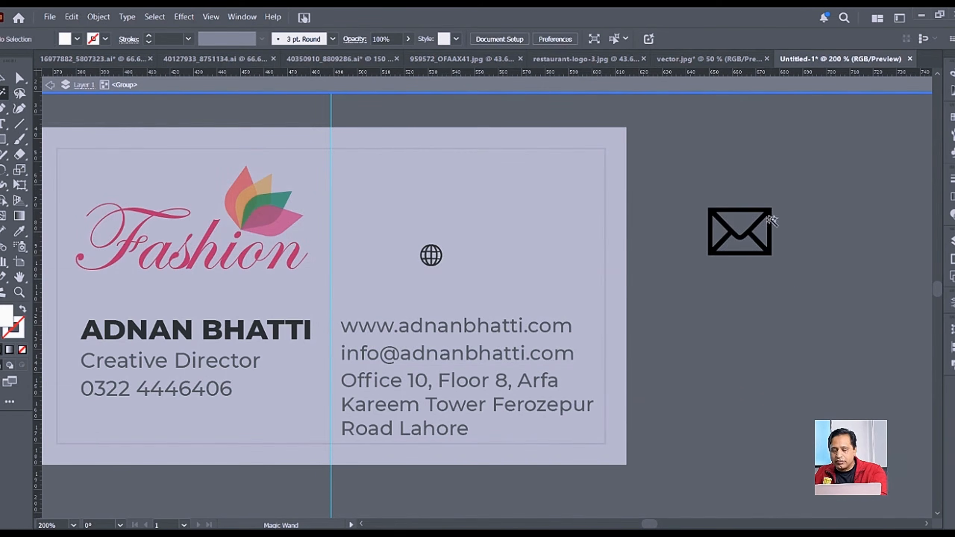
left_click(1, 79)
double_click(745, 166)
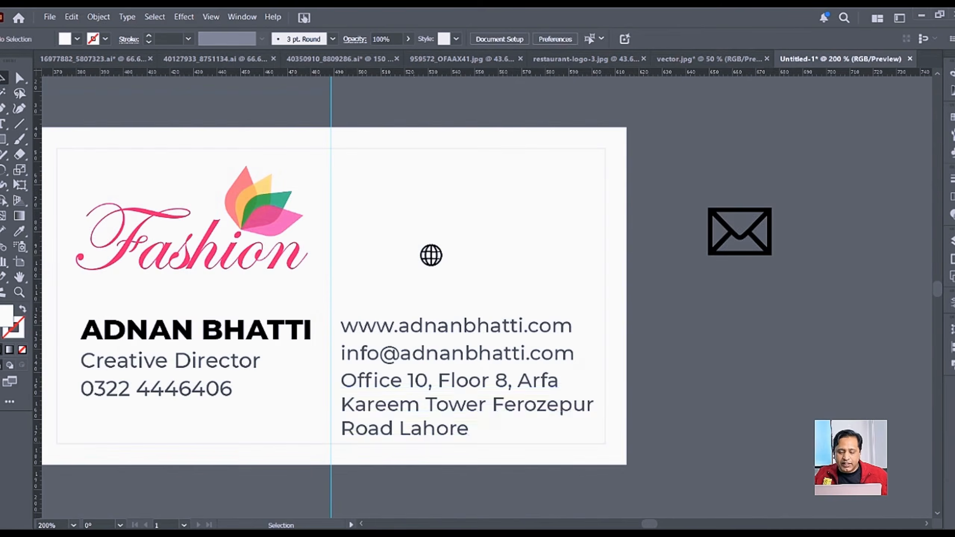
key("alt+Tab")
double_click(123, 107)
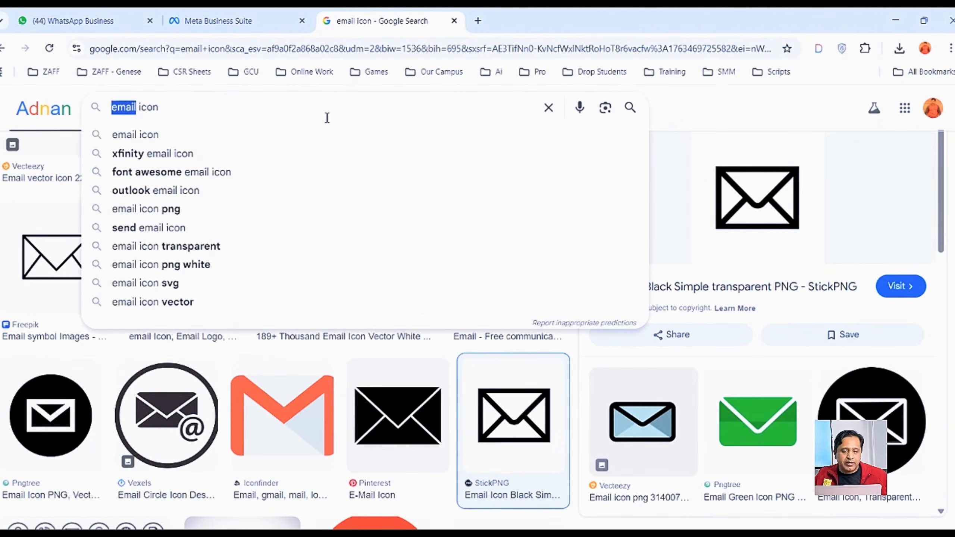
Step: Search images for 'location icon' and copy the red Vecteezy location pin image
type("location")
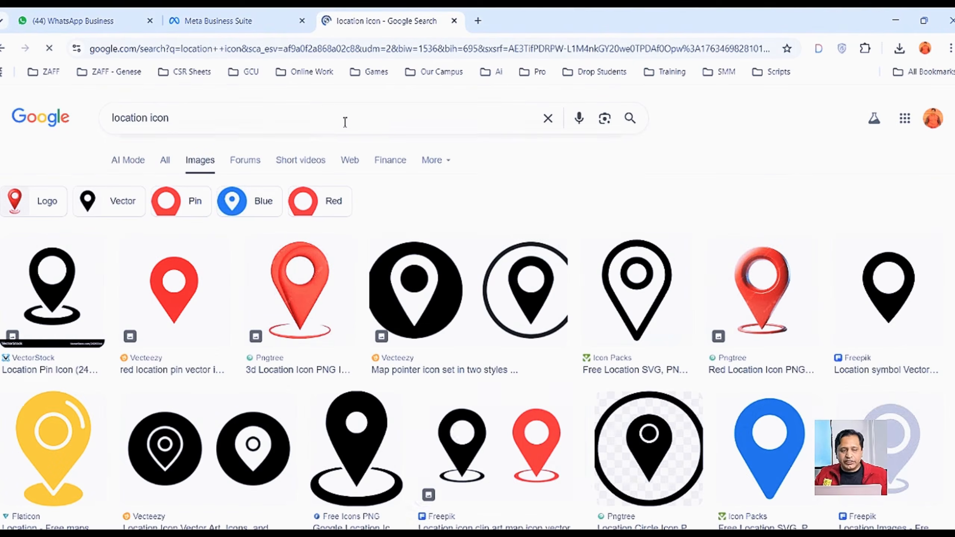
left_click(180, 309)
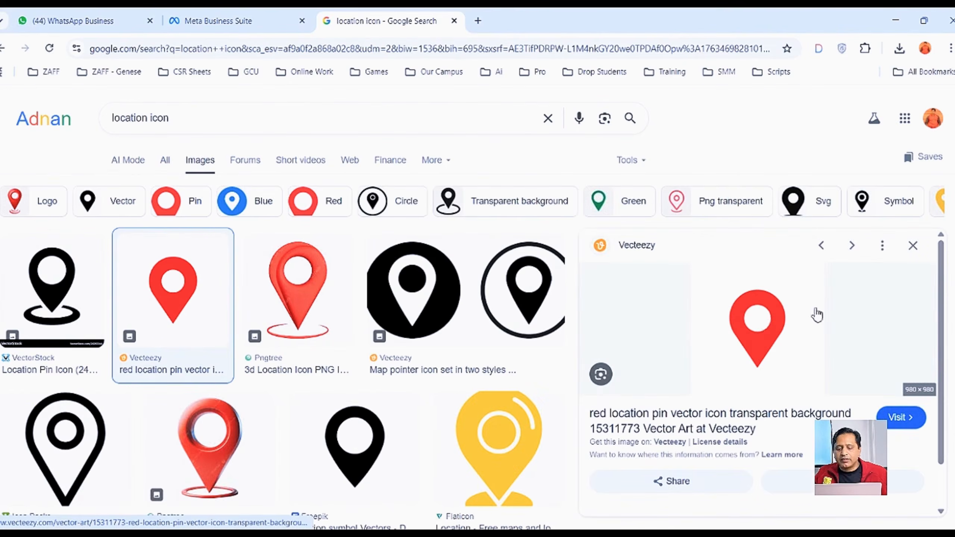
right_click(767, 313)
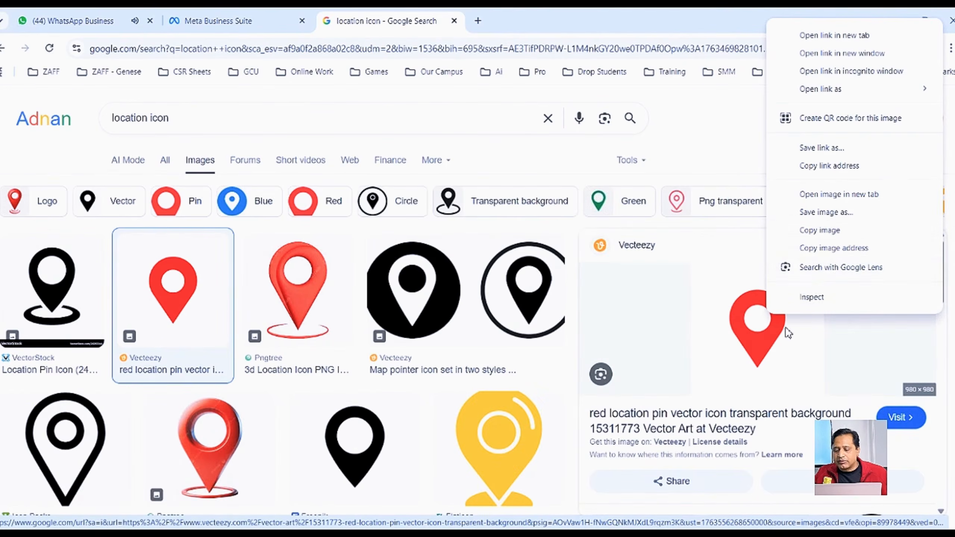
left_click(820, 230)
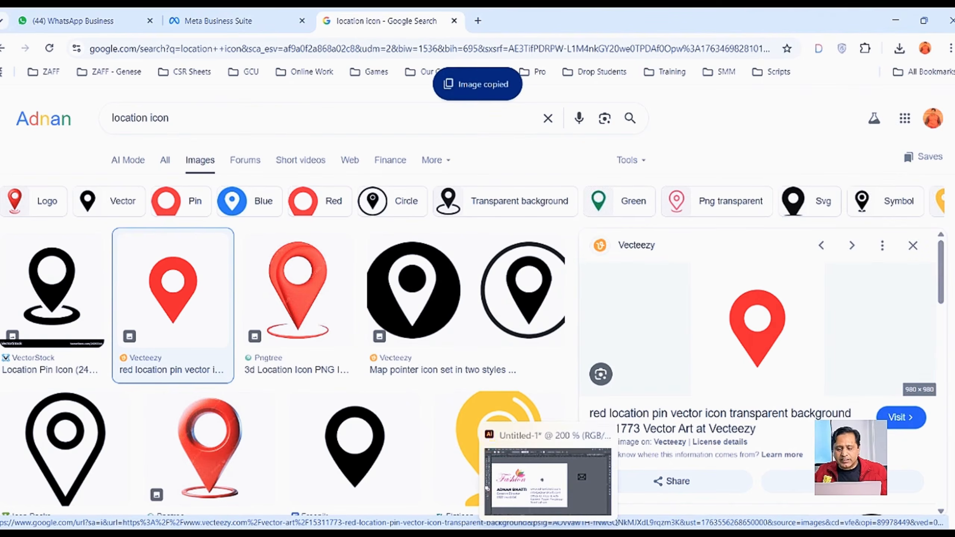
left_click(551, 439)
Step: Paste the red location pin and scale it down to a small square beside the envelope
key("ctrl+v")
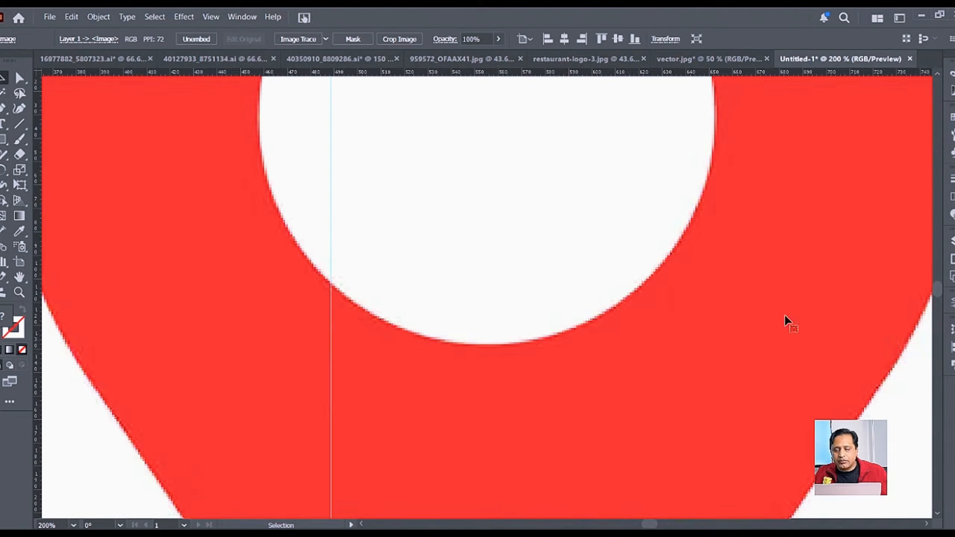
scroll(411, 357, "down", 3)
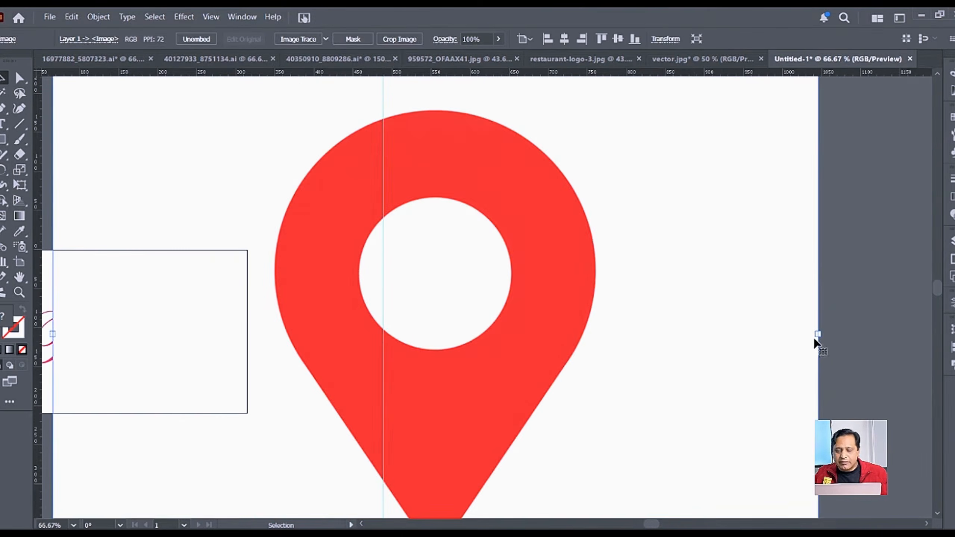
left_click_drag(818, 333, 659, 368)
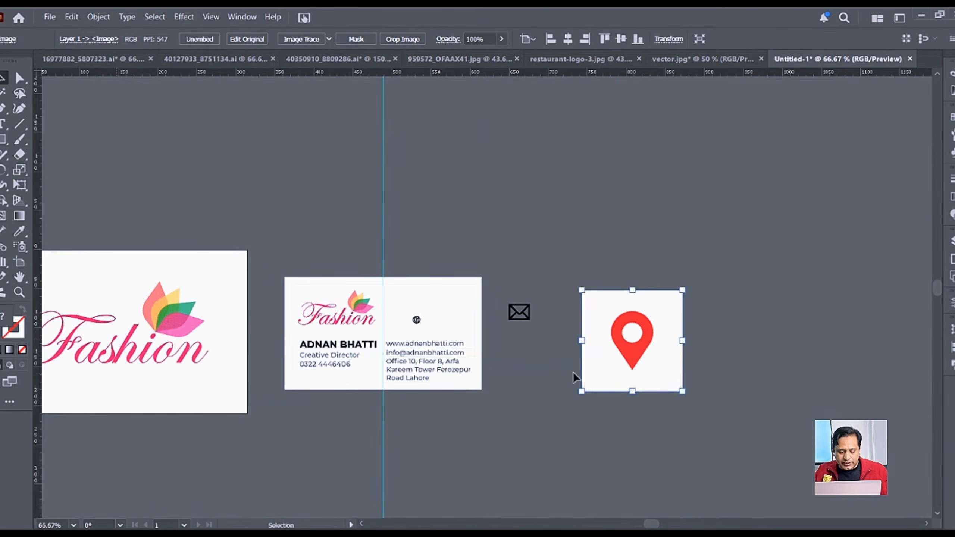
scroll(573, 372, "up", 2)
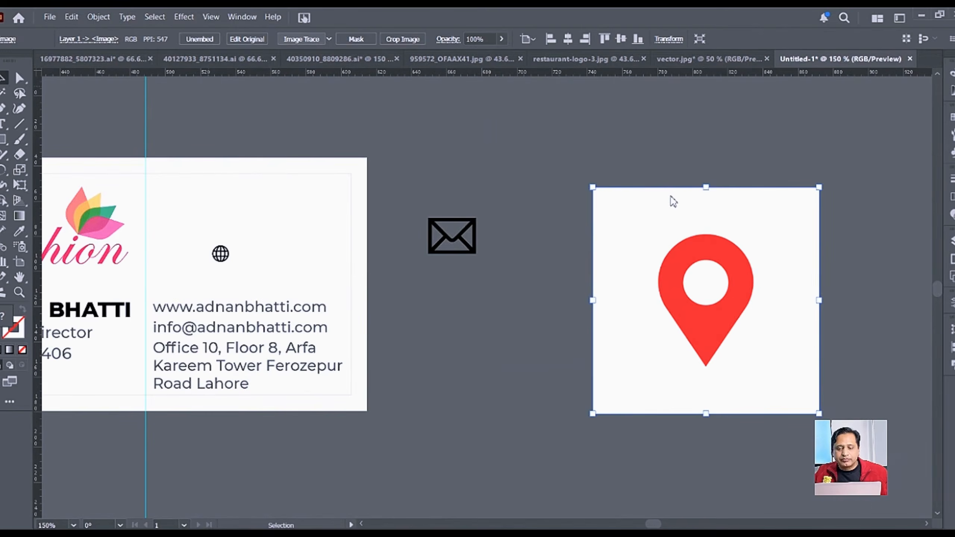
Step: Trace and expand the pin, delete its white background and inner circle, and nudge the contact text right
left_click(302, 39)
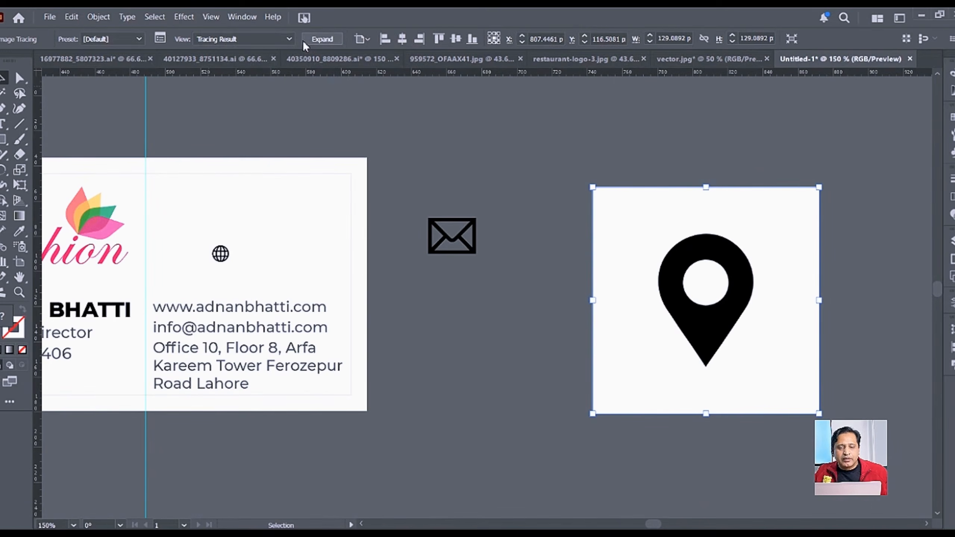
left_click(322, 40)
double_click(684, 214)
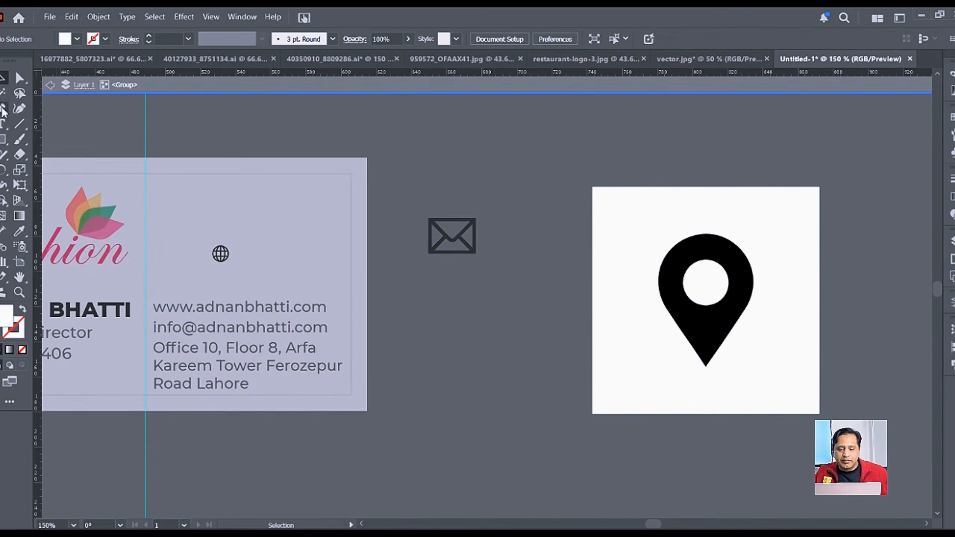
left_click(777, 230)
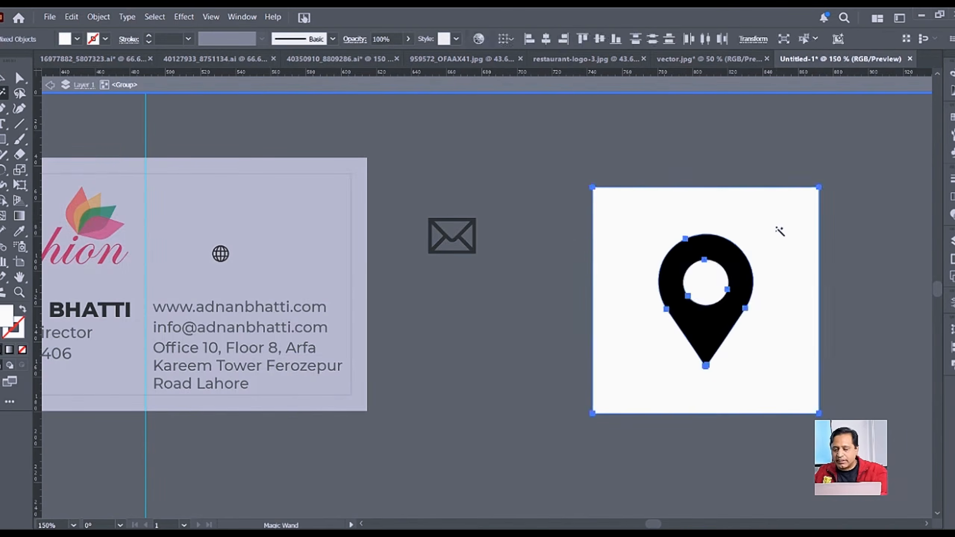
key("Delete")
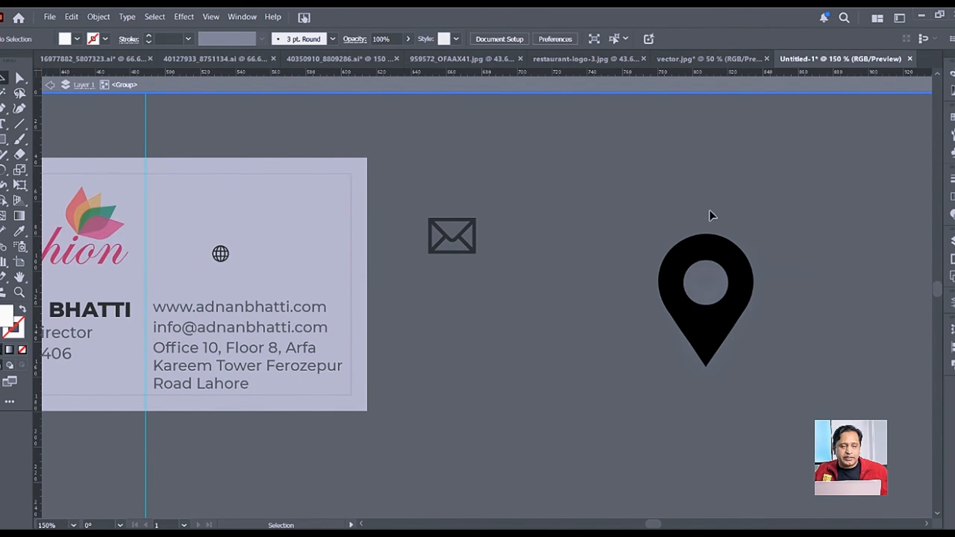
double_click(701, 200)
left_click(733, 279)
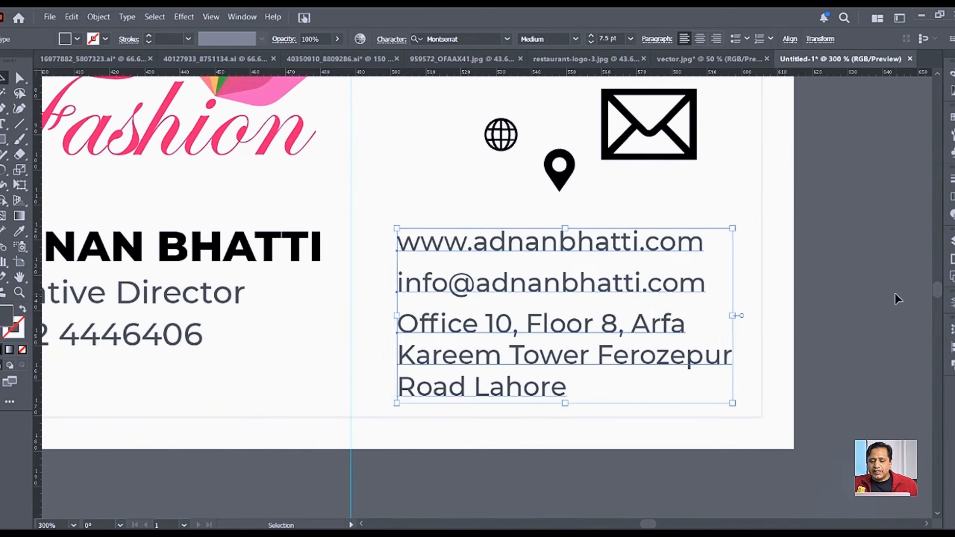
key("Right")
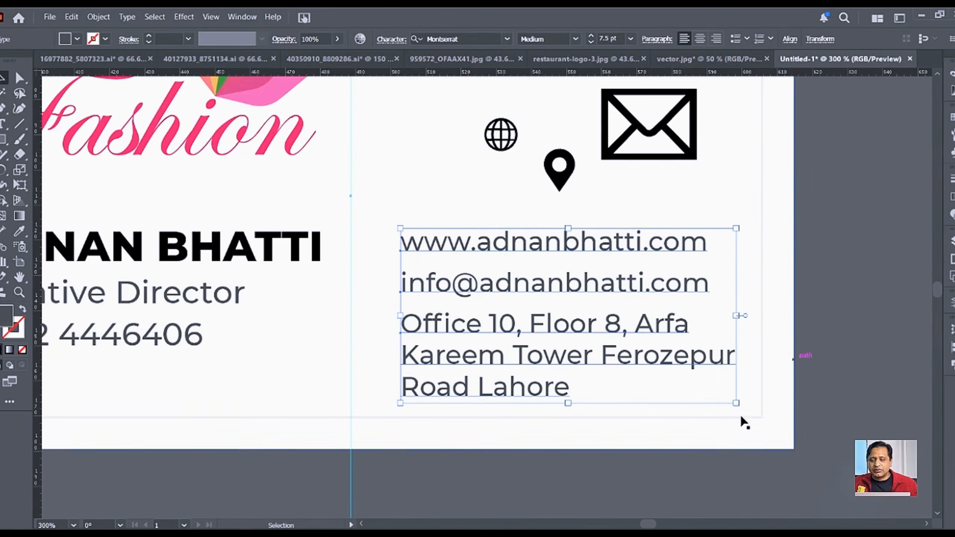
key("Right")
key("Right")
key("Right")
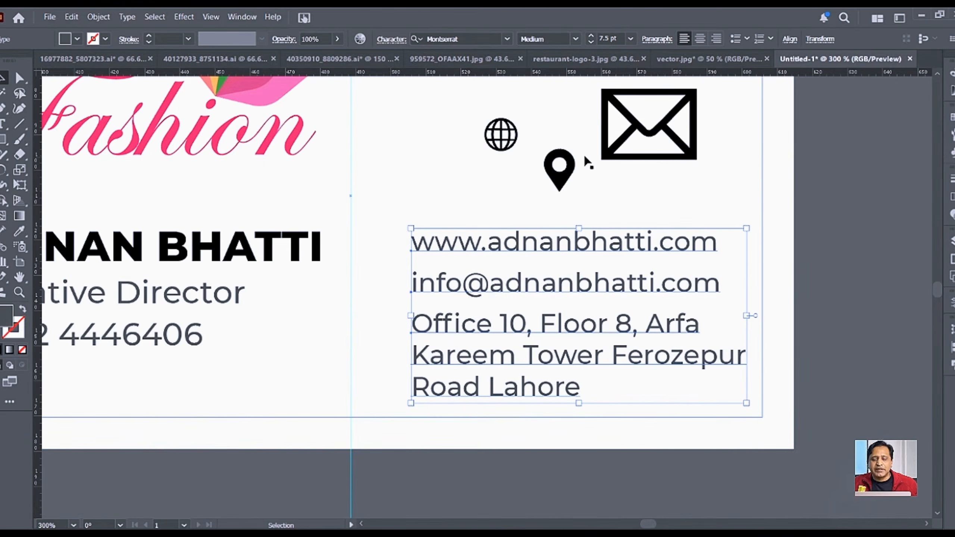
left_click_drag(495, 135, 475, 243)
key("t")
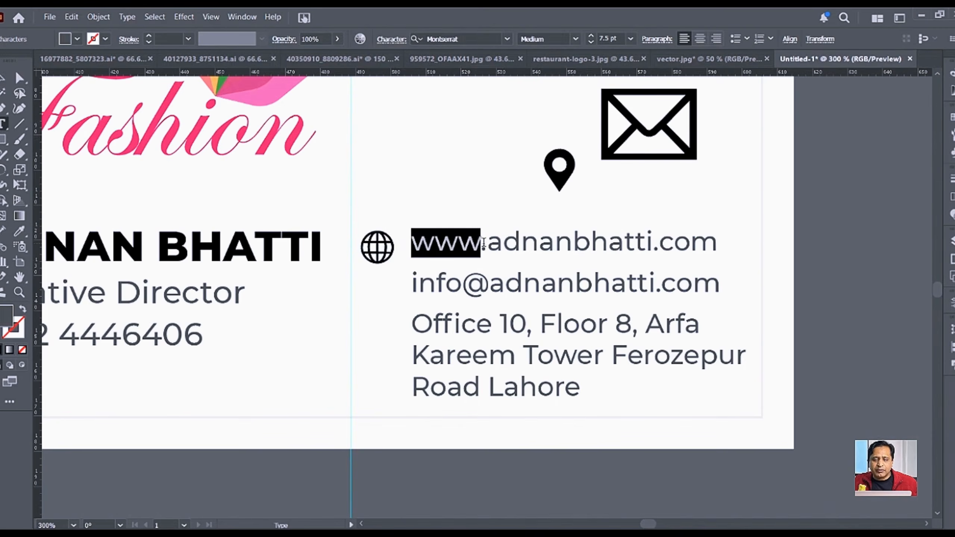
key("BackSpace")
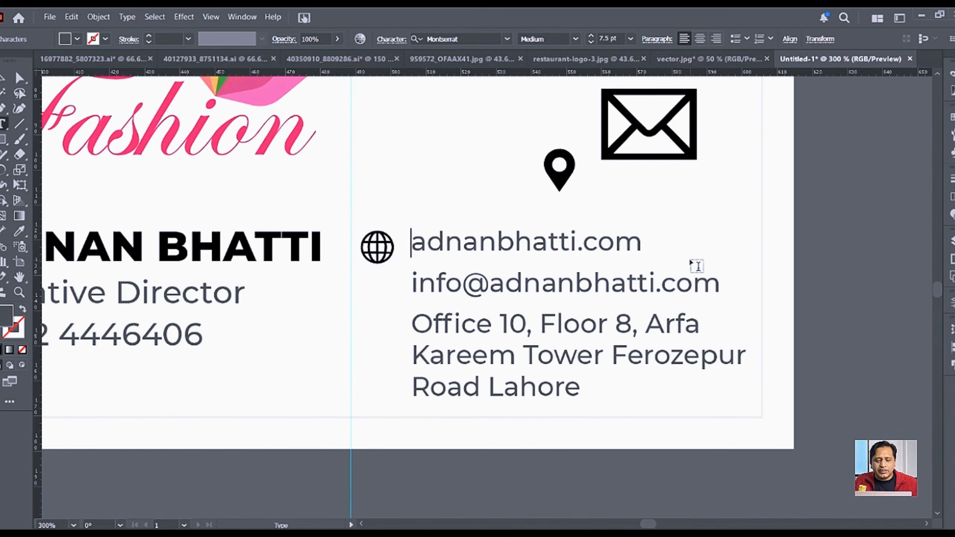
left_click(2, 78)
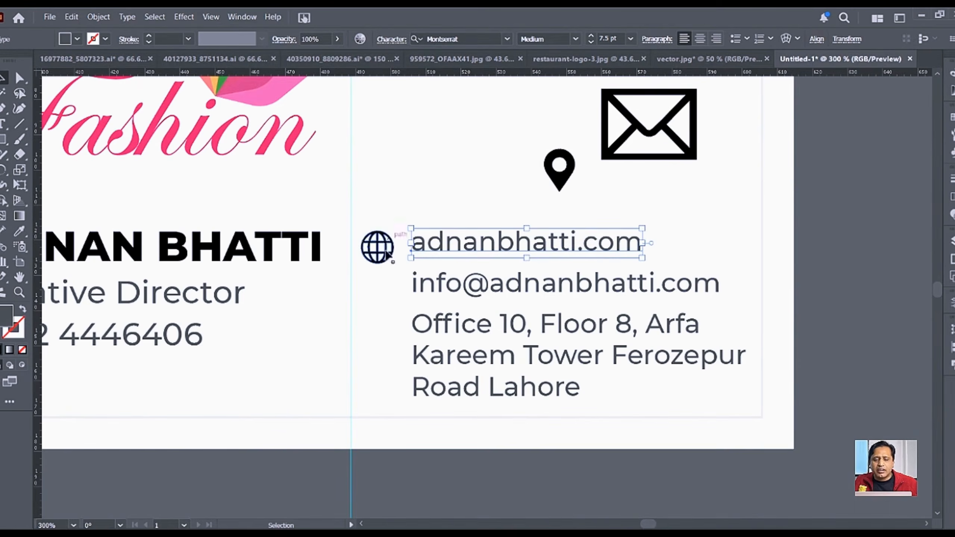
Step: Move the location pin and a shrunken envelope icon next to the contact lines
left_click(563, 188)
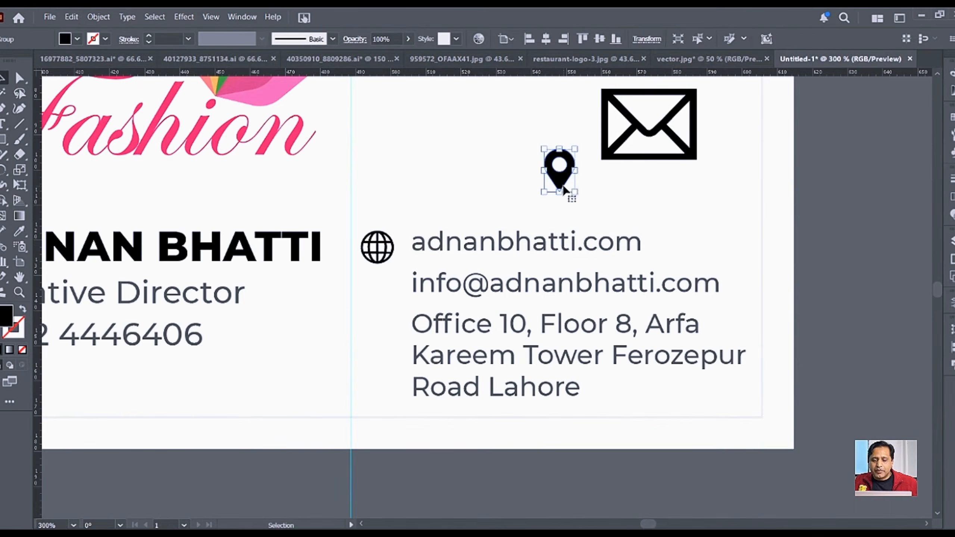
left_click_drag(550, 191, 387, 376)
left_click(654, 140)
left_click_drag(698, 123, 377, 288)
scroll(374, 273, "up", 2)
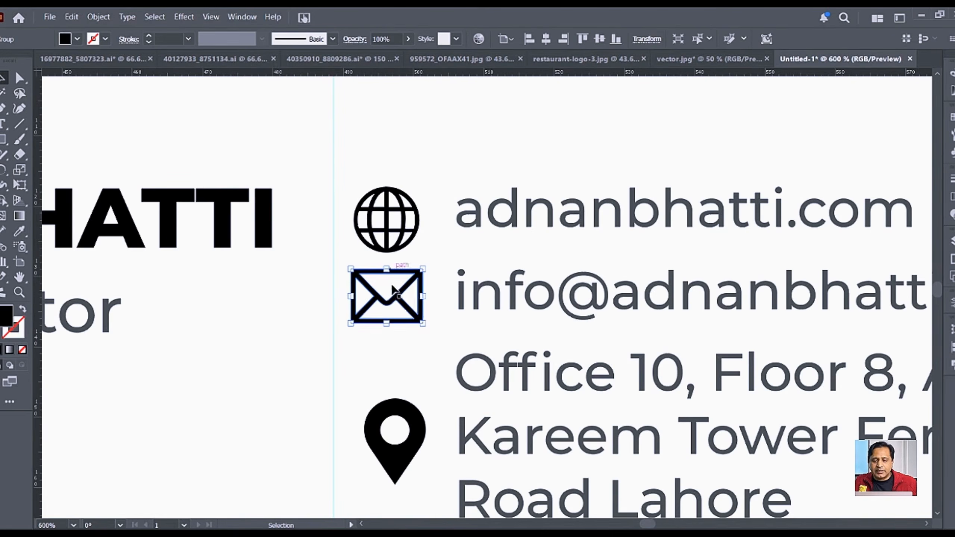
Step: Align the pin and envelope to the globe as key object, centring them horizontally and vertically
left_click(411, 450)
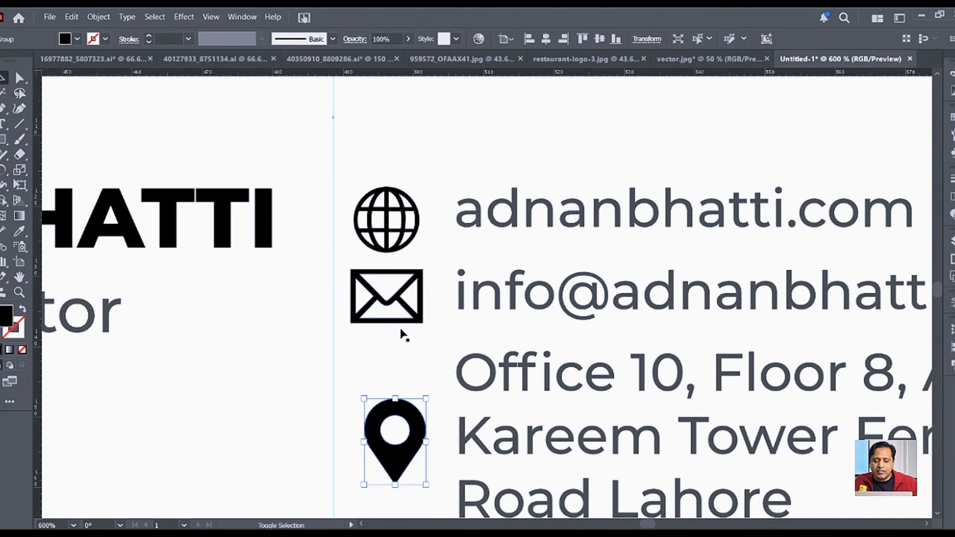
left_click(405, 320, "shift")
left_click(400, 246, "shift")
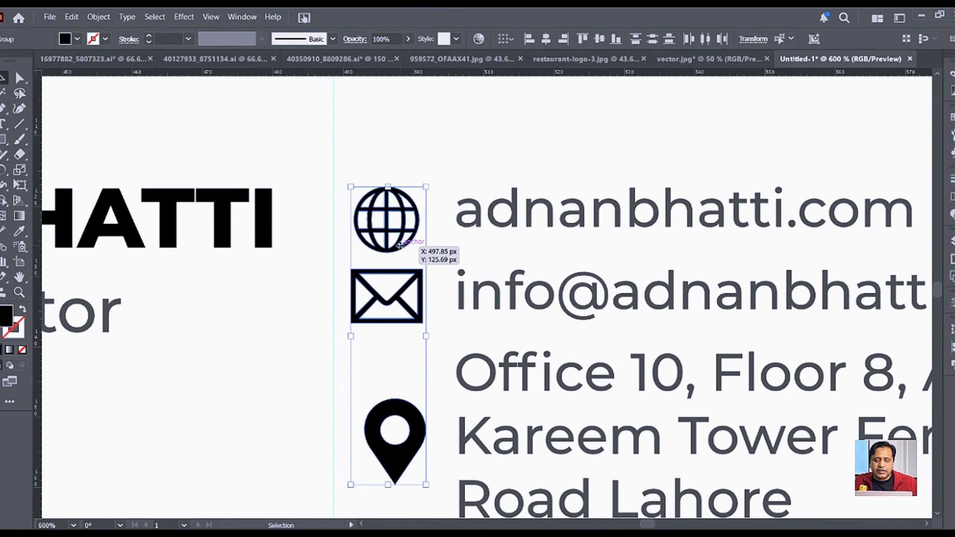
left_click(400, 245)
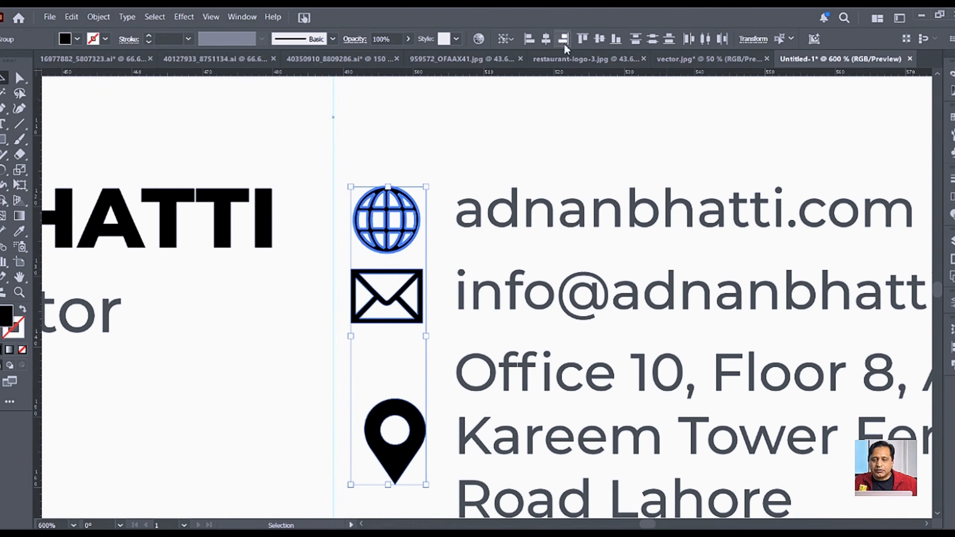
left_click(546, 38)
left_click(599, 39)
Step: Shrink the location pin and stack the envelope and pin in a column below the globe
left_click(452, 175)
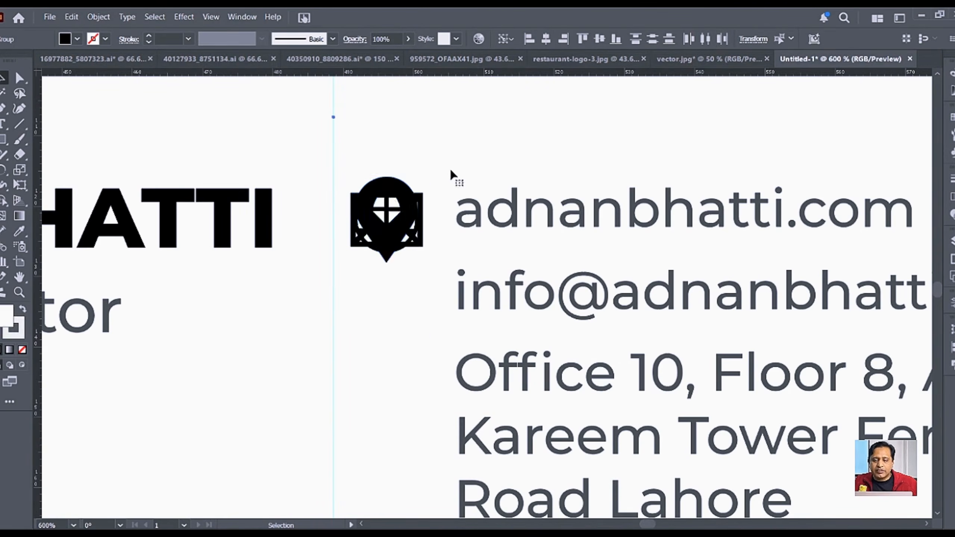
left_click(391, 192)
left_click_drag(387, 177, 385, 188)
left_click(421, 239)
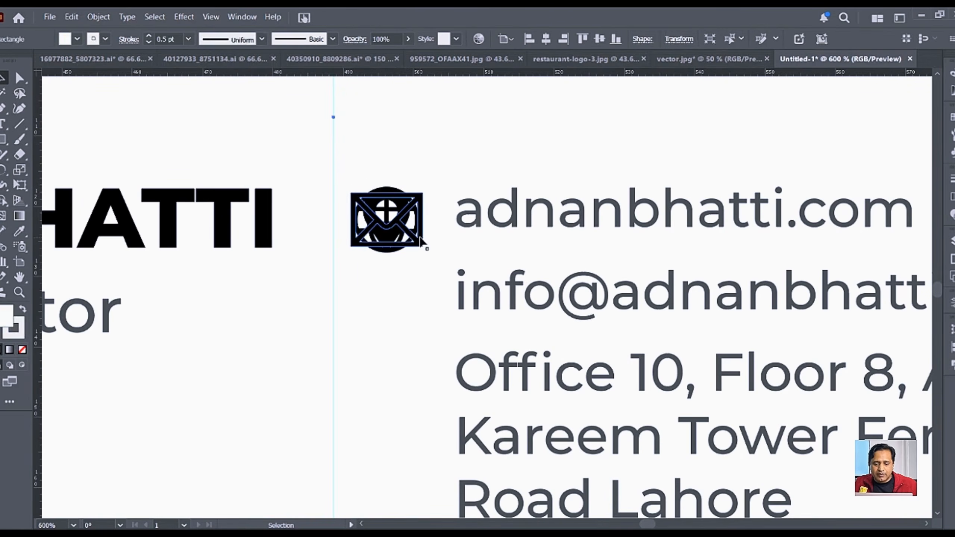
left_click(403, 249)
left_click_drag(414, 251, 414, 332)
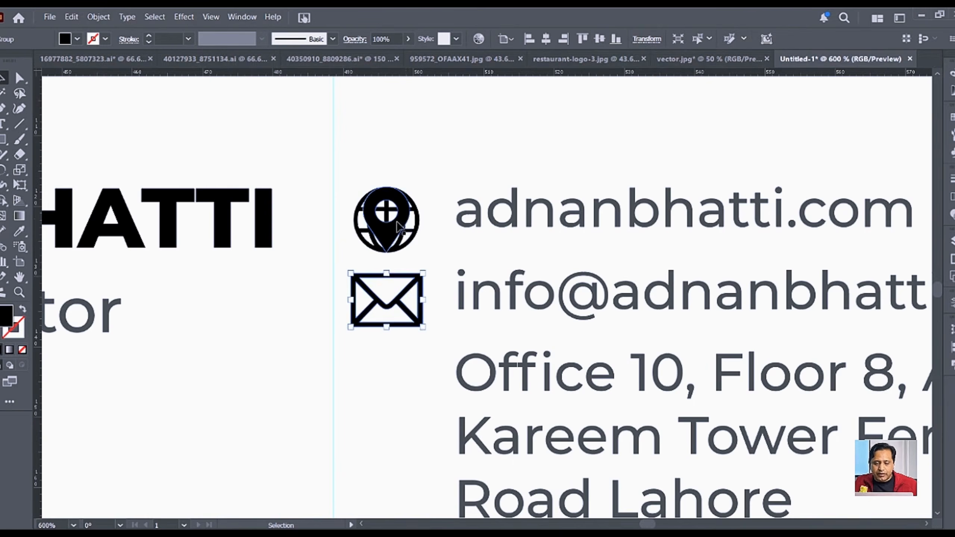
left_click(405, 224)
left_click_drag(405, 222, 405, 381)
key("ctrl+minus")
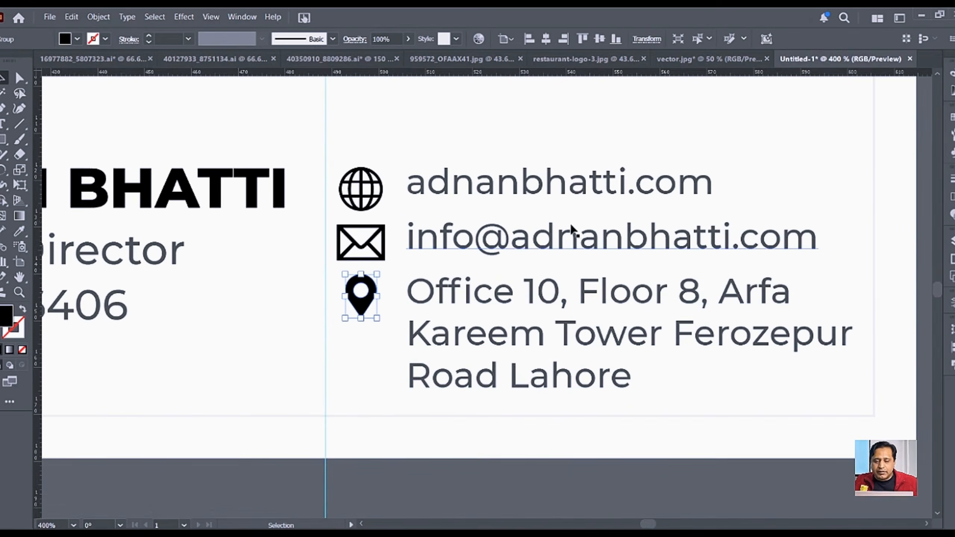
Step: Shrink the envelope slightly and centre the globe vertically on the website line
left_click(563, 245)
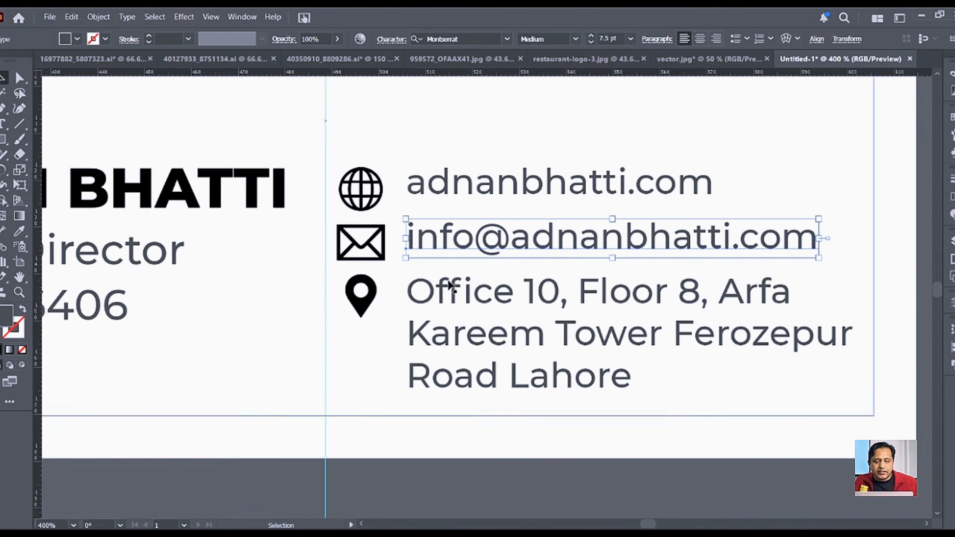
left_click(361, 259)
left_click_drag(361, 262, 364, 257)
left_click(381, 191)
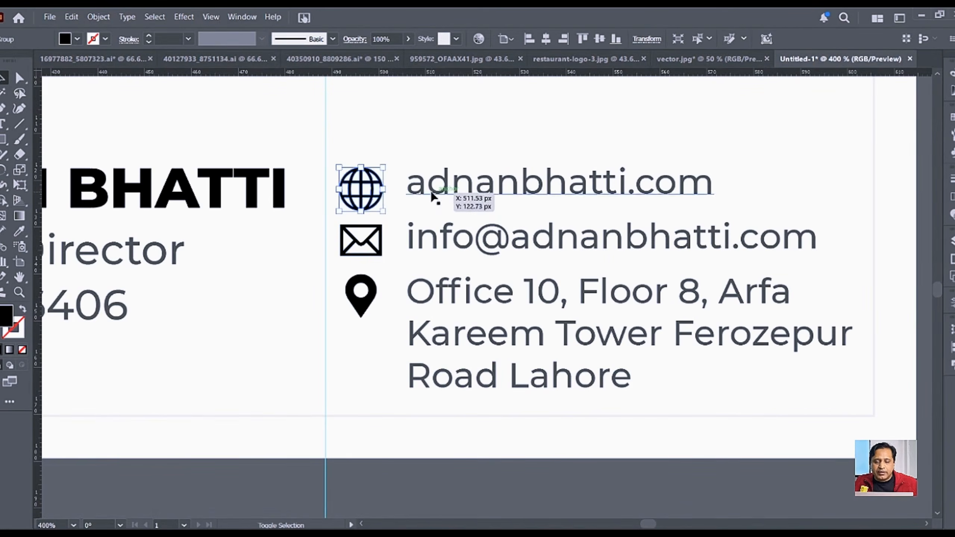
left_click(432, 196, "shift")
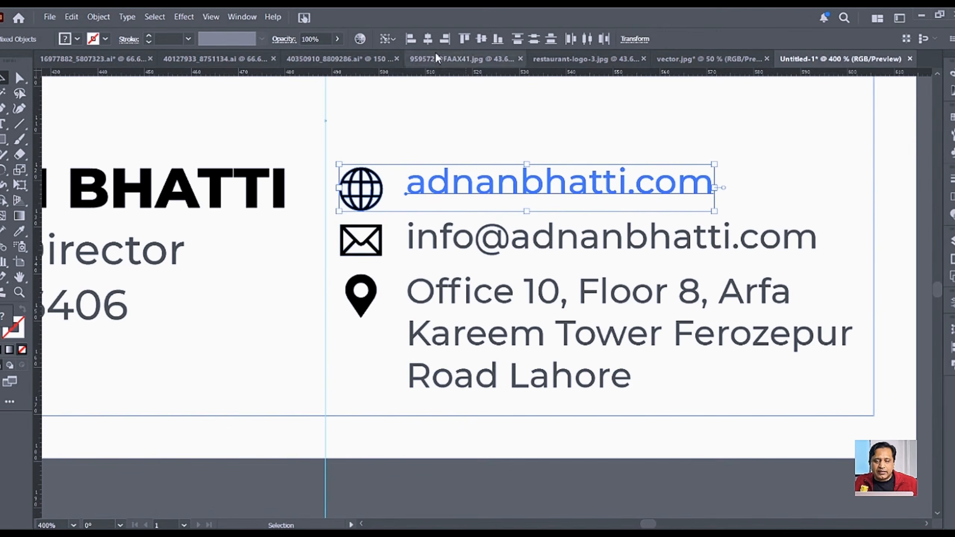
left_click(479, 39)
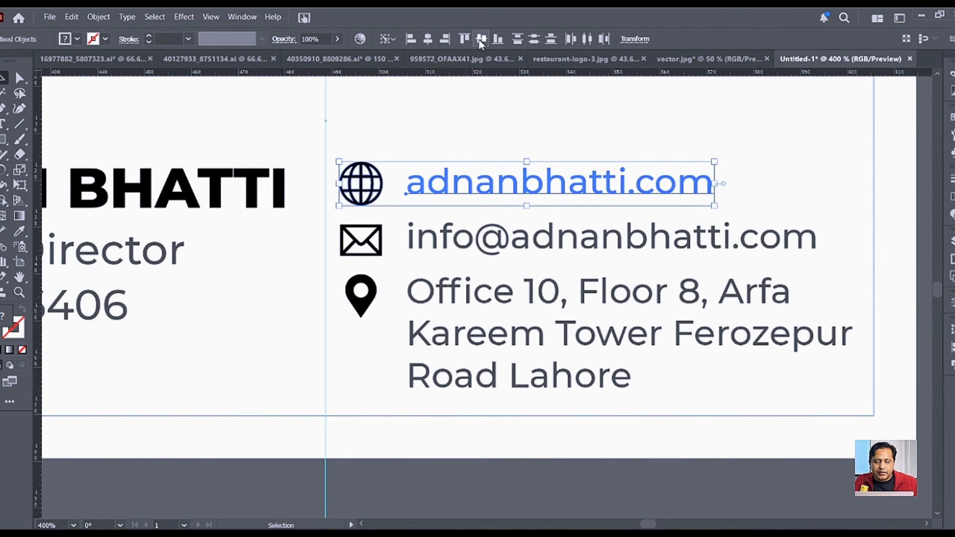
Step: Centre the envelope vertically on the email line and resize the location pin
left_click(709, 171)
left_click(382, 253)
left_click(443, 248, "shift")
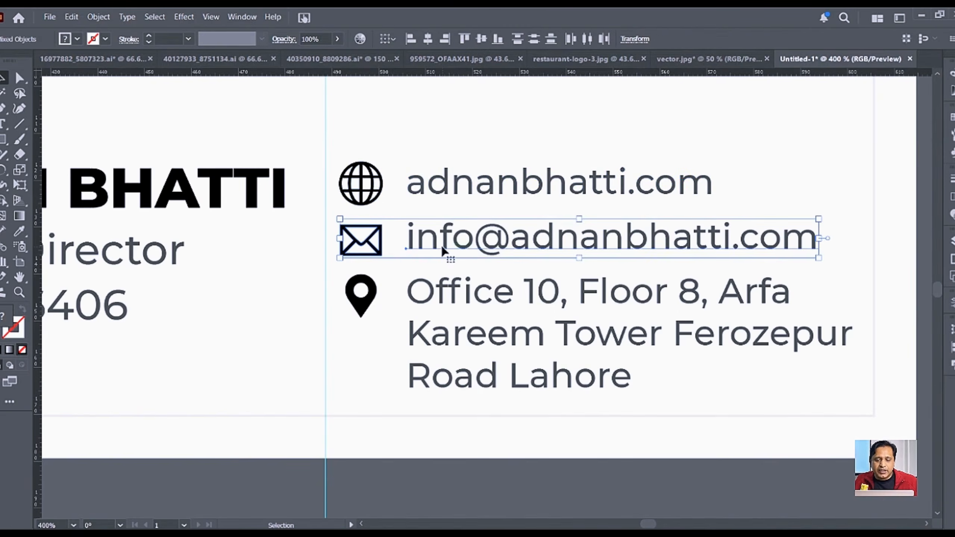
left_click(479, 43)
left_click(365, 307)
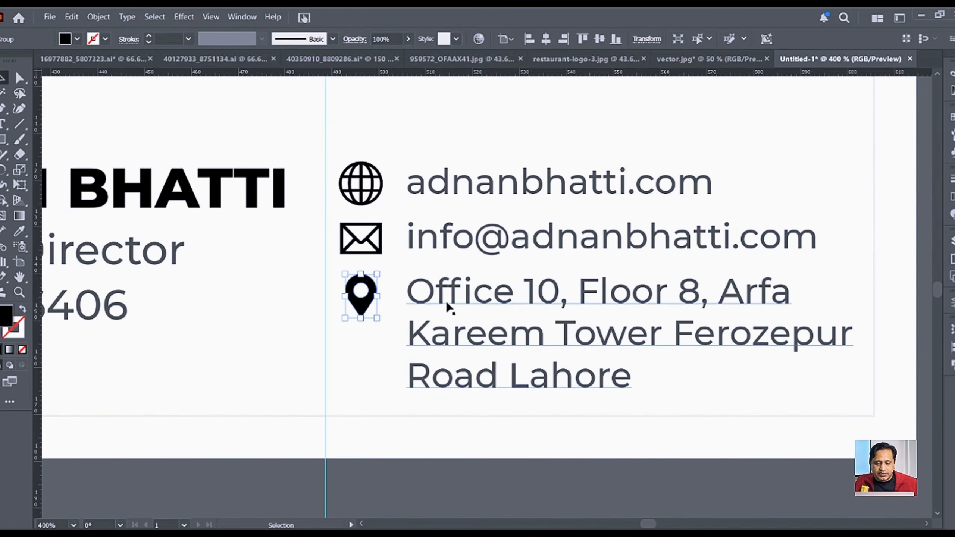
left_click_drag(361, 319, 361, 312)
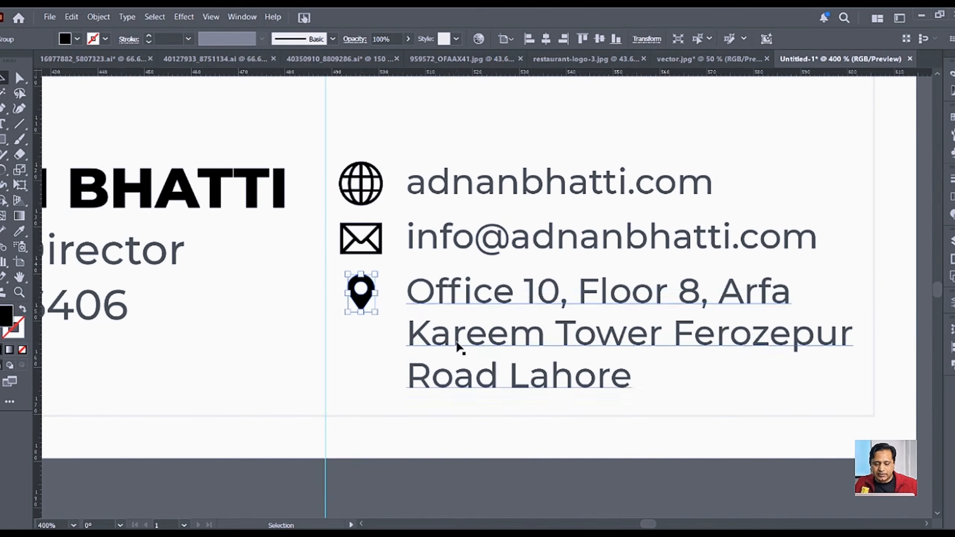
scroll(457, 345, "down", 2)
left_click(781, 248)
Step: Eyedropper the website text's grey onto the globe, envelope and location pin icons
key("space")
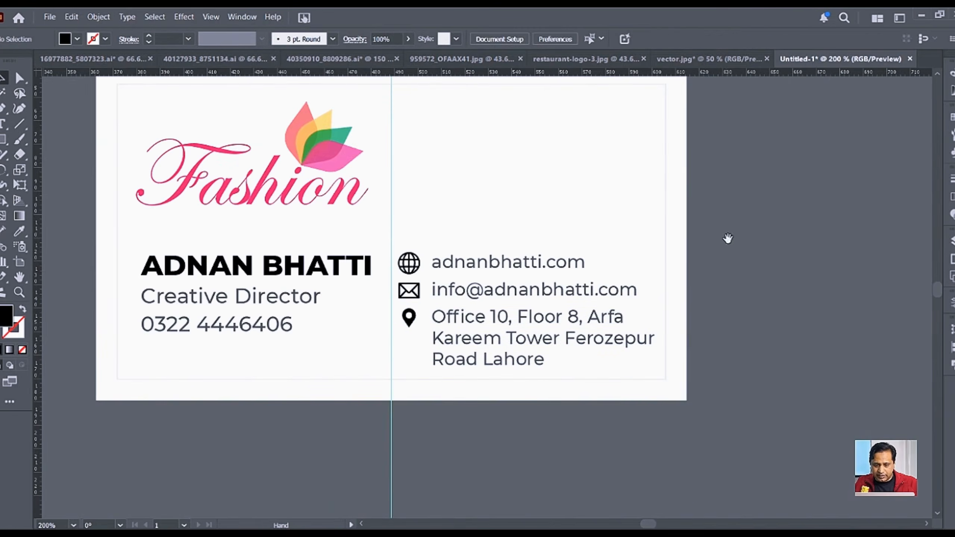
left_click_drag(728, 237, 684, 339)
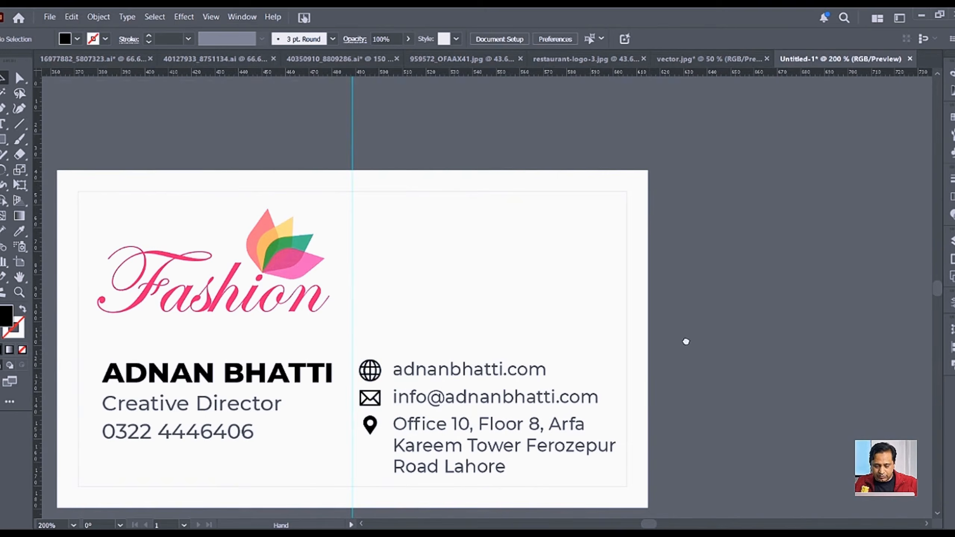
left_click(375, 376)
left_click(374, 401, "shift")
left_click(371, 425, "shift")
left_click(20, 232)
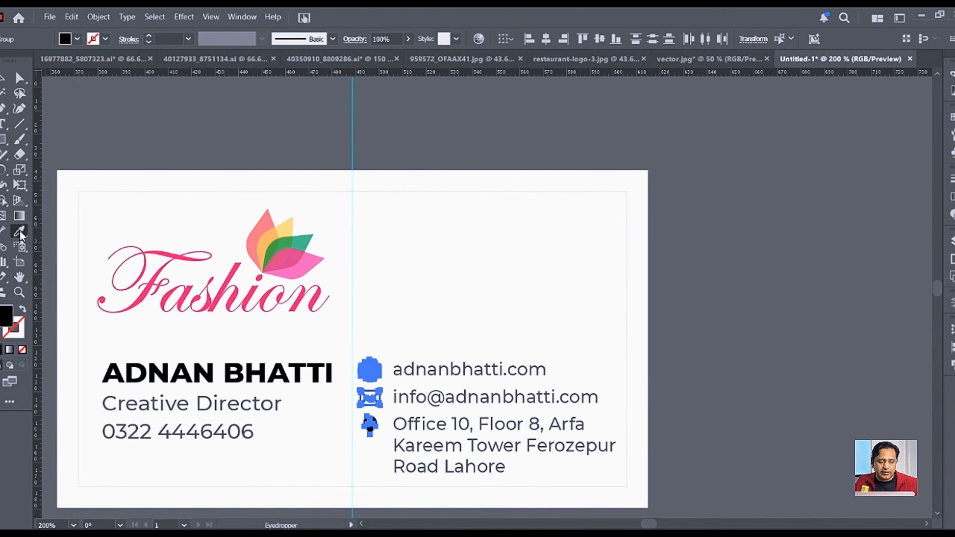
left_click(446, 364)
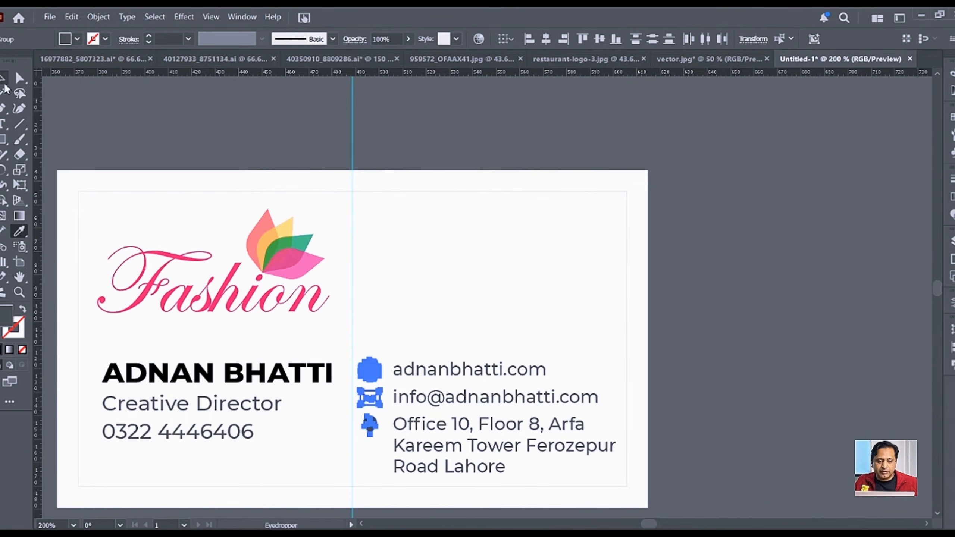
left_click(4, 86)
left_click(288, 160)
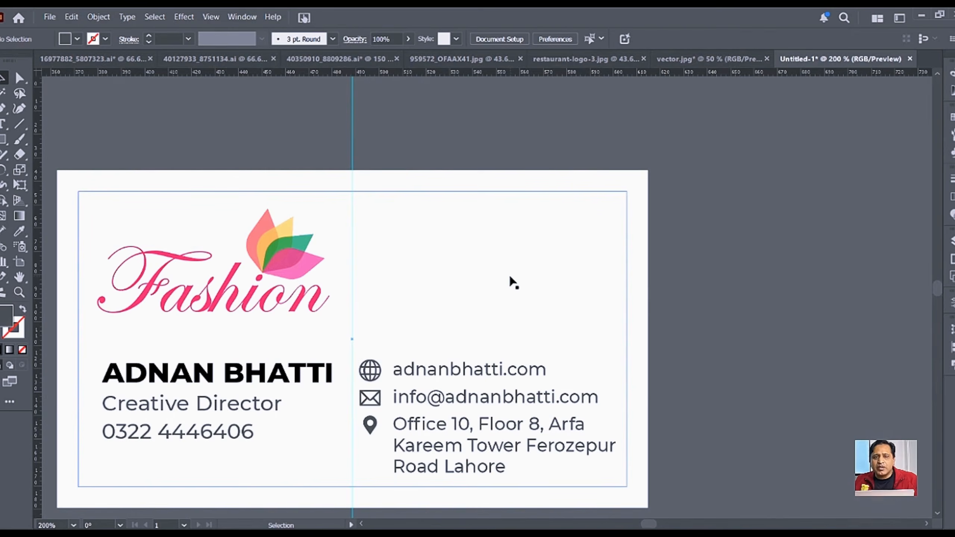
Step: Copy the lotus petals out of the Fashion logo, paste them, and enlarge the copy on the card's right half
left_click(288, 262)
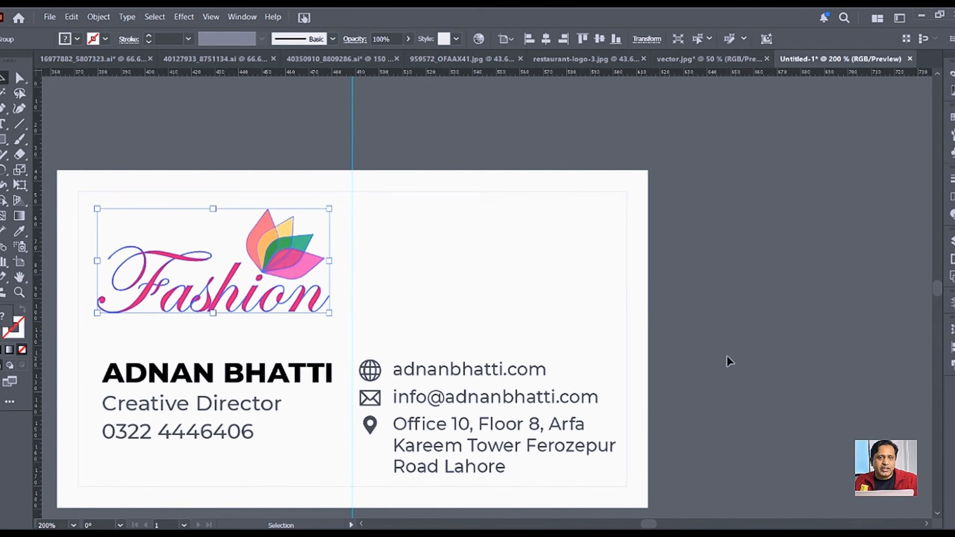
double_click(287, 251)
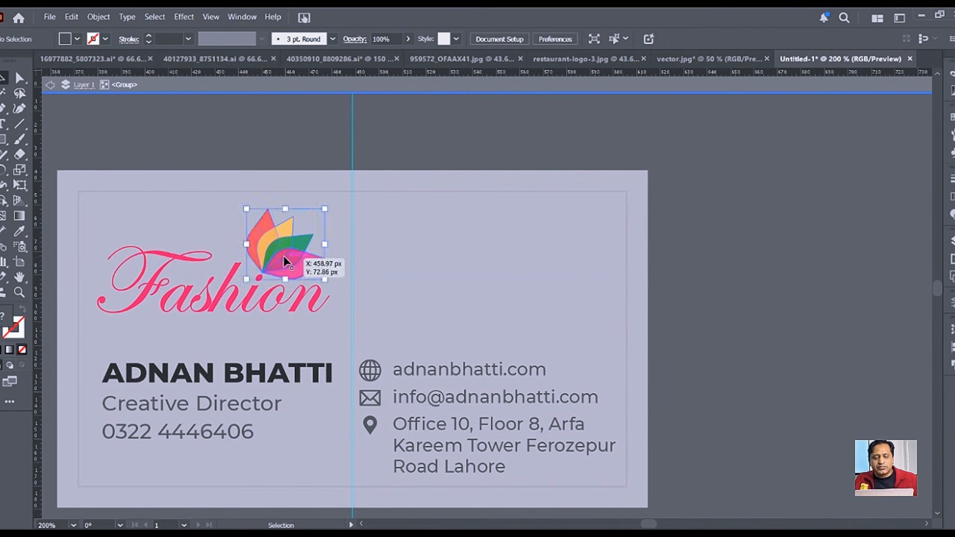
left_click(284, 256)
double_click(708, 251)
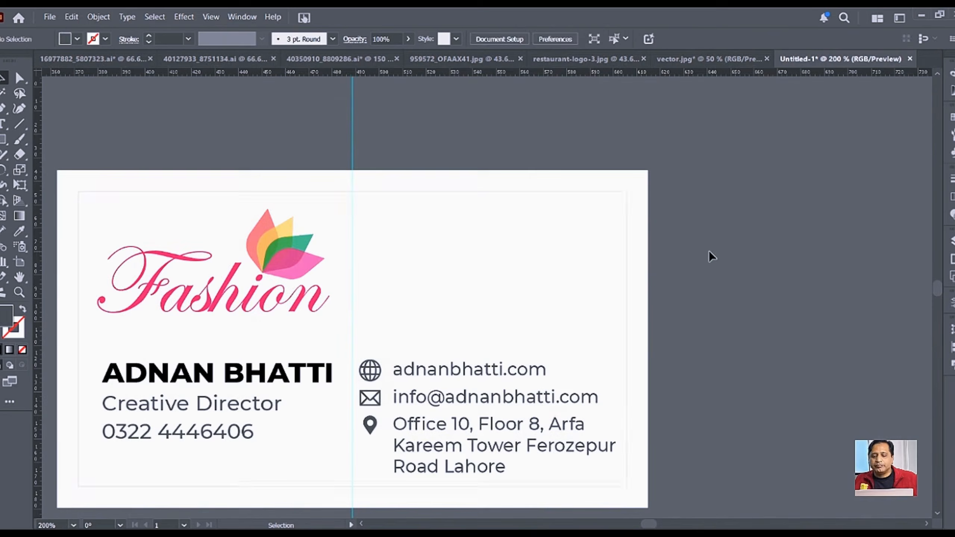
left_click(480, 249)
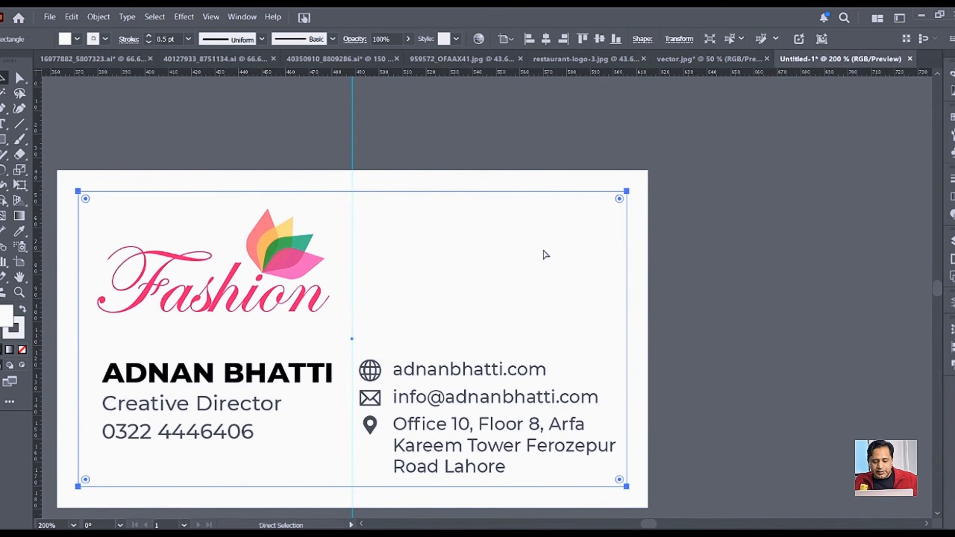
key("ctrl+v")
left_click_drag(527, 264, 600, 196)
left_click_drag(523, 294, 544, 309)
left_click_drag(469, 279, 444, 279)
left_click(752, 265)
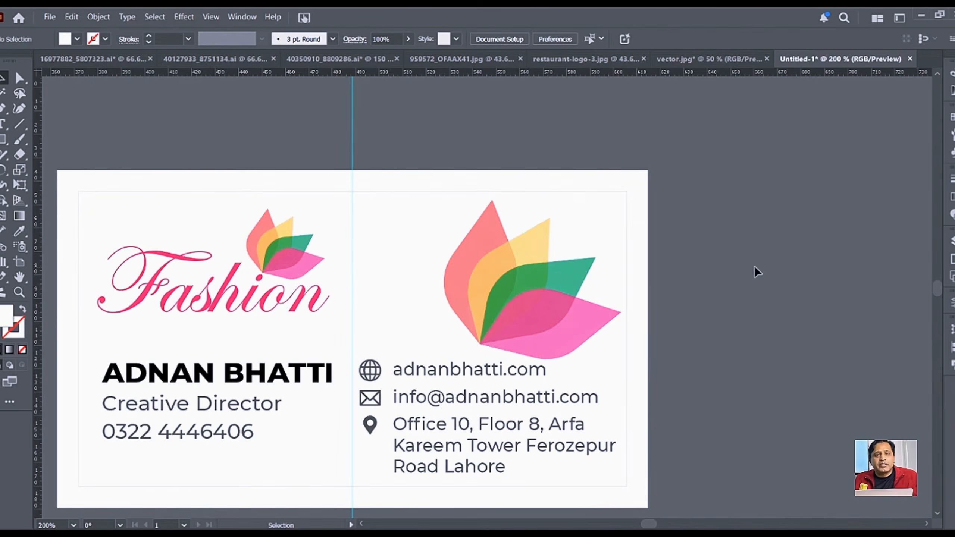
Step: Try rotating the lotus copy, undo it, and centre the lotus horizontally on the card
left_click(488, 310)
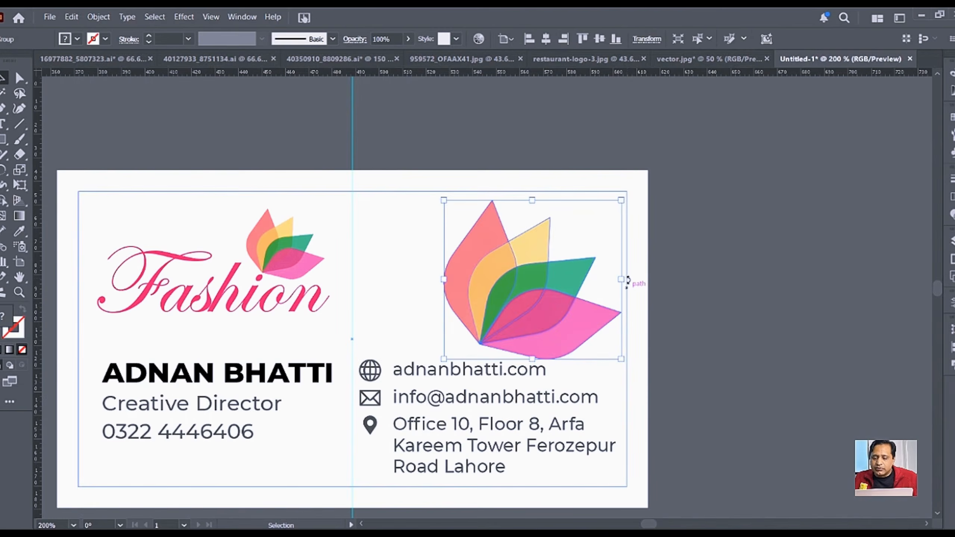
left_click_drag(626, 277, 612, 220)
key("ctrl+z")
left_click_drag(552, 295, 519, 298)
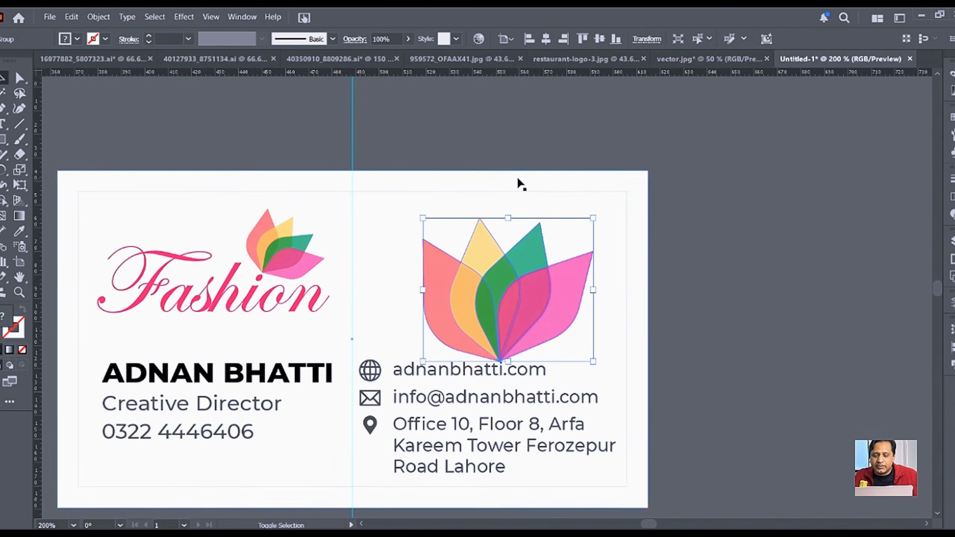
left_click(518, 179, "shift")
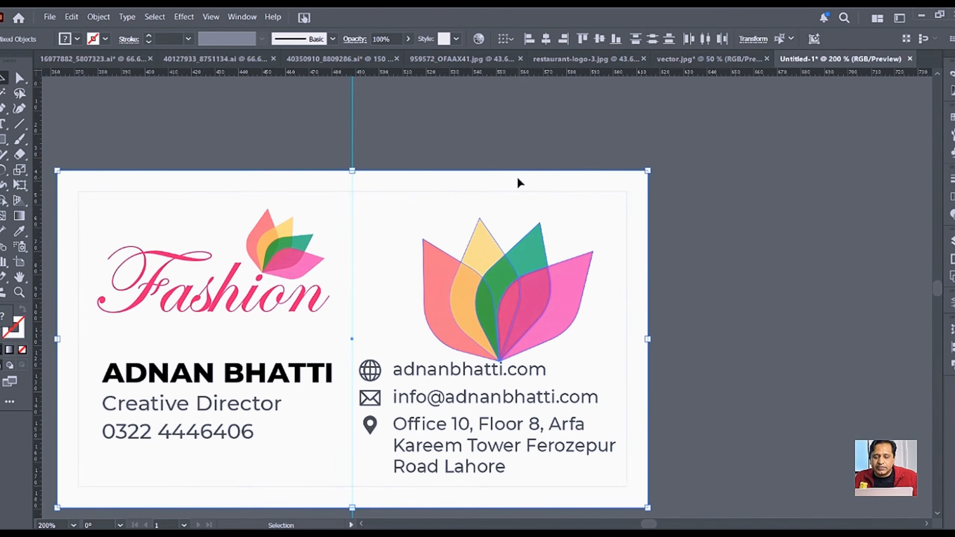
left_click(548, 40)
left_click(776, 252)
Step: Enlarge the lotus to fill the card and send the card background to the back
left_click(393, 322)
left_click_drag(352, 268, 406, 209)
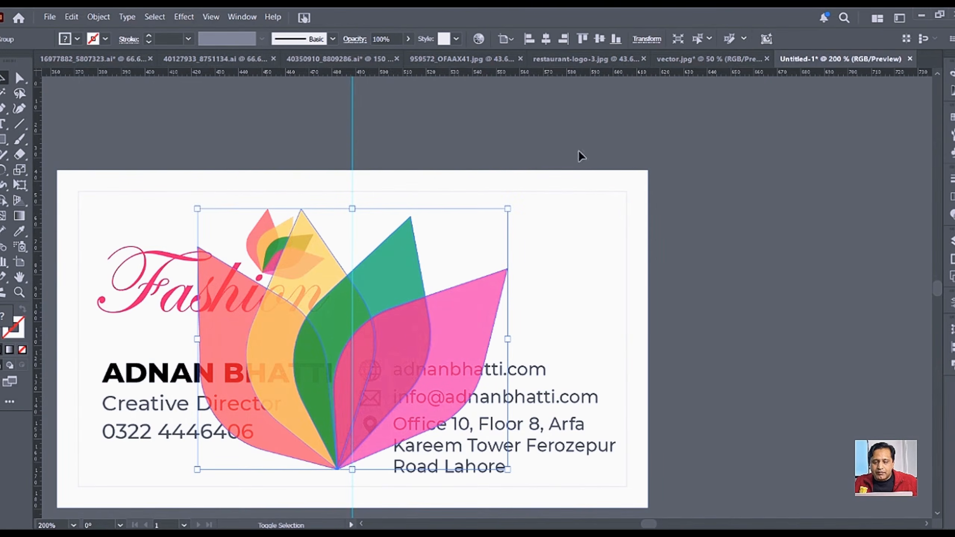
left_click(607, 211)
right_click(601, 218)
mouse_move(693, 471)
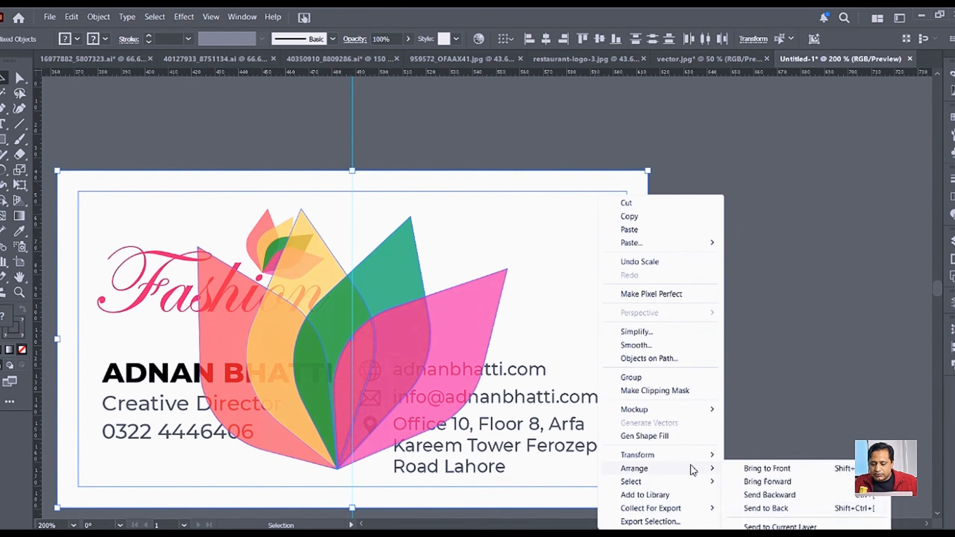
left_click(767, 508)
left_click(754, 392)
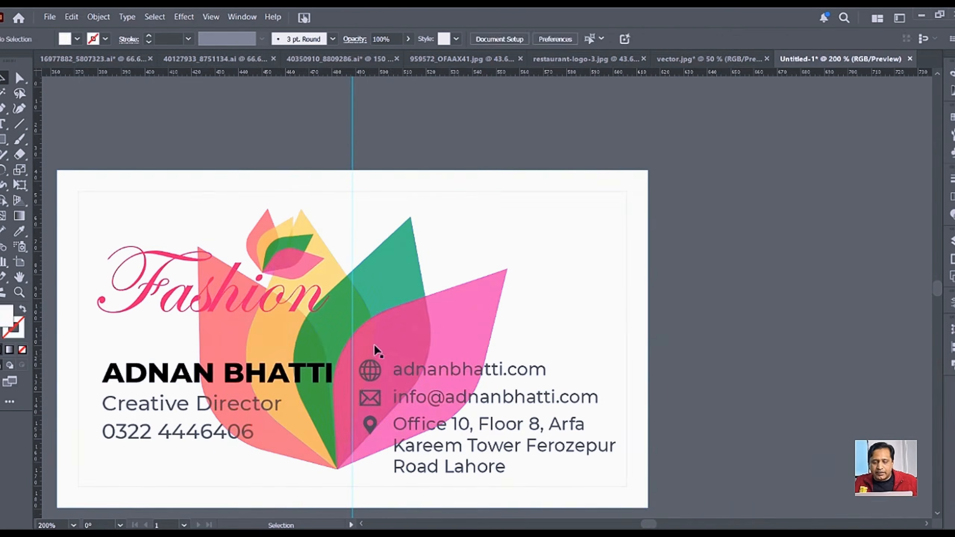
Step: Try 10% opacity on the large lotus, then undo the change
left_click(392, 333)
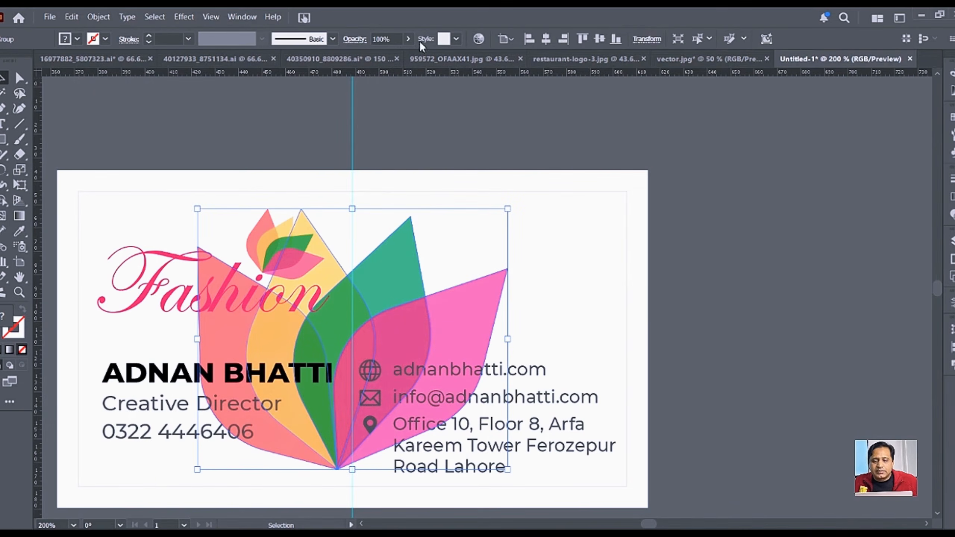
left_click(385, 40)
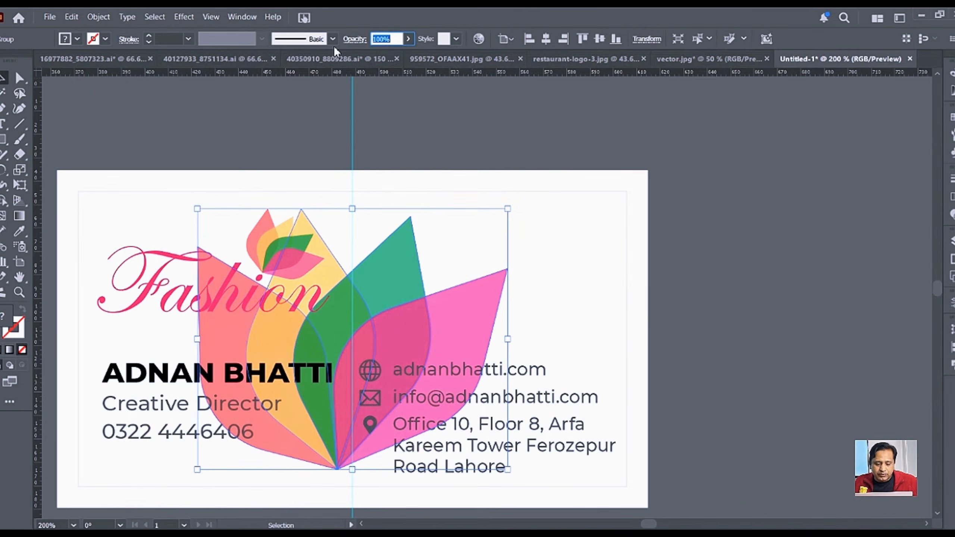
type("10")
key("Return")
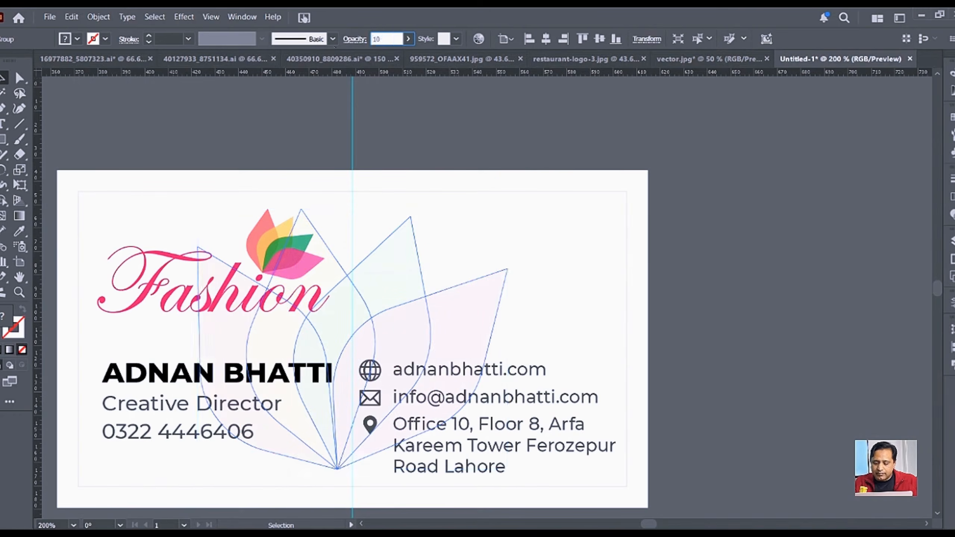
left_click(536, 144)
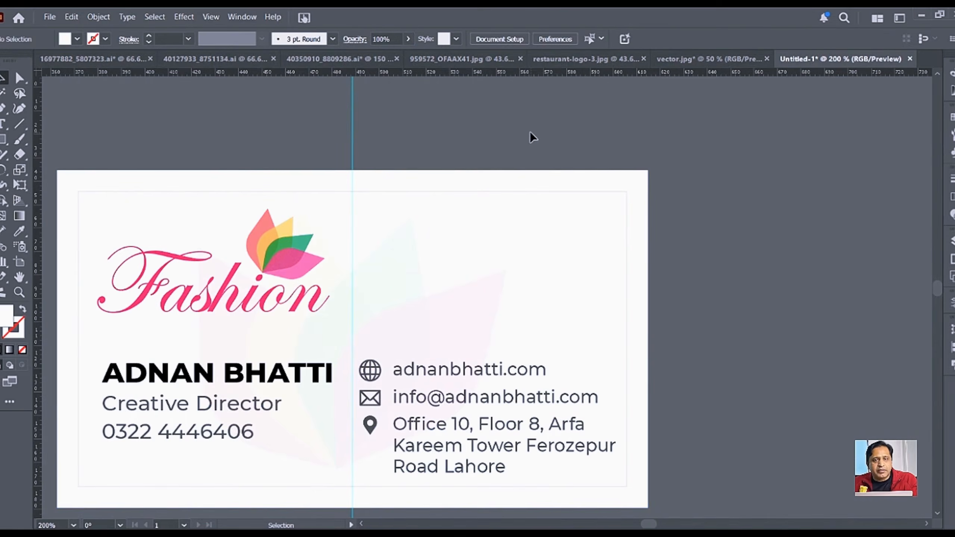
key("ctrl+z")
left_click(732, 263)
Step: Rotate the lotus over the card's right side, then delete it
left_click(388, 274)
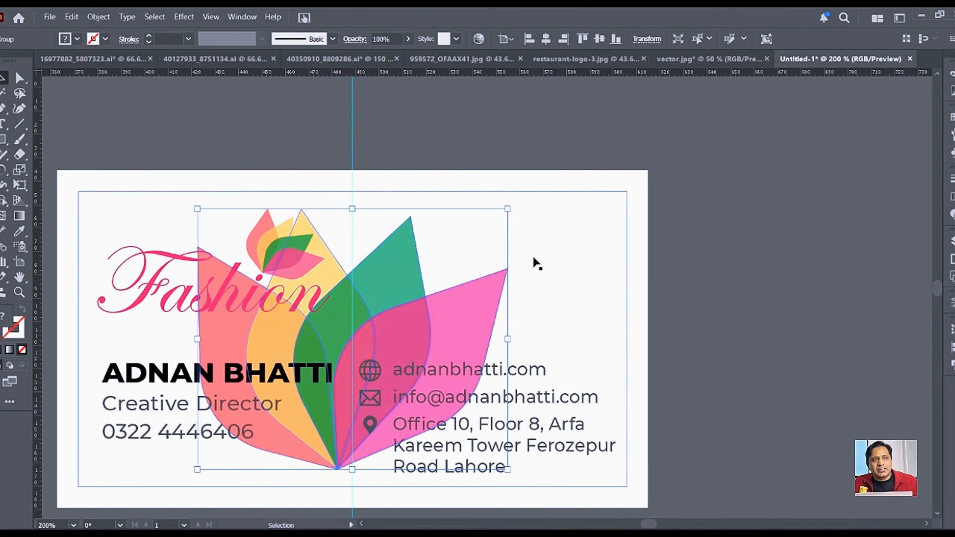
left_click_drag(515, 205, 536, 297)
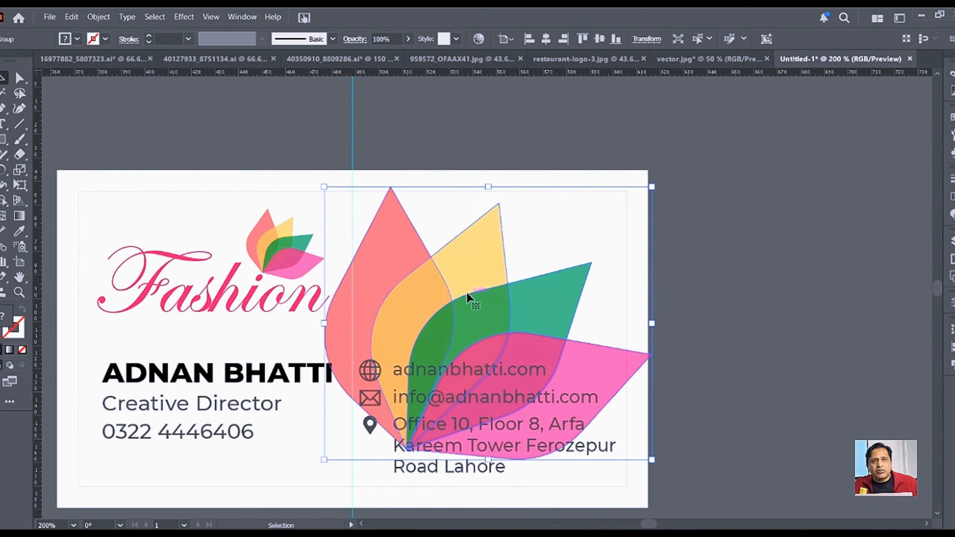
key("Delete")
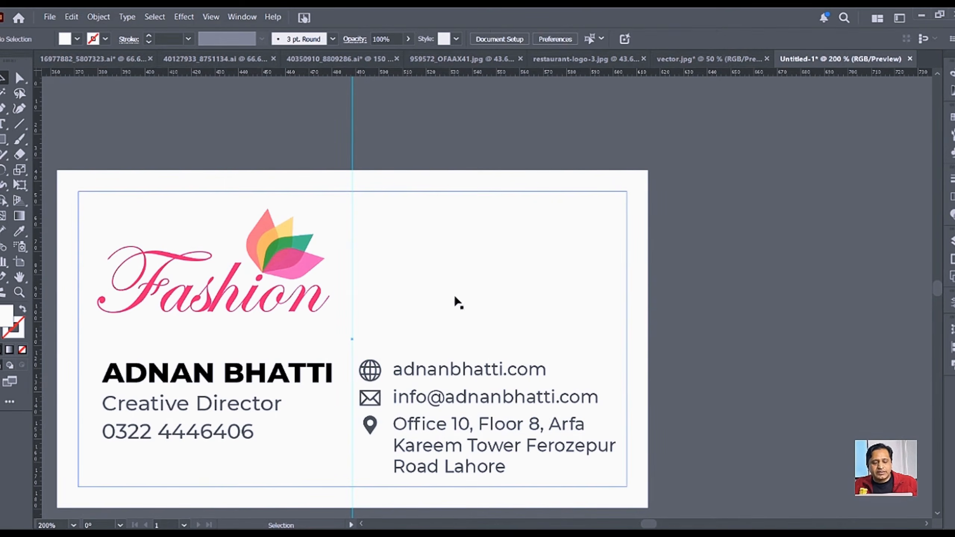
Step: Paste the lotus leaves inside the card rectangle, then widen them and move them up and right
left_click(624, 184)
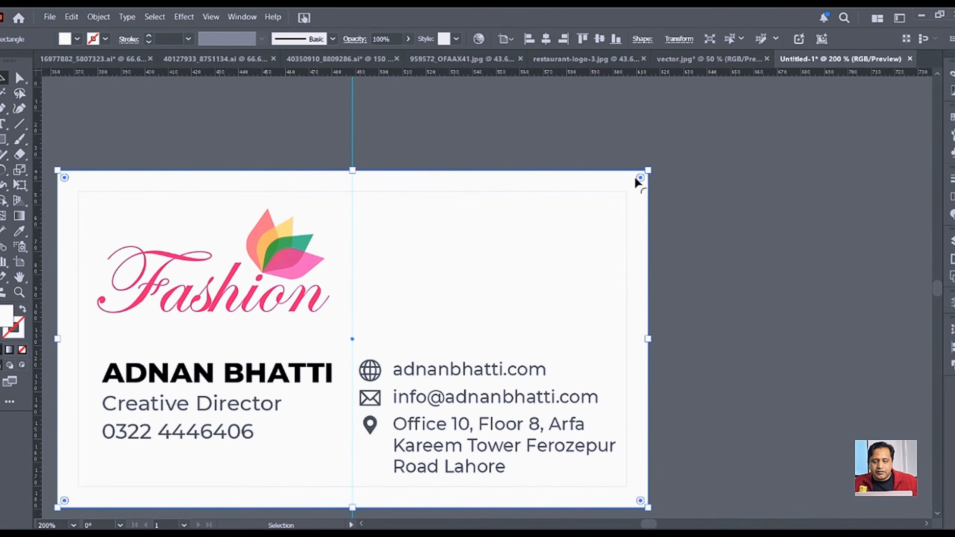
left_click(23, 365)
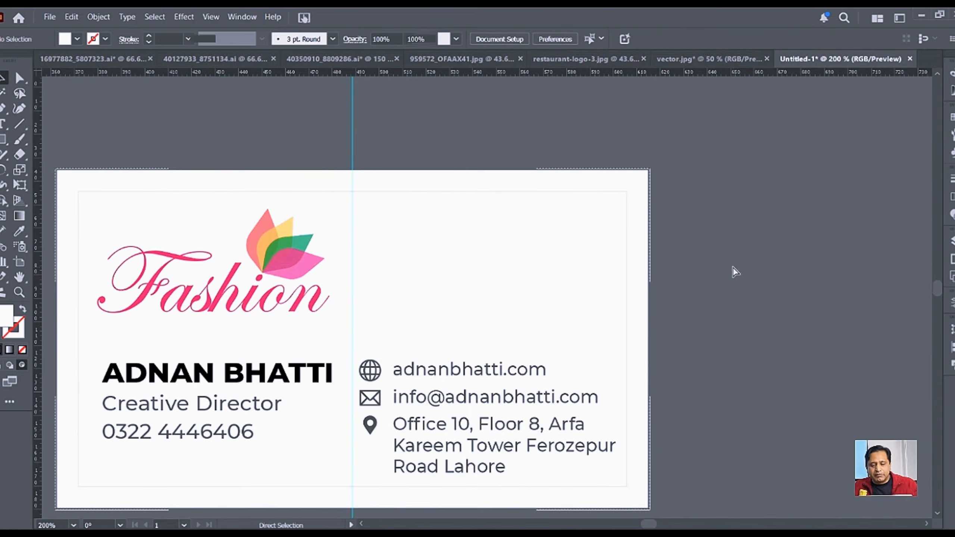
key("ctrl+v")
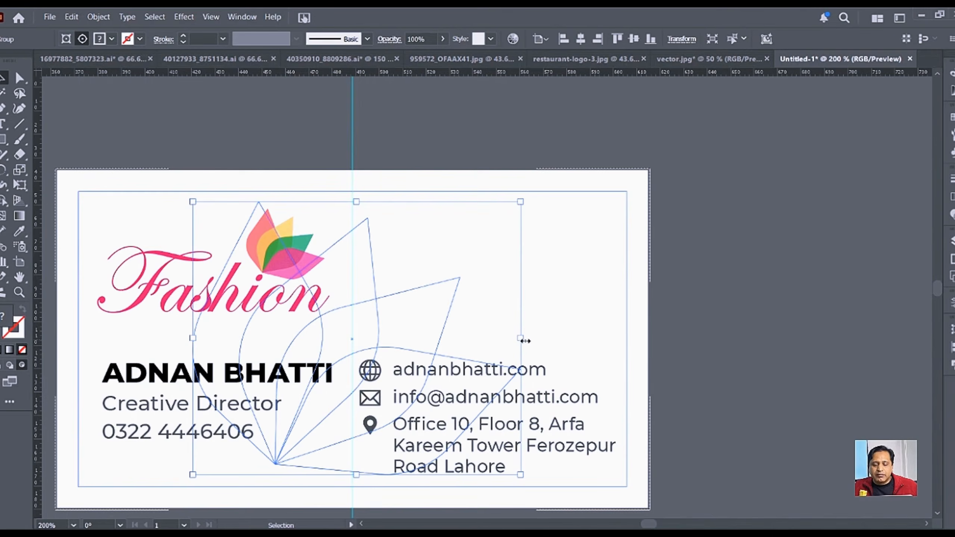
left_click_drag(522, 338, 589, 351)
left_click_drag(271, 184, 492, 130)
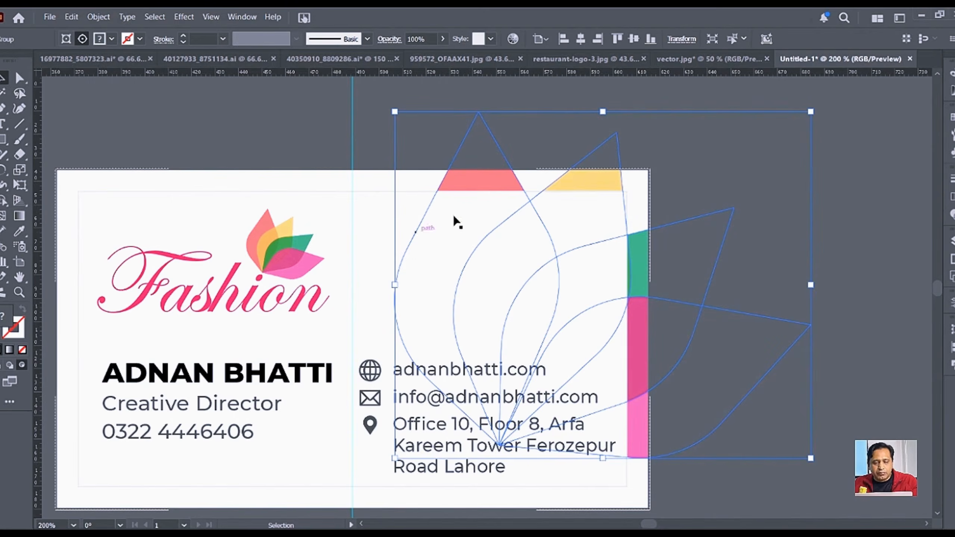
Step: Delete the inner white rectangle so the clipped leaves show on the card
left_click(294, 206)
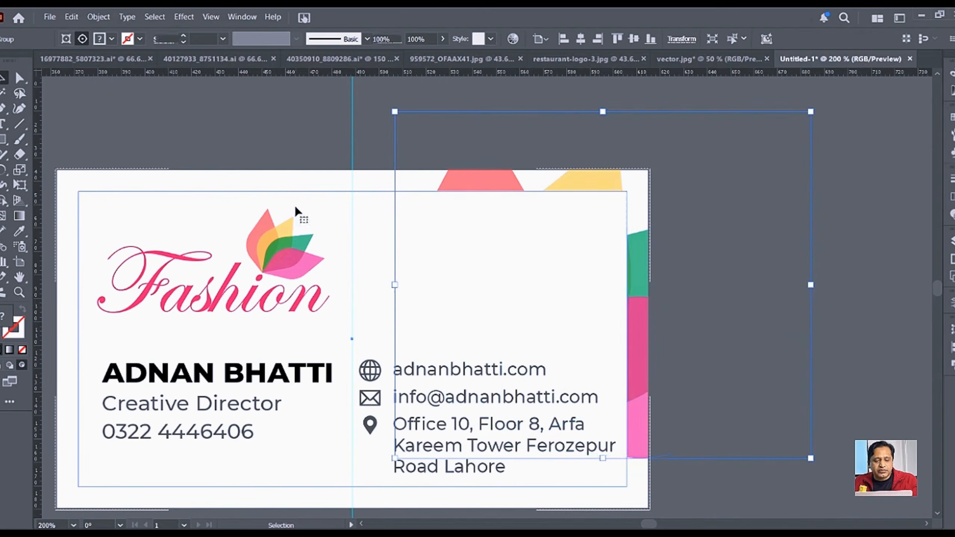
key("Delete")
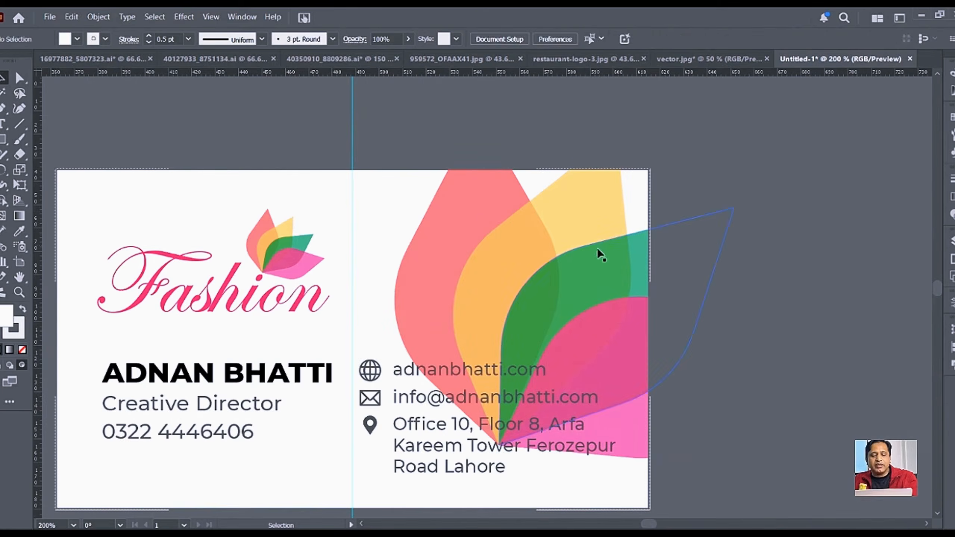
left_click(525, 277)
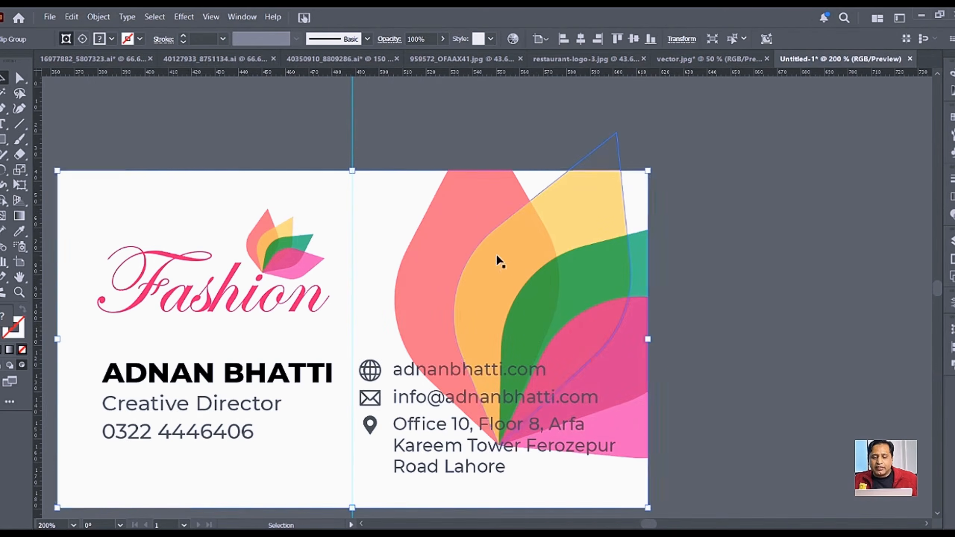
Step: Inside the clip group, move the leaves upward and slightly right, cancelling a trial rotation
double_click(496, 256)
left_click_drag(568, 410, 559, 298)
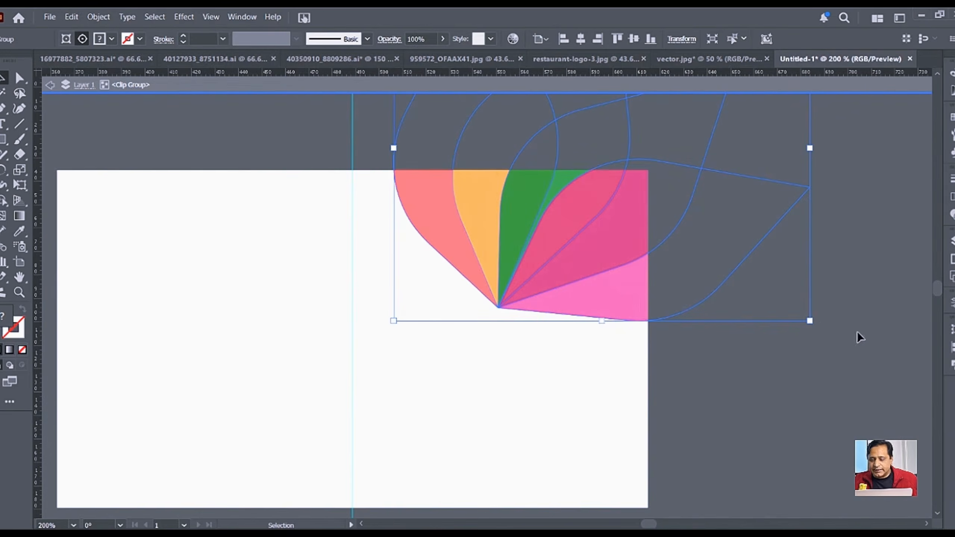
left_click_drag(819, 329, 783, 379)
key("ctrl+z")
left_click_drag(567, 269, 580, 268)
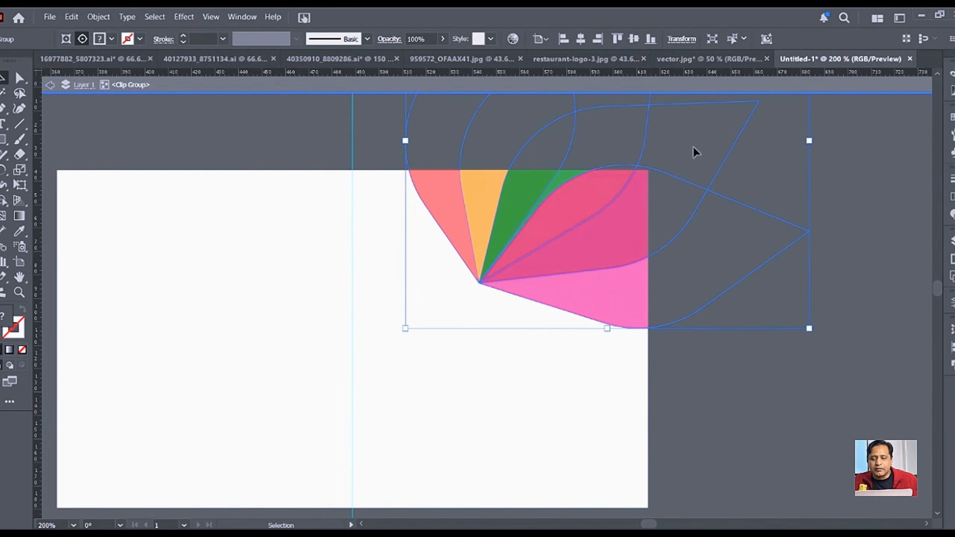
left_click(186, 86)
left_click(265, 113)
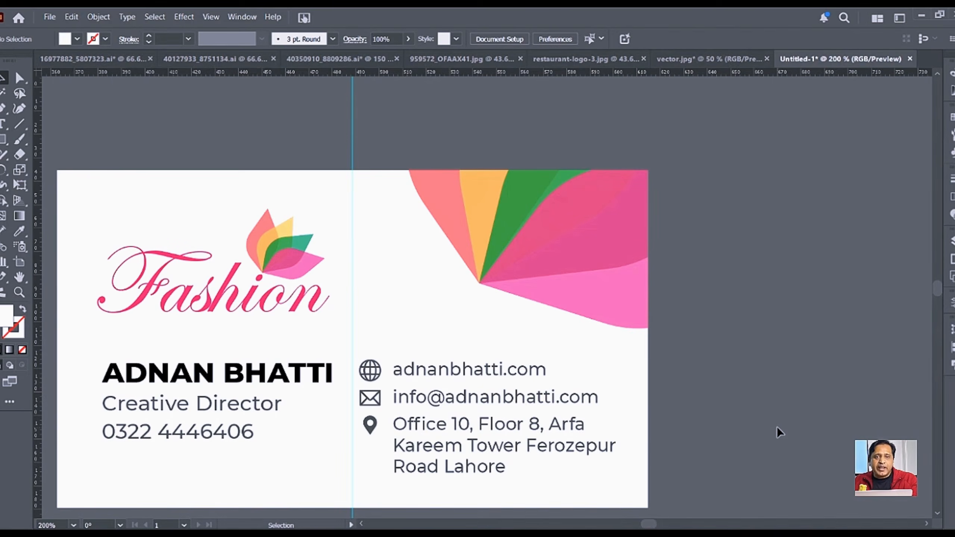
Step: Rotate the clipped leaves about half a turn and nudge them down into the top-right corner
left_click(591, 303)
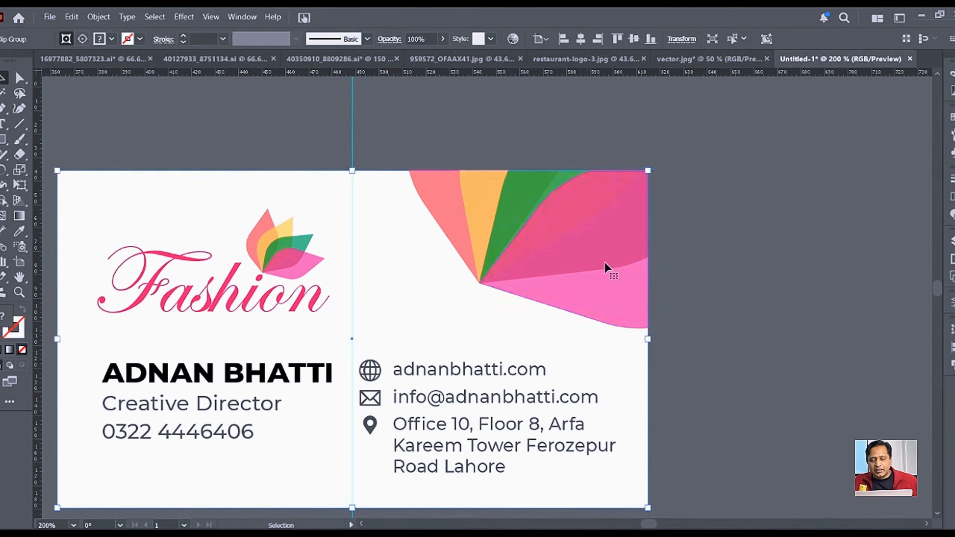
double_click(587, 250)
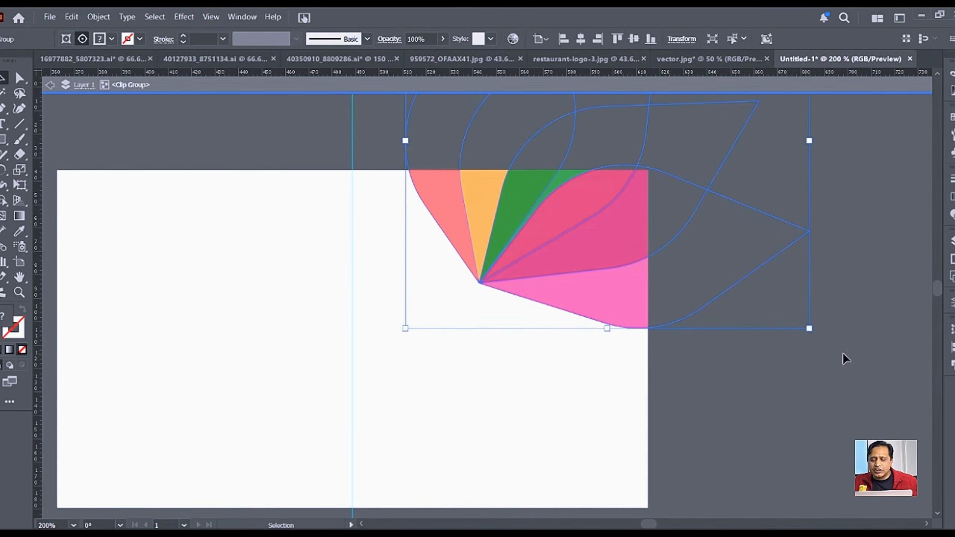
left_click_drag(815, 334, 301, 113)
left_click_drag(815, 280, 609, 337)
left_click_drag(635, 208, 636, 228)
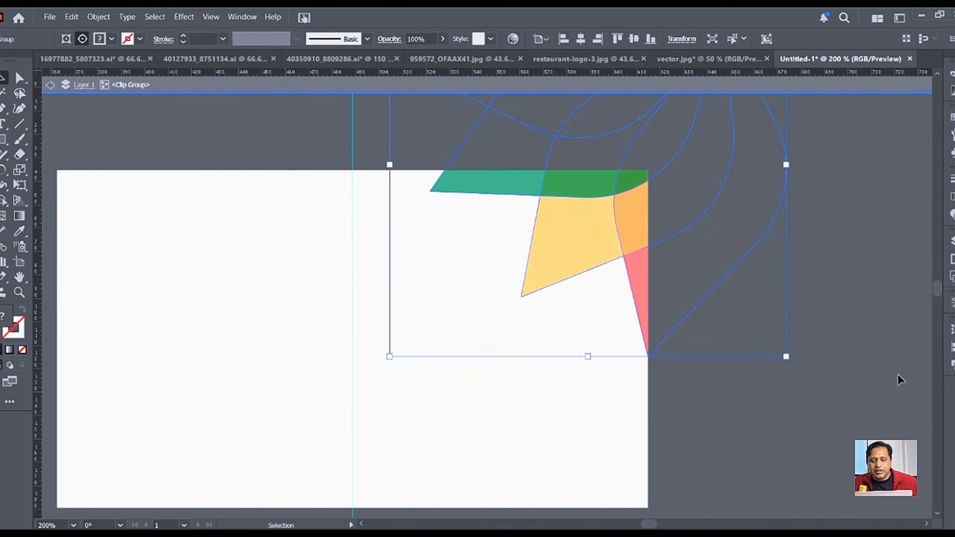
left_click(864, 340)
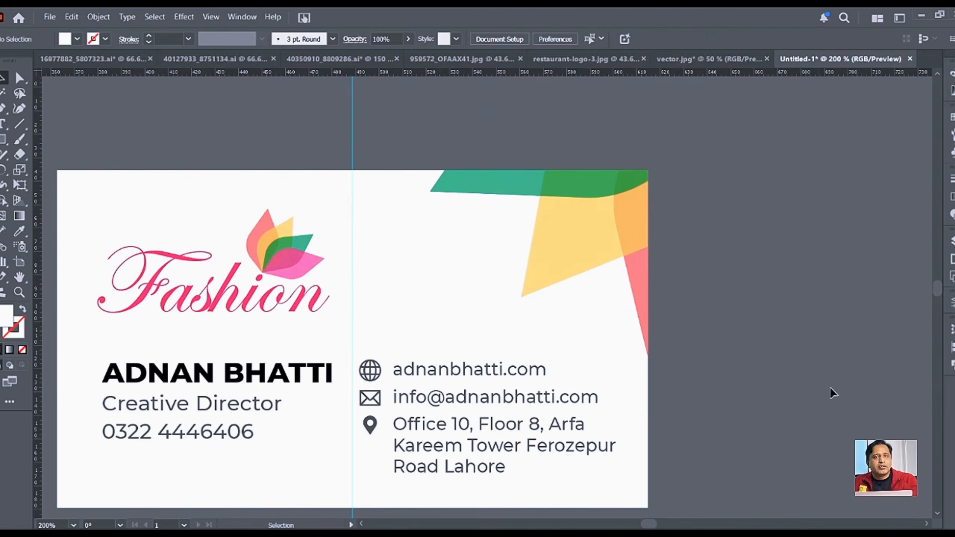
Step: Rotate the clipped leaves about a quarter turn and shift them up and left
left_click(590, 240)
double_click(591, 241)
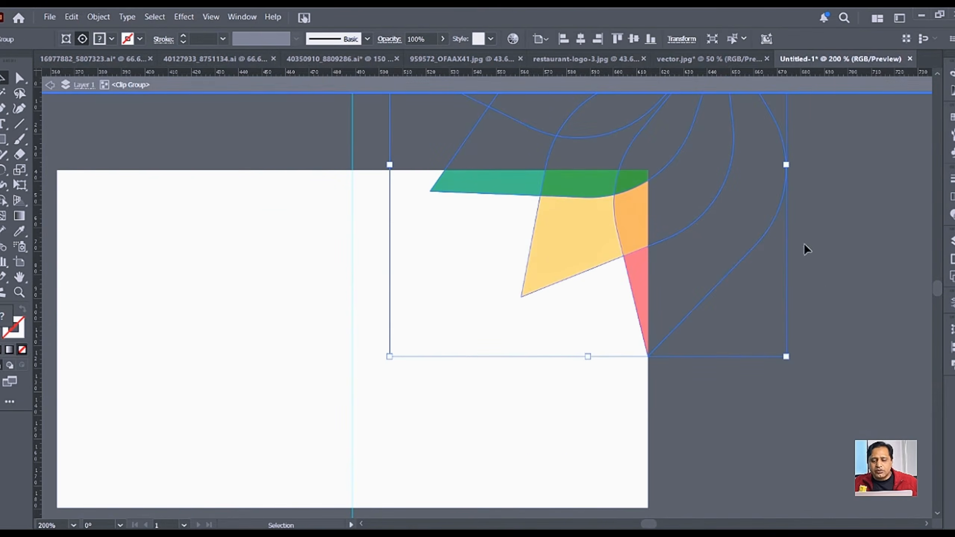
left_click_drag(794, 166, 653, 305)
left_click_drag(669, 273, 624, 245)
double_click(802, 331)
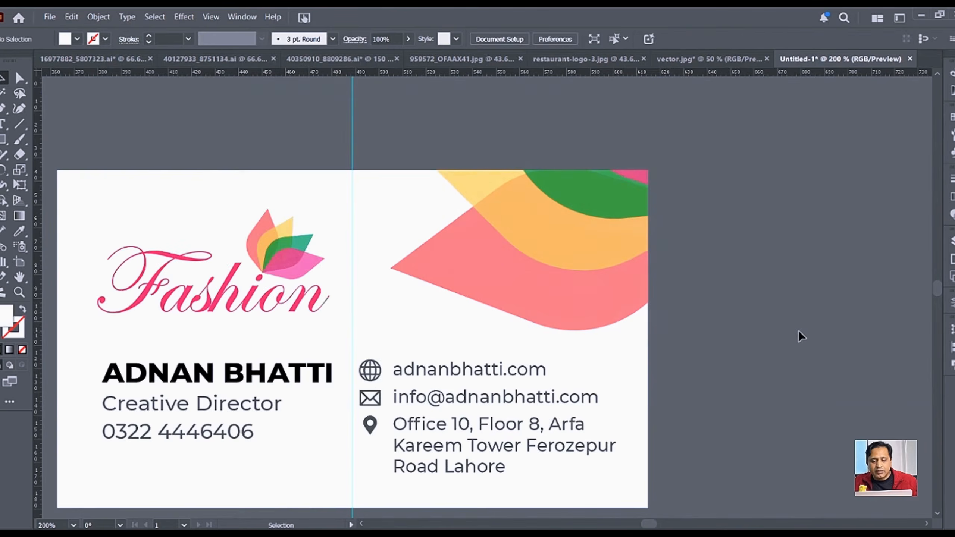
Step: Rotate the leaves further into a sweeping wave across the top-right corner
double_click(562, 279)
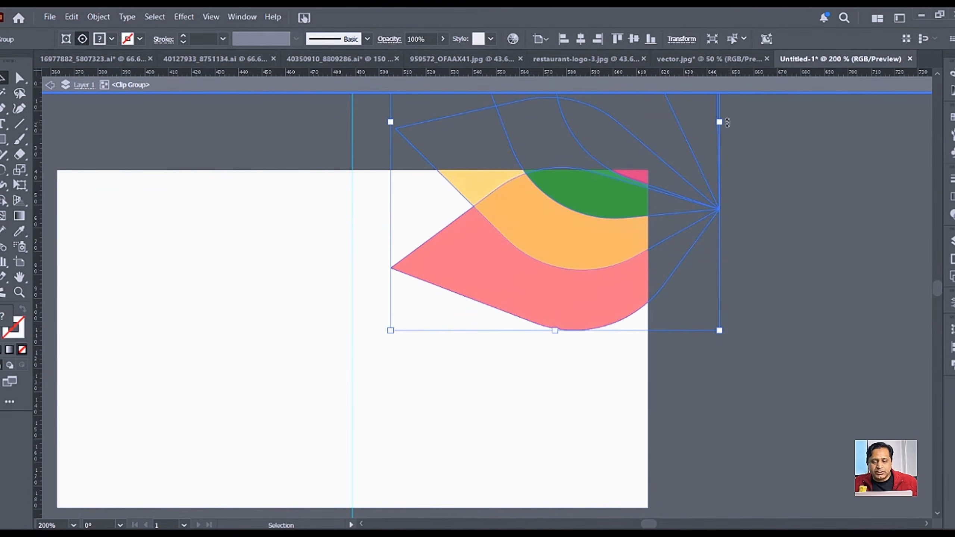
left_click_drag(728, 120, 723, 230)
double_click(803, 327)
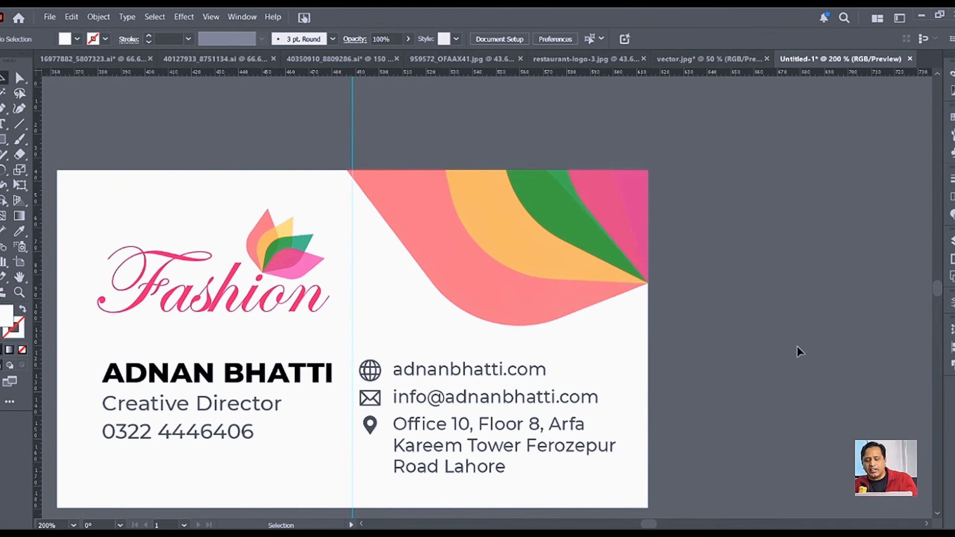
scroll(644, 348, "down", 2)
left_click_drag(745, 379, 693, 344)
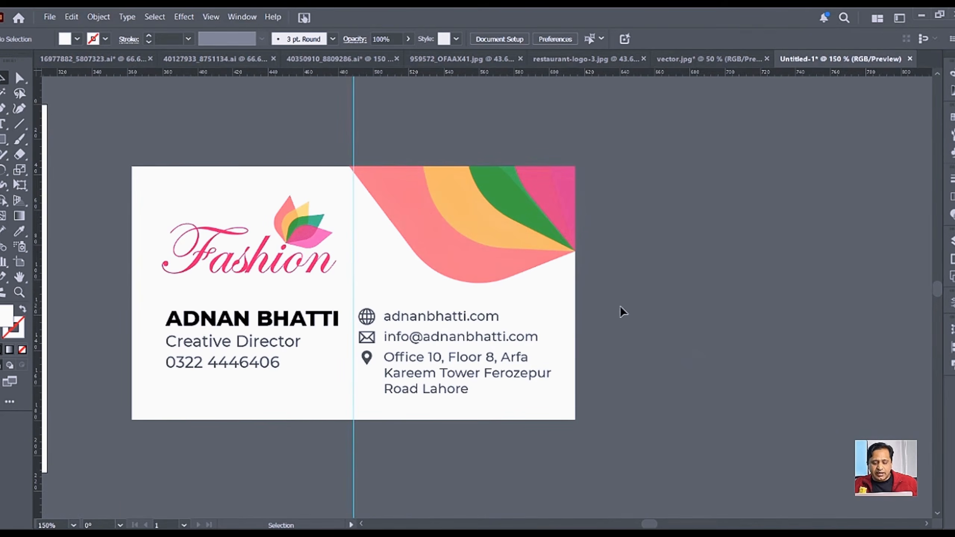
scroll(620, 306, "down", 2)
left_click_drag(763, 343, 496, 324)
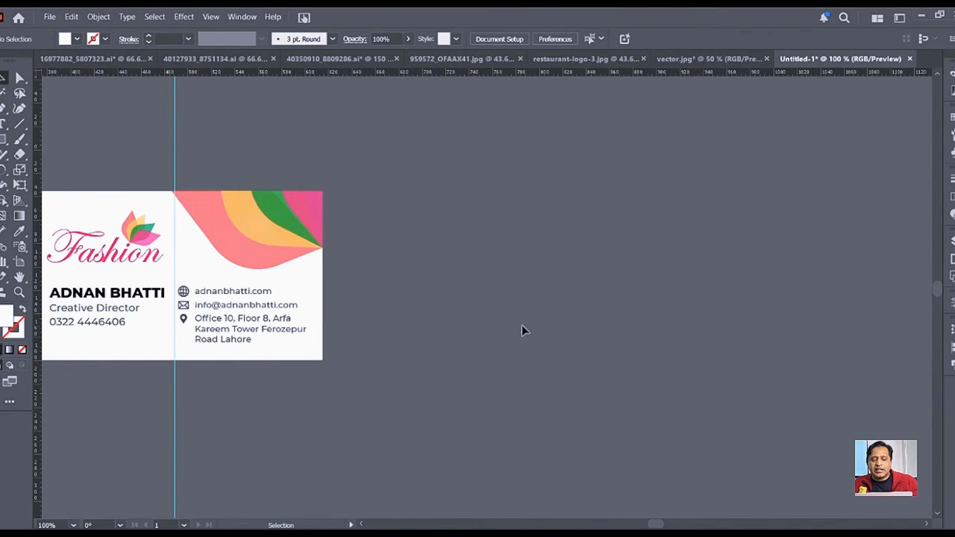
left_click(3, 140)
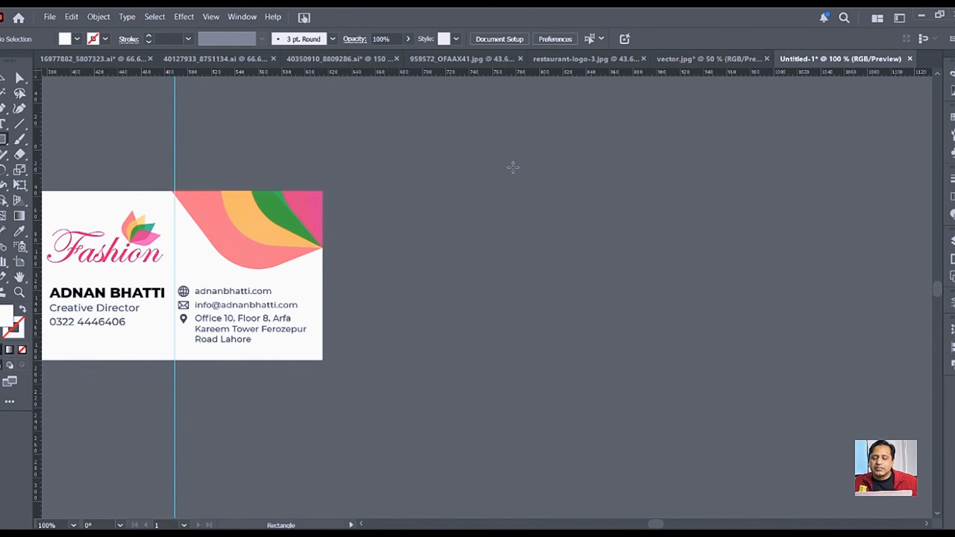
left_click_drag(505, 168, 689, 352)
key("v")
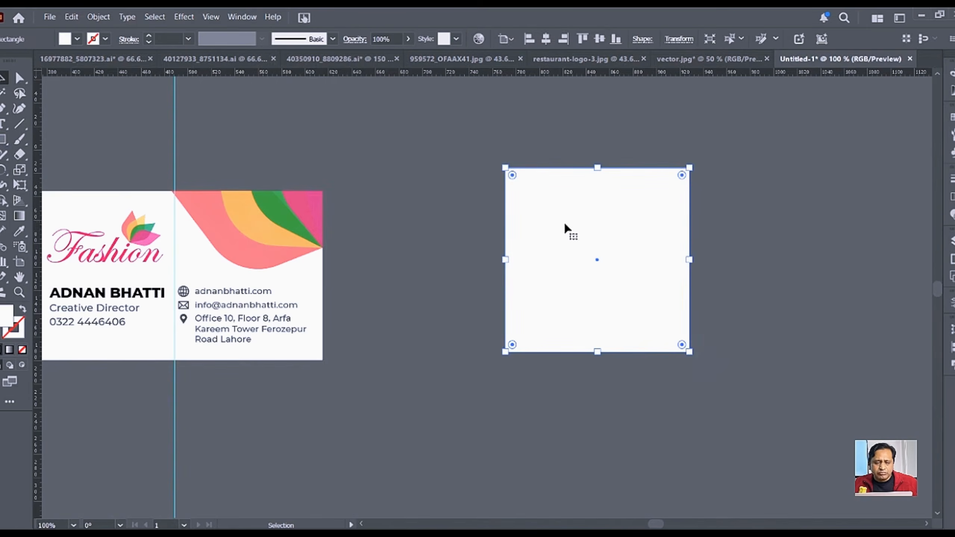
key("Delete")
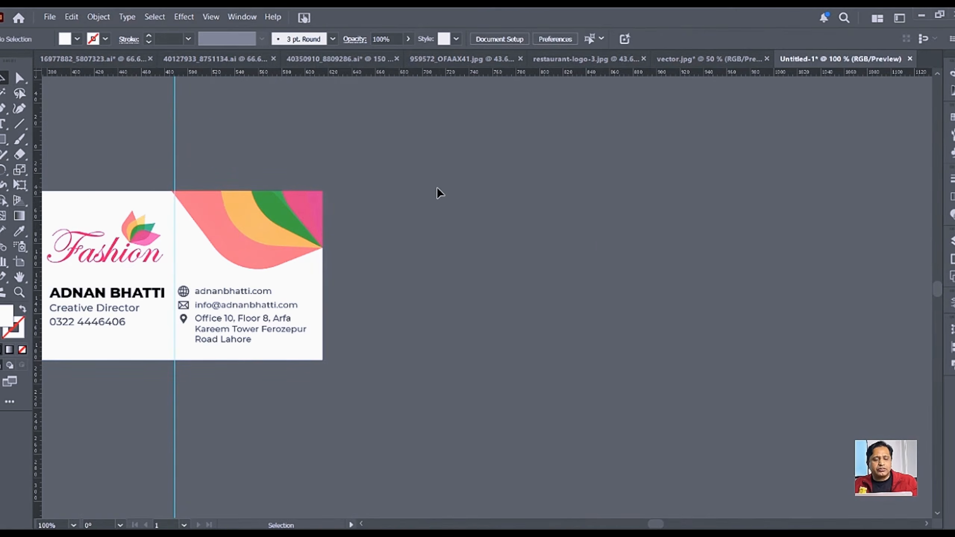
Step: Draw a second artboard beside the card and set it to the A4 preset (595.28 × 841.89 px)
left_click(20, 261)
left_click_drag(484, 170, 599, 298)
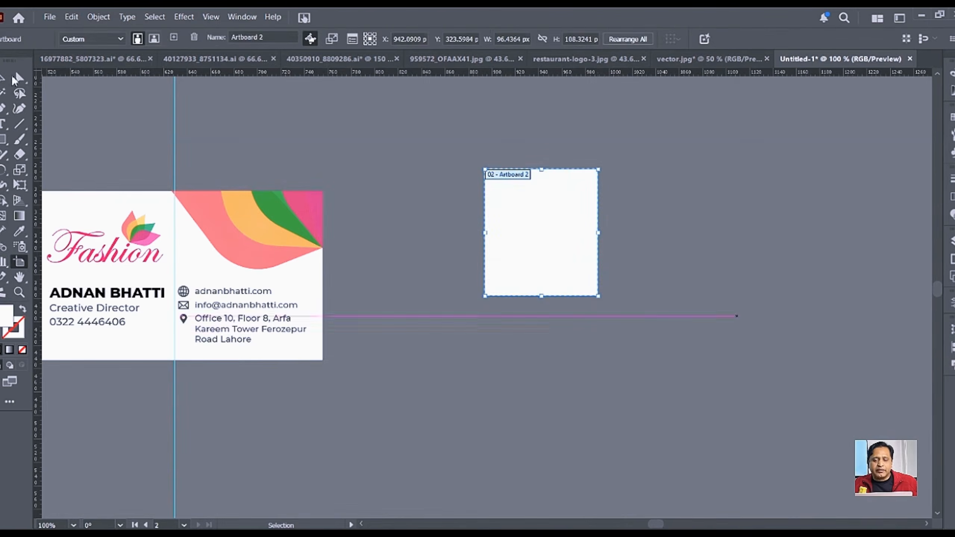
left_click(112, 37)
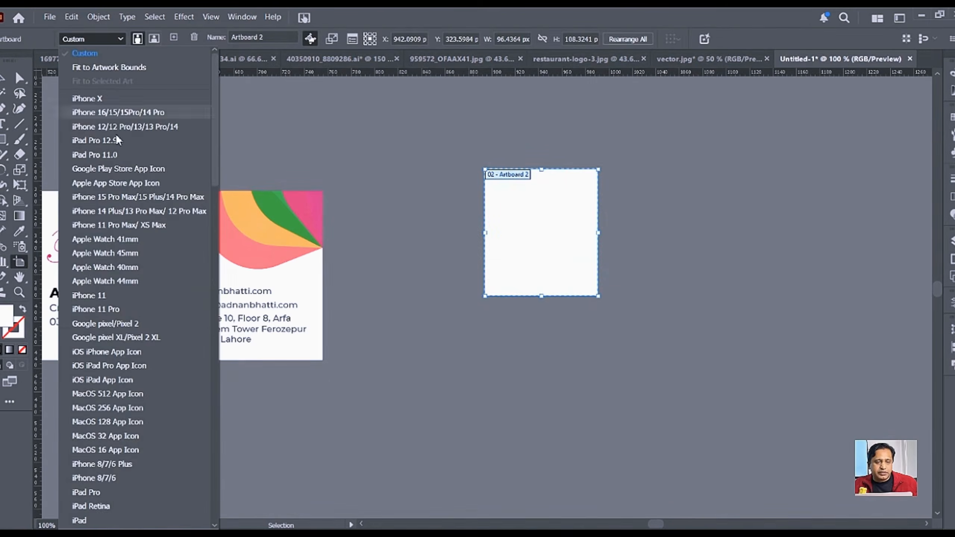
scroll(166, 282, "down", 9)
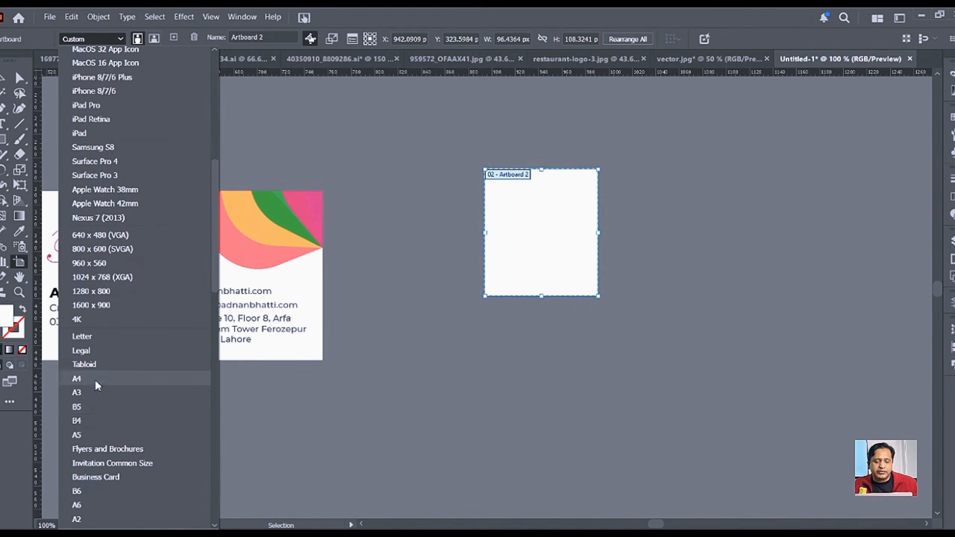
left_click(95, 379)
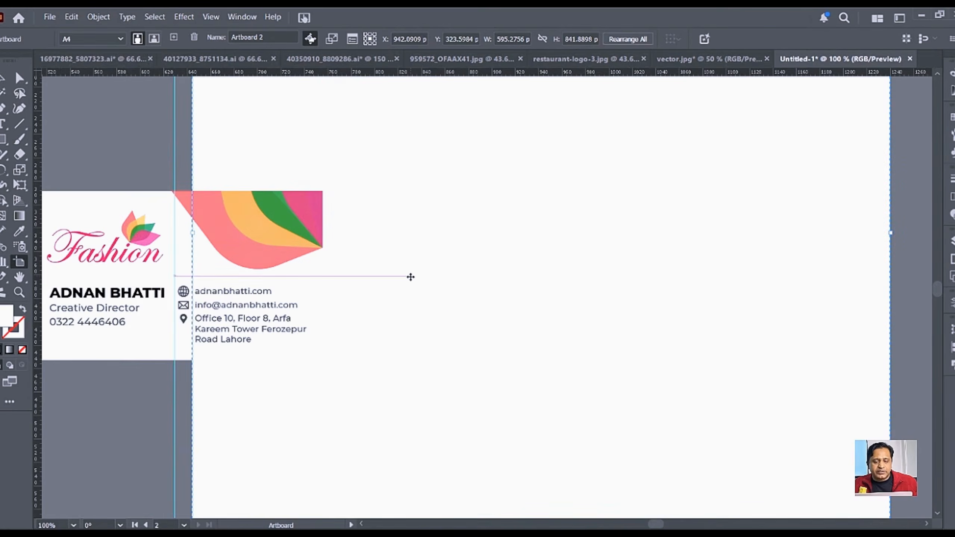
left_click_drag(410, 274, 504, 277)
left_click(3, 78)
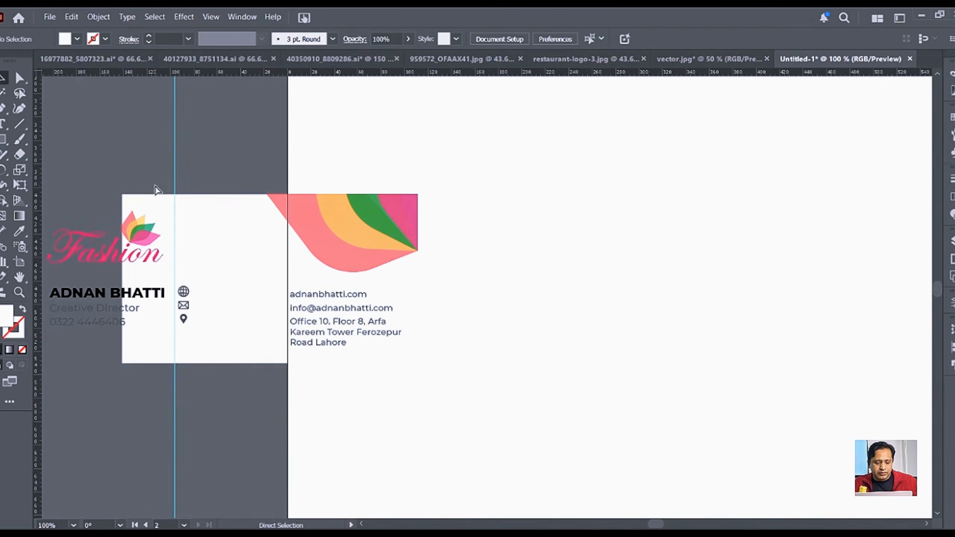
key("ctrl+z")
scroll(452, 269, "down", 2)
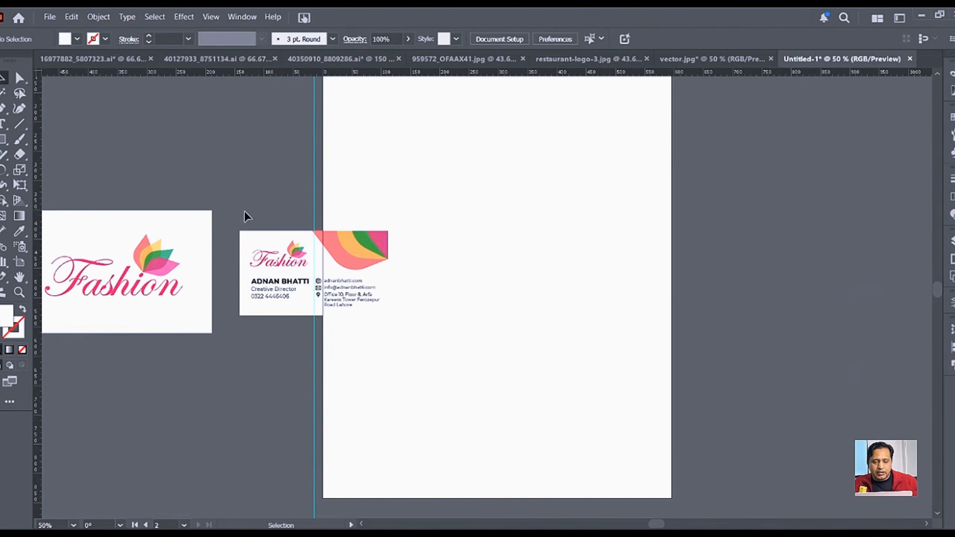
Step: Delete the vertical guide, move the business card onto the pasteboard, and ungroup all its parts
left_click(314, 174)
key("Delete")
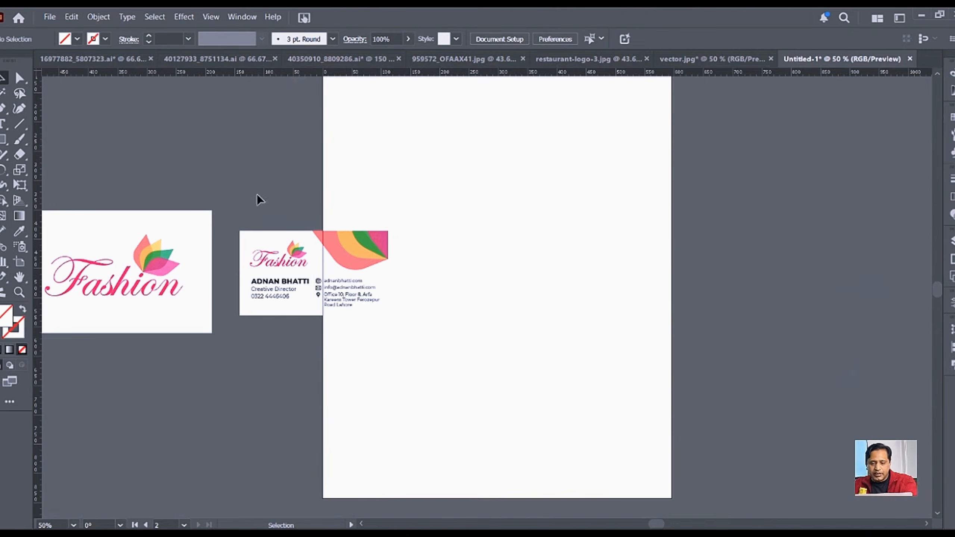
left_click_drag(226, 216, 419, 348)
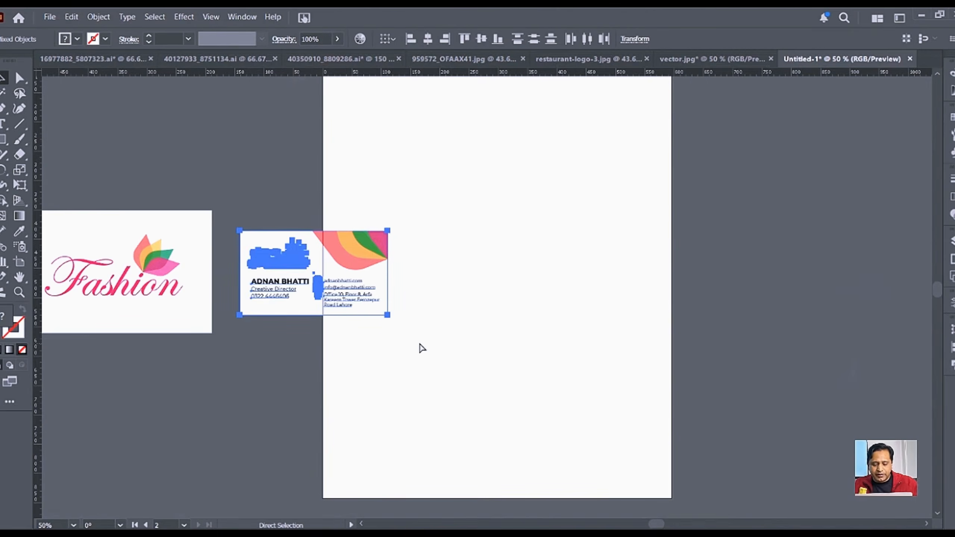
left_click_drag(357, 297, 262, 169)
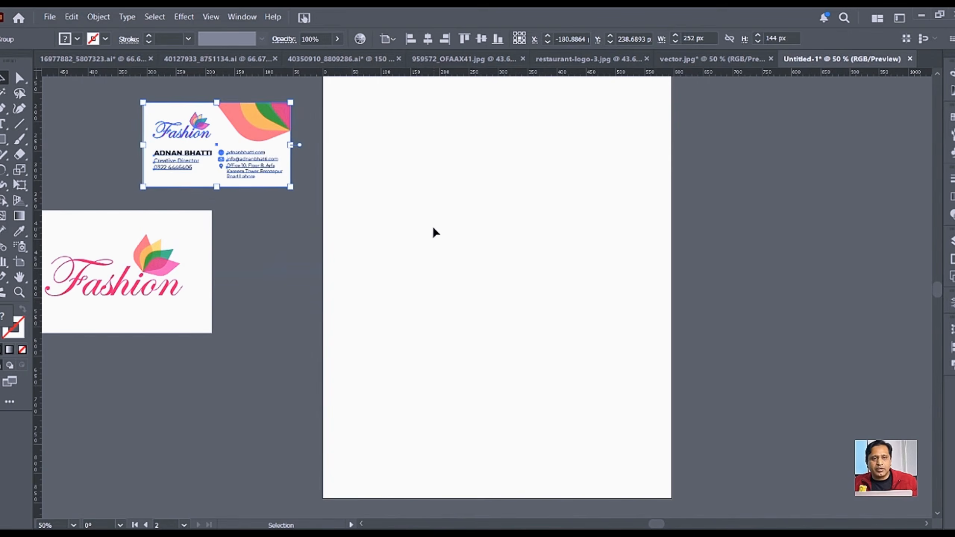
left_click_drag(452, 201, 461, 295)
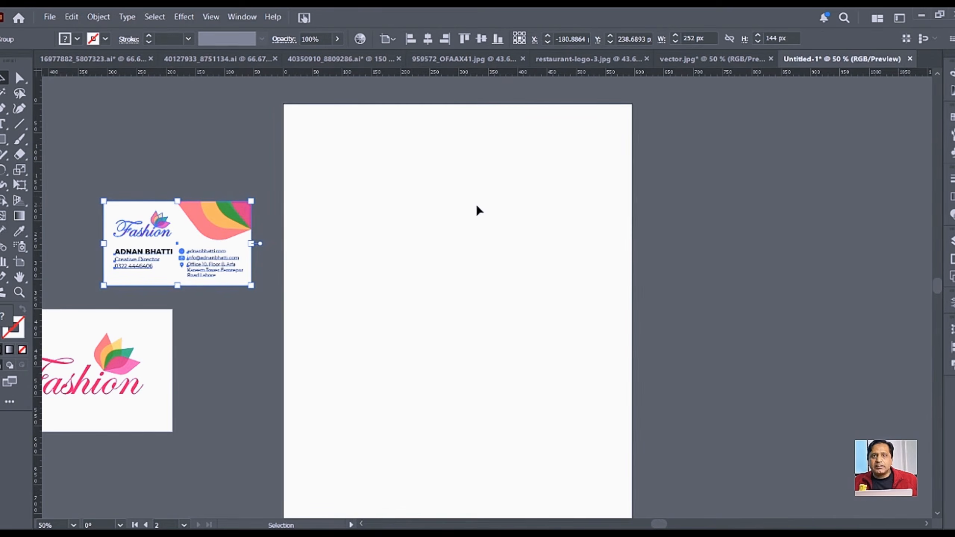
key("ctrl+shift+a")
right_click(225, 225)
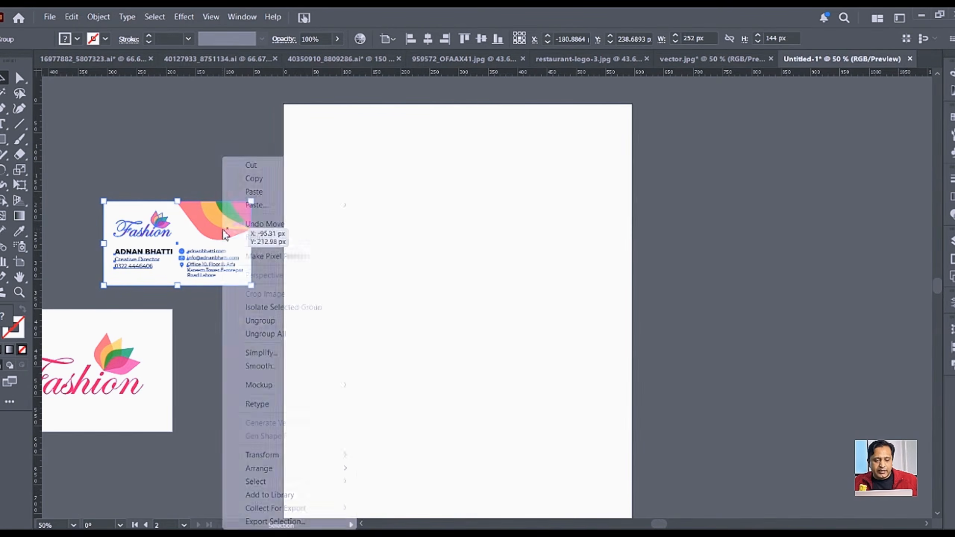
left_click(273, 329)
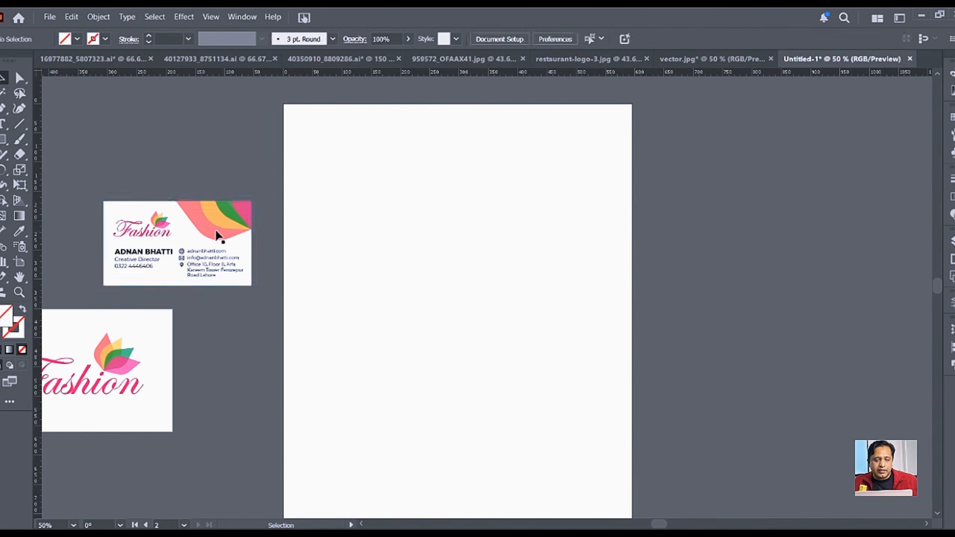
Step: Copy the Fashion logo and wave onto the A4 page and enlarge them proportionally
left_click(160, 227)
left_click_drag(159, 226, 396, 168)
left_click(600, 233)
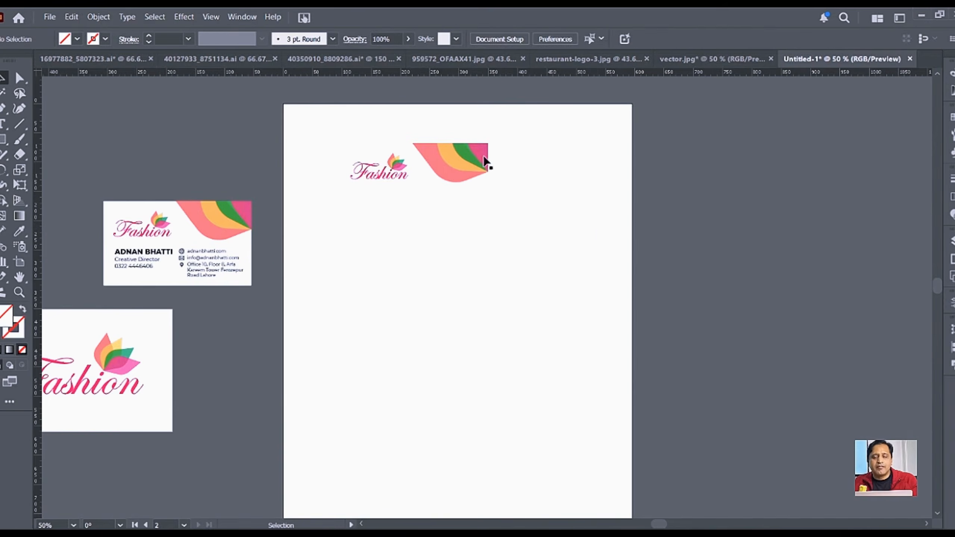
left_click(408, 168)
left_click(464, 164, "shift")
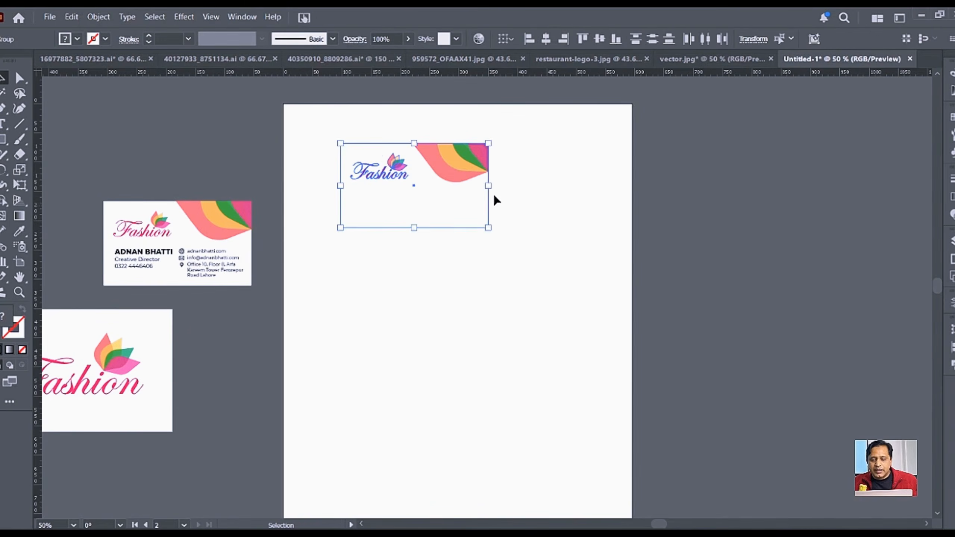
left_click_drag(486, 186, 631, 211)
Step: Widen the header to the page's left edge and nudge it down twice
left_click_drag(340, 186, 284, 201)
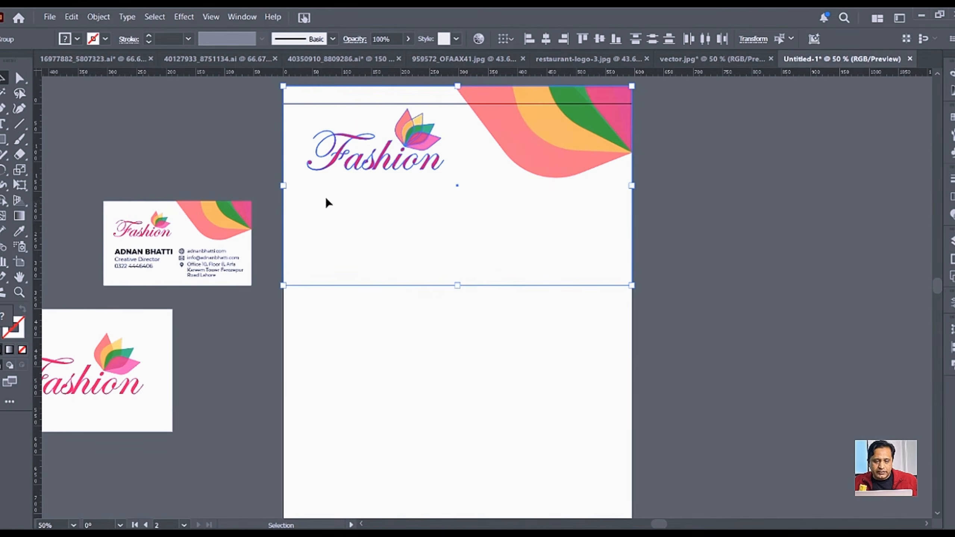
left_click(673, 202)
left_click(571, 147)
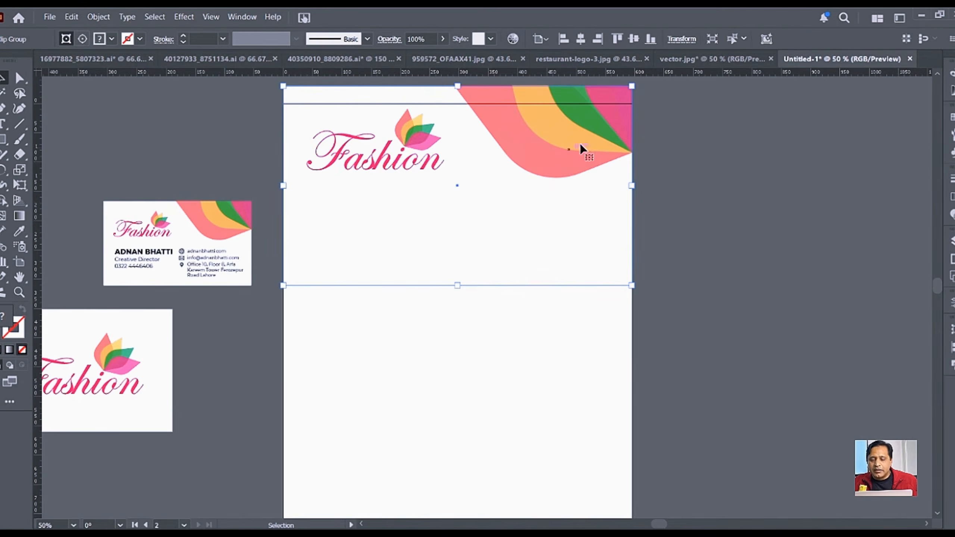
left_click(411, 137)
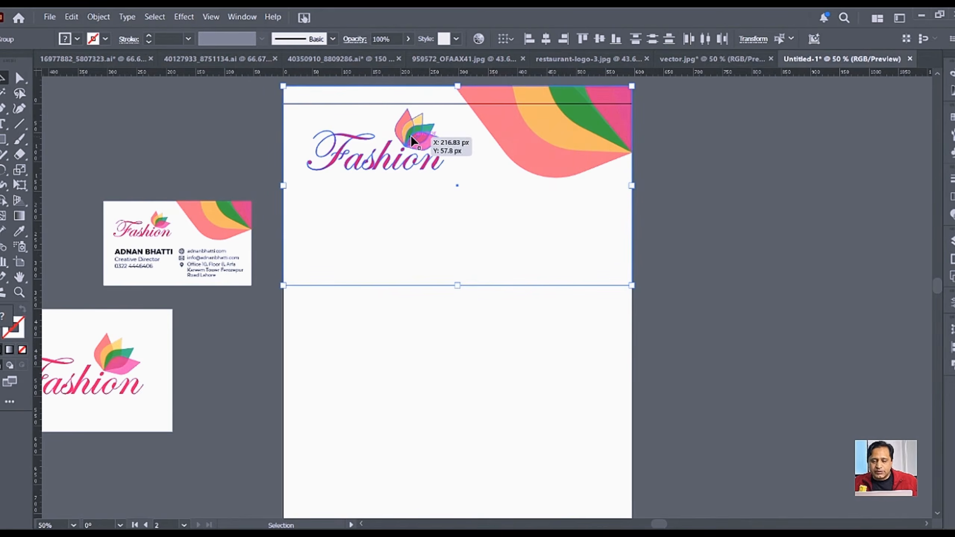
key("shift+Down")
key("shift+Down")
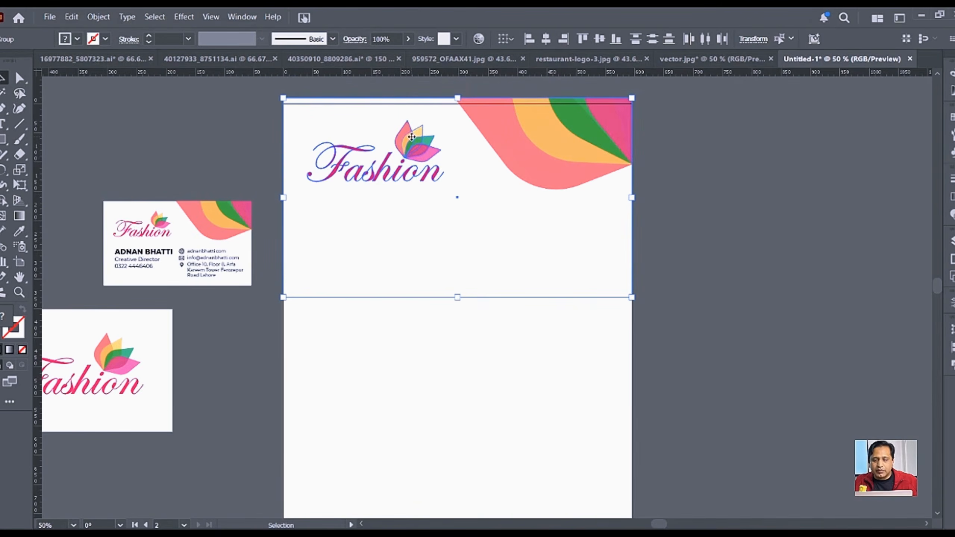
key("shift+Down")
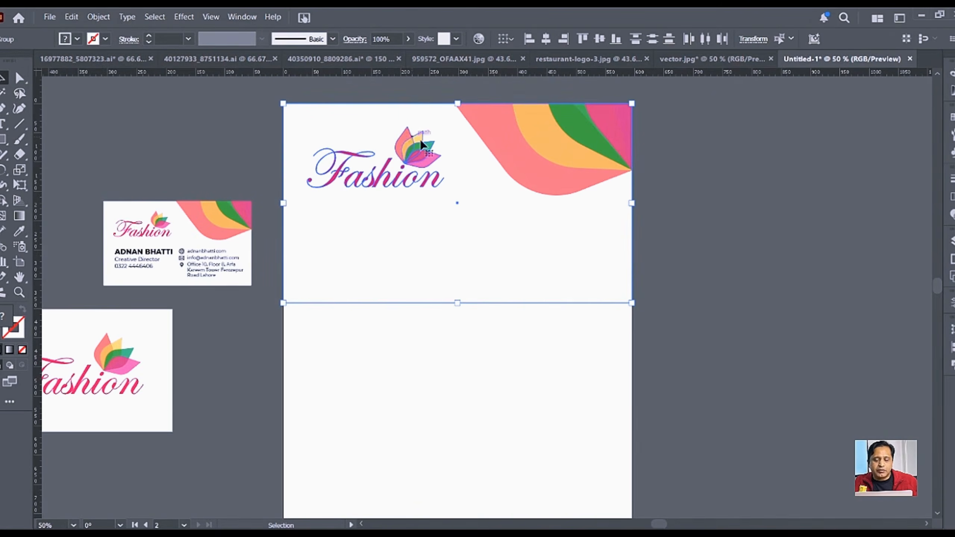
Step: Align the white shape's bottom anchors to the artboard bottom, stretching it down the page
left_click(748, 179)
left_click(576, 163)
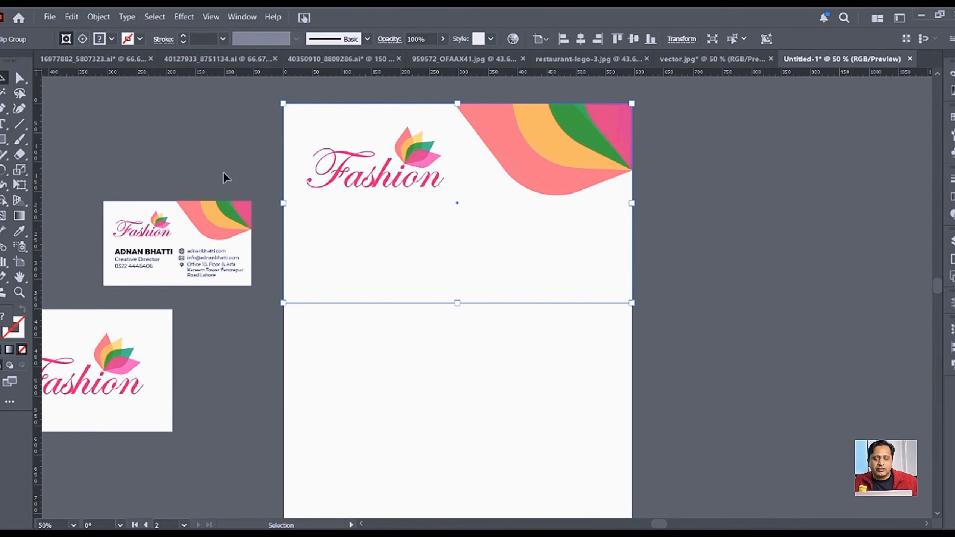
left_click_drag(282, 208, 309, 208)
key("ctrl+z")
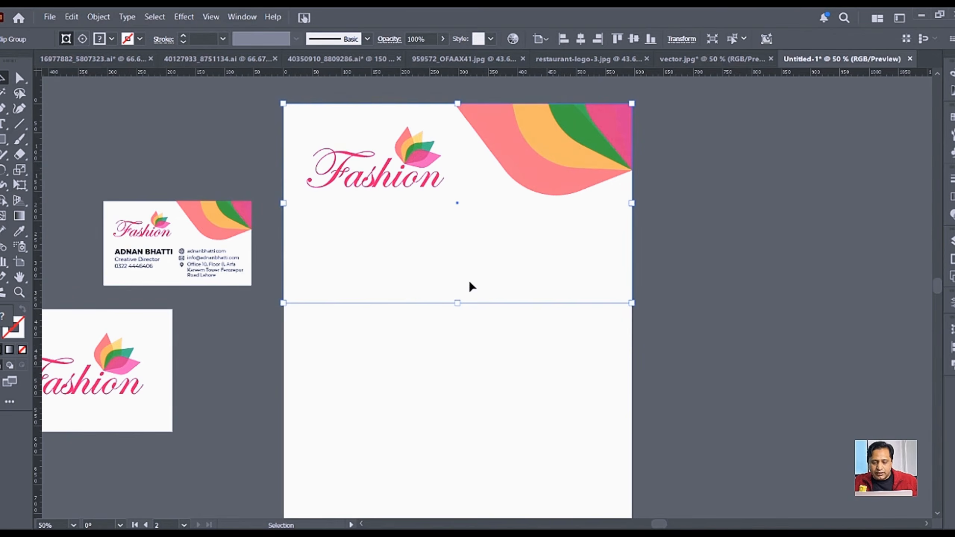
key("a")
left_click_drag(282, 294, 657, 339)
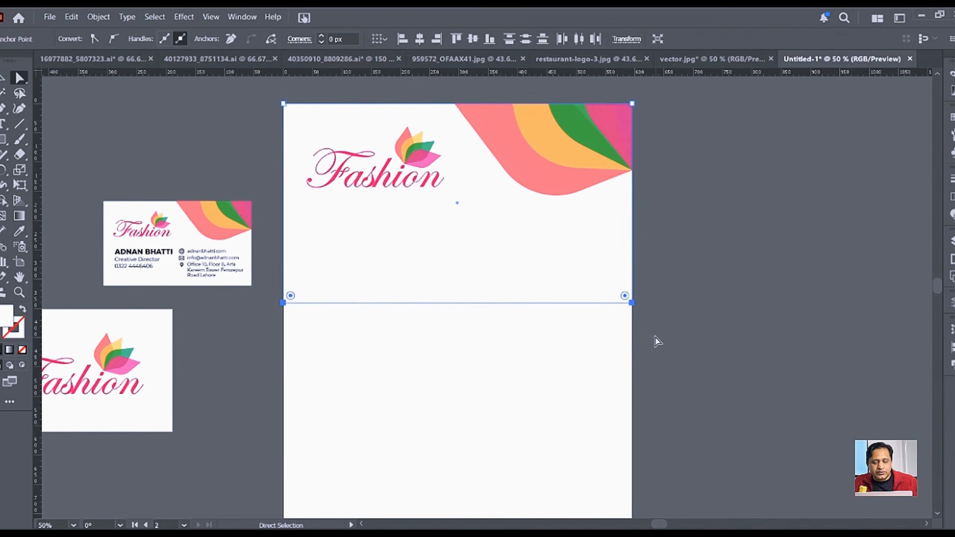
left_click(378, 39)
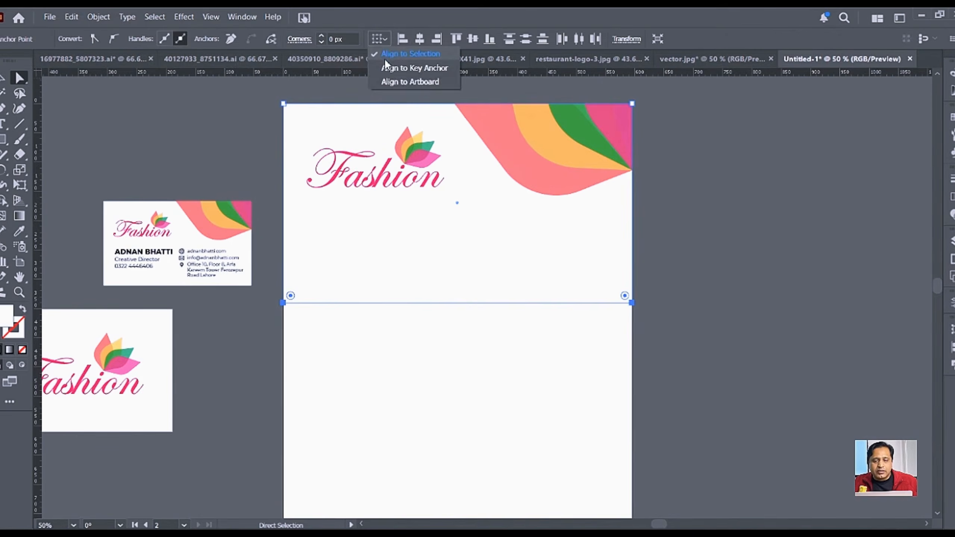
left_click(410, 82)
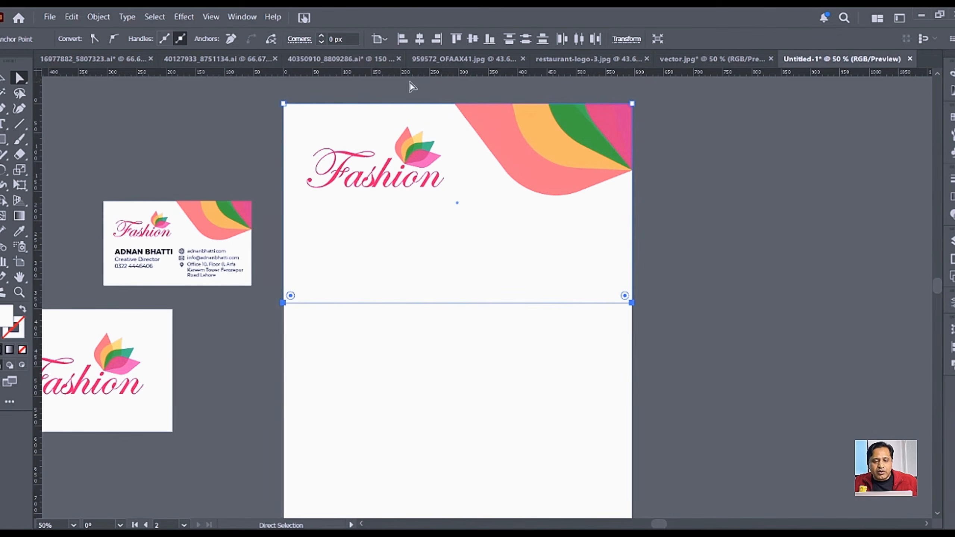
left_click(489, 39)
key("v")
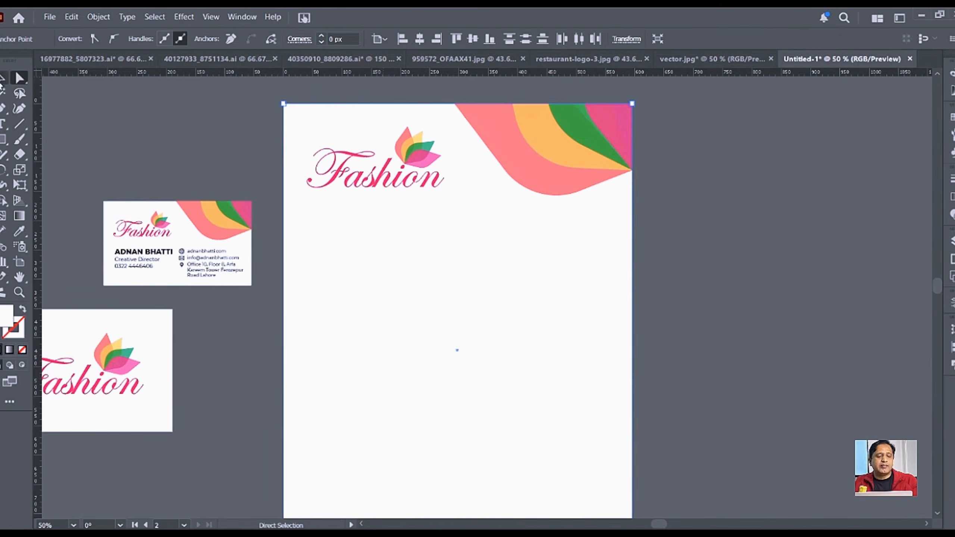
left_click(707, 262)
Step: Shrink the Fashion logo to about 199 × 89 px in the top-left corner
left_click(434, 172)
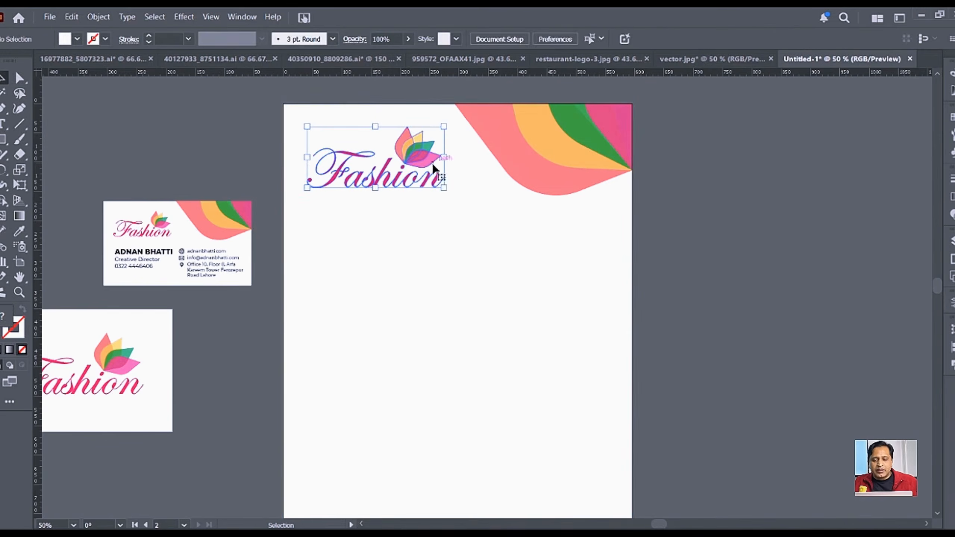
left_click_drag(444, 188, 422, 178)
left_click(663, 194)
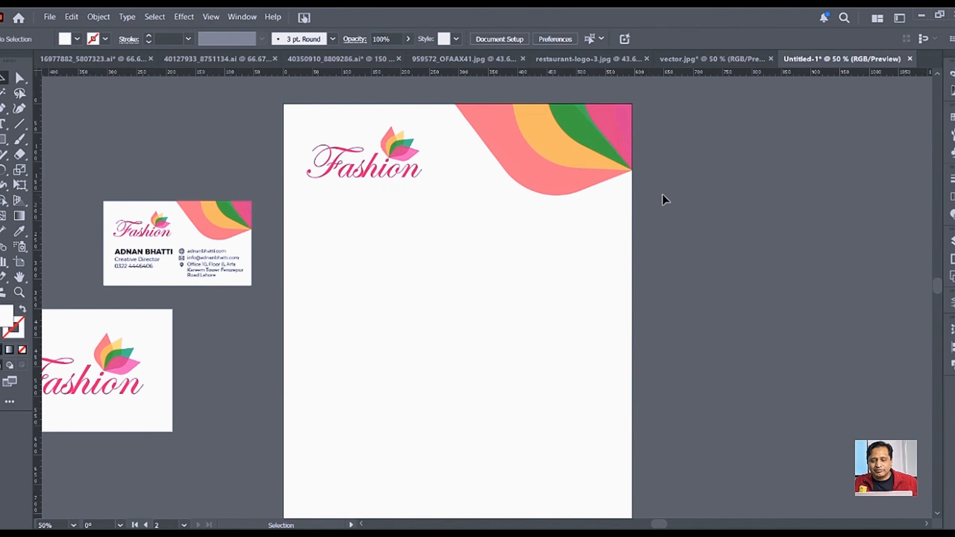
left_click_drag(662, 275, 653, 235)
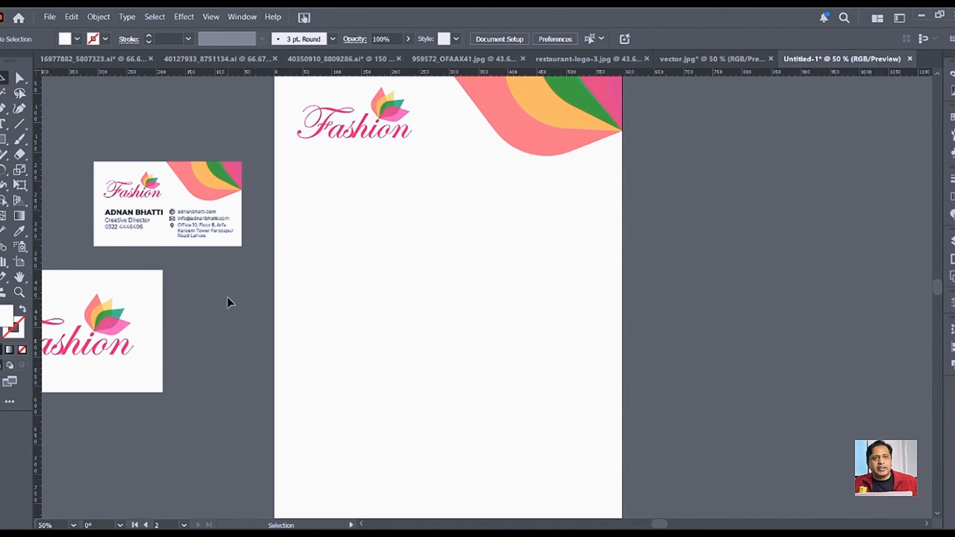
Step: Place a copy of the card's address near the page bottom and bring it to the front
left_click_drag(200, 243, 426, 474)
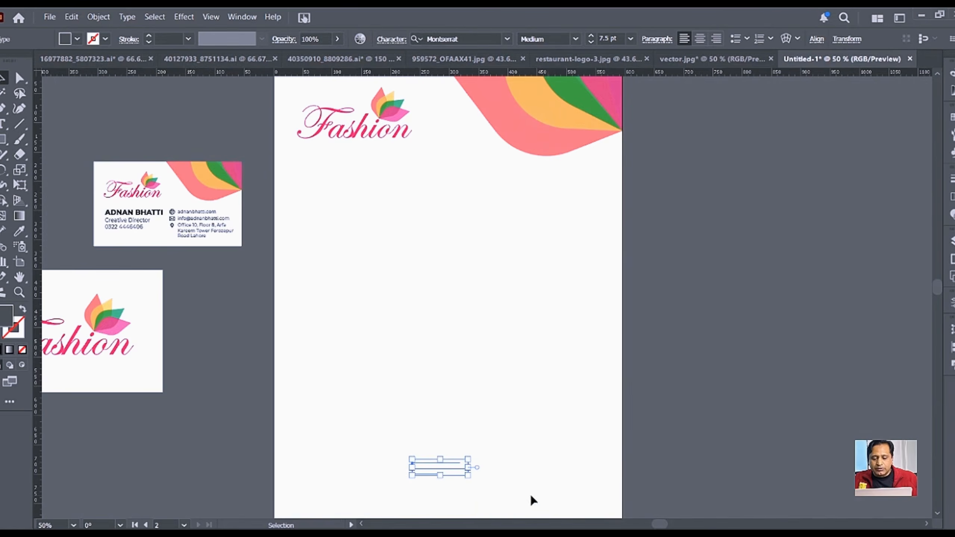
right_click(456, 476)
mouse_move(548, 414)
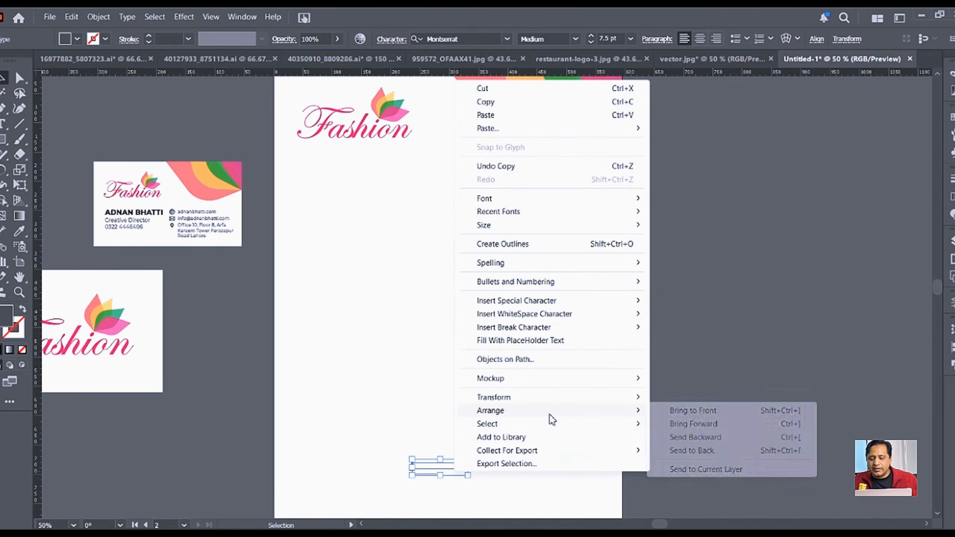
left_click(654, 411)
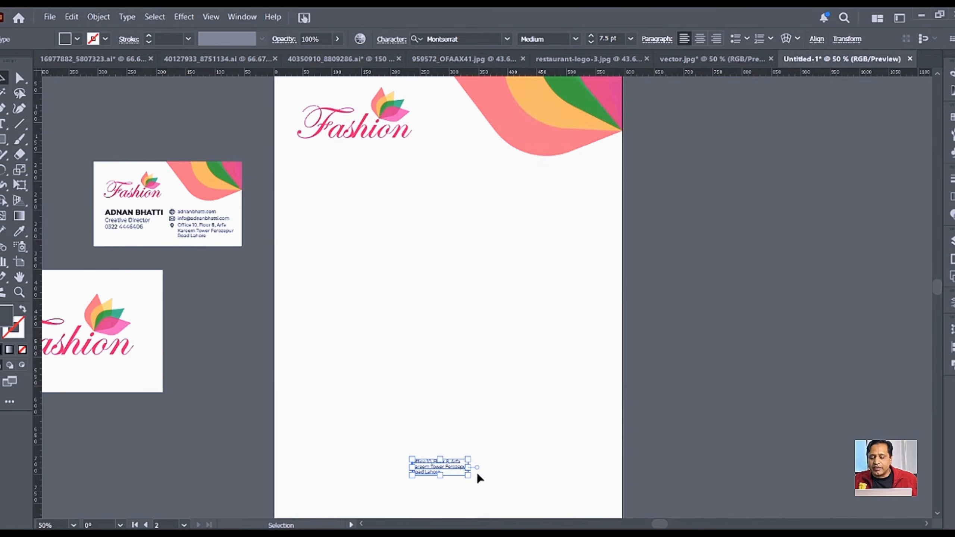
Step: Set the address text to 12 pt and centre-align its lines
left_click(621, 38)
type("12")
key("Return")
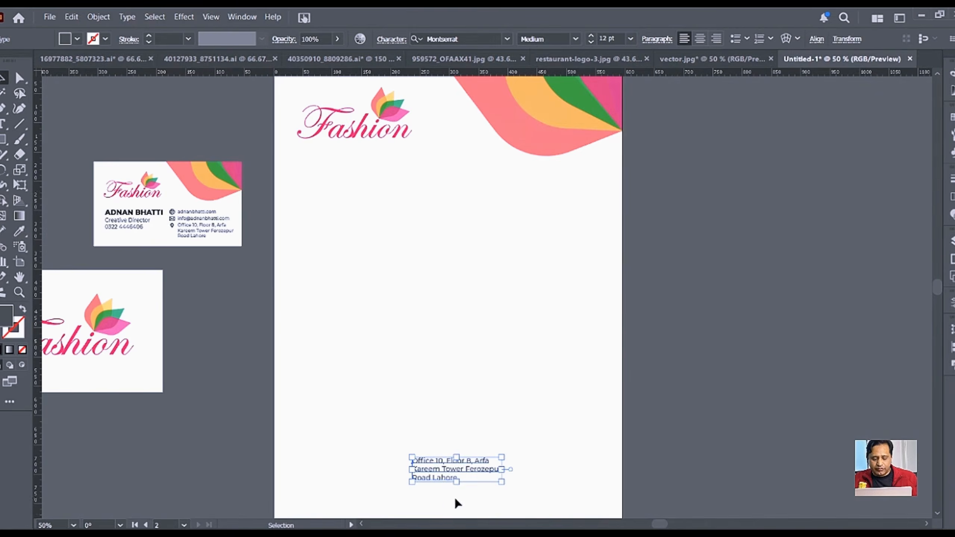
scroll(455, 499, "up", 1)
left_click_drag(518, 458, 542, 346)
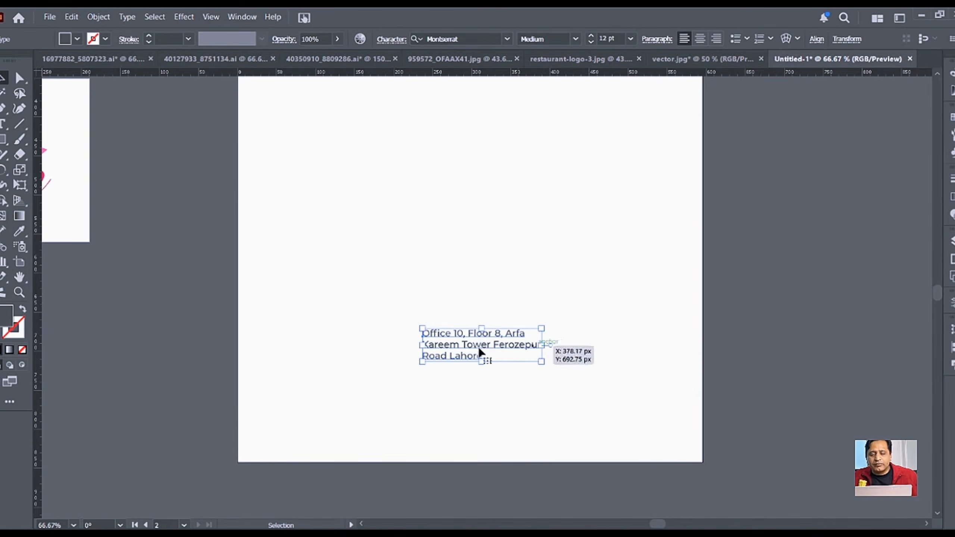
left_click(700, 38)
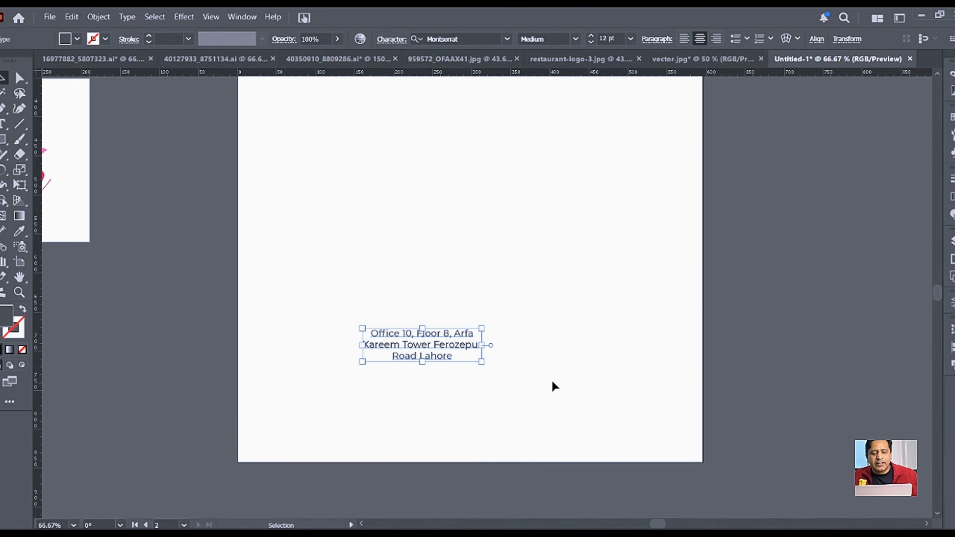
left_click(643, 371)
Step: Join the first two address lines, move it down, and centre it horizontally on the page
key("t")
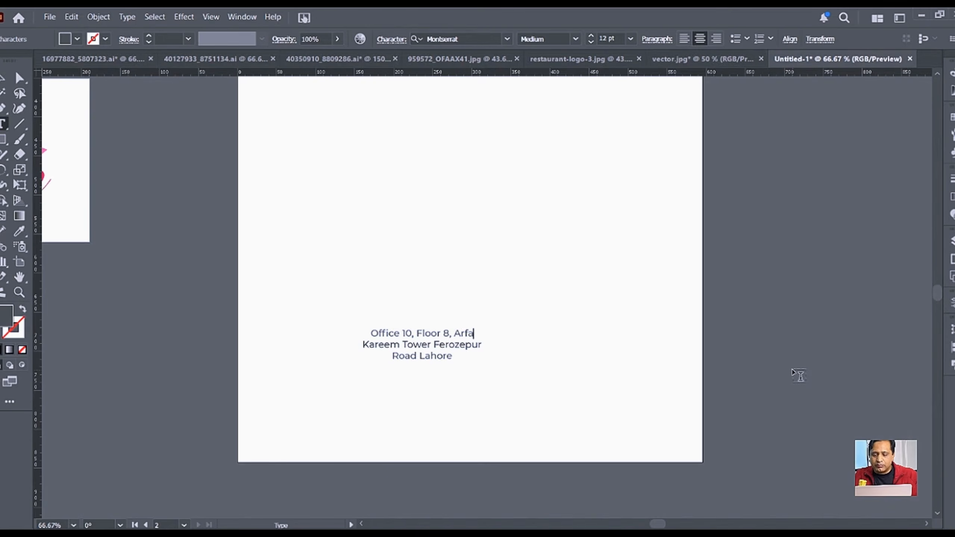
key("Delete")
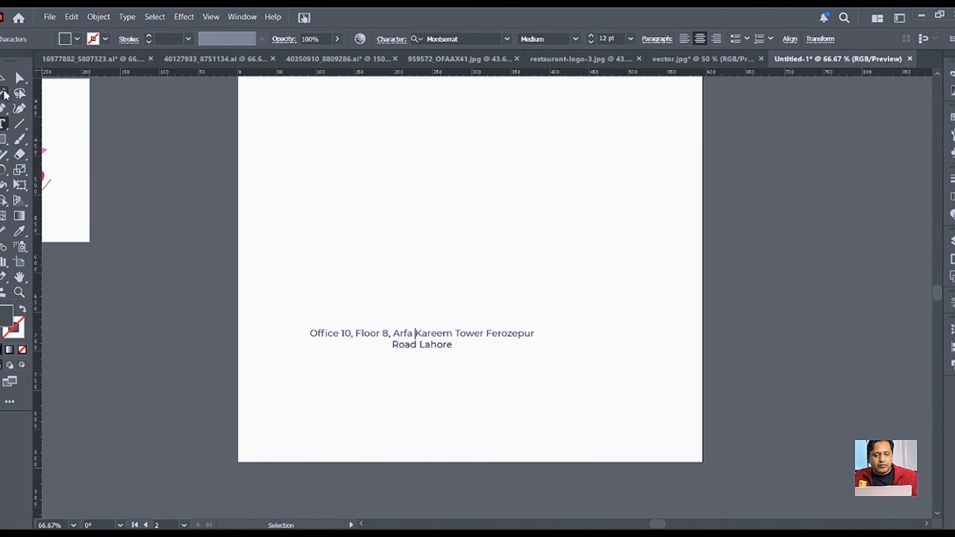
left_click(3, 78)
left_click_drag(477, 368, 490, 429)
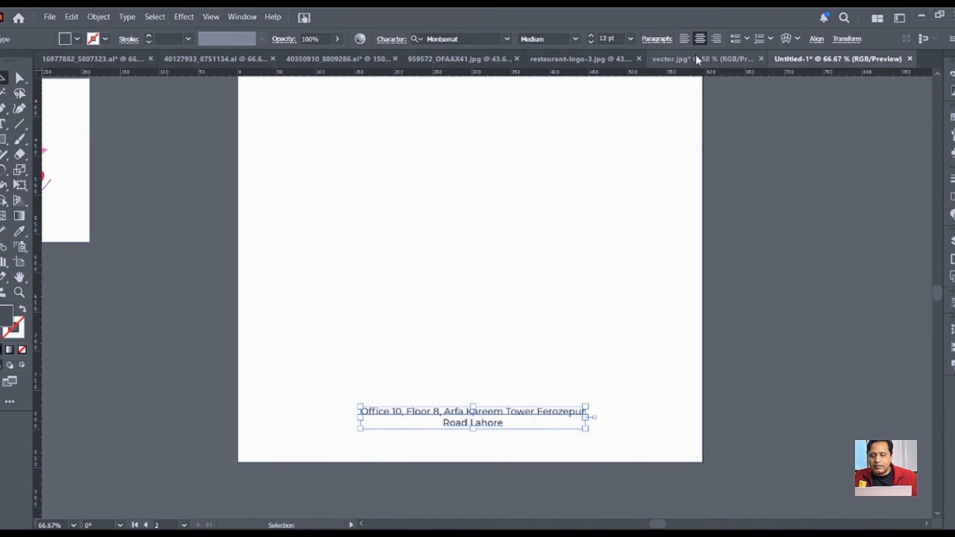
left_click(819, 39)
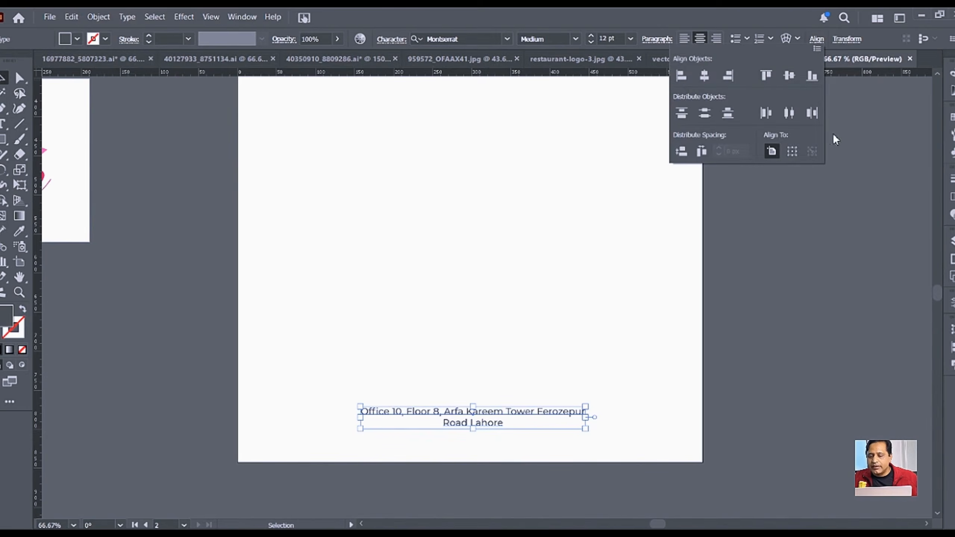
left_click(705, 77)
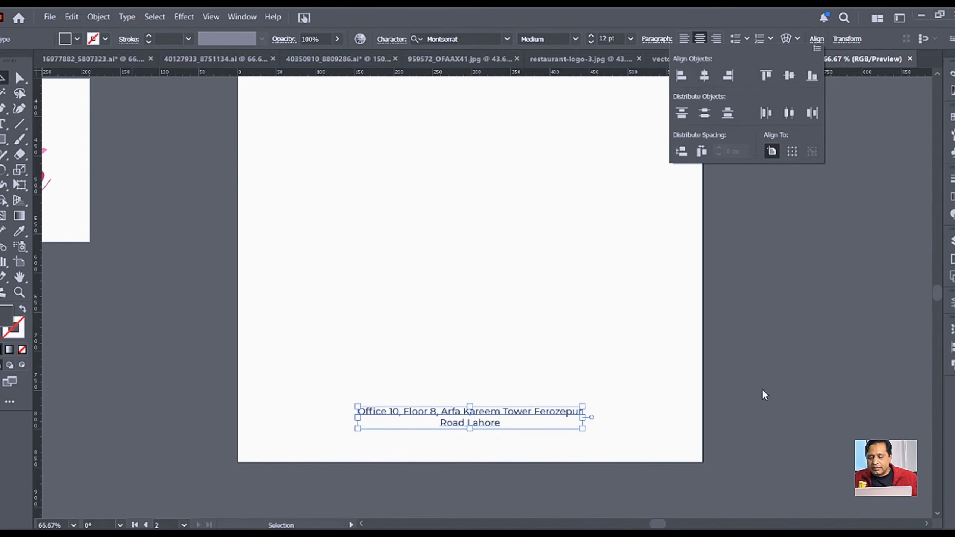
left_click(748, 379)
scroll(746, 378, "down", 1)
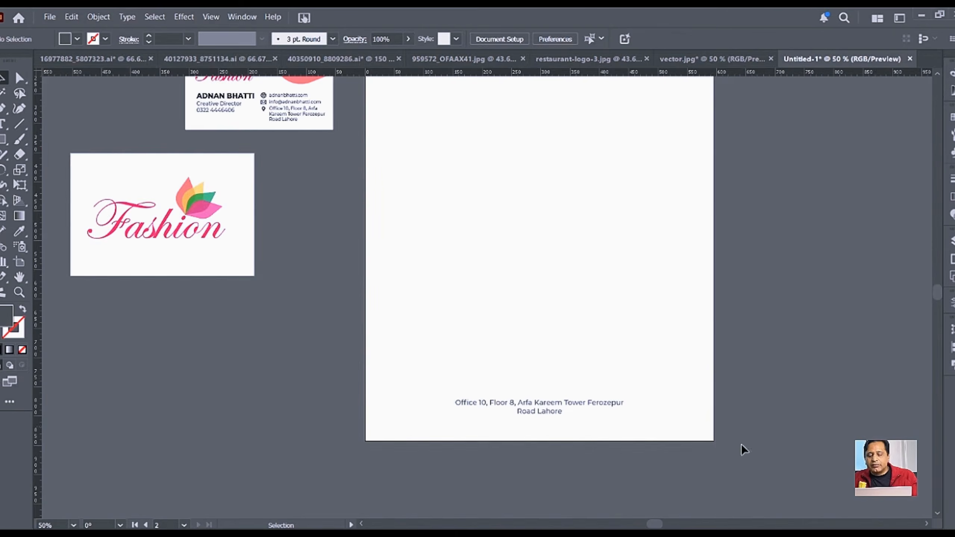
Step: Copy the flower icon from inside the Fashion logo group
left_click_drag(786, 276, 729, 333)
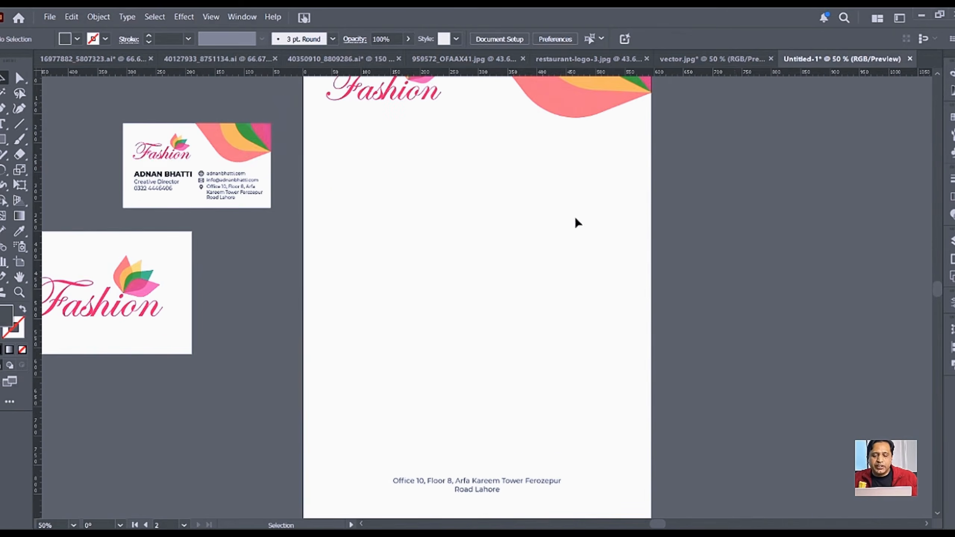
left_click_drag(552, 186, 547, 207)
left_click(419, 89)
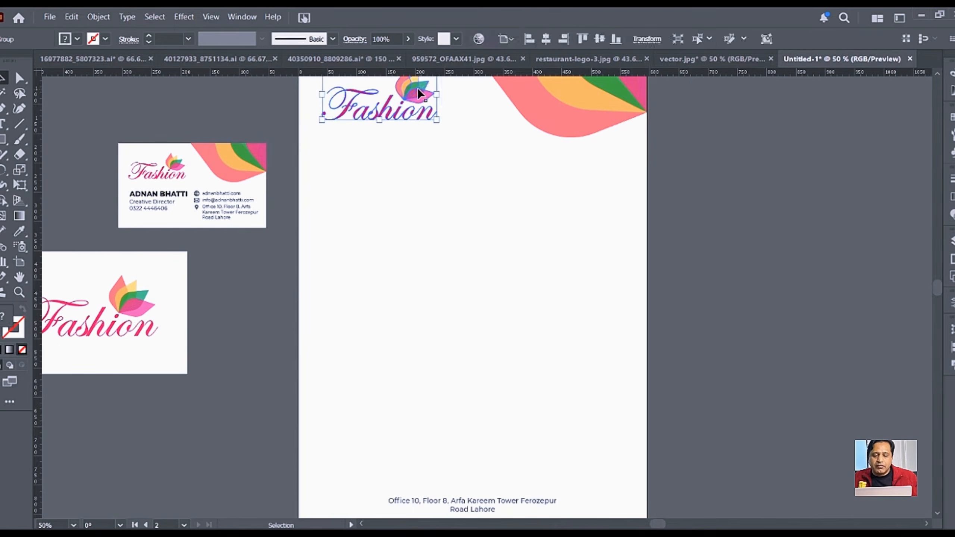
double_click(417, 89)
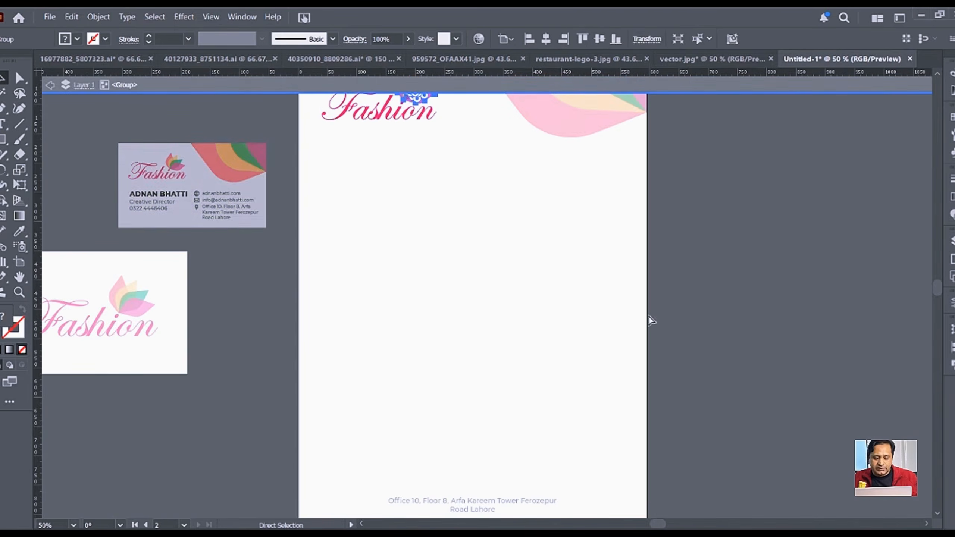
double_click(702, 375)
key("a")
Step: Paste the flower icon and position it small and centred just above the address
scroll(542, 371, "down", 4)
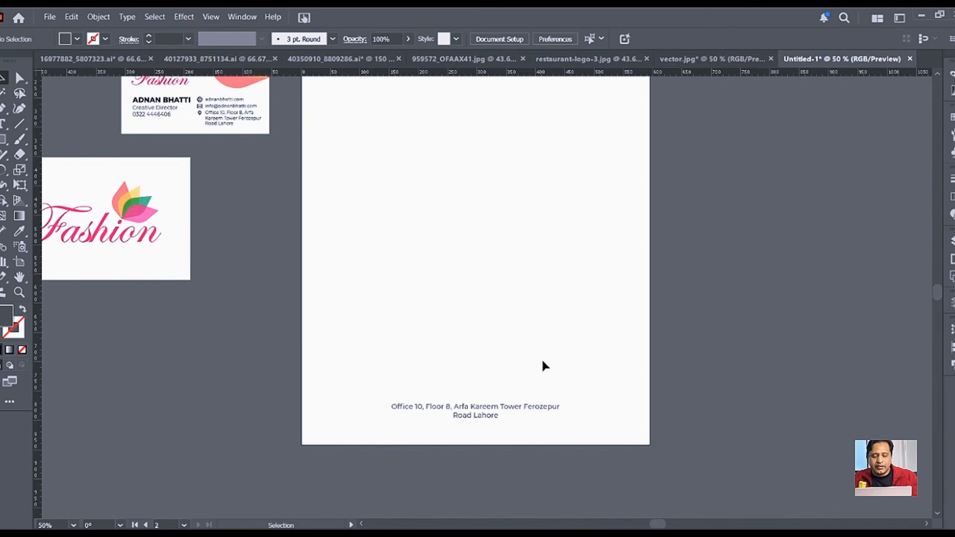
key("ctrl+v")
scroll(499, 404, "up", 1)
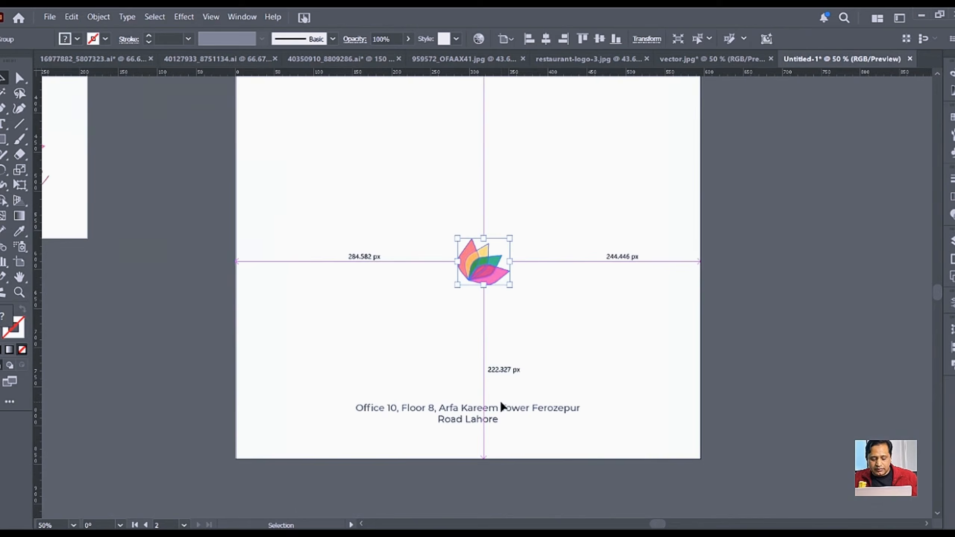
left_click_drag(518, 290, 468, 392)
left_click(740, 324)
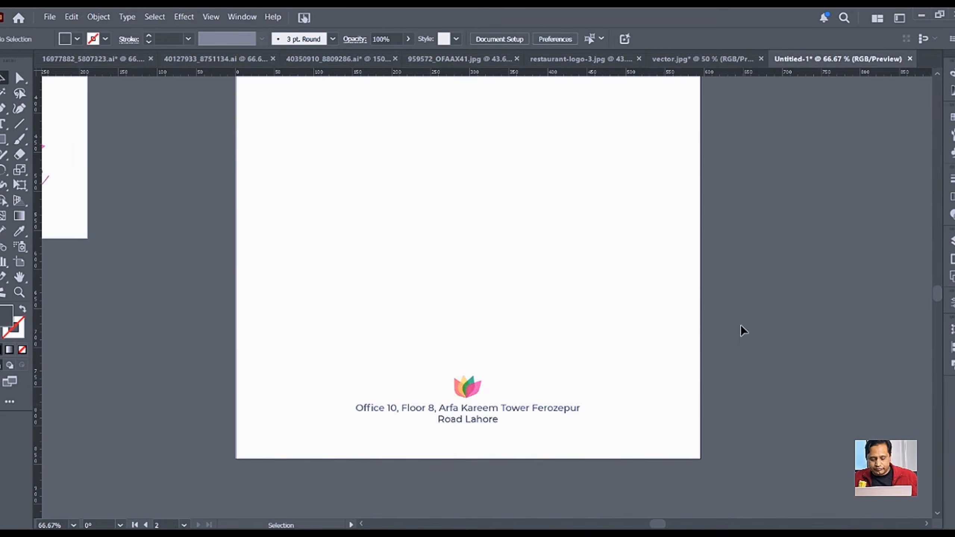
scroll(739, 324, "down", 1)
left_click_drag(754, 278, 622, 358)
Step: Copy the small flower, enlarge it, and centre it vertically on the letterhead
scroll(636, 350, "down", 1)
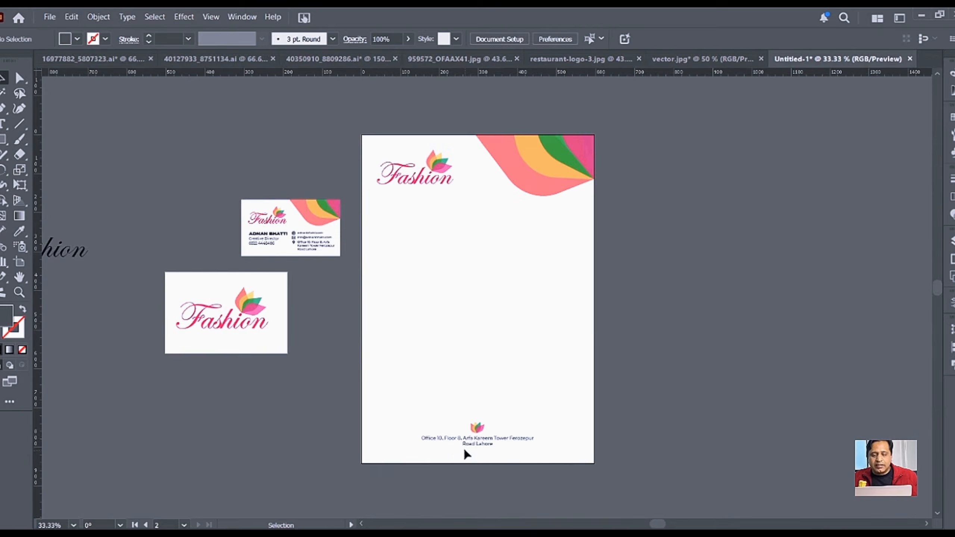
left_click(475, 432)
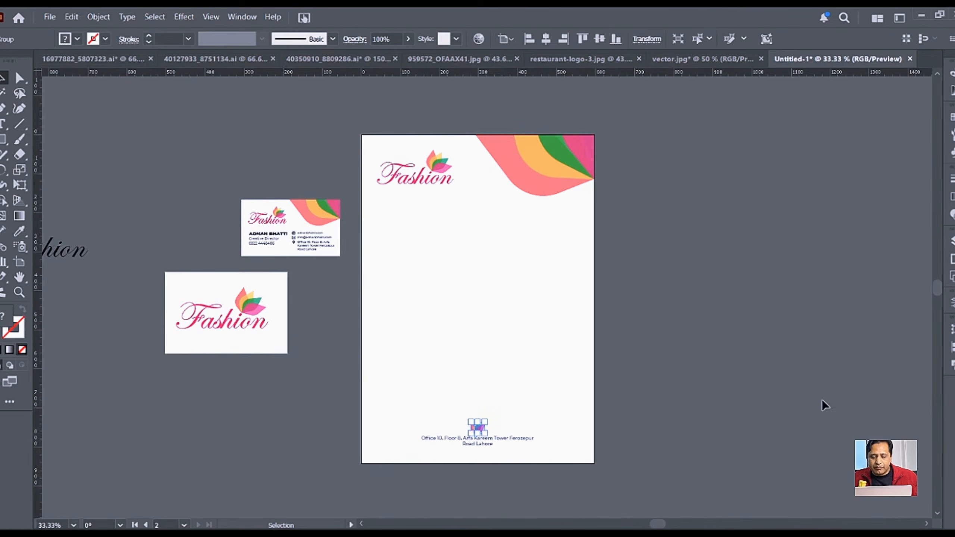
scroll(503, 467, "up", 1)
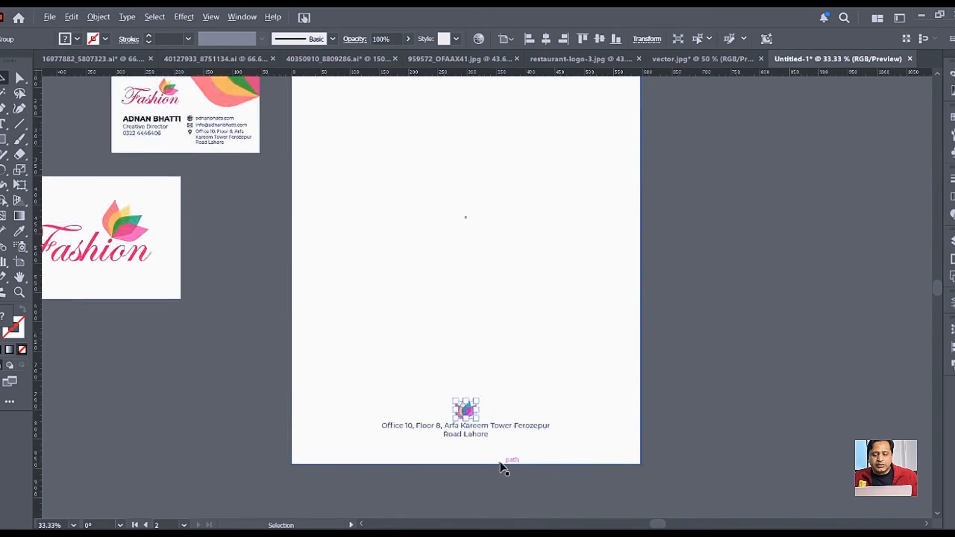
scroll(460, 431, "up", 4)
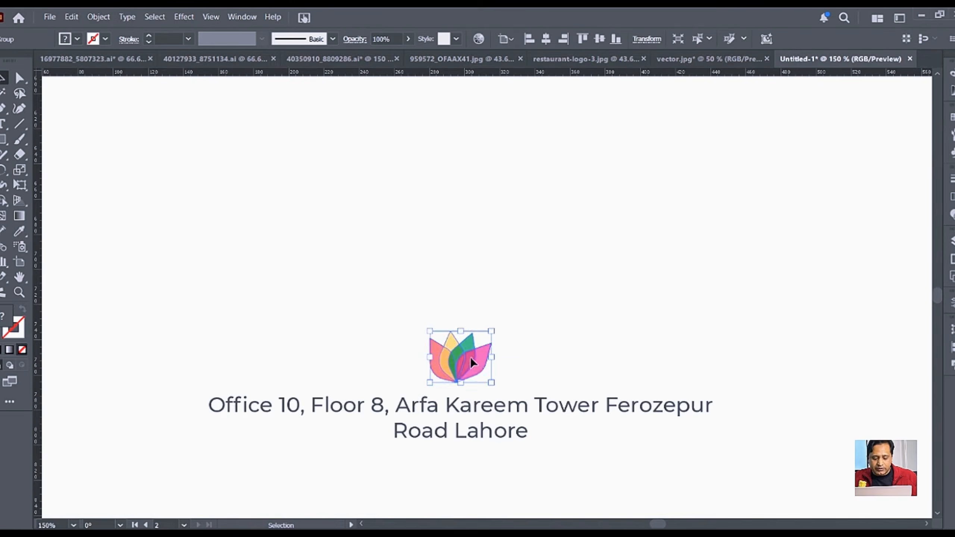
left_click_drag(473, 354, 568, 107)
scroll(511, 234, "down", 3)
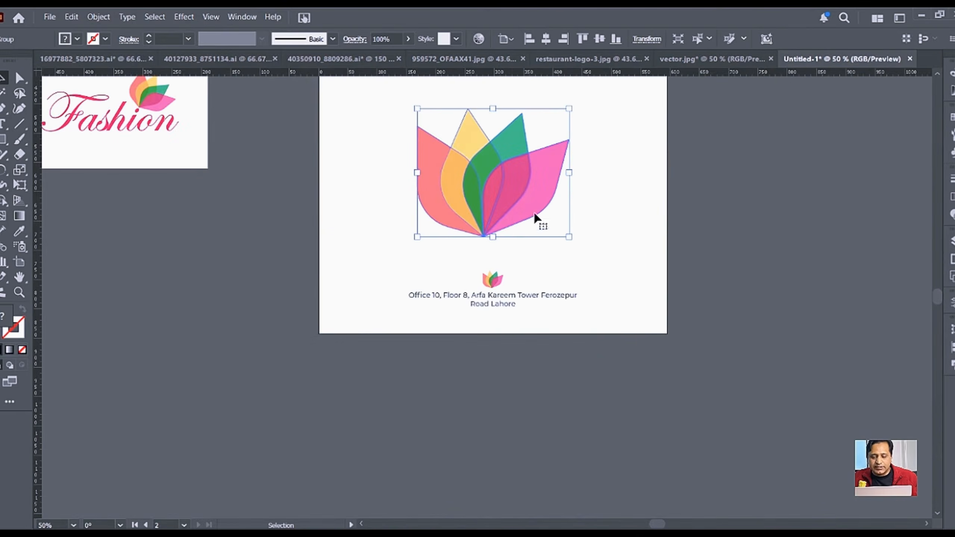
scroll(531, 241, "down", 1)
scroll(531, 240, "down", 1)
left_click_drag(592, 236, 564, 346)
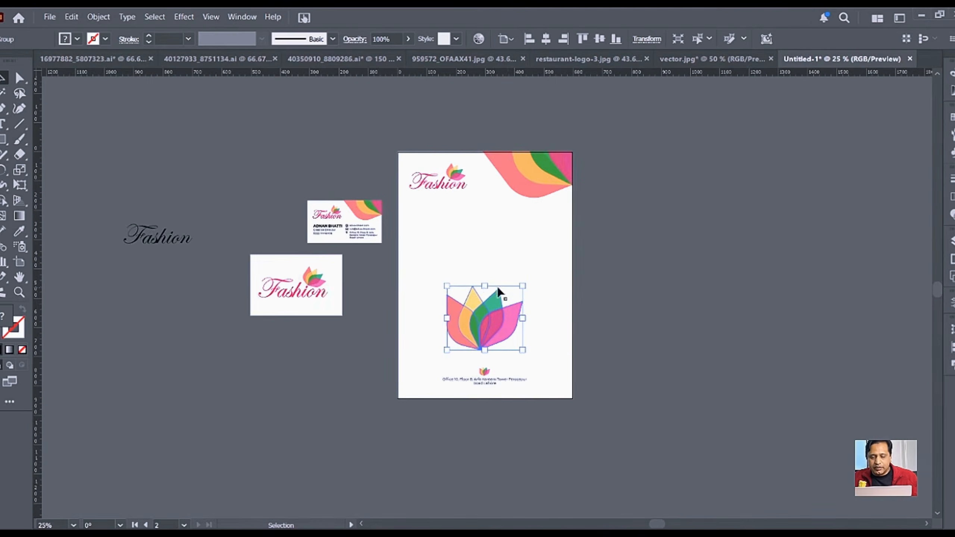
left_click_drag(484, 286, 484, 254)
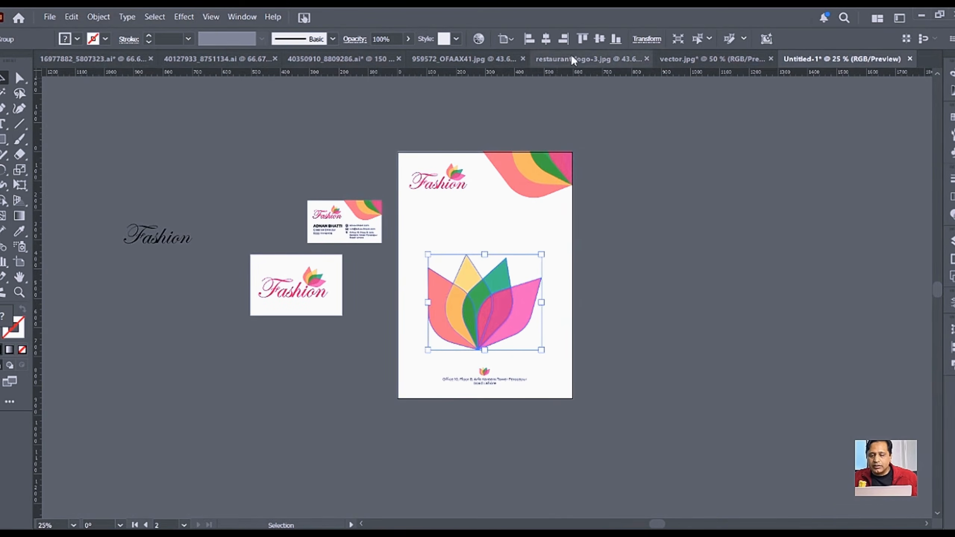
left_click(599, 39)
Step: Fade the large flower to 10% opacity, then duplicate the letterhead artboard to the right
left_click(652, 279)
left_click(504, 283)
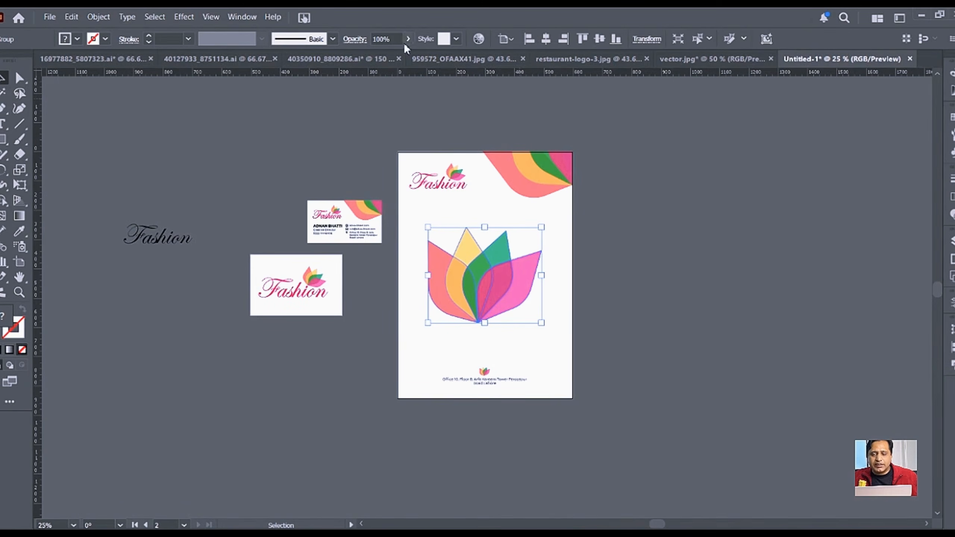
left_click(392, 38)
type("10")
key("Return")
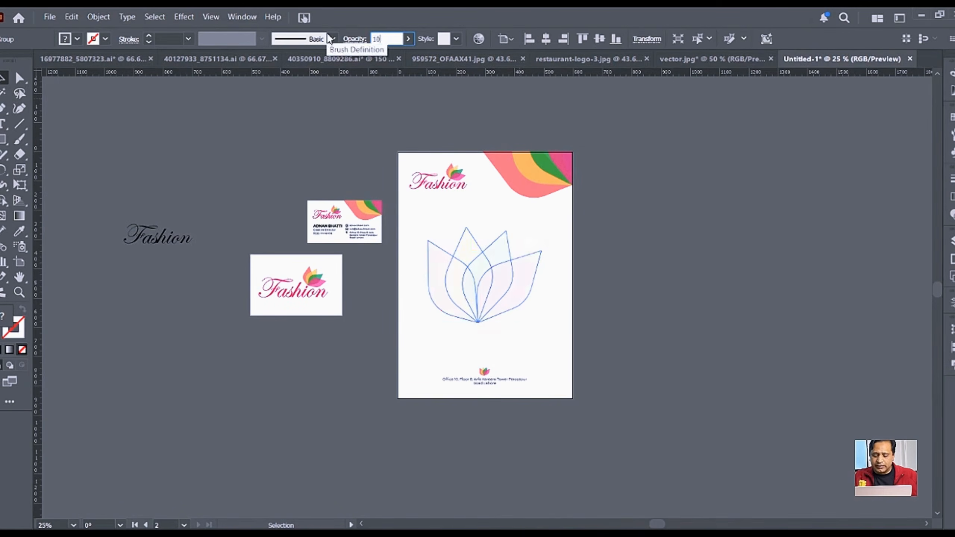
left_click(654, 283)
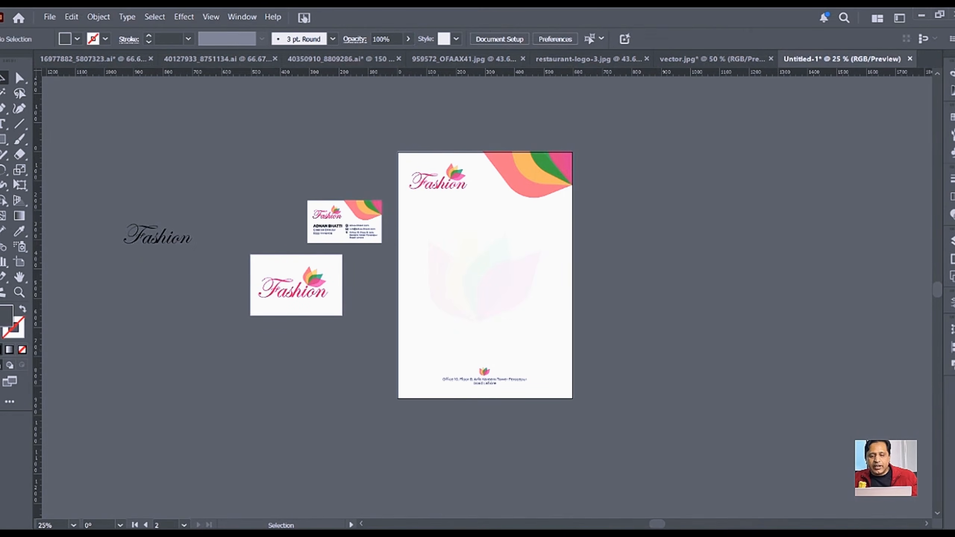
left_click(18, 266)
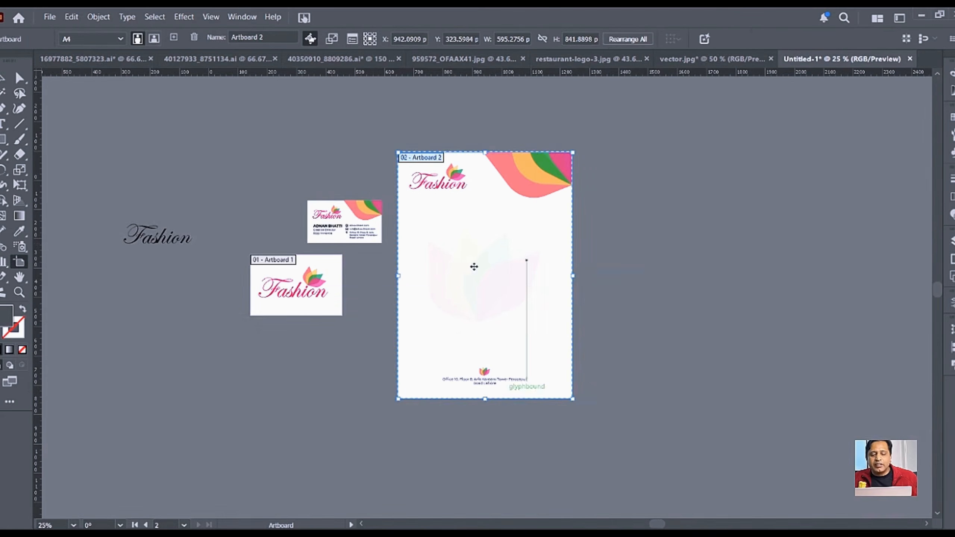
left_click_drag(476, 297, 656, 305)
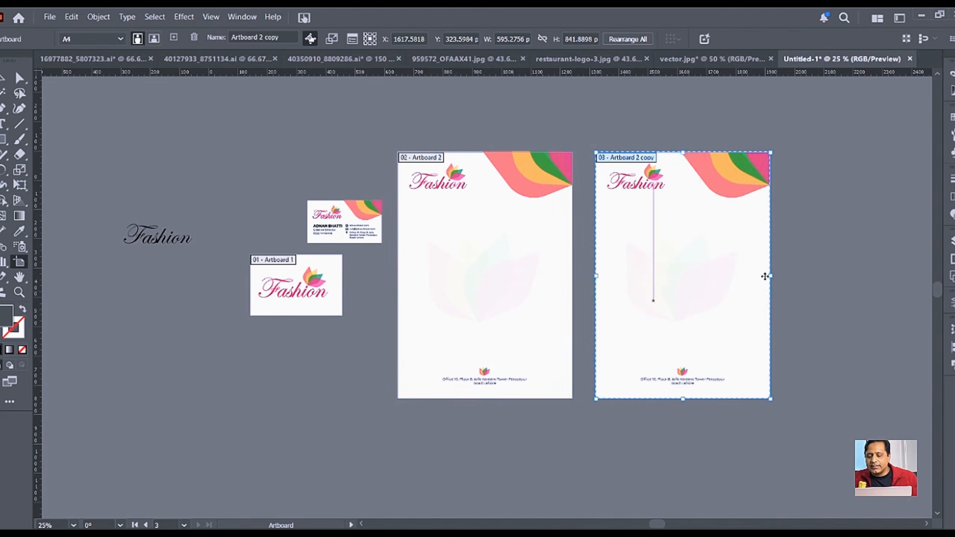
Step: Draw a rectangle band across the top of the copied letterhead
key("Escape")
left_click_drag(823, 249, 689, 330)
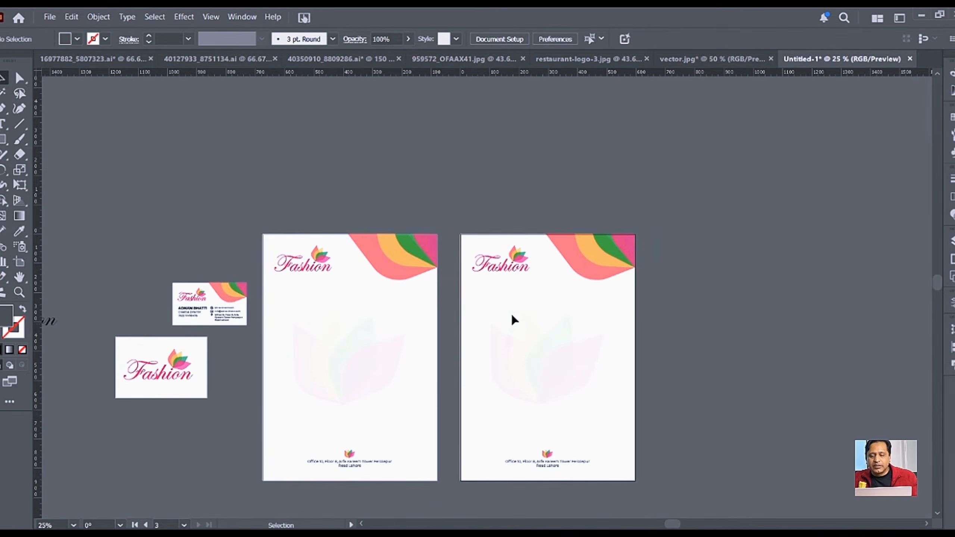
key("m")
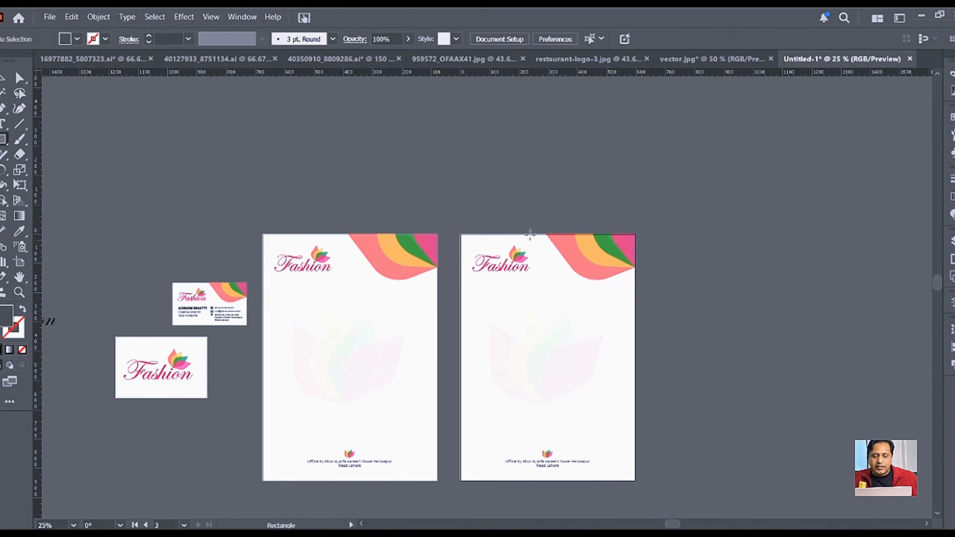
left_click_drag(461, 234, 634, 207)
Step: Set the band's height to 1in in the Transform settings
left_click(1, 80)
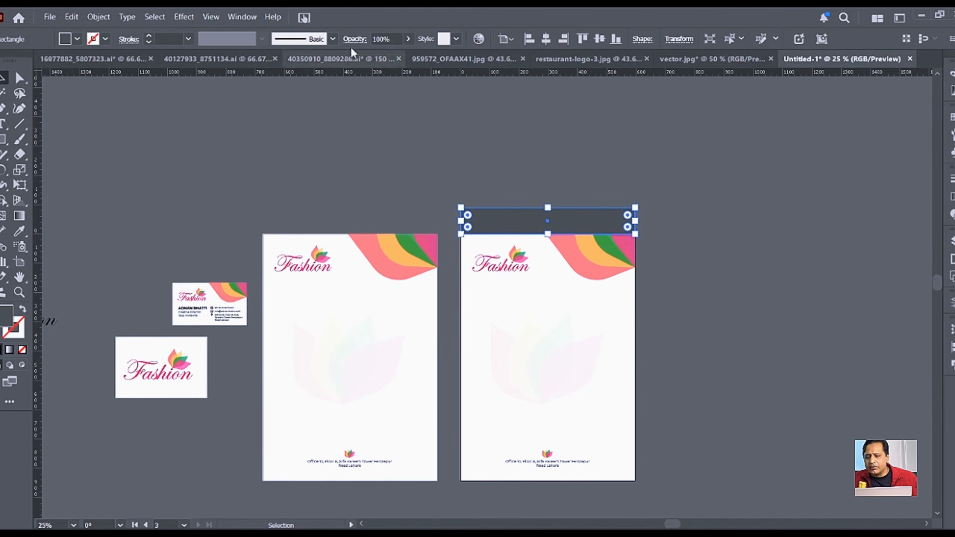
left_click(679, 40)
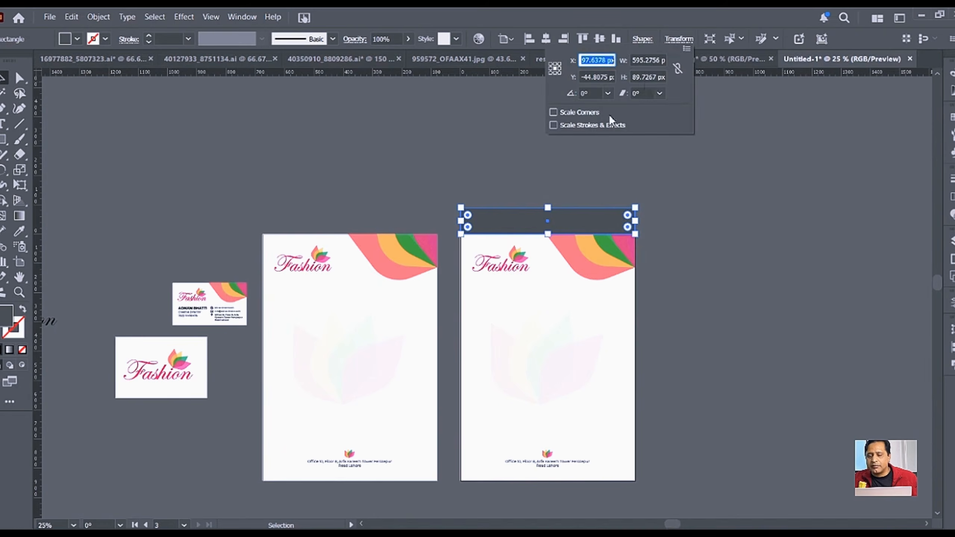
left_click(643, 77)
type("1in")
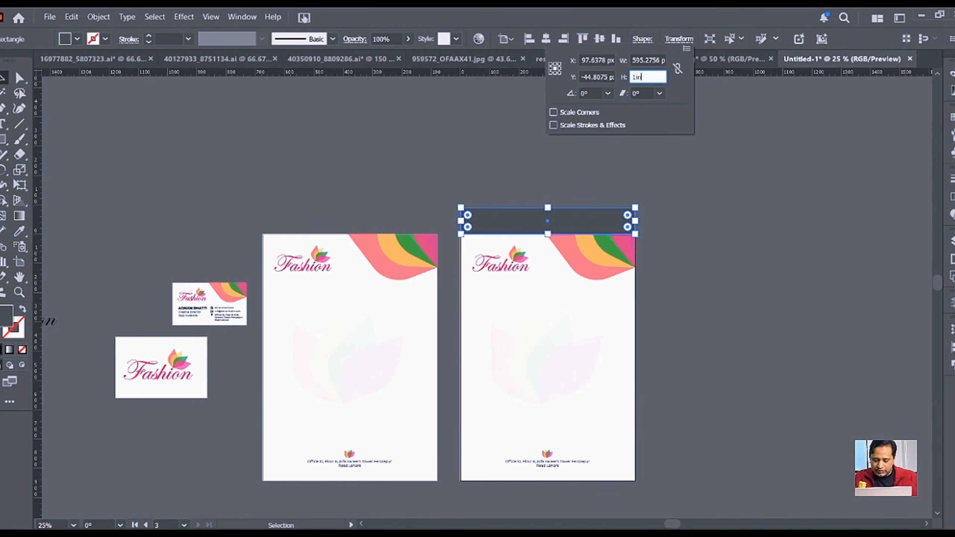
key("Return")
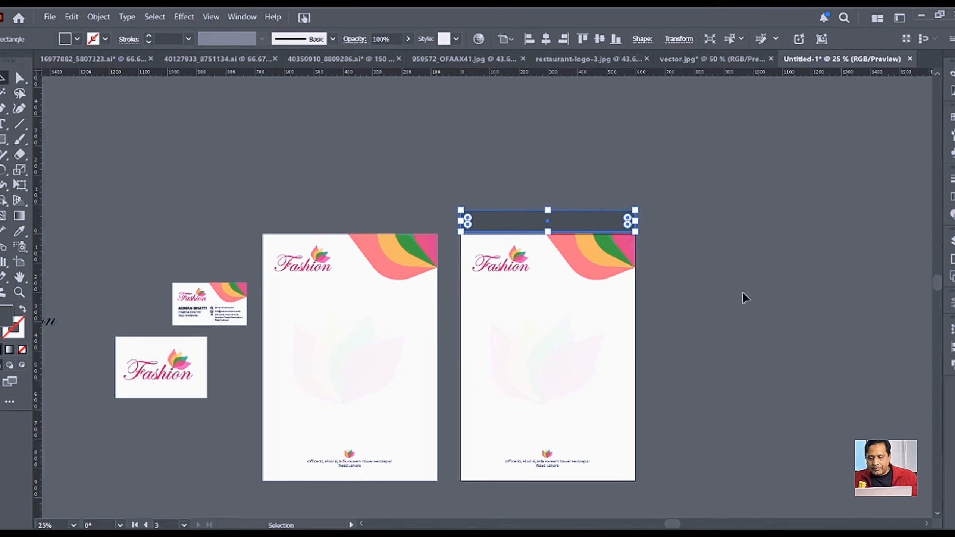
left_click(569, 233)
scroll(569, 232, "up", 3)
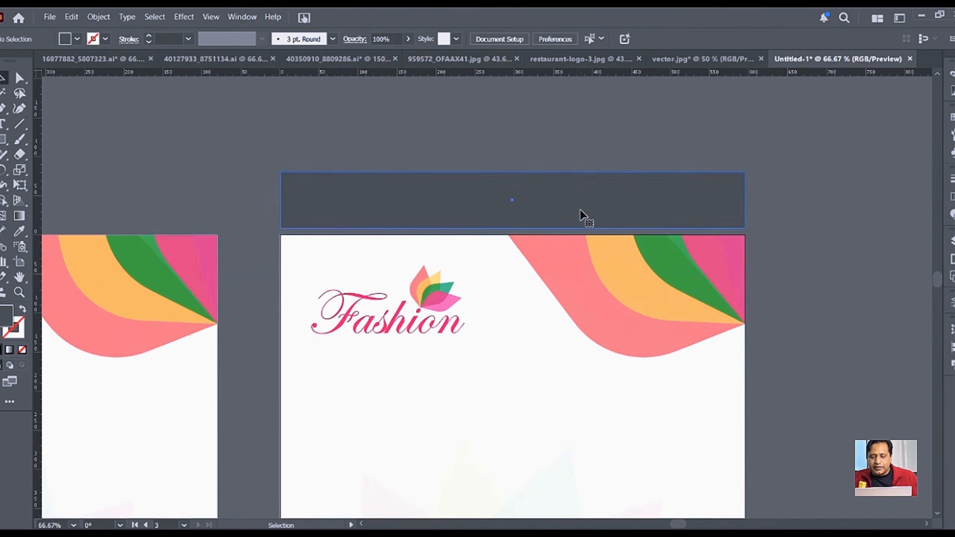
Step: Move the grey band down onto the letterhead copy's top edge and round its top corners
left_click(632, 213)
left_click_drag(631, 214, 625, 224)
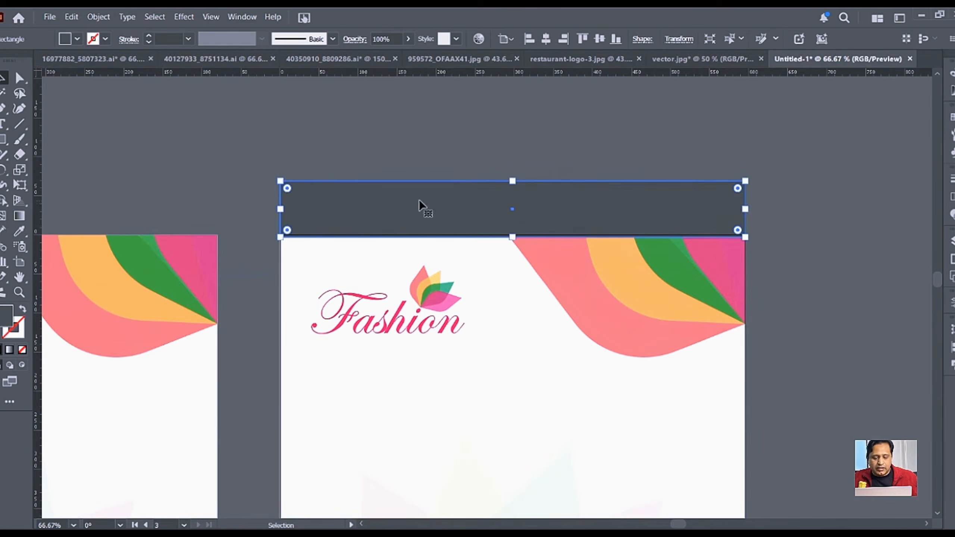
key("a")
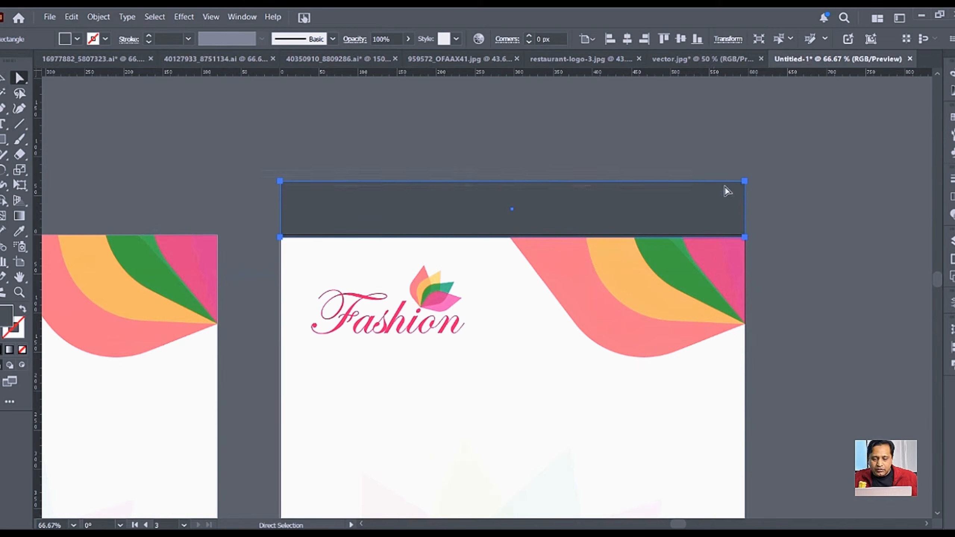
left_click_drag(736, 190, 704, 214)
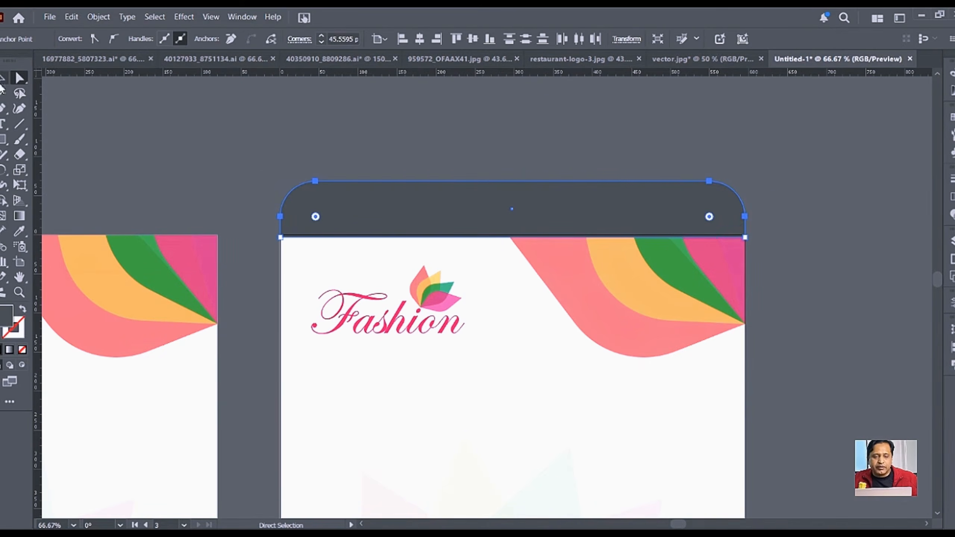
Step: Fill the rounded flap white and bring both letterheads into view together
key("v")
left_click(411, 126)
left_click(420, 200)
left_click(78, 40)
left_click(13, 87)
left_click(796, 265)
scroll(827, 305, "down", 3)
left_click_drag(845, 370, 466, 256)
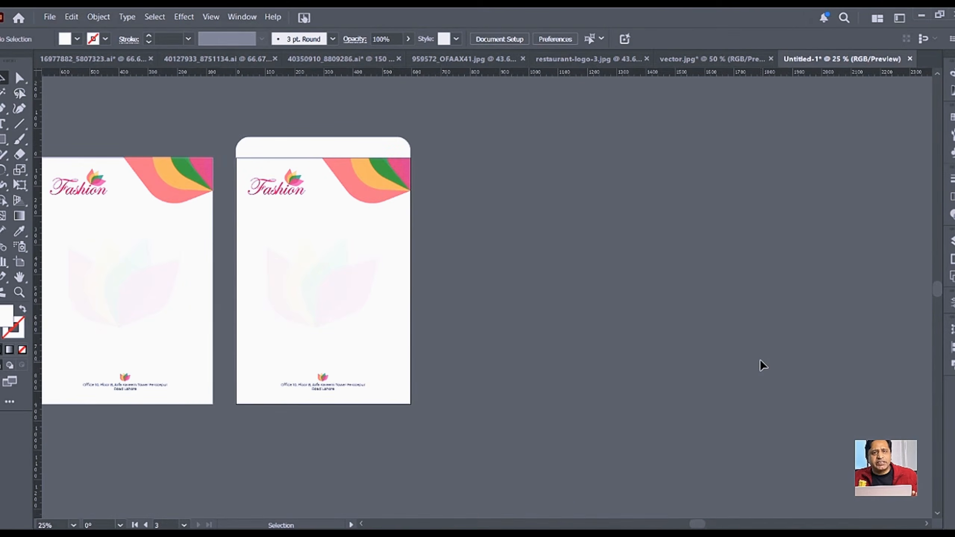
Step: Alt-drag a copy of the flap letterhead artboard (Artboard 2 copy) to the right
left_click(23, 261)
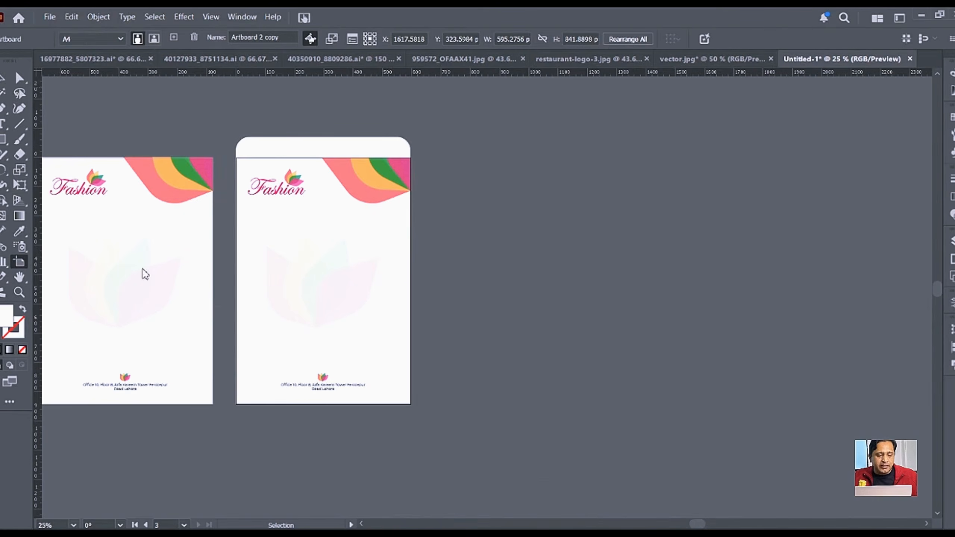
left_click_drag(324, 289, 552, 302)
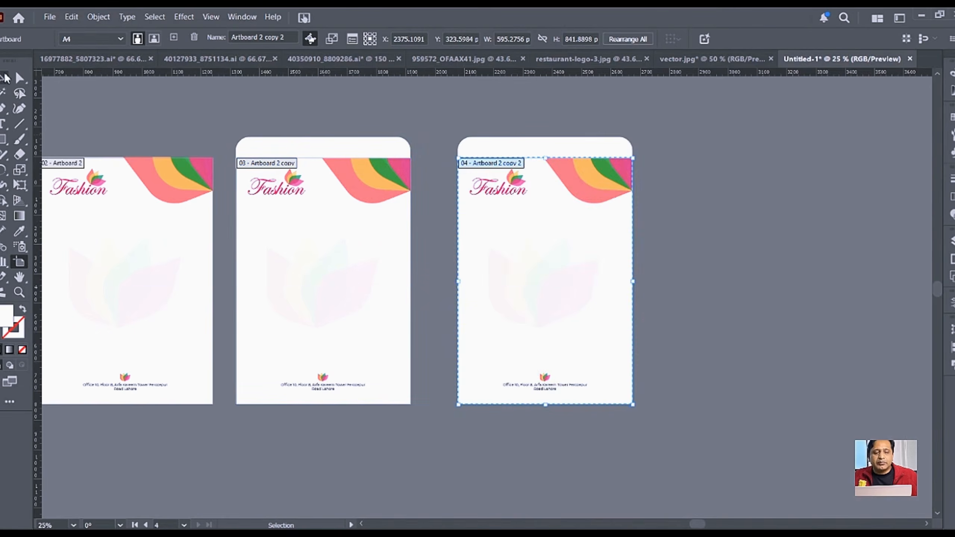
left_click(6, 77)
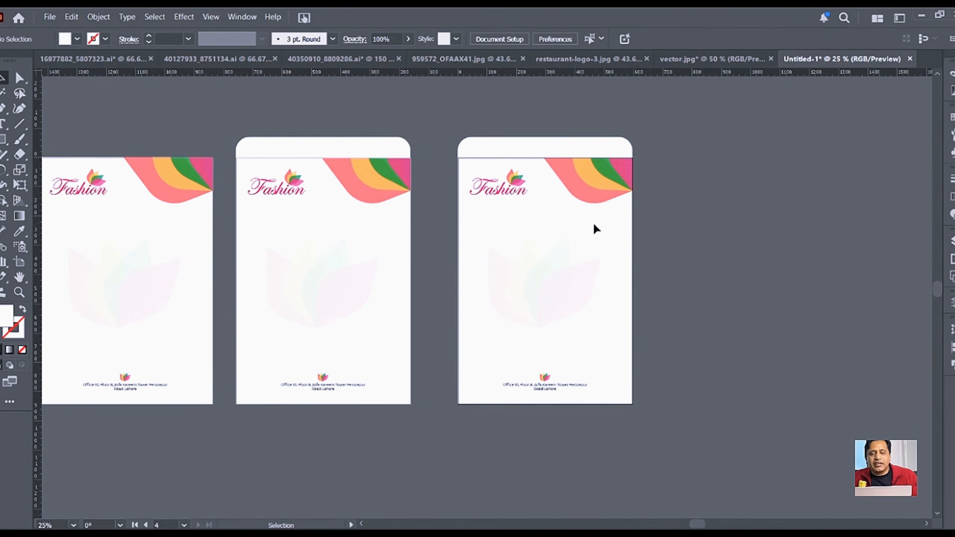
left_click(598, 248)
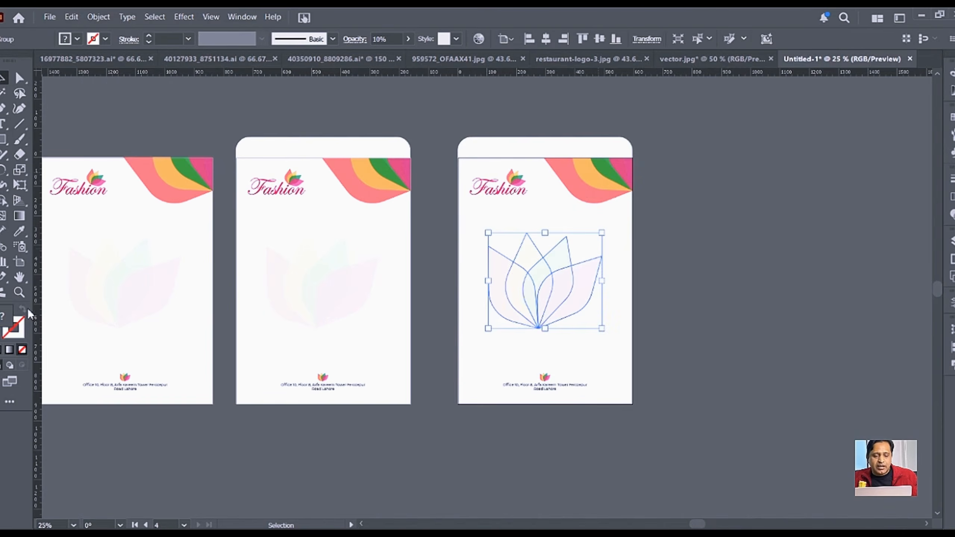
Step: Resize the new artboard to a 9 in wide × 4 in high landscape envelope
left_click(20, 262)
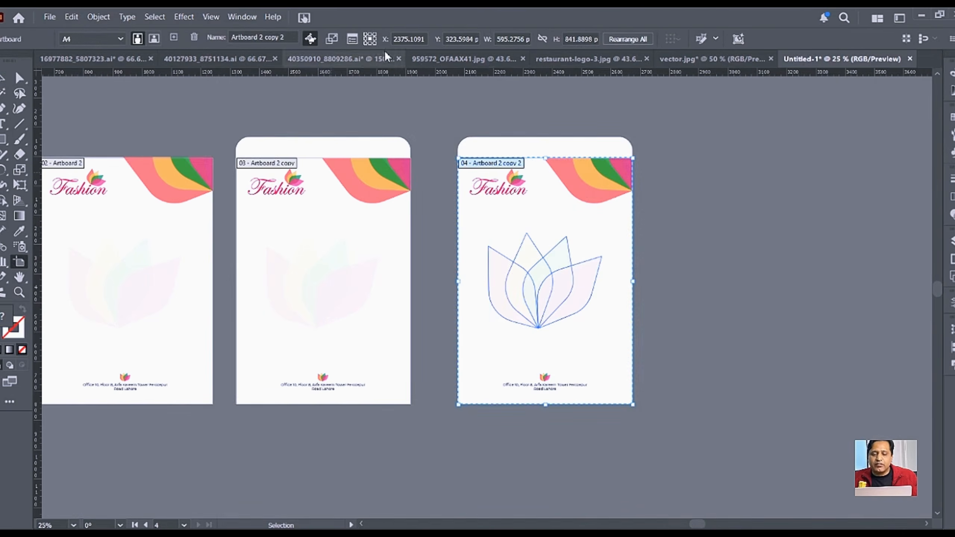
left_click(576, 39)
type("4in")
key("Tab")
key("Tab")
key("Tab")
key("Tab")
type("9")
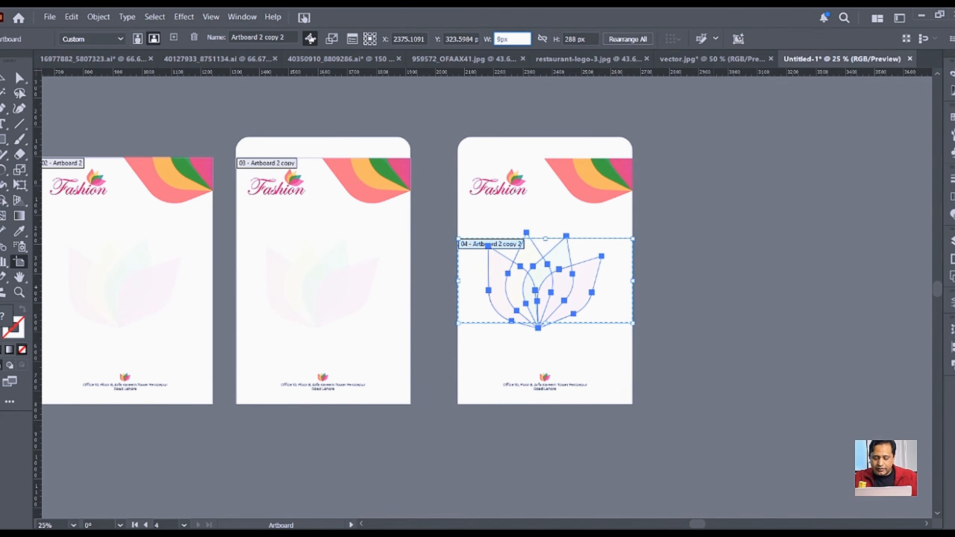
type("in")
key("Return")
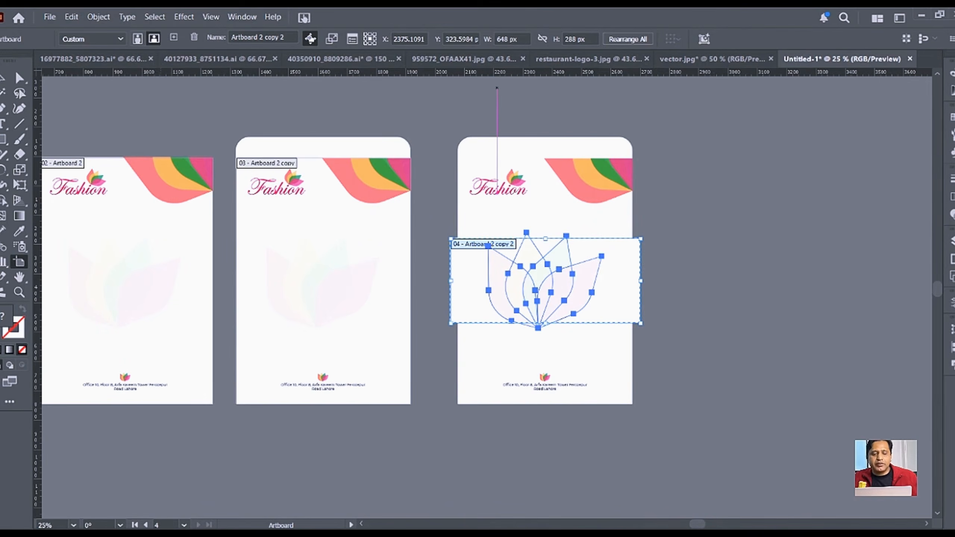
key("v")
Step: Delete the faded lotus watermark from the envelope artboard
scroll(690, 361, "up", 2)
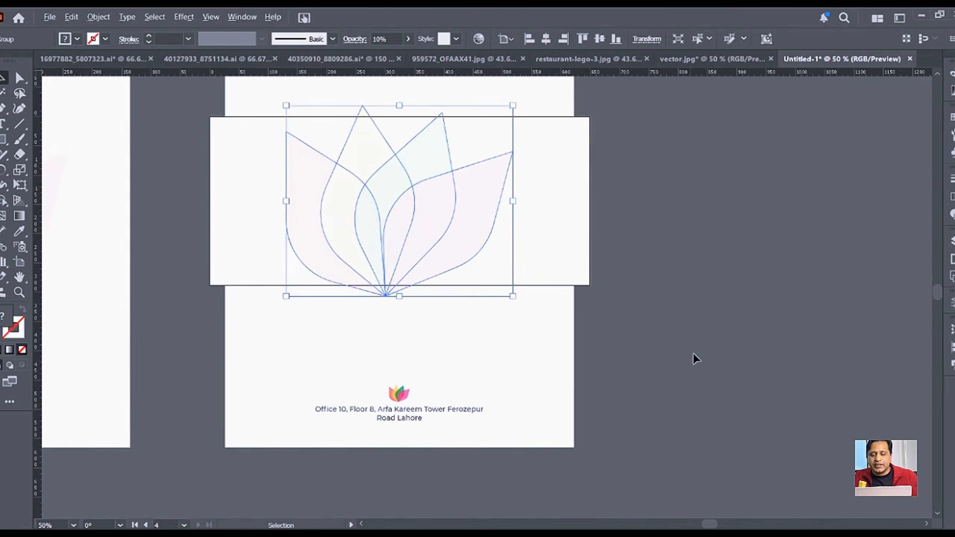
left_click_drag(717, 268, 736, 363)
left_click(776, 292)
left_click(506, 309)
key("Delete")
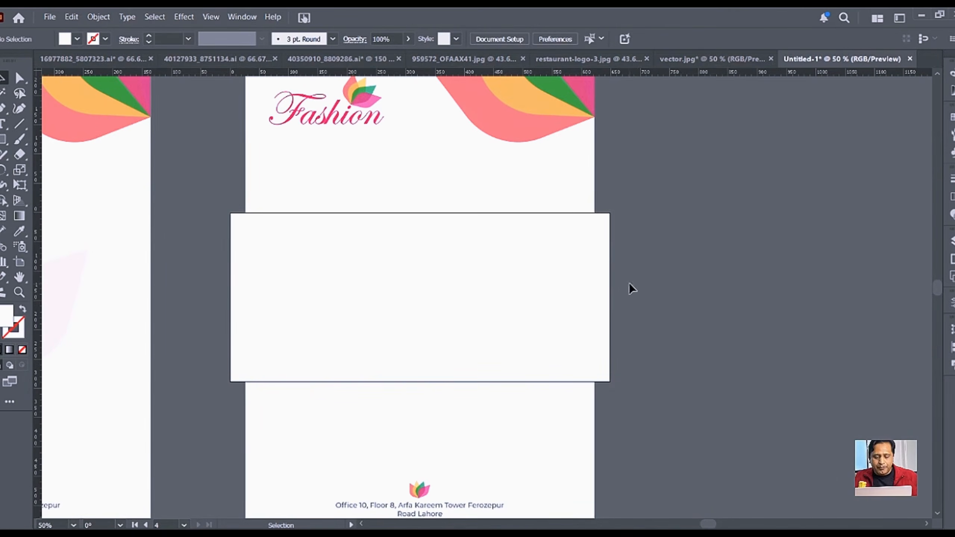
Step: Move the letterhead artwork down into the landscape envelope area
scroll(630, 285, "down", 1)
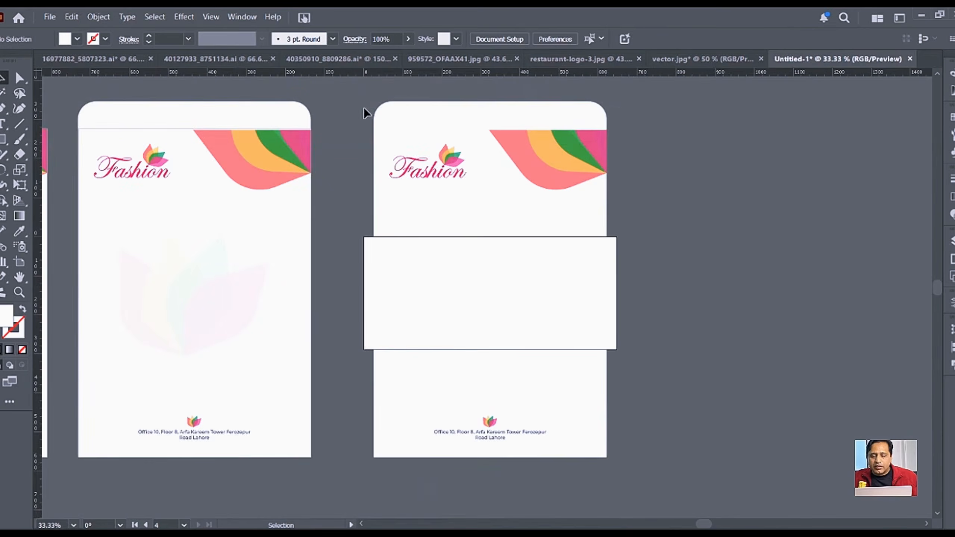
left_click(520, 191)
left_click_drag(572, 170, 564, 278)
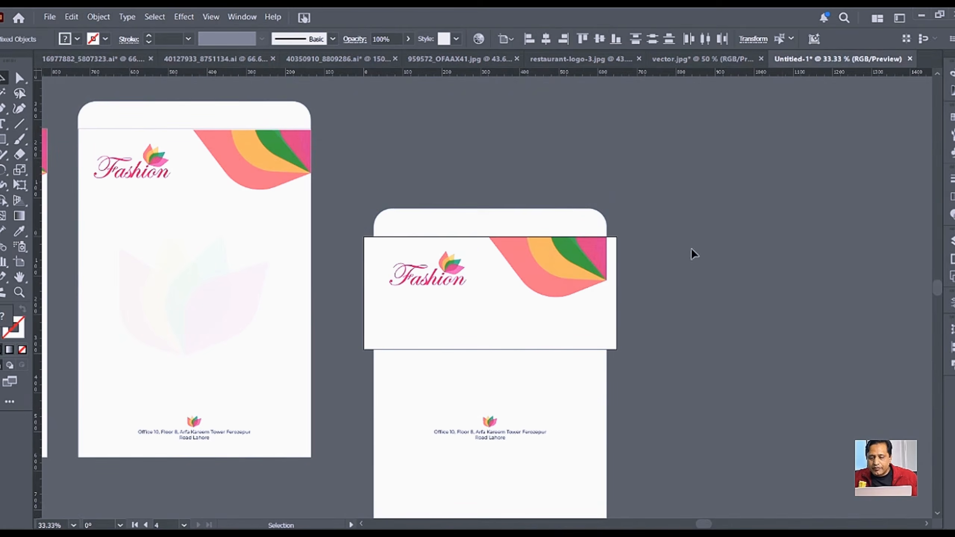
left_click(776, 267)
Step: Widen the flap to the envelope's full width and Align Right the background artwork
left_click(576, 226)
left_click_drag(609, 224, 617, 227)
left_click(691, 289)
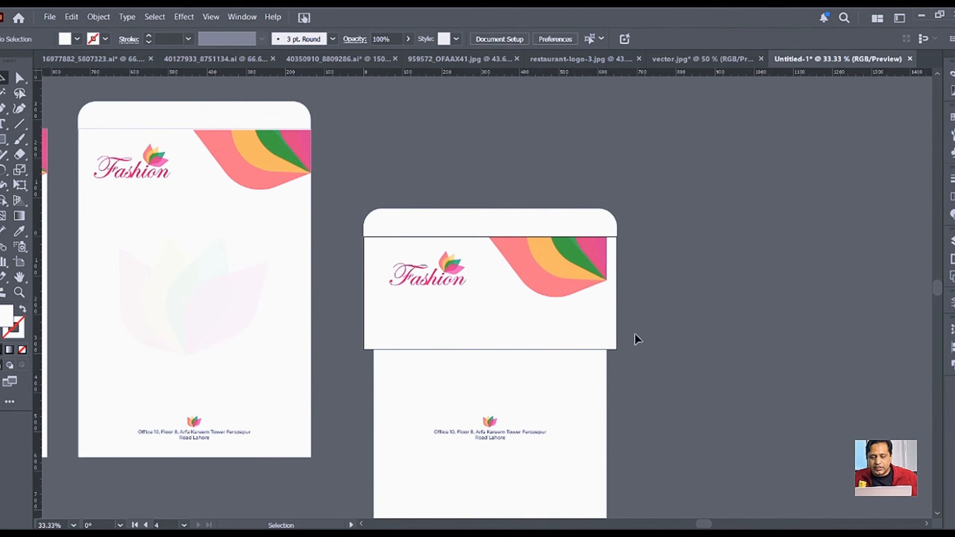
left_click(564, 278)
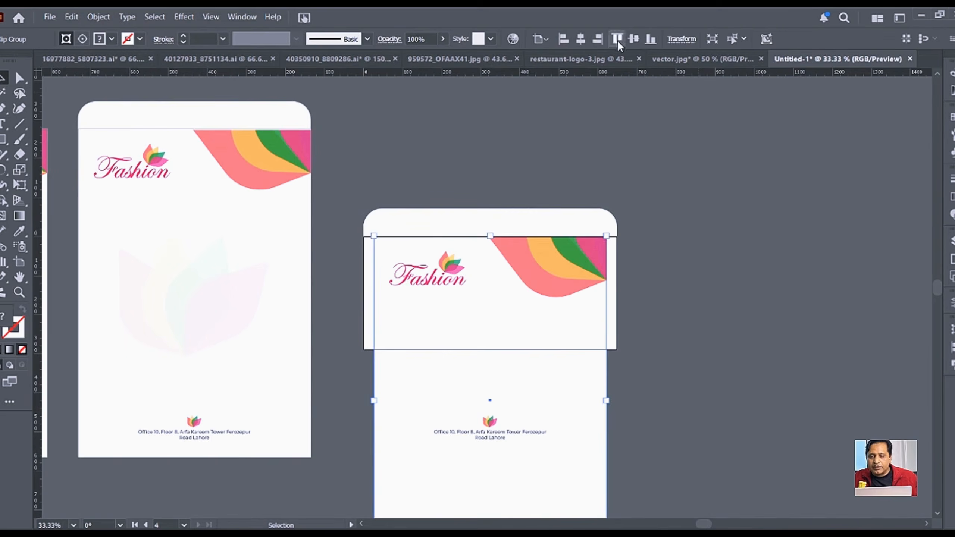
left_click(601, 39)
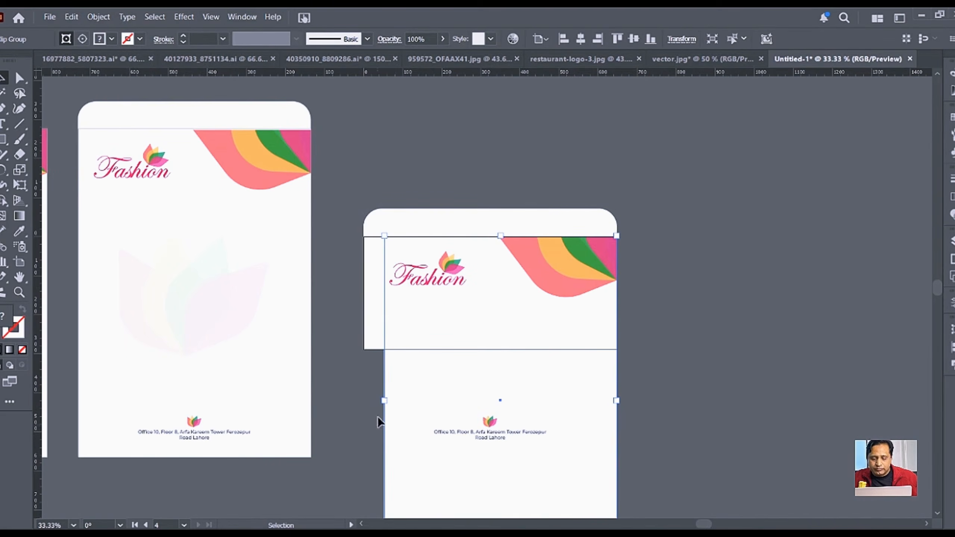
Step: Move the Fashion logo up and left, and the address block with small logo up into the envelope
left_click_drag(432, 287, 439, 266)
left_click_drag(486, 442, 484, 326)
left_click(490, 422, "shift")
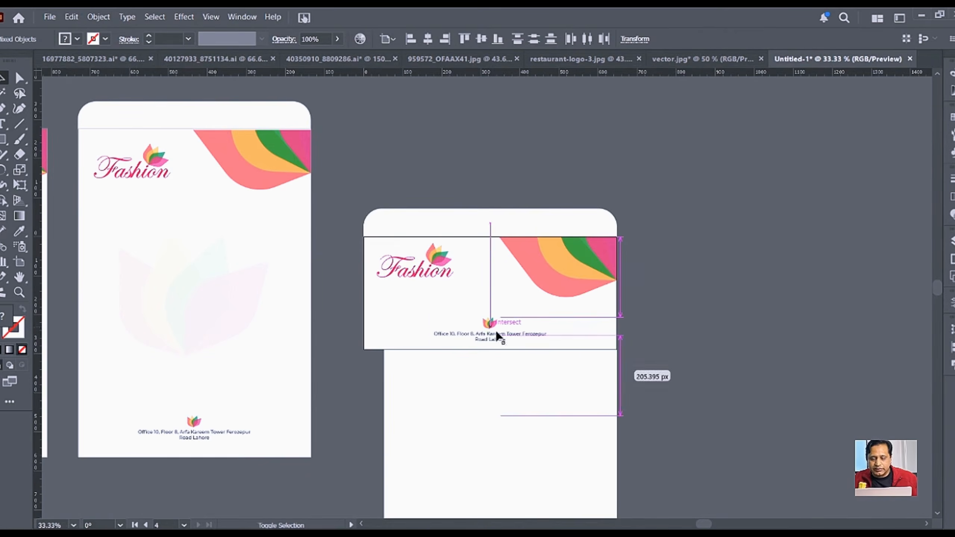
left_click(693, 356)
scroll(548, 454, "down", 3)
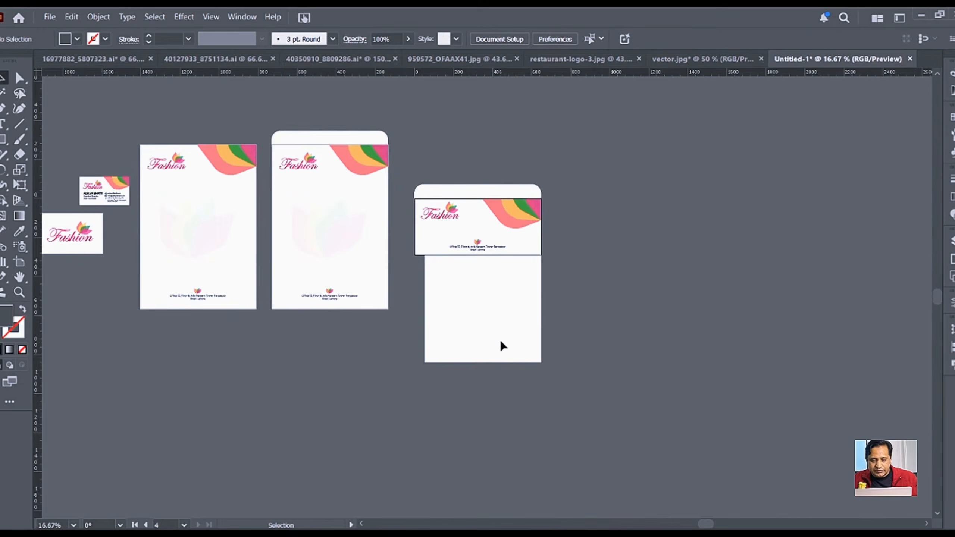
Step: Align the background's bottom anchor points to the artboard's bottom edge
left_click(493, 346)
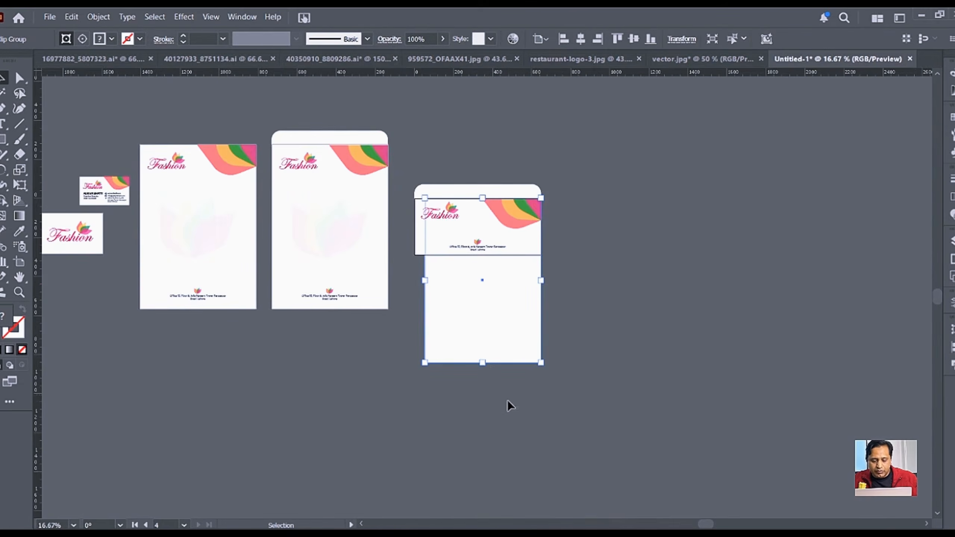
key("a")
left_click_drag(404, 354, 635, 408)
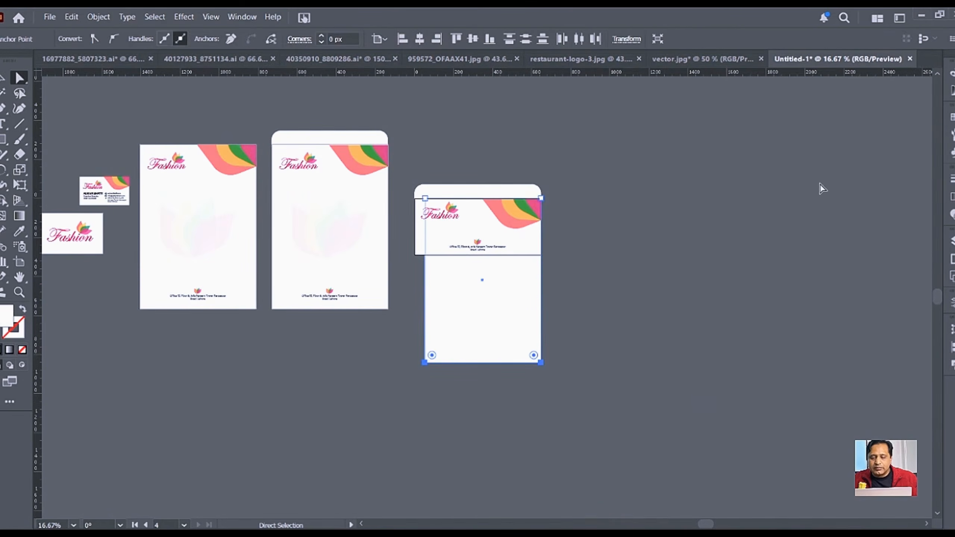
left_click(473, 39)
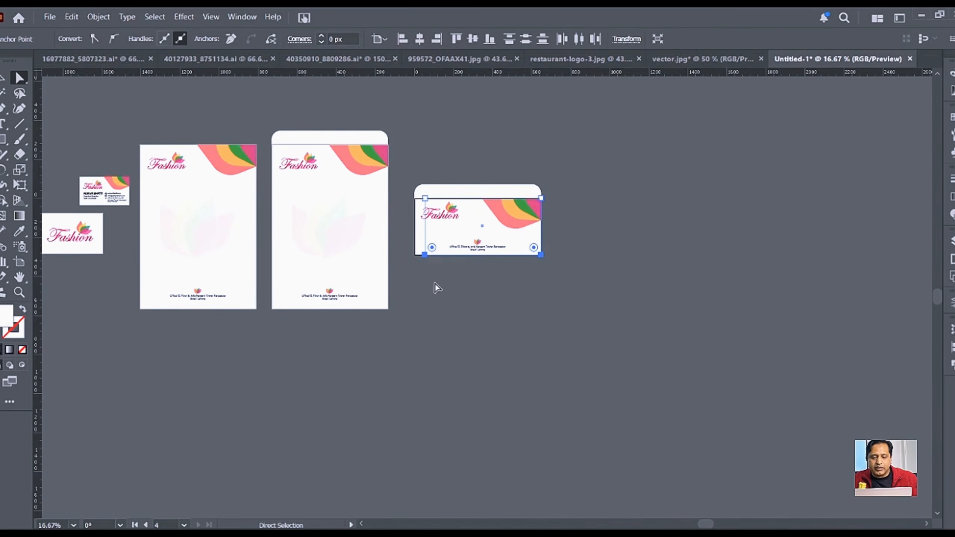
Step: Align the background's left anchor points to the artboard's left edge using Align to Artboard
left_click(424, 255)
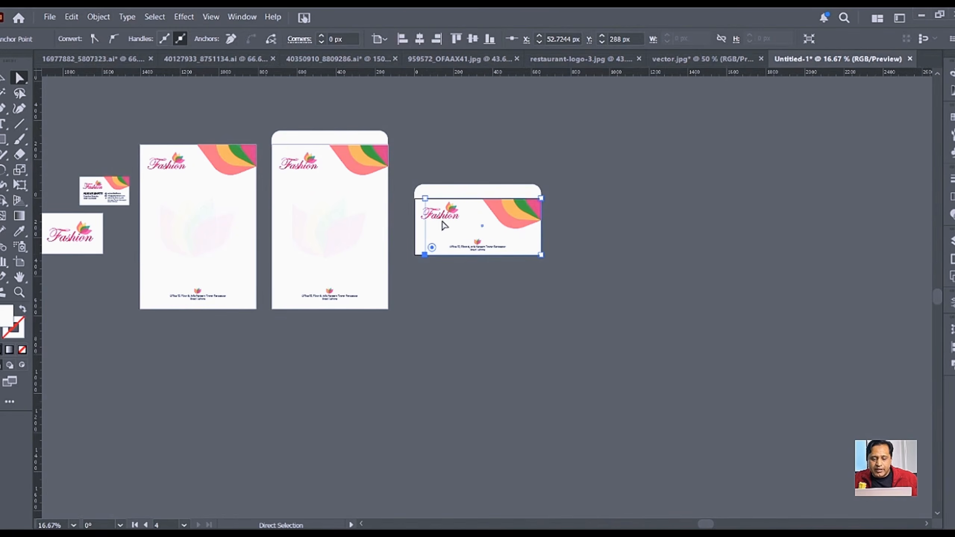
left_click(424, 198, "shift")
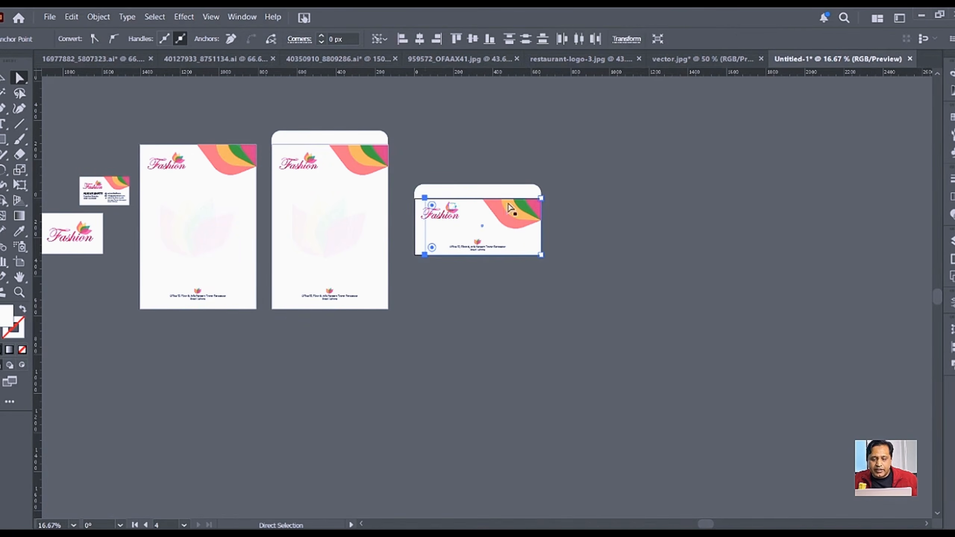
left_click(371, 39)
left_click(389, 81)
left_click(402, 39)
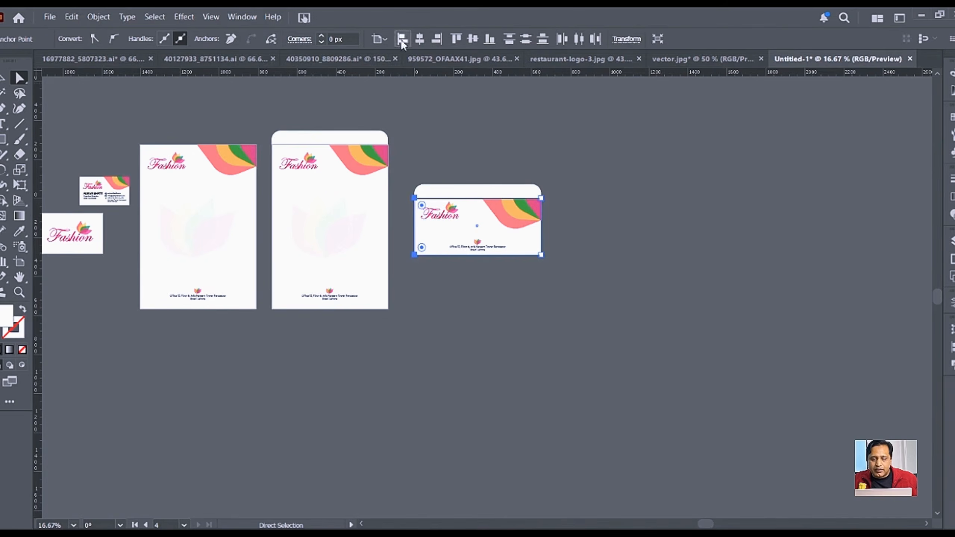
key("v")
left_click(473, 263)
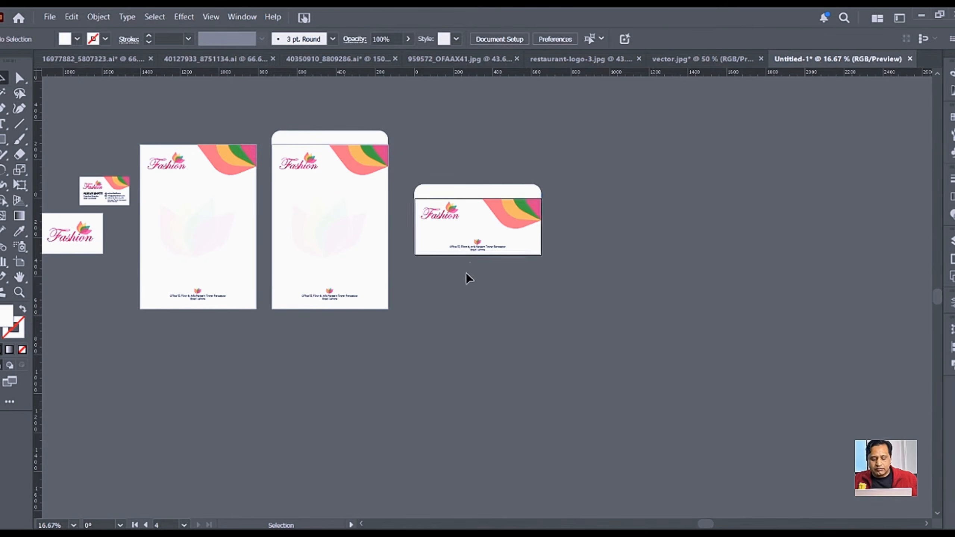
scroll(465, 285, "up", 2, "alt")
left_click_drag(486, 302, 846, 312)
left_click_drag(268, 396, 494, 368)
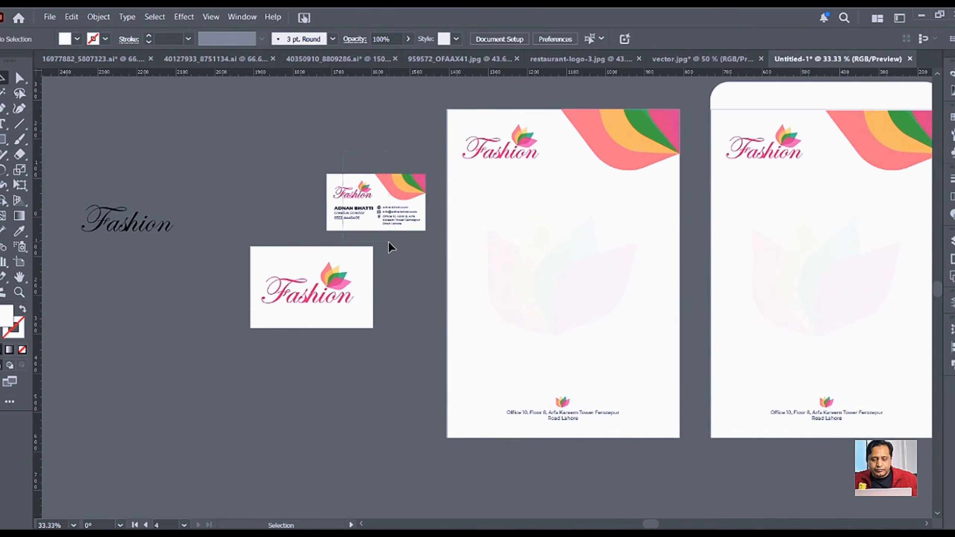
left_click(385, 226)
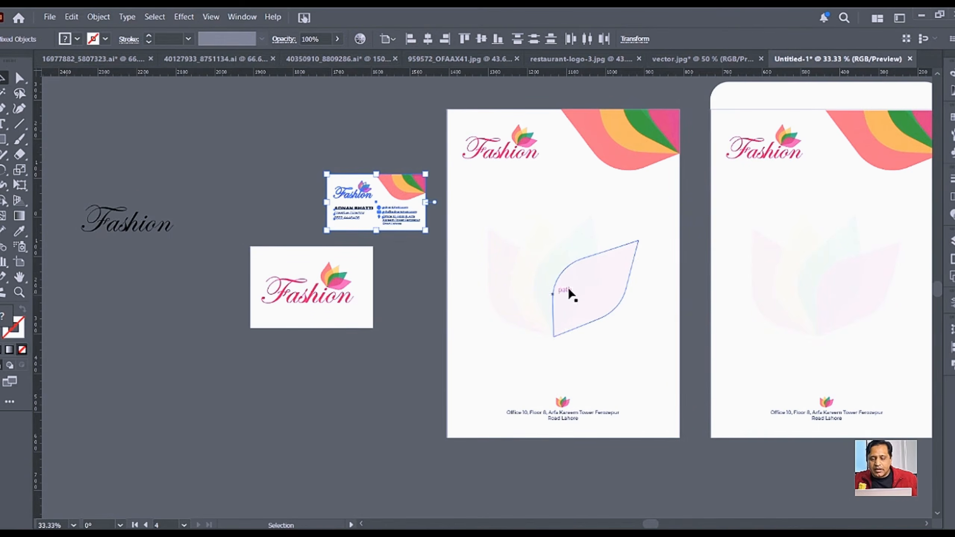
key("space")
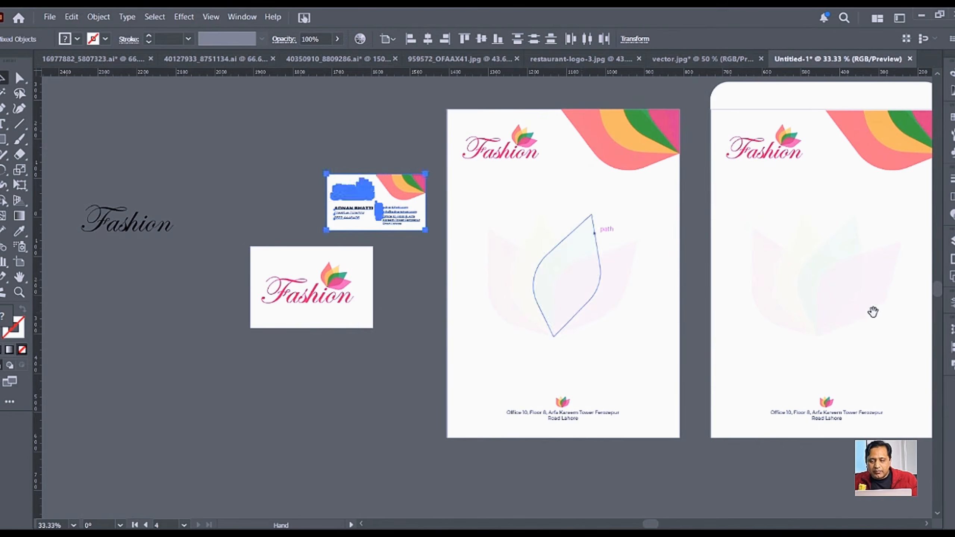
left_click_drag(874, 314, 601, 316)
left_click_drag(795, 359, 607, 349)
left_click(568, 396)
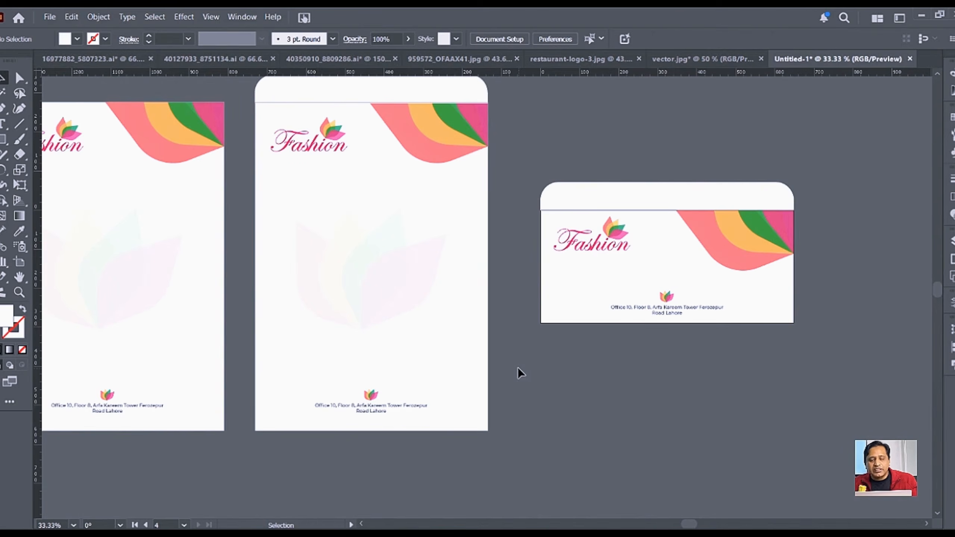
left_click_drag(288, 364, 507, 348)
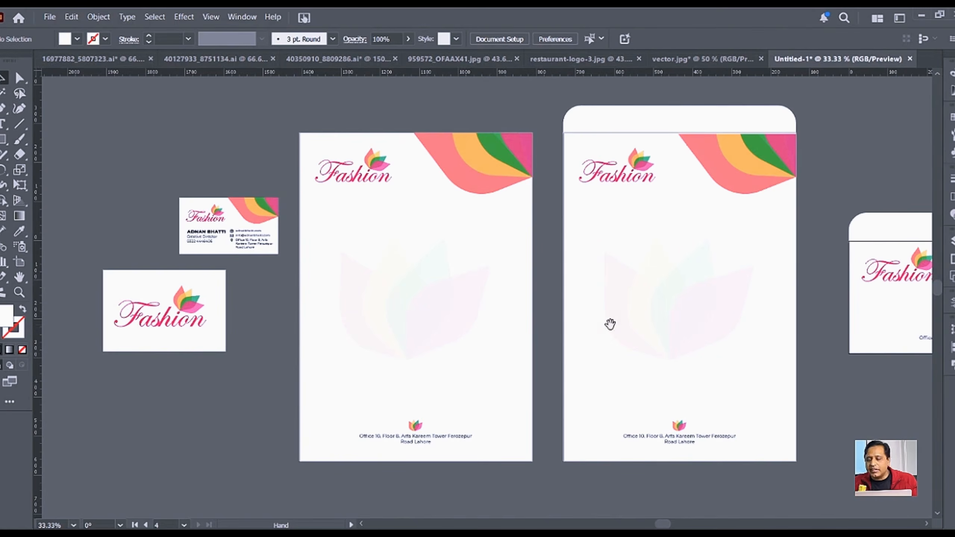
key("v")
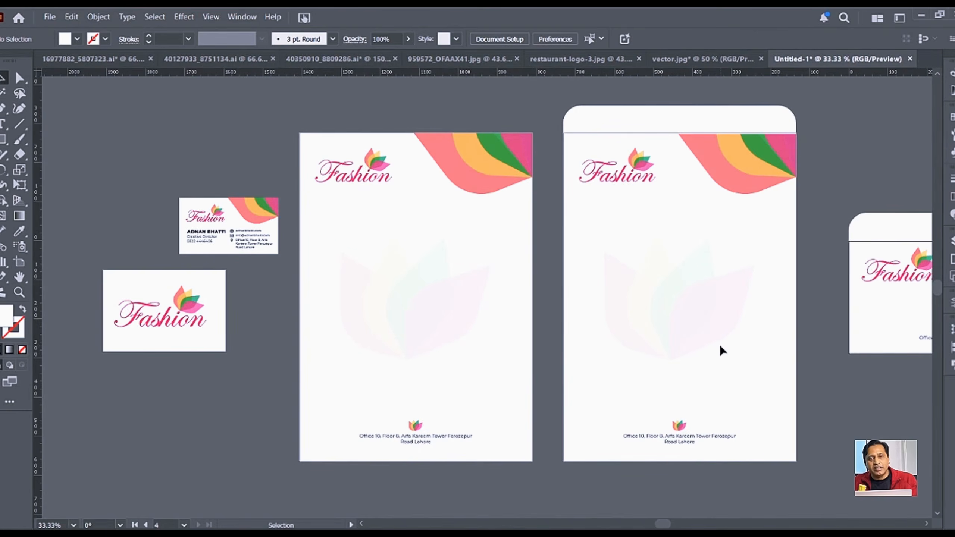